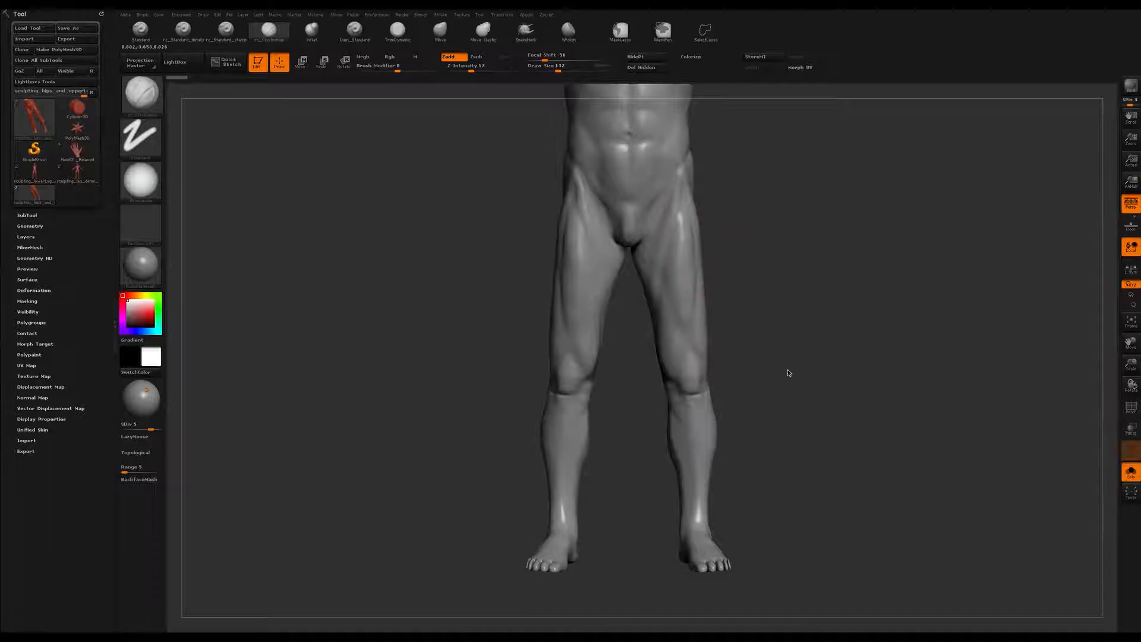
Choose the Clay brush and build up the edges of the kneecap on the front of the knee.
drag(857, 285, 859, 379)
mouse_move(904, 293)
alt+mouse_down()
mouse_move(904, 252)
mouse_move(892, 293)
alt+mouse_up()
key(b)
key(p)
key(i)
key(s)
mouse_move(701, 262)
mouse_down()
mouse_move(679, 272)
mouse_move(689, 258)
mouse_up()
alt+drag(703, 303, 725, 269)
mouse_move(694, 308)
mouse_down()
mouse_move(716, 259)
mouse_move(773, 261)
mouse_up()
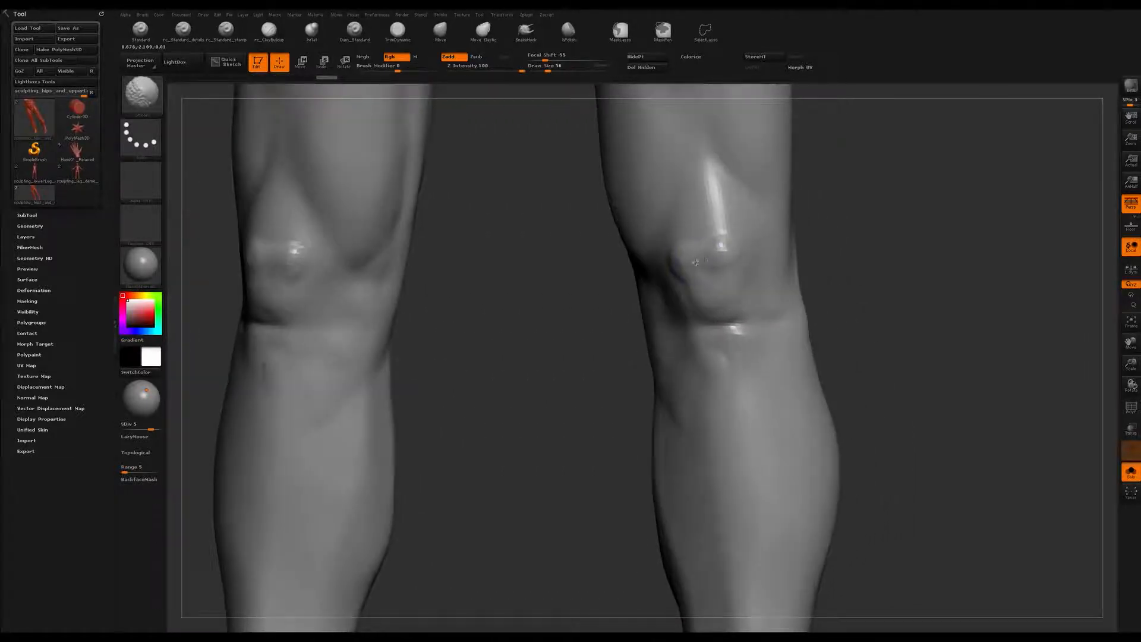
Add the bony bump below the kneecap and smooth it into a ridge running up to the kneecap.
drag(852, 236, 851, 268)
drag(686, 340, 690, 337)
drag(780, 300, 632, 290)
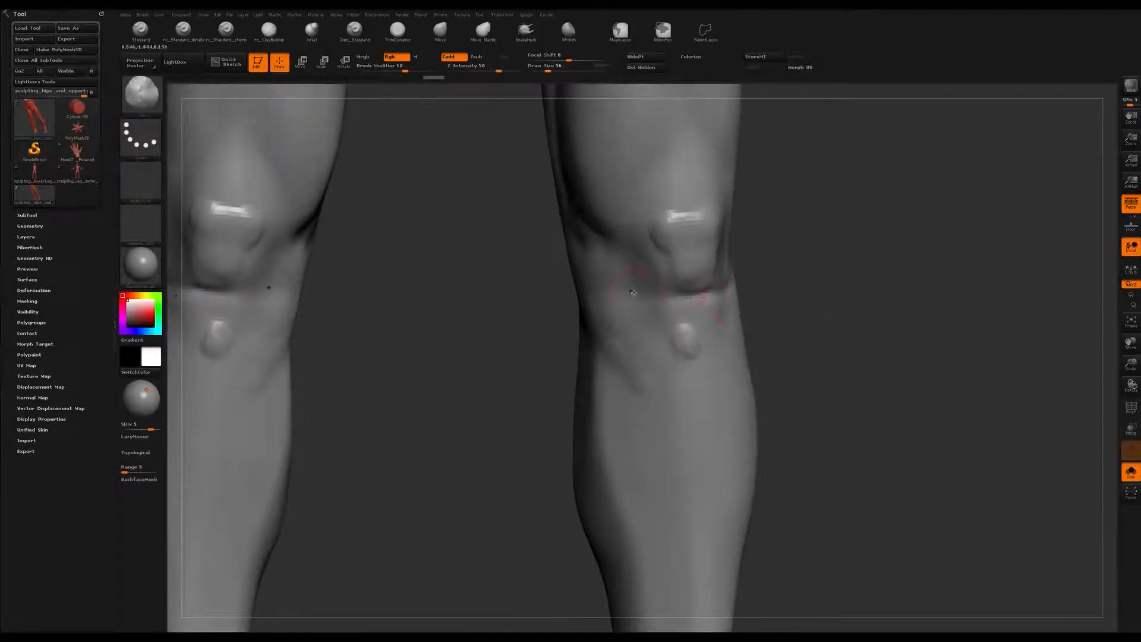
mouse_move(737, 290)
mouse_down()
mouse_move(822, 247)
mouse_move(764, 291)
mouse_move(838, 273)
mouse_move(827, 289)
mouse_move(810, 252)
mouse_move(693, 338)
mouse_move(681, 308)
mouse_up()
mouse_move(685, 350)
shift+mouse_down()
mouse_move(684, 265)
mouse_move(664, 203)
shift+mouse_up()
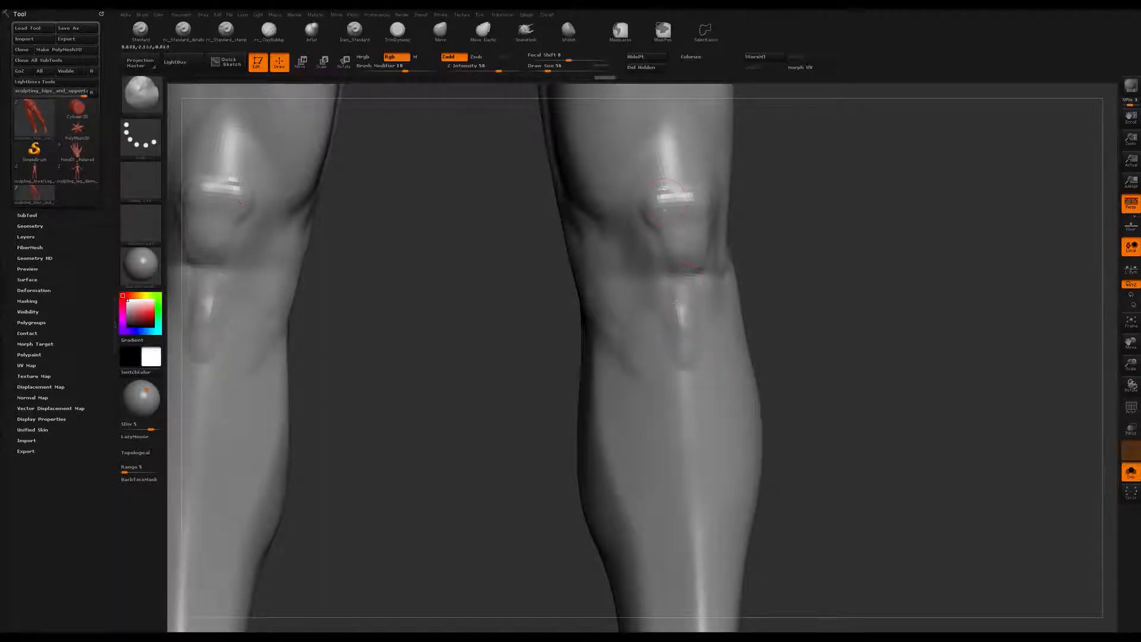
Refine the kneecap's surface and the tendon between it and the shin, undoing one stray stroke.
drag(668, 251, 674, 245)
key(ctrl+z)
mouse_move(808, 236)
mouse_down()
mouse_move(827, 227)
mouse_move(731, 237)
mouse_up()
mouse_move(690, 293)
mouse_down()
mouse_move(711, 211)
mouse_move(688, 324)
mouse_up()
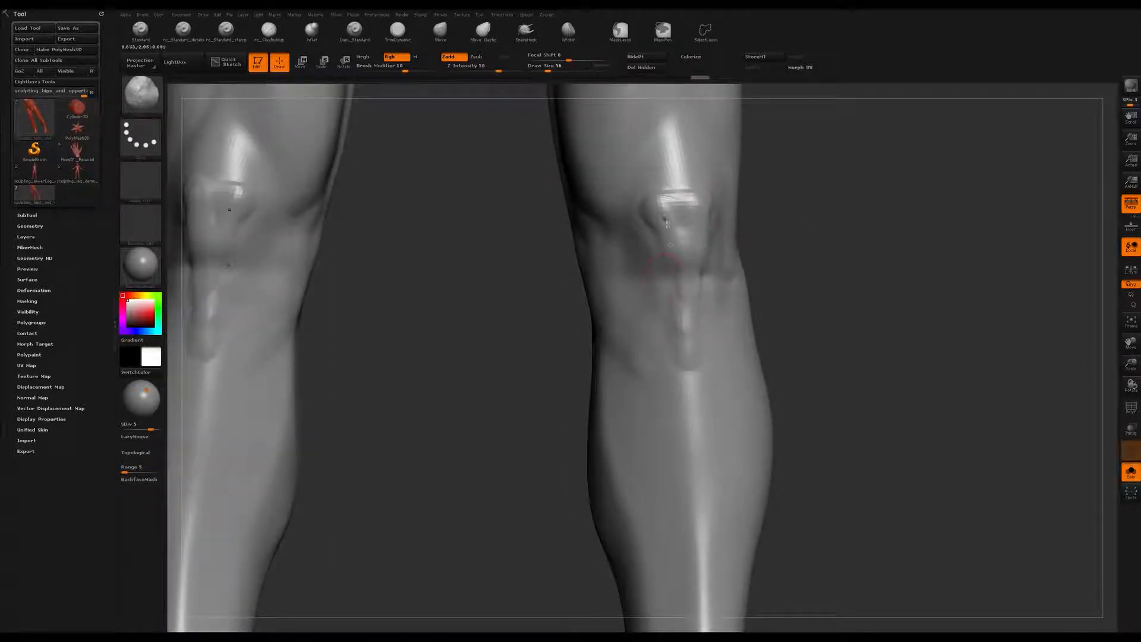
drag(649, 205, 675, 209)
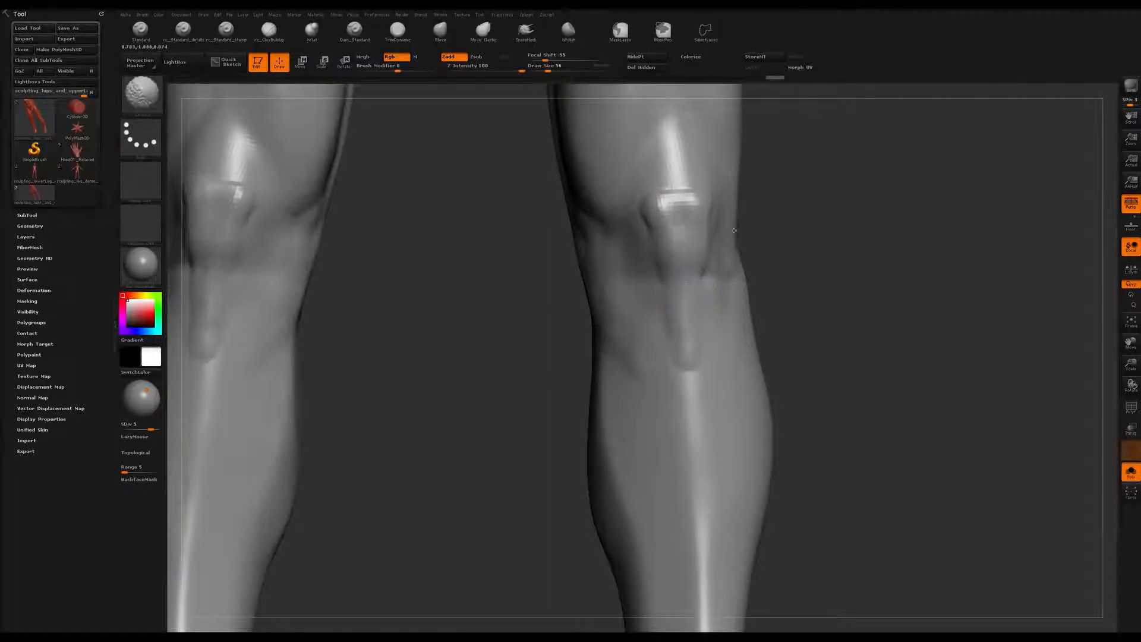
Sculpt the fibula head as a small bump on the outer side just below the knee and smooth around it.
mouse_move(735, 230)
shift+mouse_down()
mouse_move(840, 275)
mouse_move(914, 203)
shift+mouse_up()
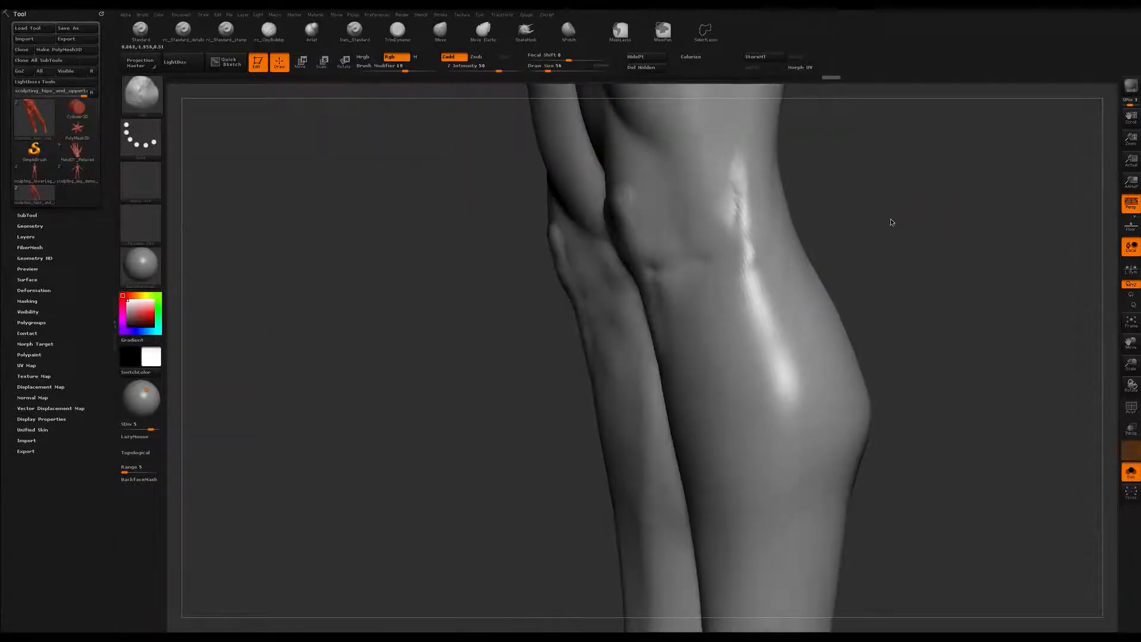
alt+drag(869, 238, 859, 231)
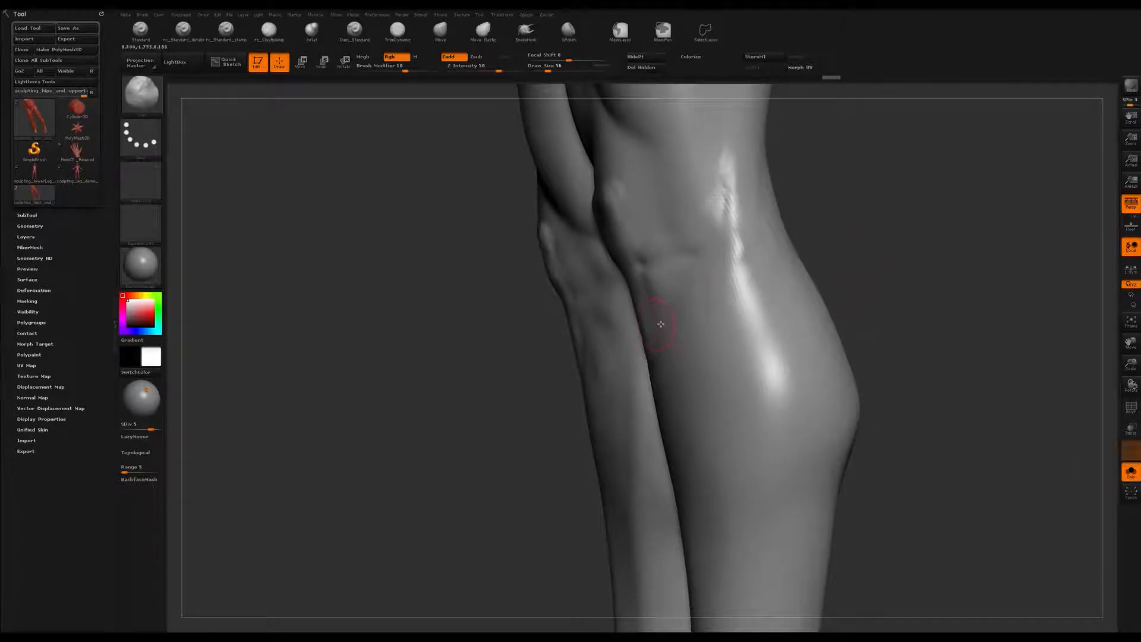
mouse_move(739, 265)
mouse_down()
mouse_move(744, 274)
mouse_move(735, 266)
mouse_up()
drag(872, 252, 840, 265)
shift+drag(726, 264, 727, 265)
drag(826, 258, 877, 262)
drag(762, 285, 751, 288)
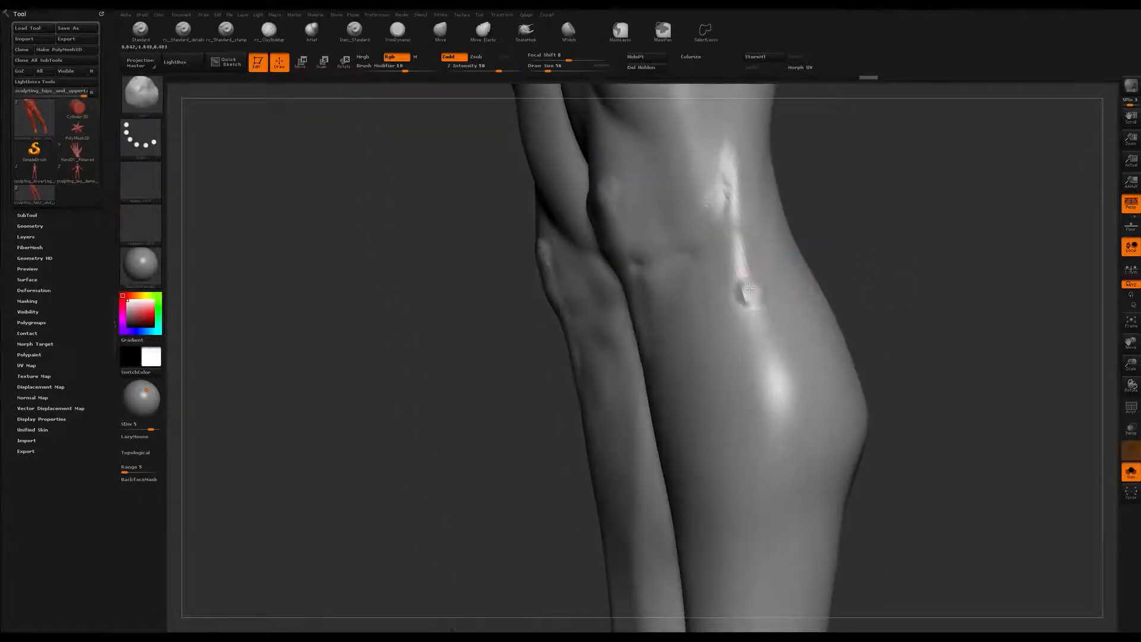
drag(854, 222, 891, 219)
mouse_move(832, 285)
mouse_down()
mouse_move(825, 262)
mouse_move(837, 297)
mouse_move(805, 267)
mouse_move(787, 280)
mouse_up()
mouse_move(880, 246)
mouse_down()
mouse_move(876, 224)
mouse_move(820, 252)
mouse_up()
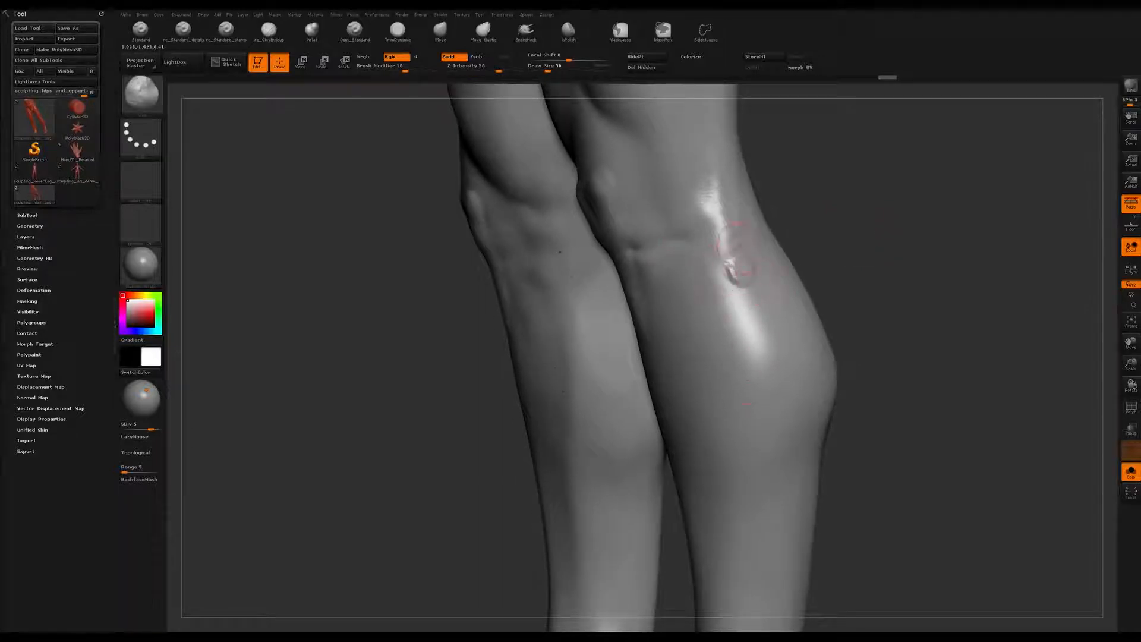
mouse_move(826, 261)
mouse_down()
mouse_move(871, 241)
mouse_move(848, 218)
mouse_move(839, 288)
mouse_up()
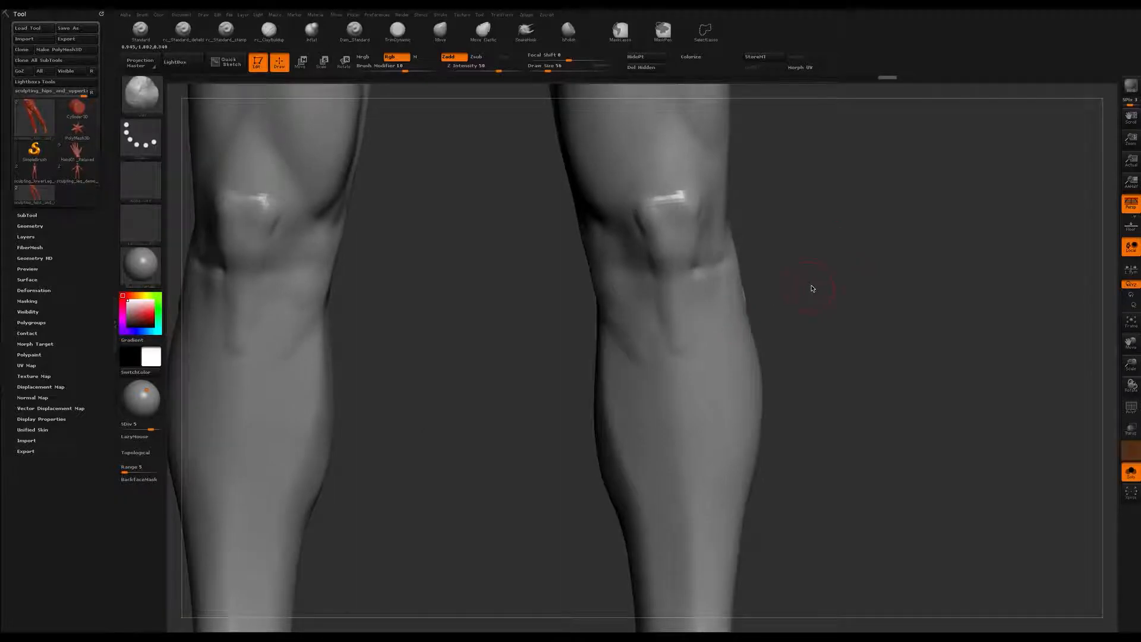
Build up the bone and muscle forms on the inner side of the knee.
mouse_move(859, 243)
mouse_down()
mouse_move(675, 288)
mouse_move(702, 351)
mouse_move(701, 292)
mouse_move(691, 368)
mouse_up()
mouse_move(702, 235)
ctrl+right_down()
mouse_move(706, 258)
mouse_move(743, 231)
mouse_move(725, 278)
mouse_move(763, 270)
ctrl+right_up()
ctrl+drag(715, 141, 672, 378)
right_drag(683, 285, 766, 287)
mouse_move(689, 416)
right_down()
mouse_move(754, 360)
mouse_move(713, 275)
mouse_move(570, 196)
right_up()
ctrl+drag(560, 205, 618, 382)
mouse_move(618, 357)
right_down()
mouse_move(640, 289)
mouse_move(633, 308)
right_up()
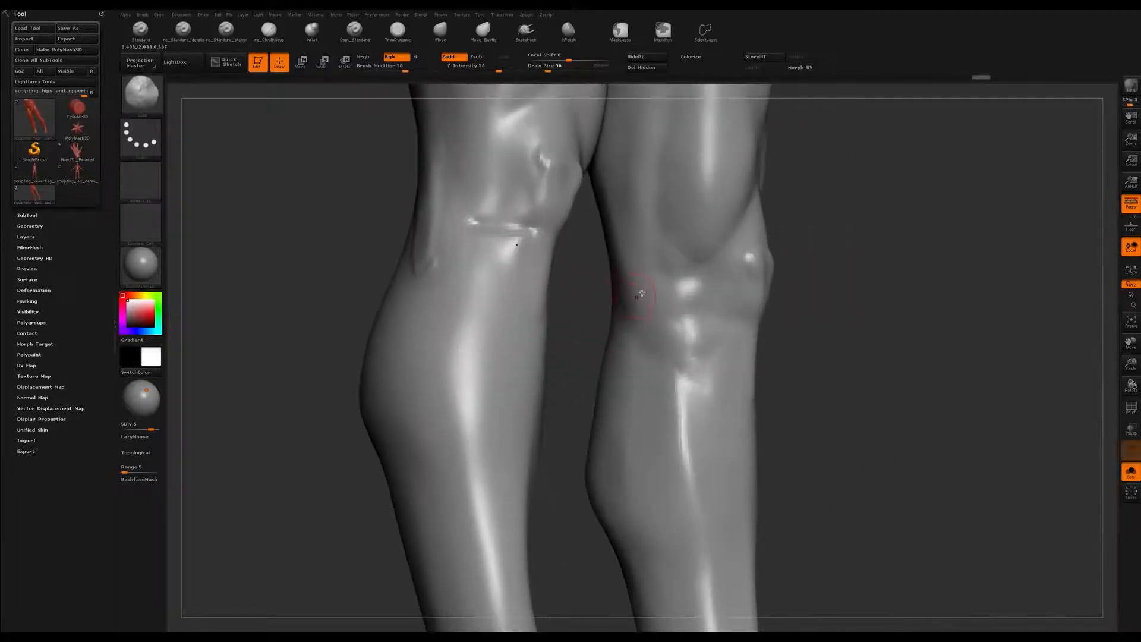
Sculpt a diagonal furrow below the inner knee toward the shin, fill out the form beside it and smooth it.
mouse_move(622, 295)
ctrl+mouse_down()
mouse_move(631, 321)
mouse_move(683, 371)
mouse_move(619, 285)
ctrl+mouse_up()
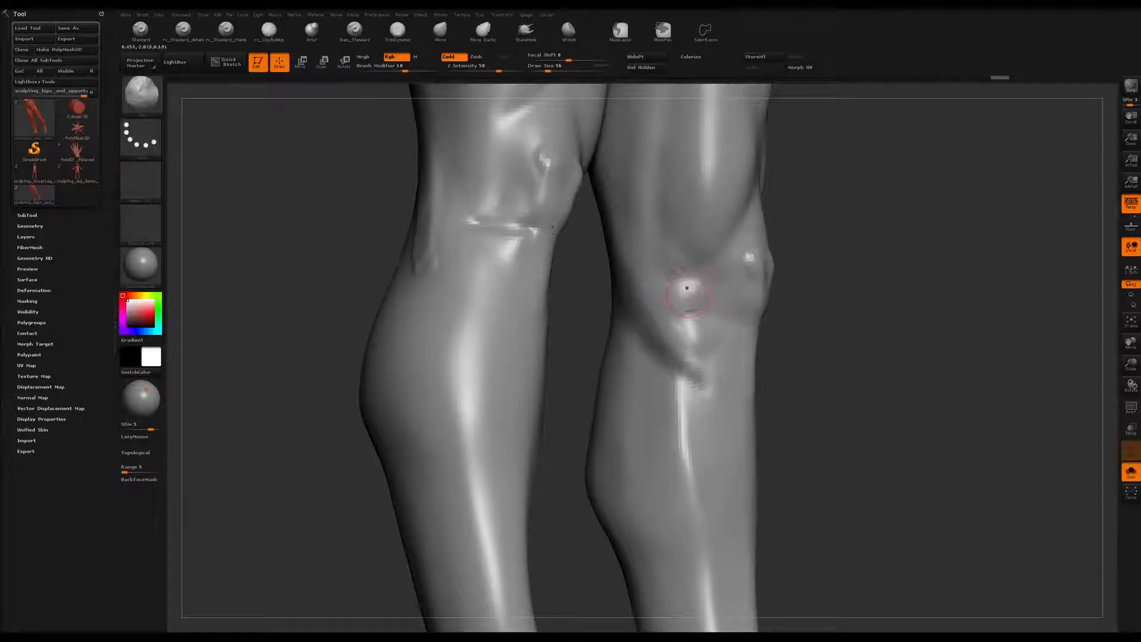
right_drag(863, 298, 795, 309)
mouse_move(652, 354)
mouse_down()
mouse_move(708, 382)
mouse_move(711, 369)
mouse_up()
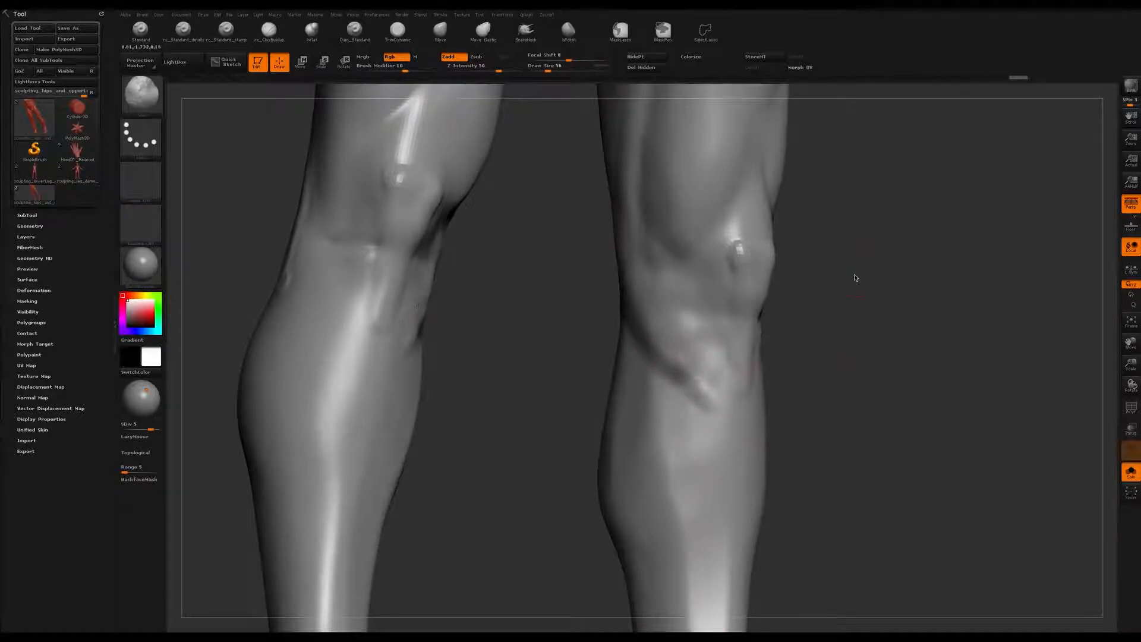
ctrl+drag(812, 268, 843, 324)
mouse_move(823, 250)
right_down()
mouse_move(815, 244)
mouse_move(831, 262)
right_up()
mouse_move(689, 370)
shift+mouse_down()
mouse_move(683, 346)
mouse_move(651, 330)
shift+mouse_up()
Add a rounded bump on the inner knee beside the kneecap.
mouse_move(707, 306)
right_down()
mouse_move(675, 313)
mouse_move(659, 279)
mouse_move(685, 278)
mouse_move(668, 265)
right_up()
drag(668, 265, 684, 280)
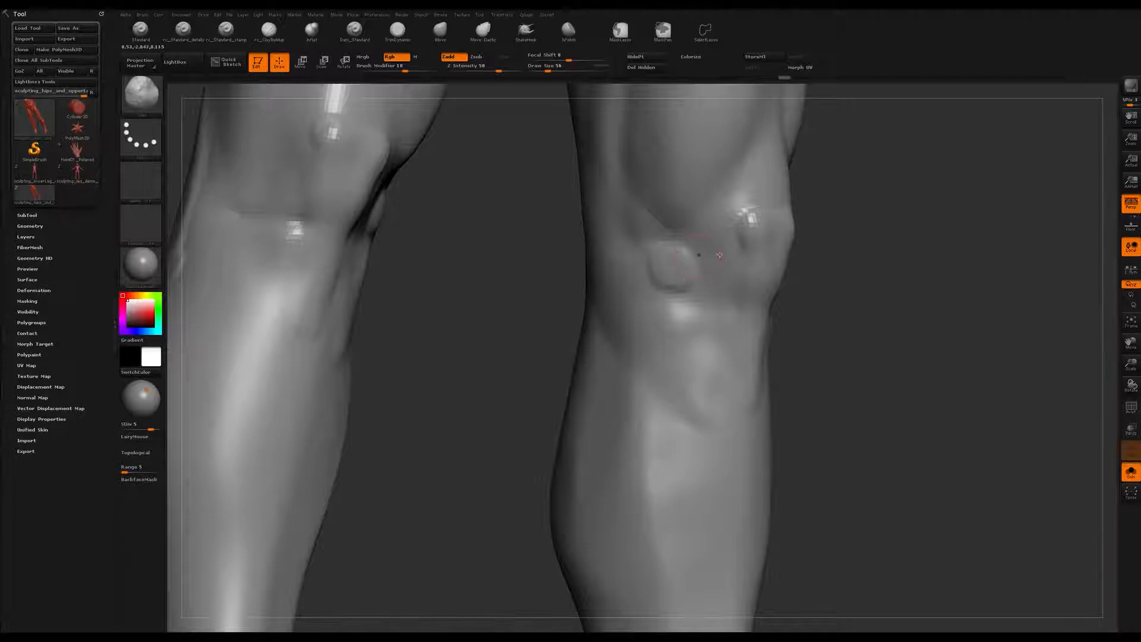
right_drag(771, 281, 845, 271)
drag(903, 214, 905, 216)
mouse_move(686, 263)
mouse_down()
mouse_move(685, 296)
mouse_move(689, 261)
mouse_move(679, 259)
mouse_up()
right_drag(701, 280, 693, 274)
Set the draw size to 77 and strengthen the two rounded bumps, one above the other, on the inner knee.
key(s)
drag(670, 270, 695, 268)
drag(678, 192, 673, 200)
mouse_move(766, 254)
right_down()
mouse_move(696, 256)
mouse_move(750, 264)
mouse_move(738, 277)
right_up()
drag(693, 253, 721, 265)
right_drag(721, 265, 683, 256)
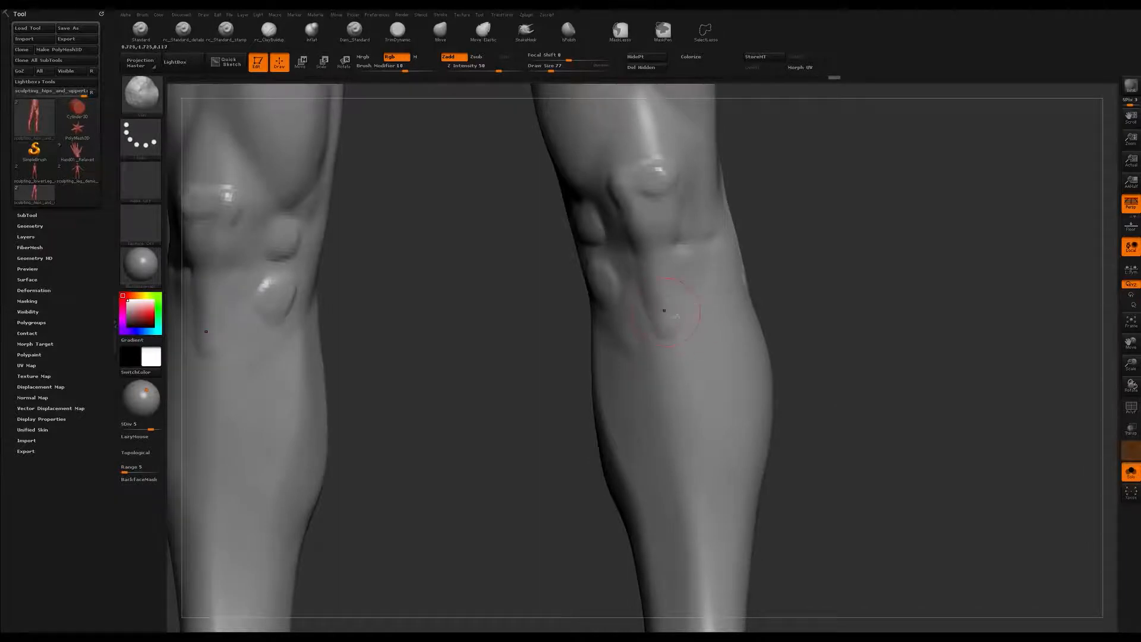
Refine and soften the inner knee bumps and the kneecap in front view.
right_drag(664, 310, 571, 215)
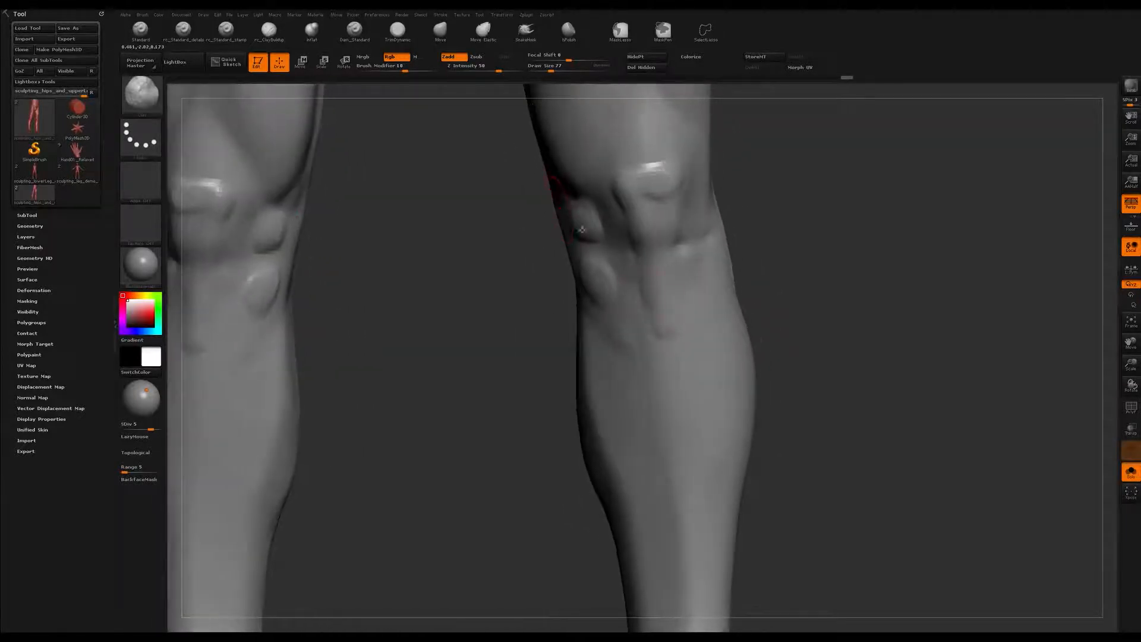
mouse_move(634, 293)
right_down()
mouse_move(764, 259)
mouse_move(697, 286)
mouse_move(669, 261)
mouse_move(674, 227)
mouse_move(688, 254)
mouse_move(716, 269)
mouse_move(699, 299)
mouse_move(706, 255)
right_up()
shift+drag(682, 221, 681, 227)
mouse_move(707, 240)
right_down()
mouse_move(658, 237)
mouse_move(645, 287)
mouse_move(661, 340)
mouse_move(681, 271)
right_up()
Reshape the inner contour of the leg just above the knee with the Move brush.
key(b)
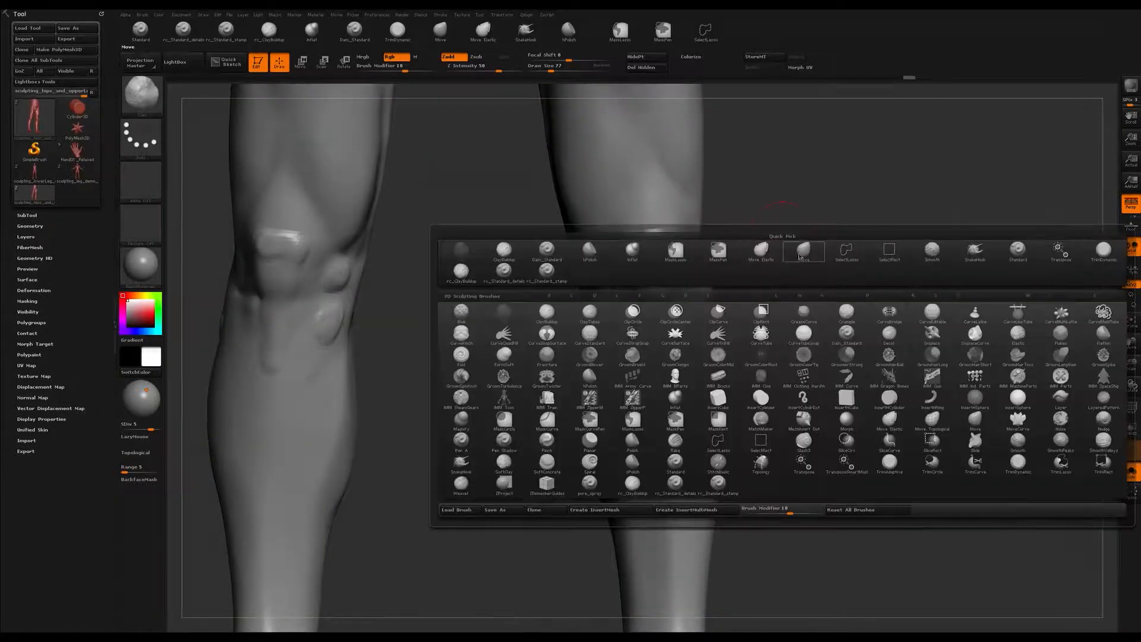
key(m)
key(v)
ctrl+right_drag(802, 262, 628, 283)
key(s)
mouse_move(535, 265)
mouse_down()
mouse_move(553, 266)
mouse_move(534, 237)
mouse_up()
right_drag(583, 307, 544, 311)
Adjust the outer contour of the lower thigh and knee with the Move brush, changing the draw size as needed.
mouse_move(664, 313)
ctrl+right_down()
mouse_move(716, 300)
mouse_move(692, 293)
ctrl+right_up()
key(s)
click(669, 284)
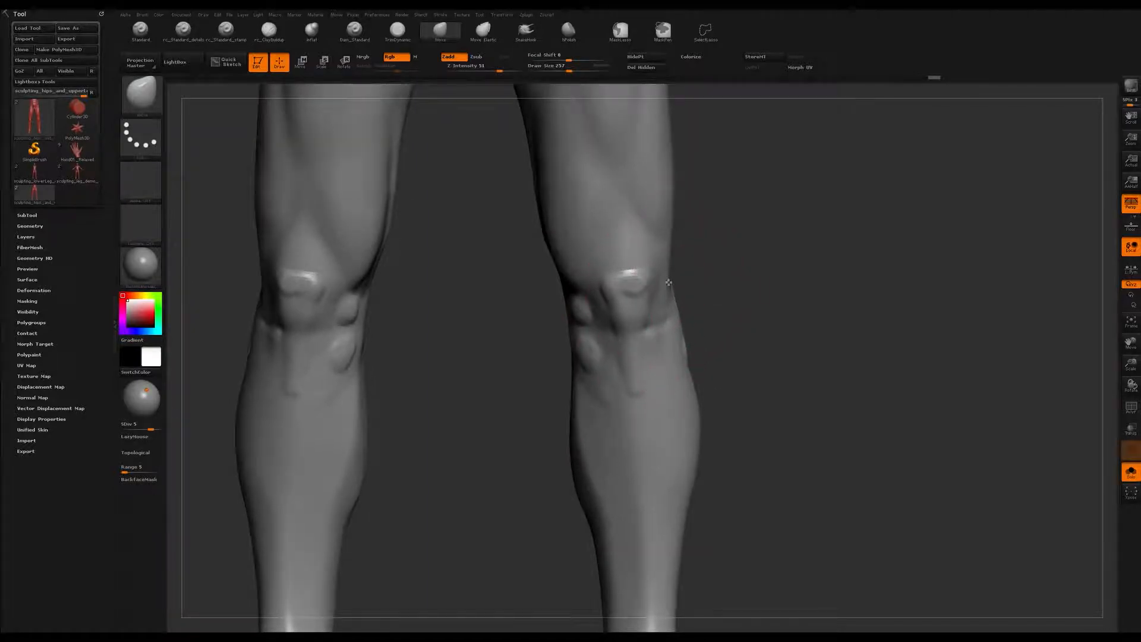
mouse_move(665, 270)
right_down()
mouse_move(644, 305)
mouse_move(659, 286)
mouse_move(712, 287)
mouse_move(675, 303)
mouse_move(689, 295)
mouse_move(694, 309)
mouse_move(684, 262)
mouse_move(678, 303)
right_up()
mouse_move(693, 218)
ctrl+right_down()
mouse_move(691, 191)
mouse_move(696, 273)
mouse_move(692, 232)
mouse_move(691, 264)
mouse_move(679, 254)
ctrl+right_up()
key(s)
drag(684, 200, 682, 207)
ctrl+right_drag(766, 342, 777, 305)
alt+right_drag(777, 305, 782, 267)
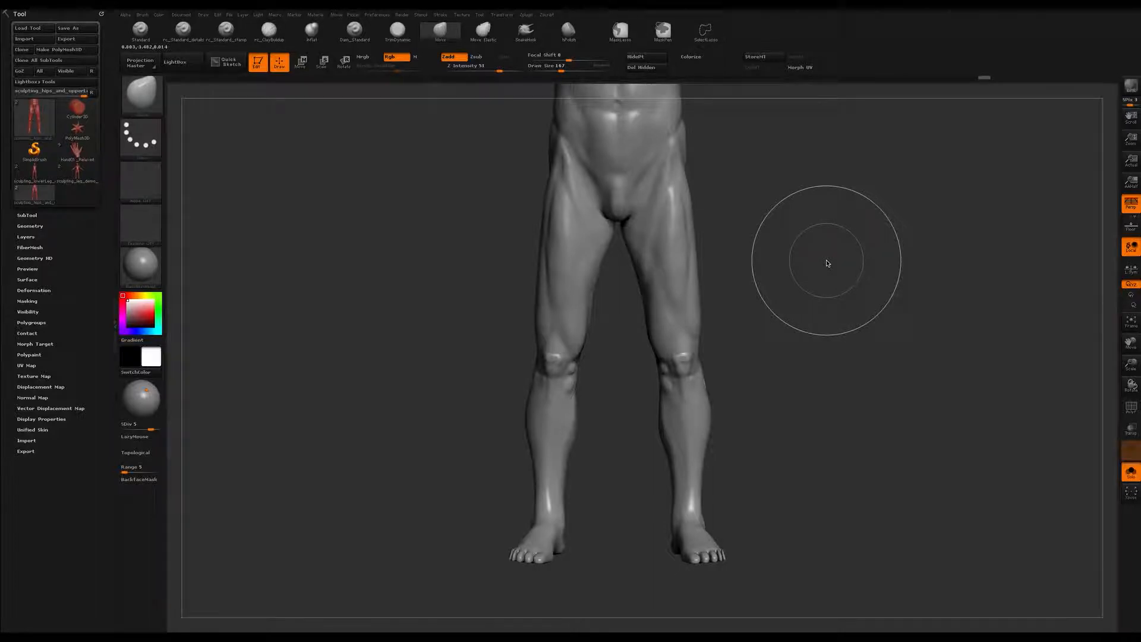
Switch to Photoshop, create a 2560 by 1440 pixel document and paste the screenshot of the legs.
key(super+Tab)
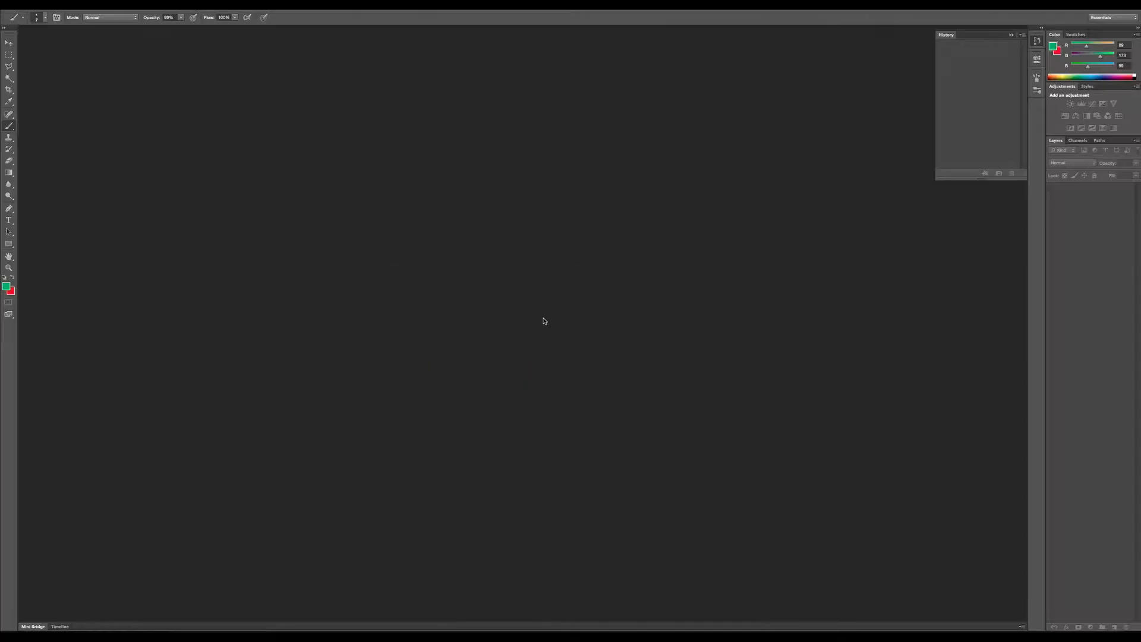
key(super+n)
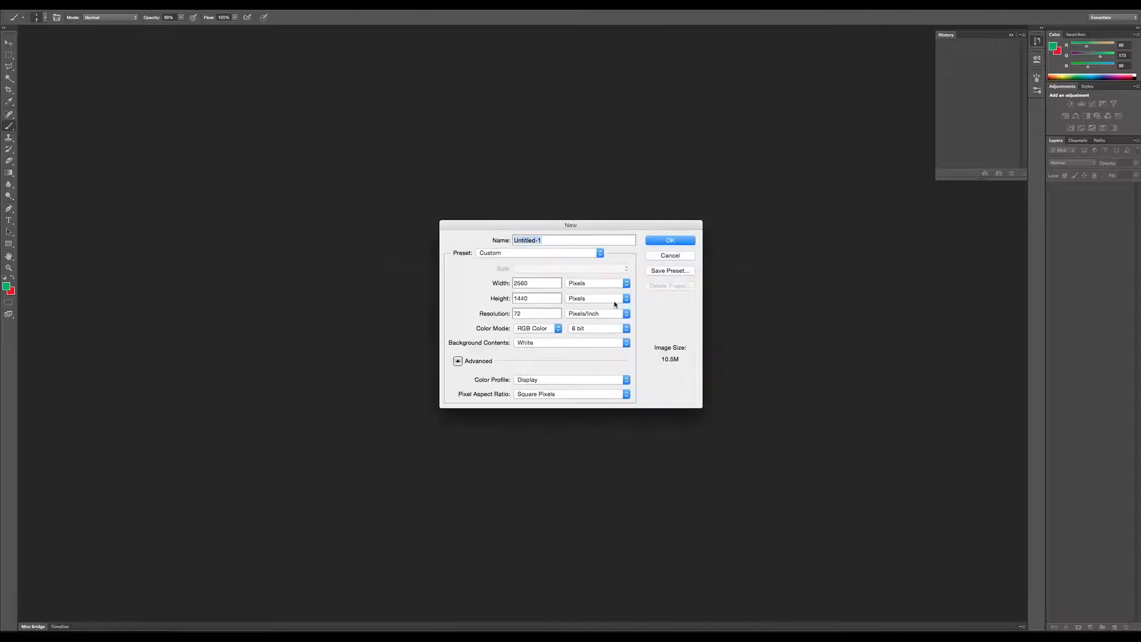
click(670, 240)
key(super+v)
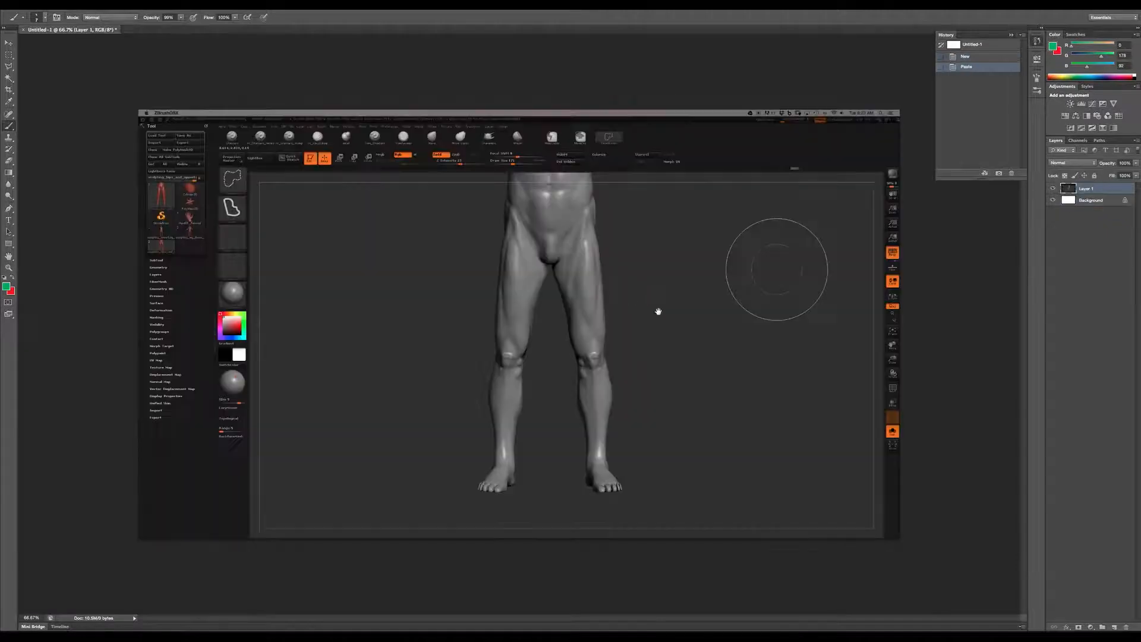
mouse_move(620, 266)
super+mouse_down()
mouse_move(639, 260)
mouse_move(632, 267)
super+mouse_up()
drag(653, 306, 665, 266)
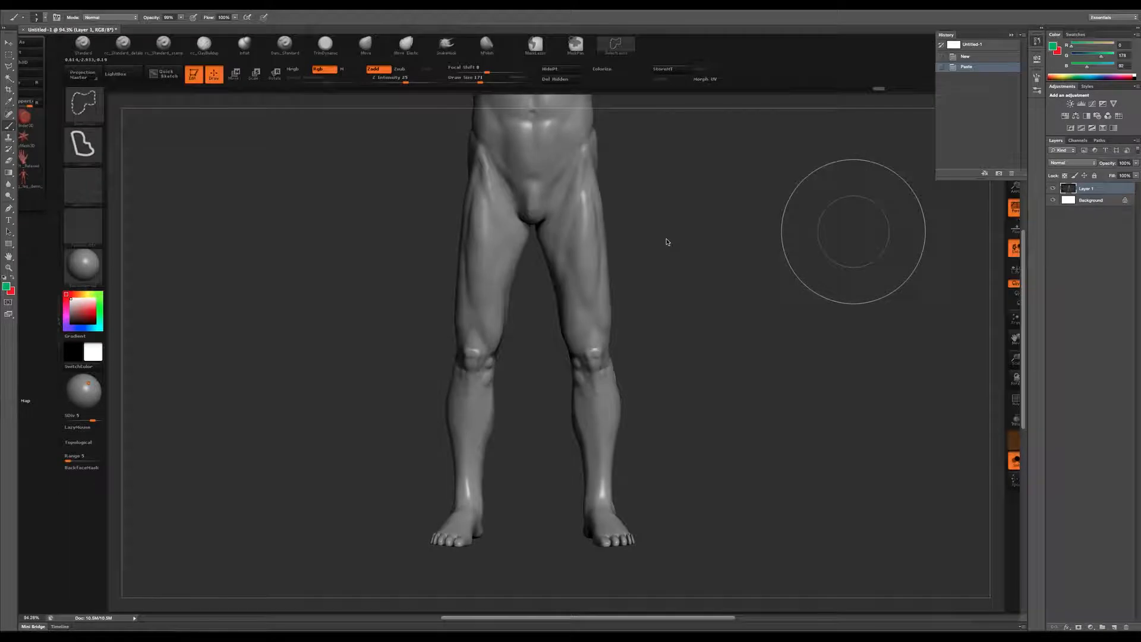
Add a new layer and trace the inner and outer contour curves of one leg in green.
key(super+shift+n)
key(Return)
drag(632, 186, 637, 187)
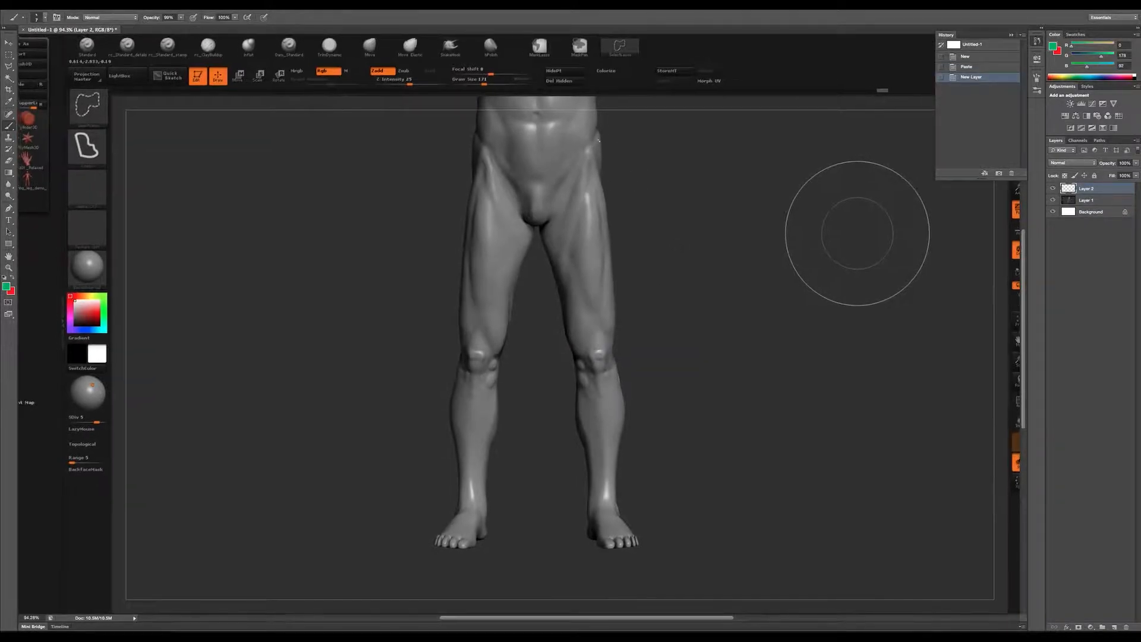
drag(599, 122, 567, 309)
drag(603, 216, 604, 363)
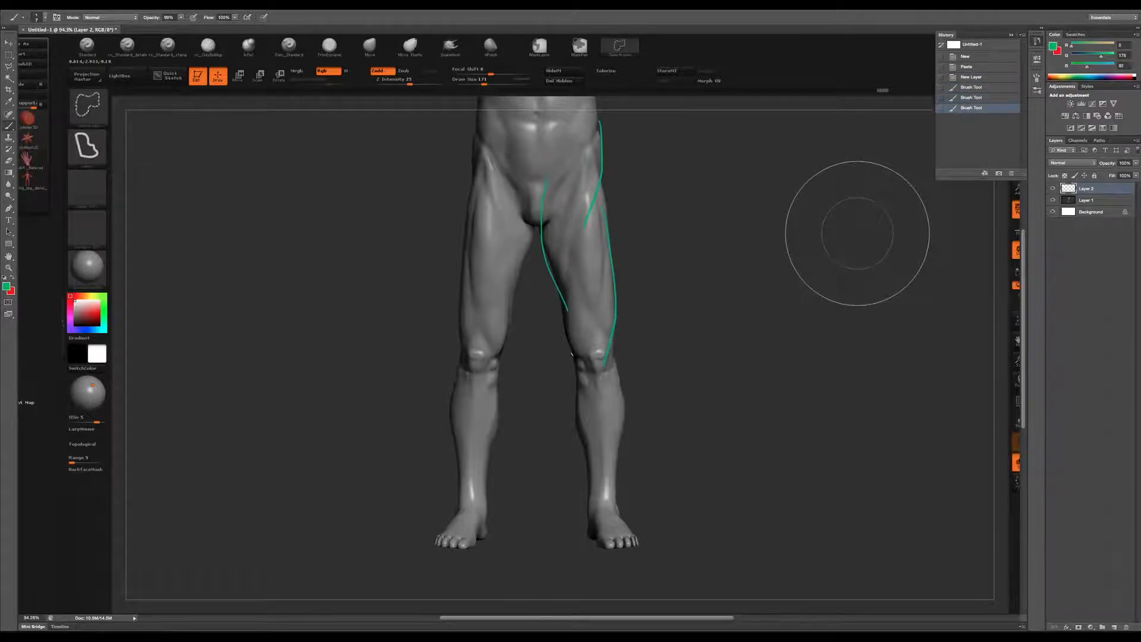
drag(569, 290, 604, 429)
Complete the green calf curves and draw a simplified stack of paired contour arcs beside the leg.
mouse_move(614, 364)
mouse_down()
mouse_move(630, 419)
mouse_move(615, 467)
mouse_up()
key(ctrl+z)
mouse_move(620, 371)
mouse_down()
mouse_move(616, 463)
mouse_move(602, 494)
mouse_up()
key(ctrl+z)
mouse_move(616, 303)
mouse_down()
mouse_move(654, 197)
mouse_move(704, 234)
mouse_move(671, 346)
mouse_move(680, 414)
mouse_up()
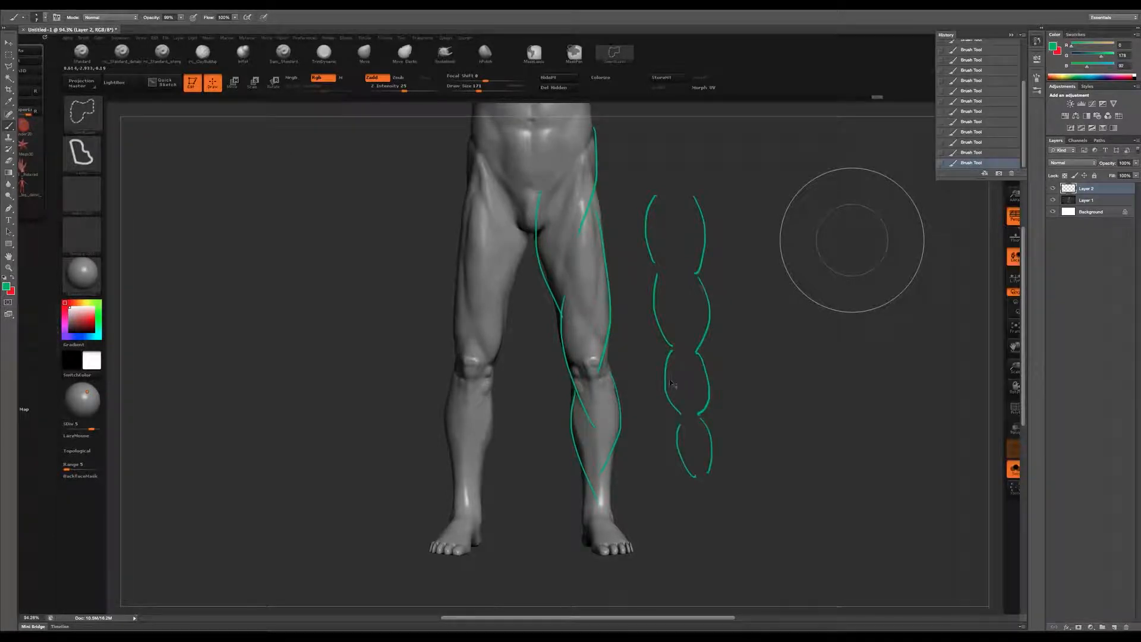
Switch back to ZBrush and adjust the leg's side profile behind the knee with the Move brush.
key(super+Tab)
key(super+Tab)
key(super+shift+Tab)
alt+drag(773, 321, 719, 275)
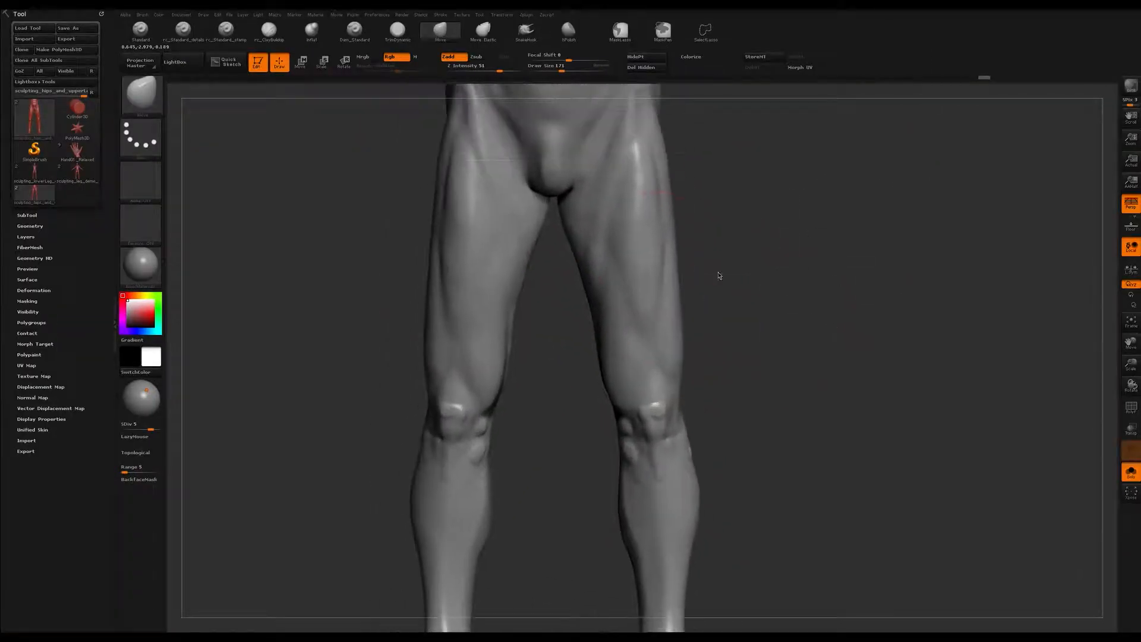
drag(963, 228, 795, 220)
key(s)
drag(708, 216, 713, 232)
Lower the mesh to subdivision level 3 and reshape the back contour of the knee and calf in side view.
key(shift+d)
key(shift+d)
drag(726, 300, 716, 303)
drag(722, 232, 718, 229)
mouse_move(820, 321)
alt+mouse_down()
mouse_move(769, 223)
mouse_move(782, 339)
mouse_move(739, 341)
mouse_move(691, 321)
alt+mouse_up()
key(s)
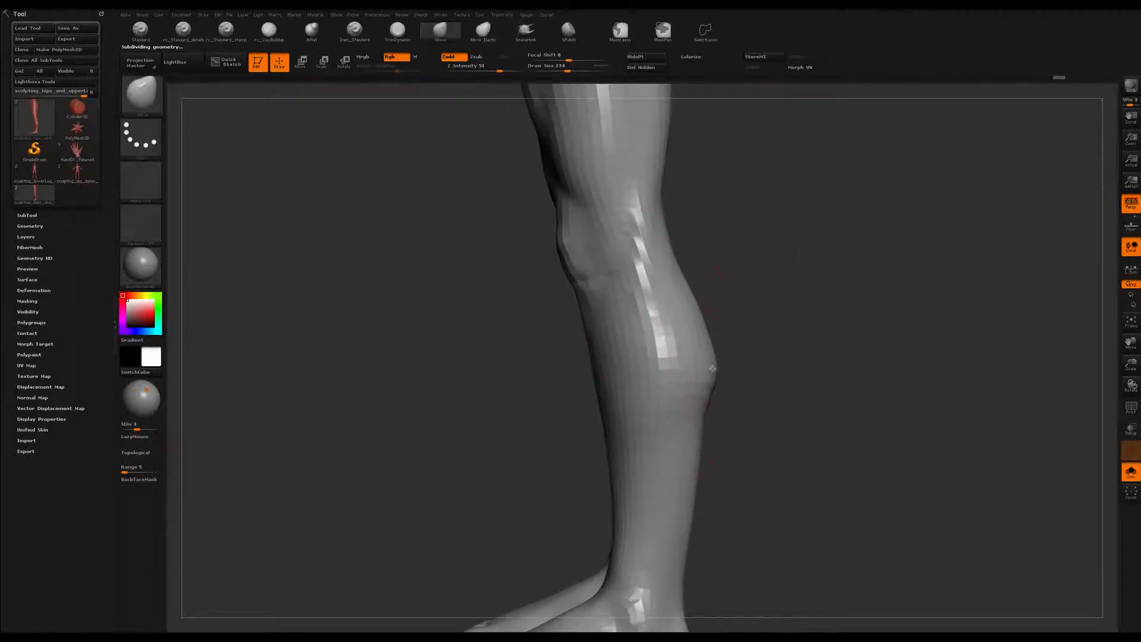
Enlarge the Move brush and reshape the inner contour of the lower thigh in front view.
drag(749, 280, 818, 274)
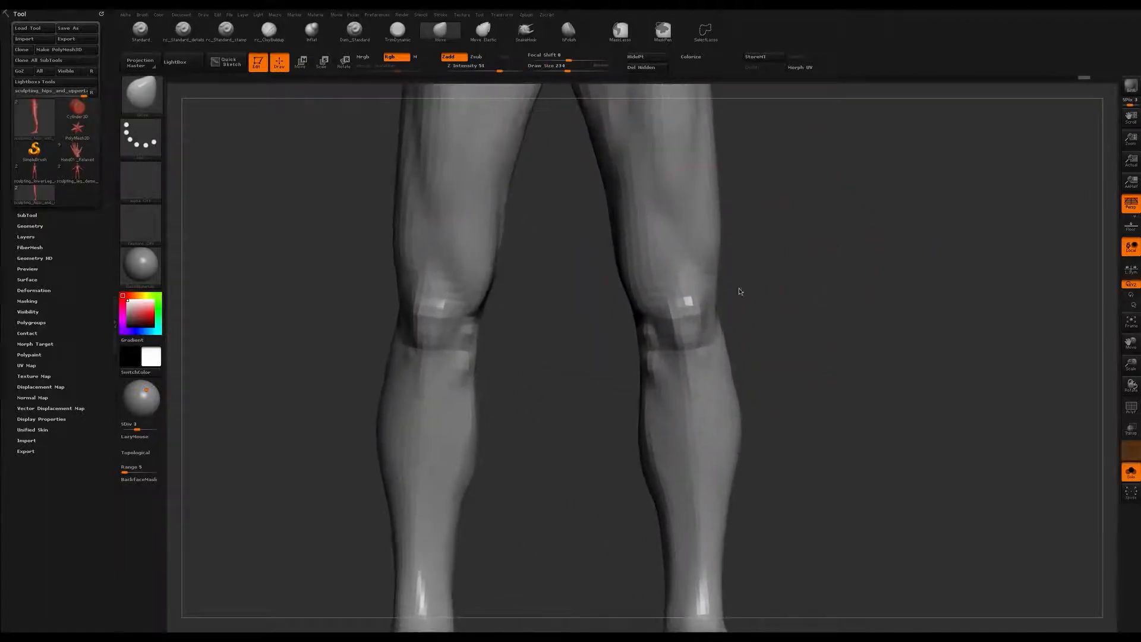
key(s)
drag(650, 238, 659, 239)
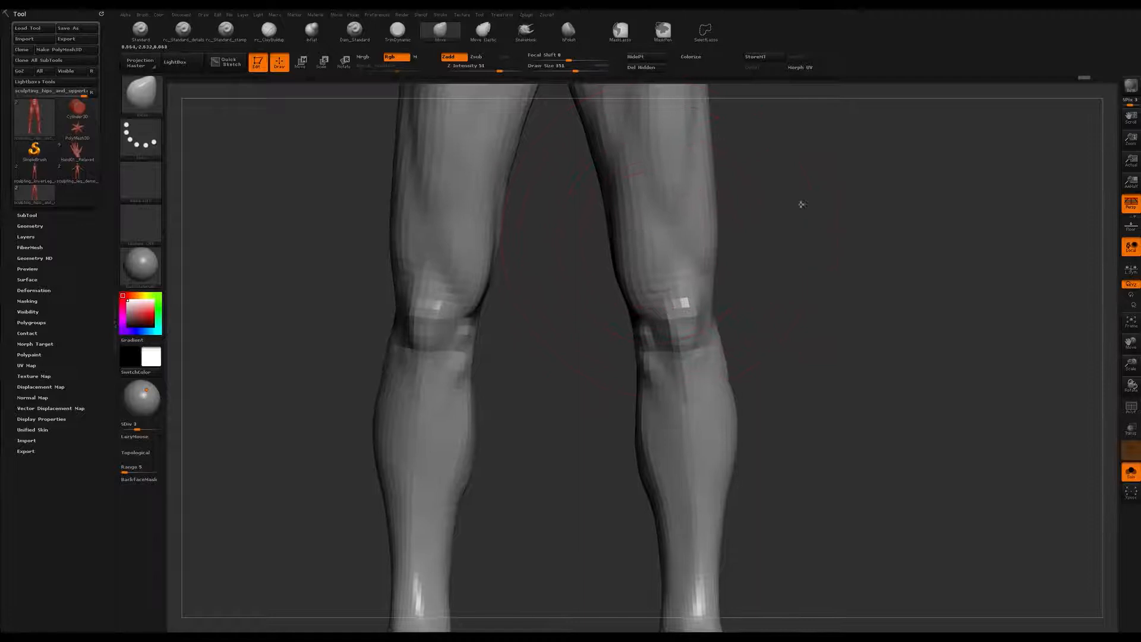
key(s)
mouse_move(671, 235)
mouse_down()
mouse_move(684, 235)
mouse_move(674, 233)
mouse_up()
Enlarge the Move brush further and adjust the overall line of the other leg around the knee.
alt+drag(771, 272, 804, 241)
alt+drag(572, 386, 697, 306)
mouse_move(583, 267)
alt+mouse_down()
mouse_move(554, 272)
mouse_move(557, 316)
alt+mouse_up()
key(s)
click(574, 302)
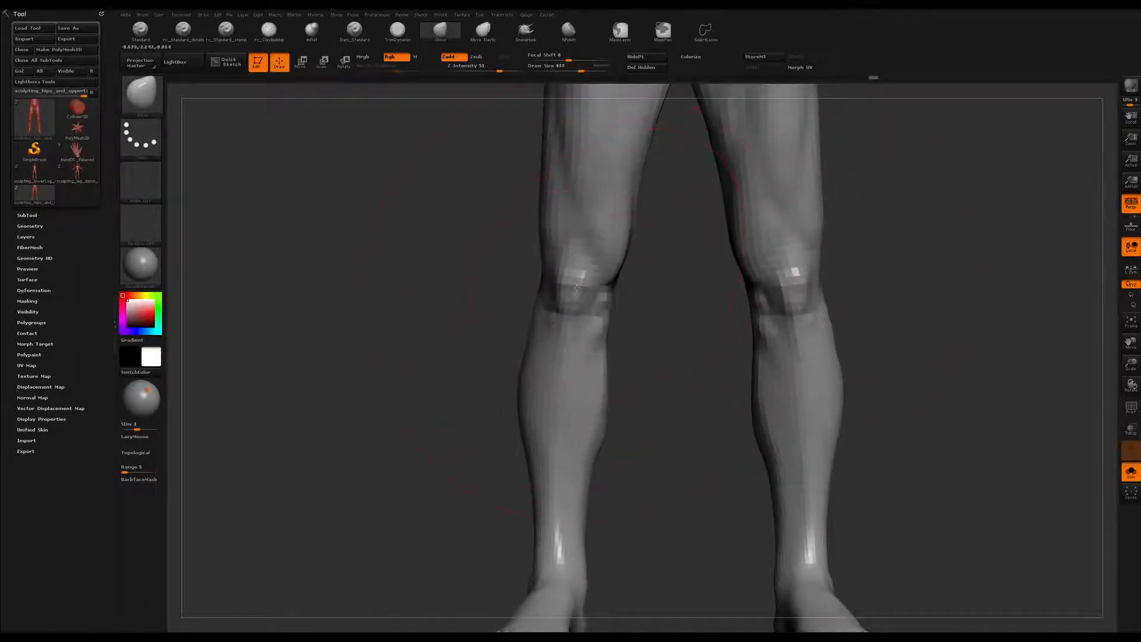
key(ctrl)
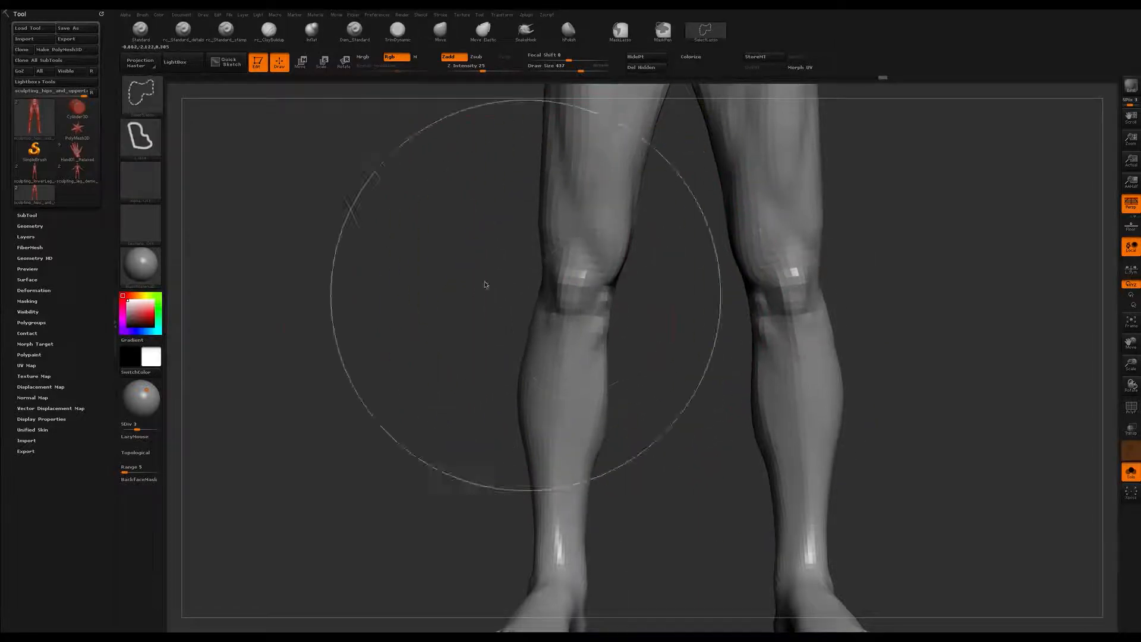
mouse_move(445, 313)
alt+mouse_down()
mouse_move(383, 232)
mouse_move(435, 354)
mouse_move(443, 311)
mouse_move(430, 291)
mouse_move(453, 326)
mouse_move(498, 308)
alt+mouse_up()
Raise the mesh to subdivision level 4 and try a ClayBuildup stroke down the inner knee.
key(b)
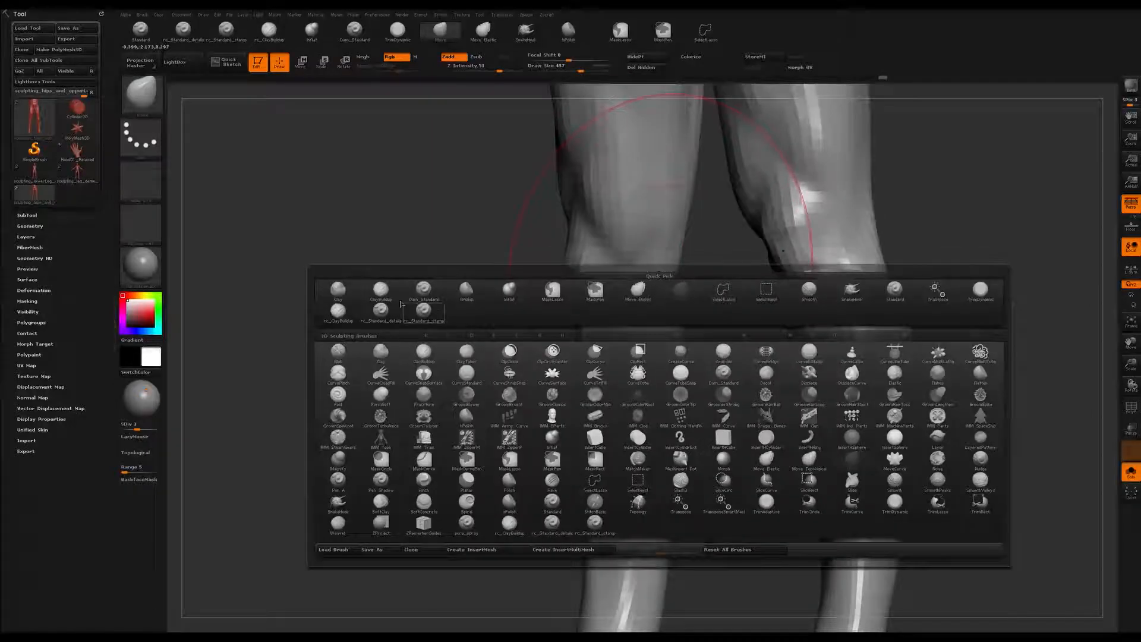
click(382, 297)
key(ctrl+d)
key(s)
mouse_move(650, 265)
mouse_down()
mouse_move(731, 267)
mouse_move(698, 273)
mouse_up()
drag(702, 217, 683, 323)
key(ctrl+z)
Select the ClayBuildup brush and reduce its draw size for sculpting the inner knee.
click(269, 31)
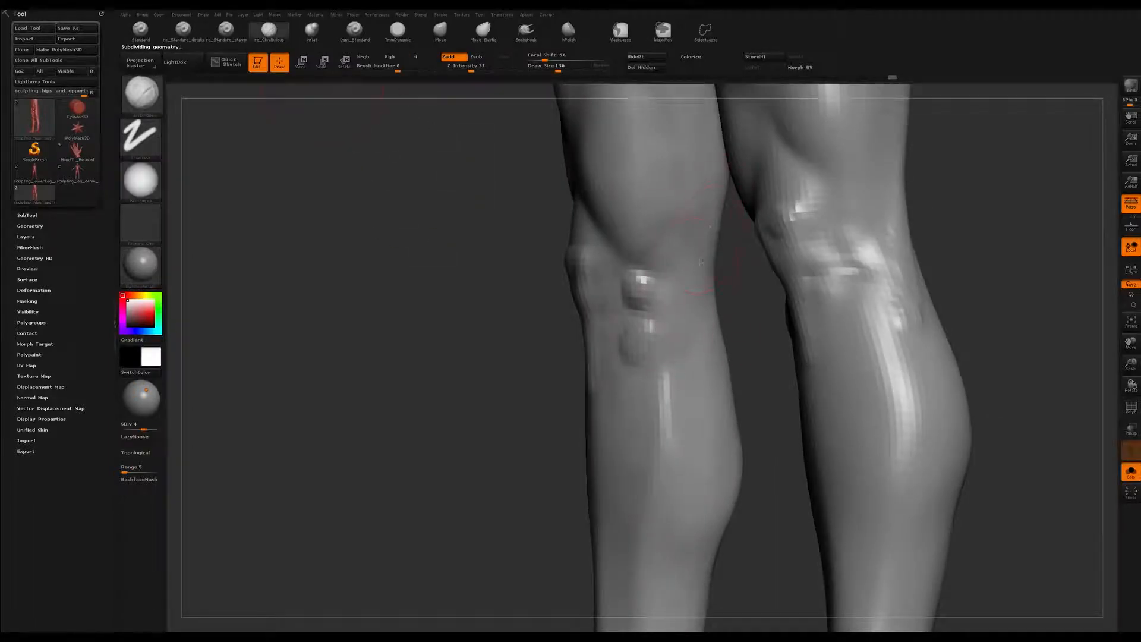
mouse_move(683, 333)
right_down()
mouse_move(712, 331)
mouse_move(695, 326)
right_up()
key(bracketleft)
key(bracketleft)
key(bracketleft)
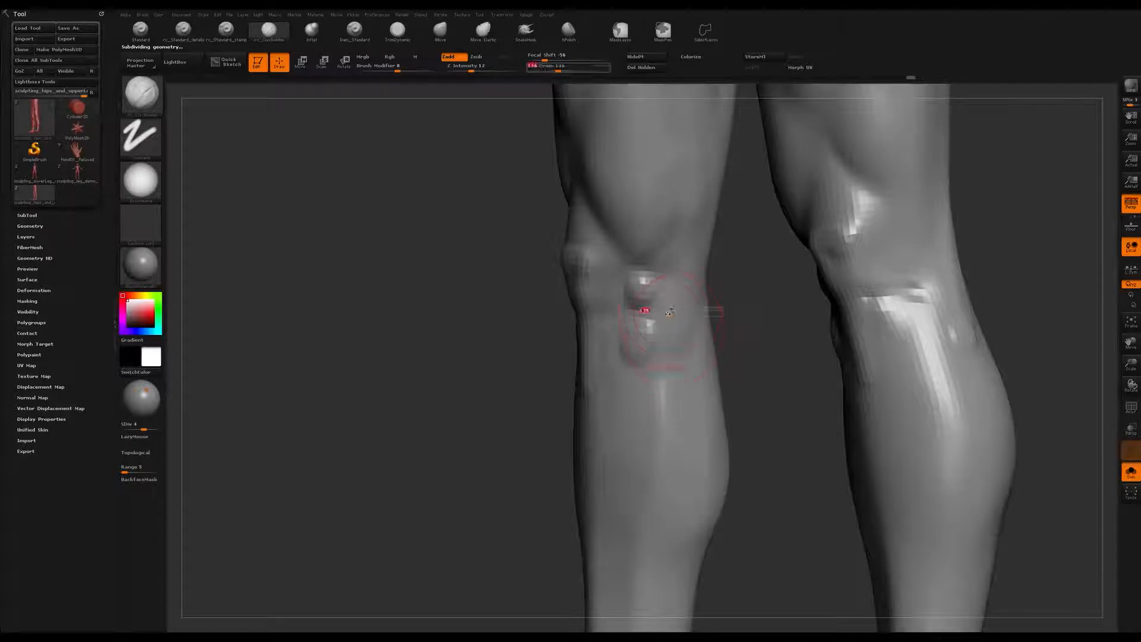
Build up the transition from the thigh to the calf along the inner and rear side of the knee.
right_drag(718, 269, 688, 176)
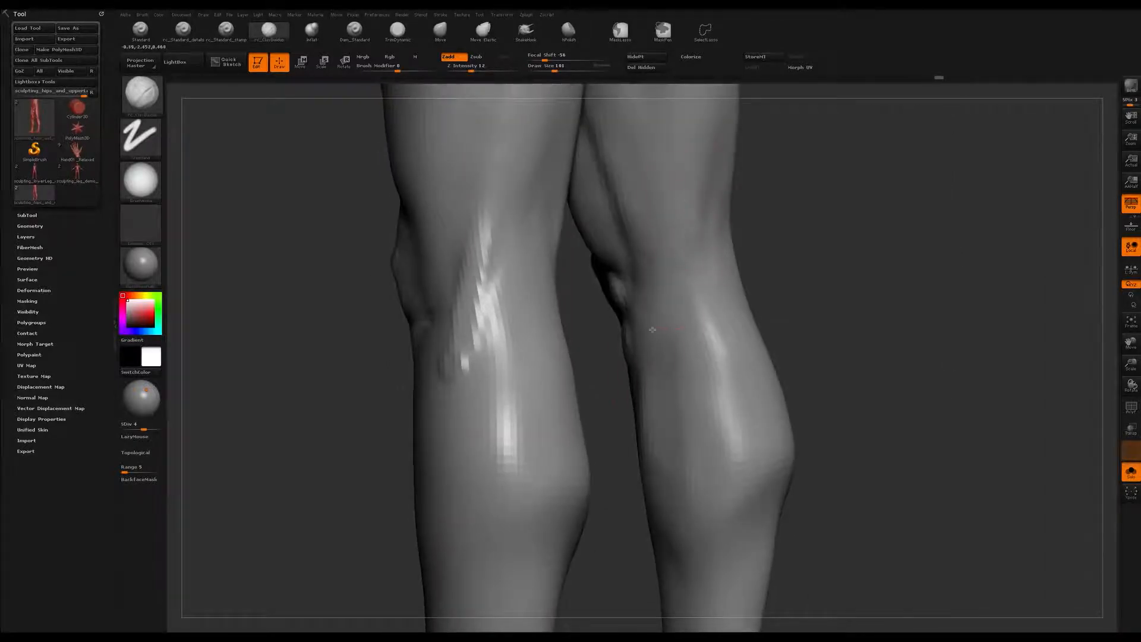
right_drag(661, 280, 667, 261)
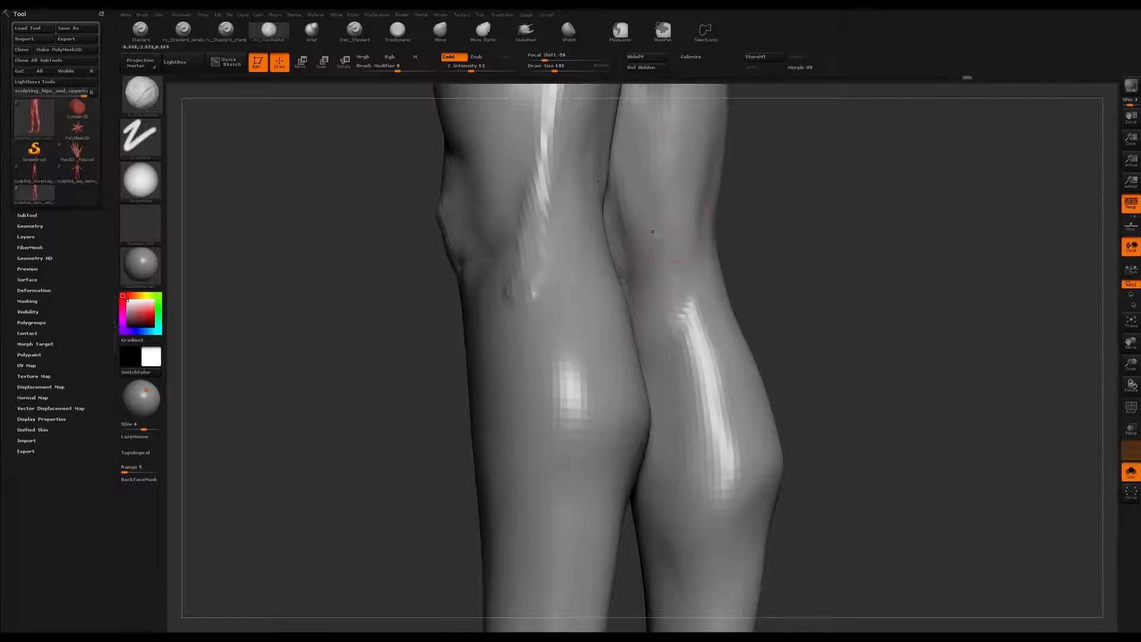
right_drag(654, 207, 668, 228)
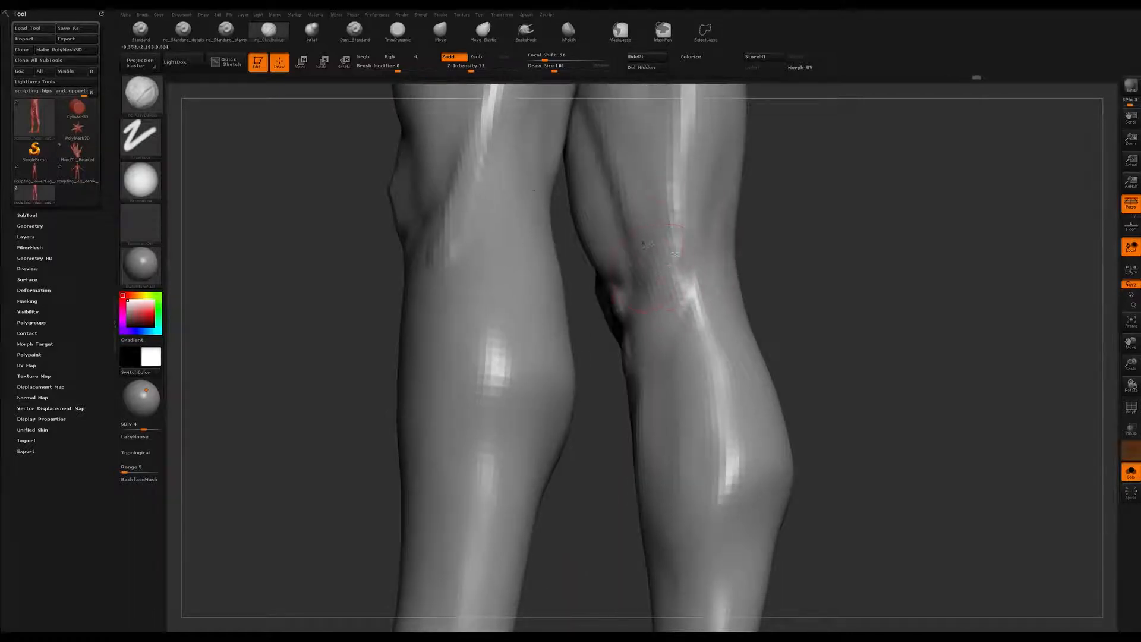
right_drag(674, 223, 687, 359)
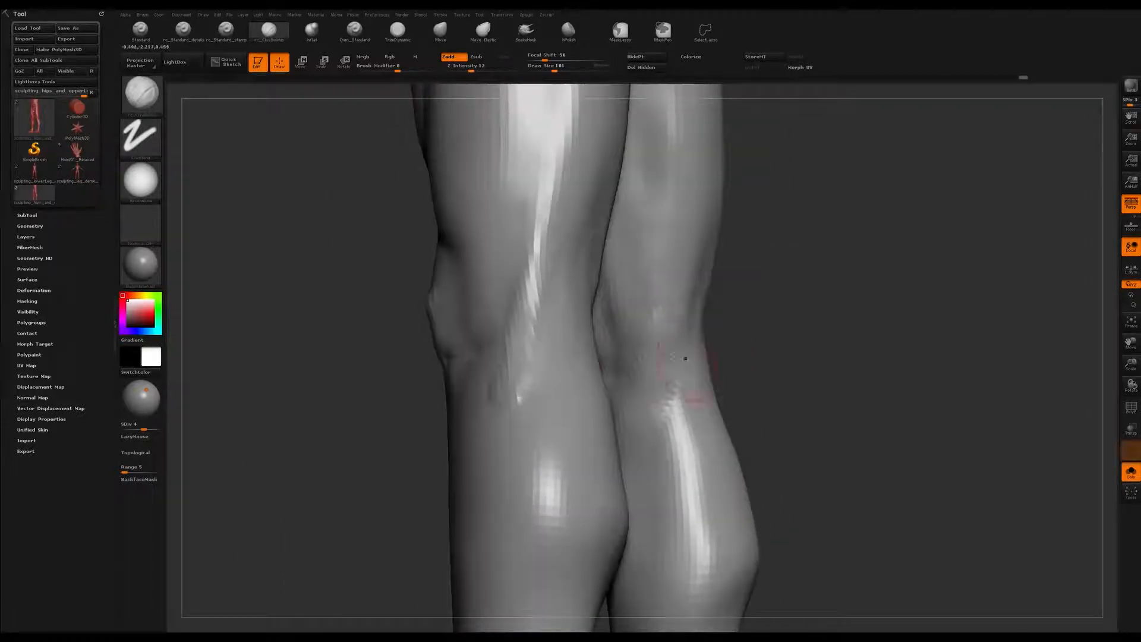
right_drag(664, 315, 665, 339)
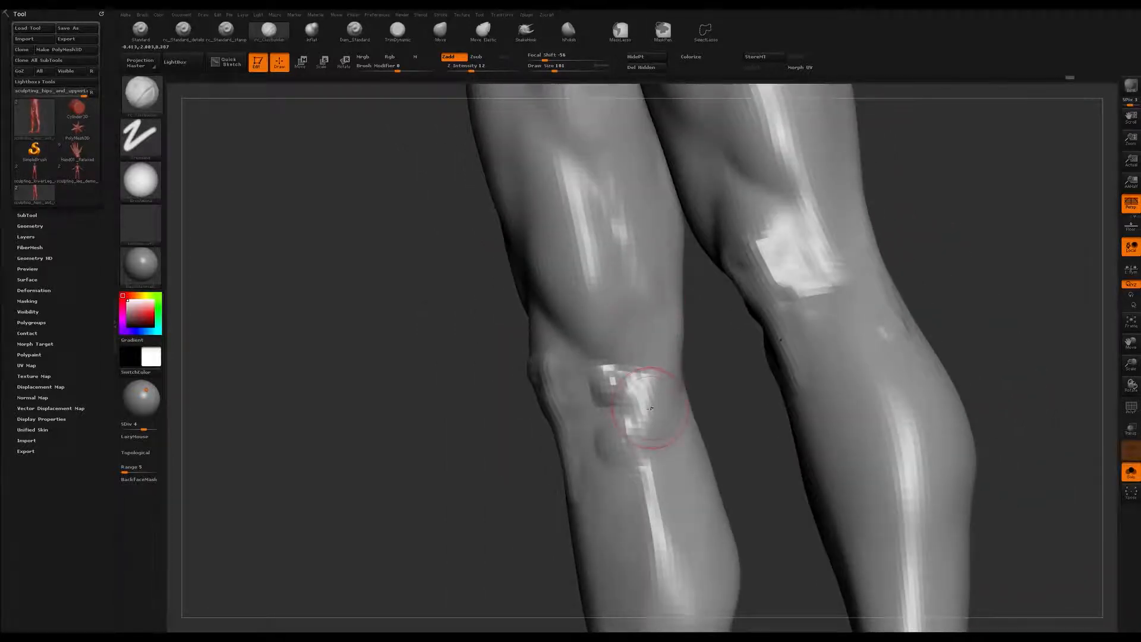
Enlarge the brush to about 149 and fill in the surface beside the two bulges on the inner knee.
key(shift)
mouse_move(655, 350)
alt+right_down()
mouse_move(645, 255)
mouse_move(673, 304)
mouse_move(641, 256)
mouse_move(641, 291)
mouse_move(631, 293)
alt+right_up()
key(s)
drag(631, 293, 637, 293)
drag(605, 341, 625, 272)
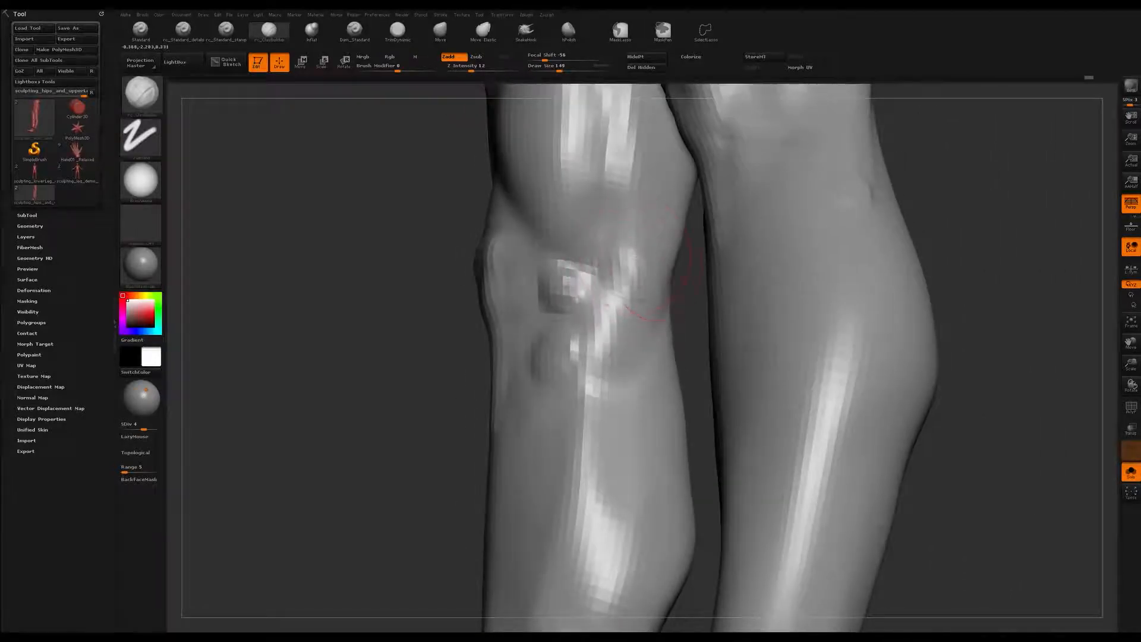
right_drag(660, 205, 617, 308)
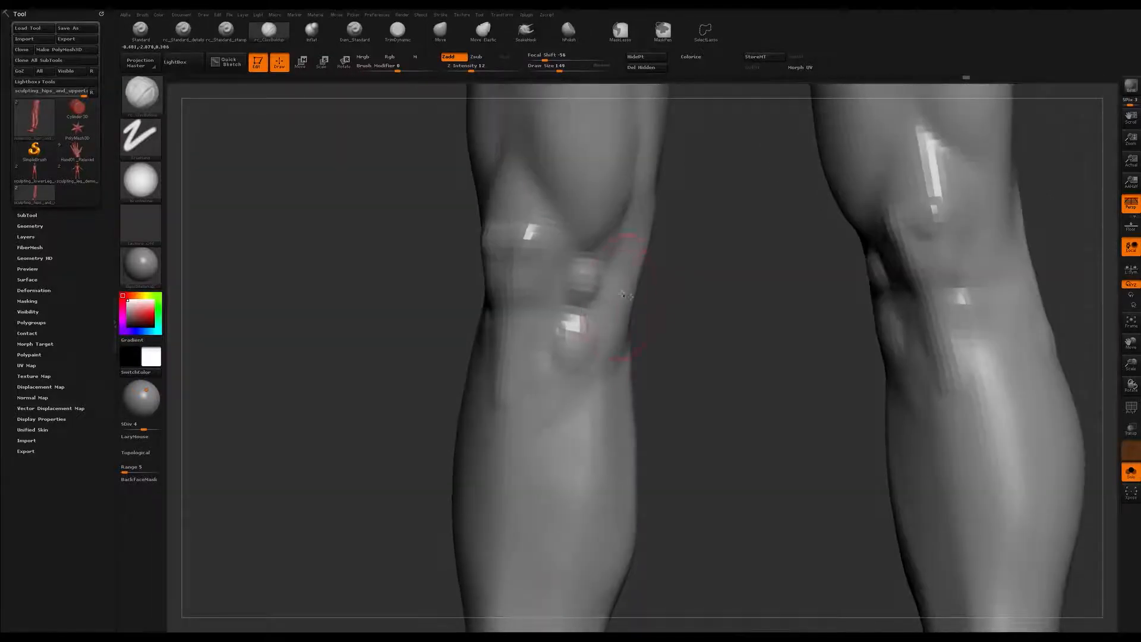
Set the brush draw size to about 154 and refine the inner knee around the lower bulge.
mouse_move(675, 263)
right_down()
mouse_move(658, 250)
mouse_move(659, 193)
mouse_move(766, 230)
mouse_move(741, 224)
mouse_move(752, 198)
mouse_move(755, 227)
mouse_move(741, 229)
mouse_move(737, 203)
right_up()
ctrl+right_drag(722, 253, 747, 310)
key(s)
drag(651, 299, 658, 299)
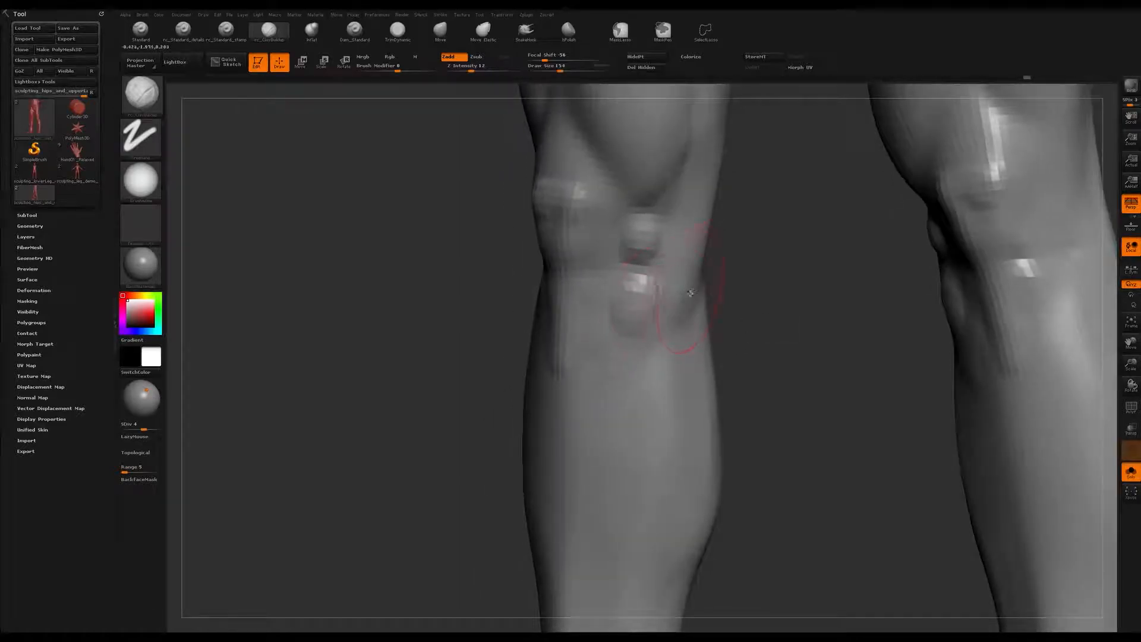
right_drag(585, 369, 631, 327)
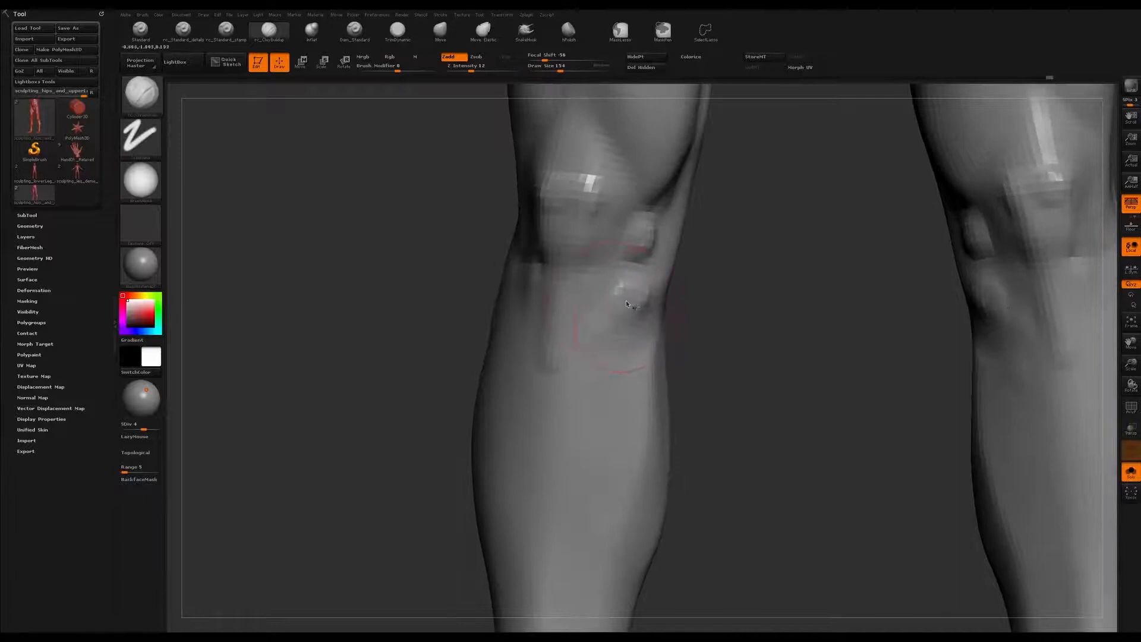
Readjust the brush to about 145 and blend the inner knee forms into the upper shin.
right_drag(654, 295, 611, 326)
key(s)
drag(624, 306, 585, 297)
mouse_move(611, 311)
right_down()
mouse_move(593, 311)
mouse_move(703, 252)
mouse_move(793, 293)
mouse_move(751, 400)
mouse_move(736, 326)
mouse_move(713, 319)
mouse_move(710, 354)
right_up()
key(s)
drag(654, 303, 661, 304)
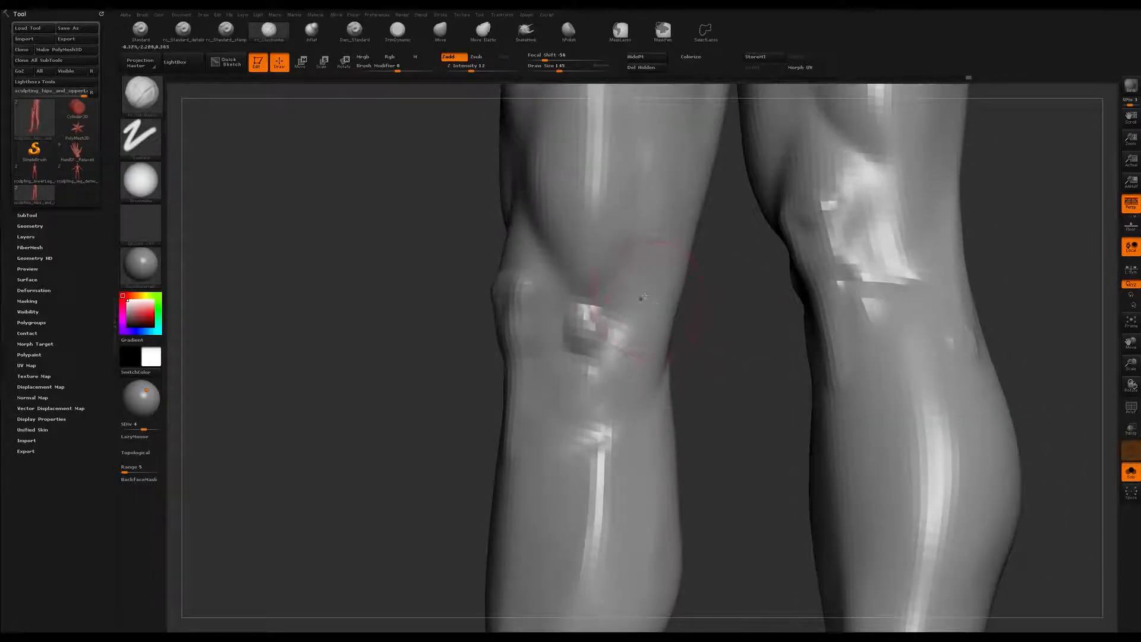
Sculpt and smooth the back of the knee between the lower thigh and the calf.
right_drag(779, 286, 667, 279)
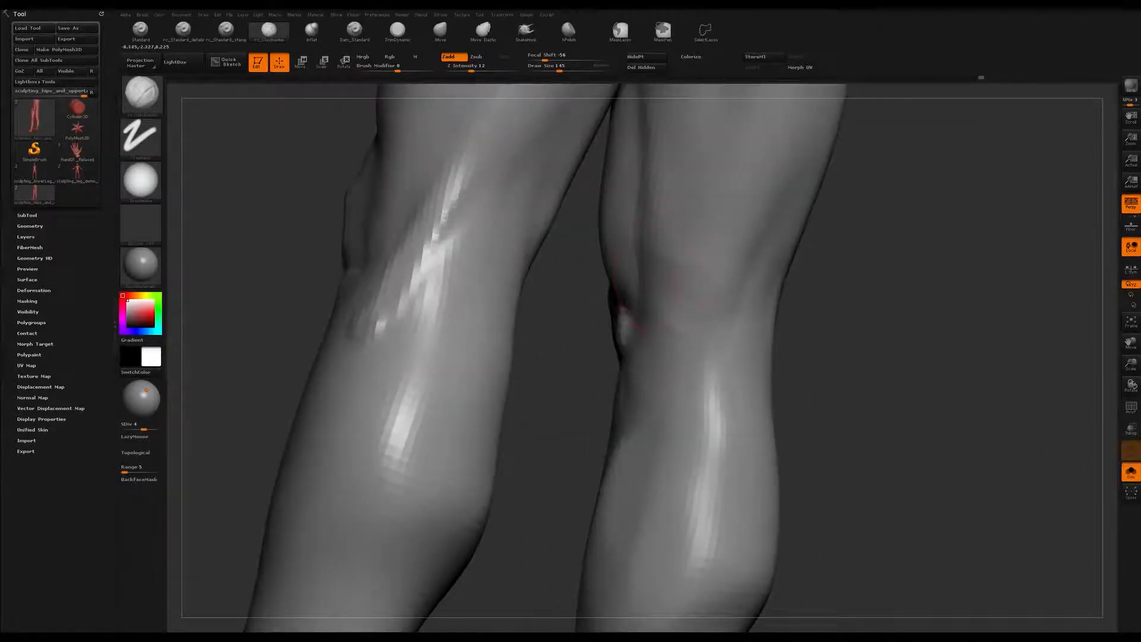
mouse_move(672, 212)
right_down()
mouse_move(736, 219)
mouse_move(687, 210)
right_up()
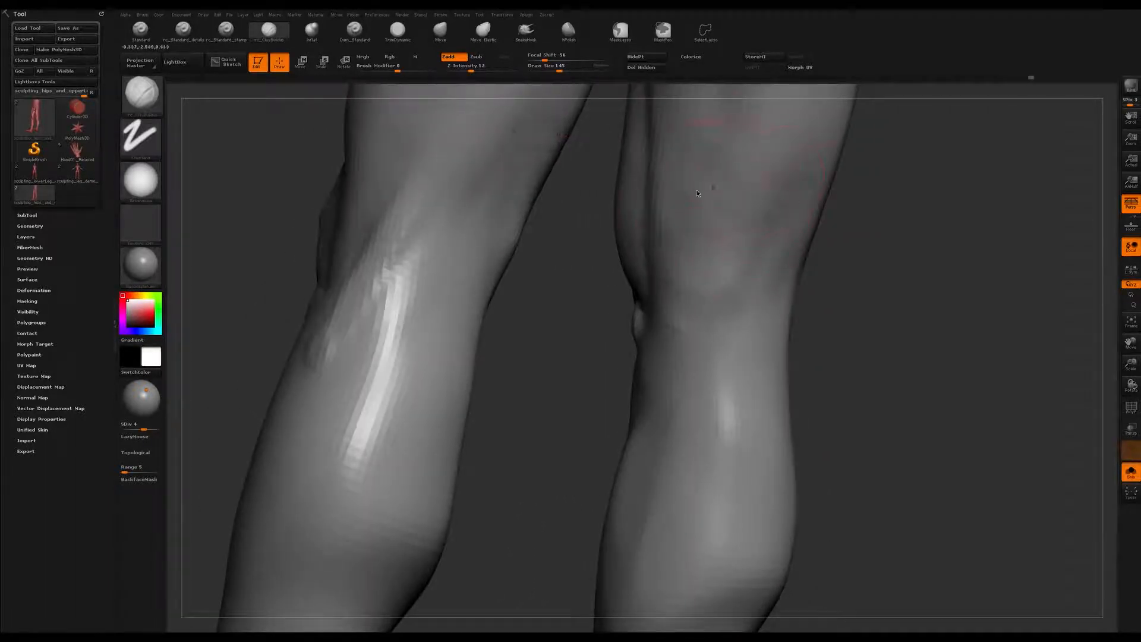
shift+drag(757, 219, 680, 333)
right_drag(729, 333, 722, 238)
mouse_move(722, 238)
right_down()
mouse_move(782, 309)
mouse_move(707, 336)
mouse_move(719, 399)
mouse_move(765, 188)
right_up()
Reduce the brush to about 68 and raise the mesh to subdivision level 5.
key(s)
drag(767, 190, 758, 191)
right_drag(758, 191, 732, 209)
key(d)
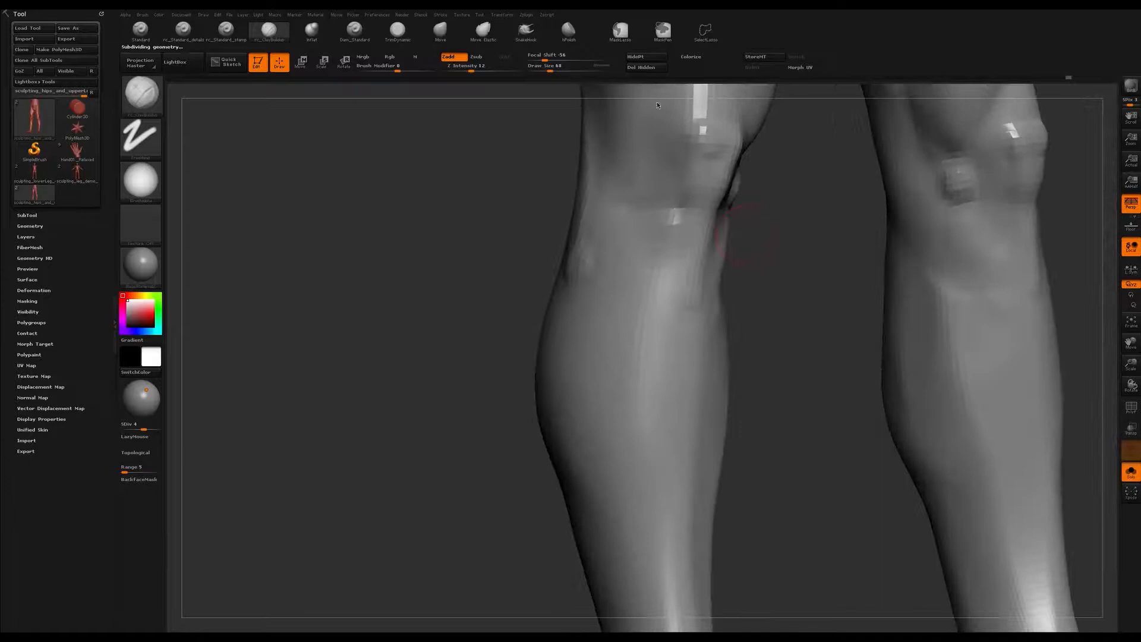
mouse_move(661, 150)
right_down()
mouse_move(640, 214)
mouse_move(649, 237)
mouse_move(666, 242)
mouse_move(689, 213)
right_up()
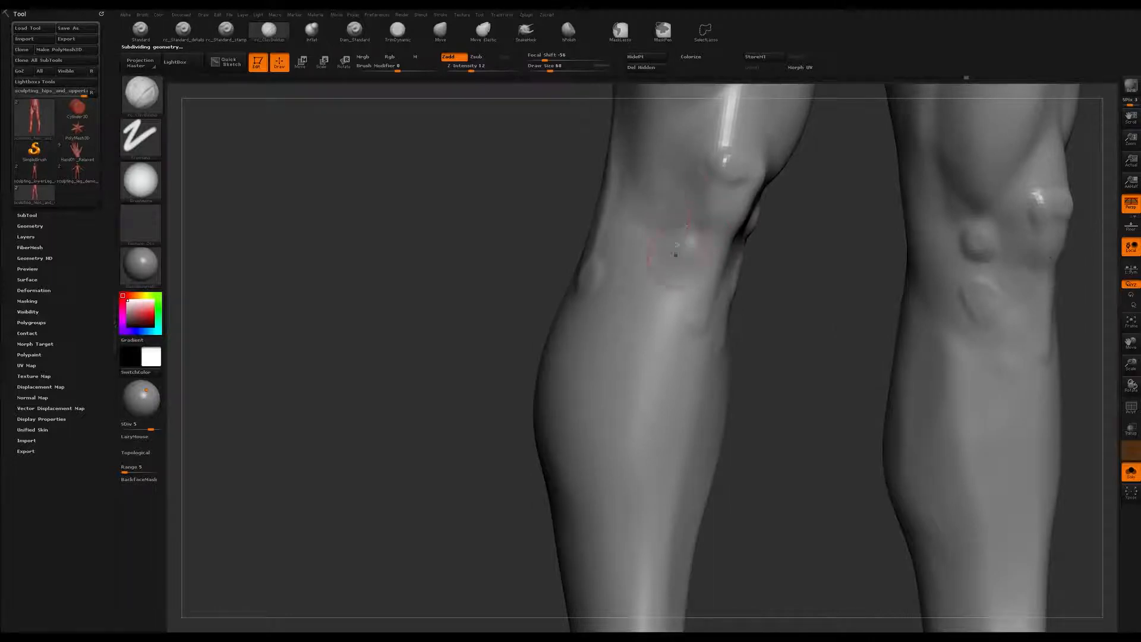
Smooth the area below the kneecap and the bulges on the inner knee.
shift+drag(660, 230, 684, 218)
right_drag(713, 231, 682, 232)
right_drag(782, 247, 737, 241)
shift+drag(788, 181, 794, 175)
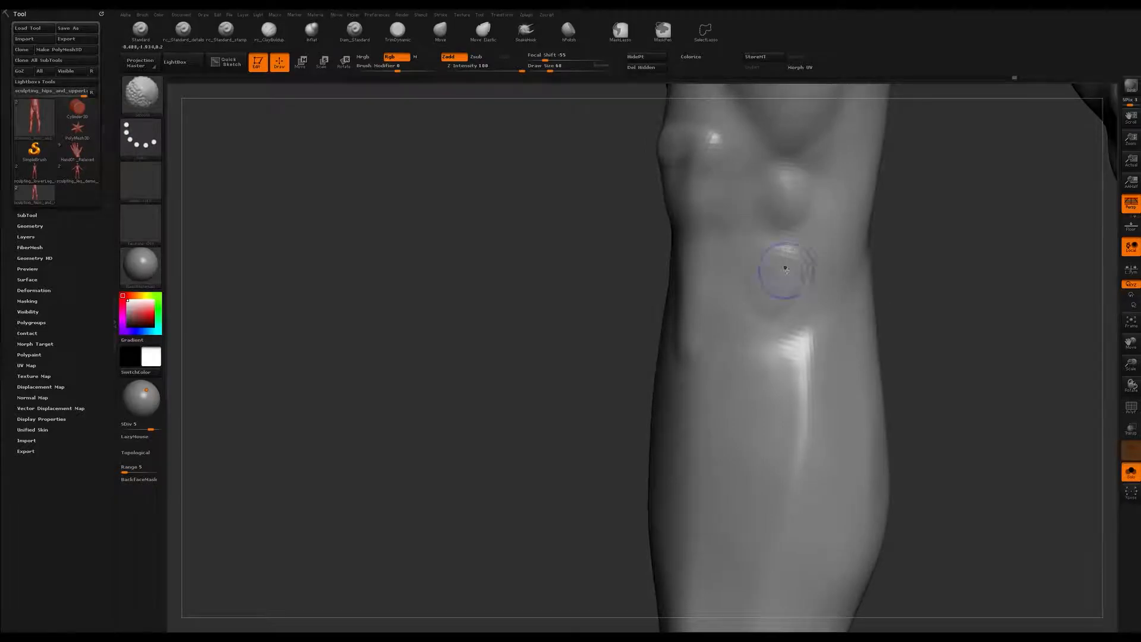
right_drag(784, 270, 772, 265)
Define the kneecap and the ligament running down to the shin with a brush size of about 77.
right_drag(726, 237, 672, 152)
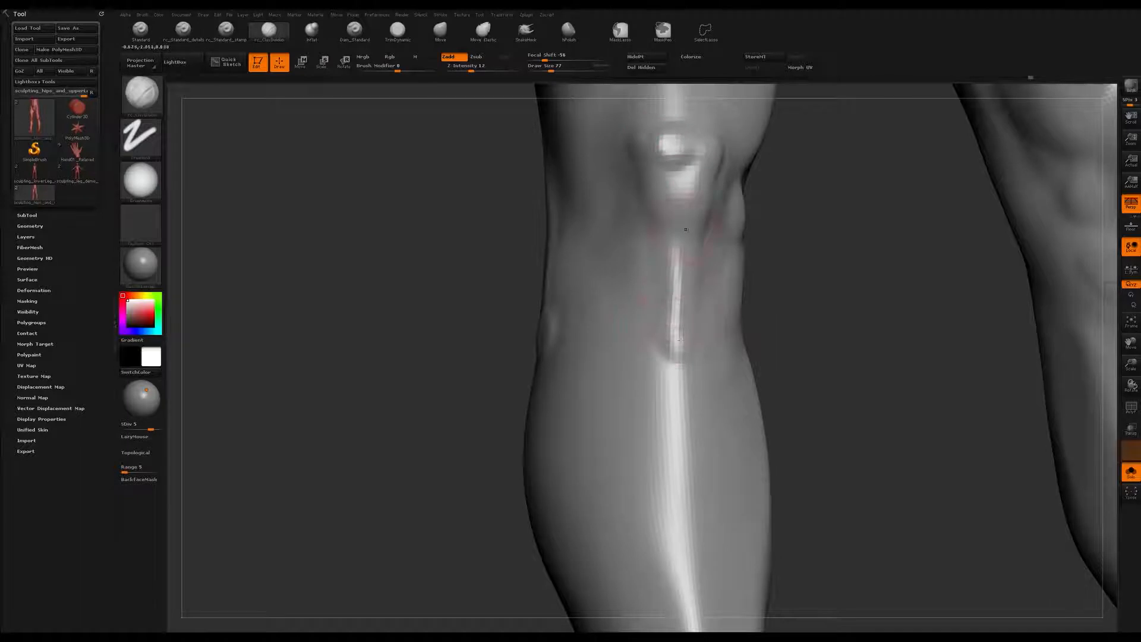
right_drag(711, 177, 702, 131)
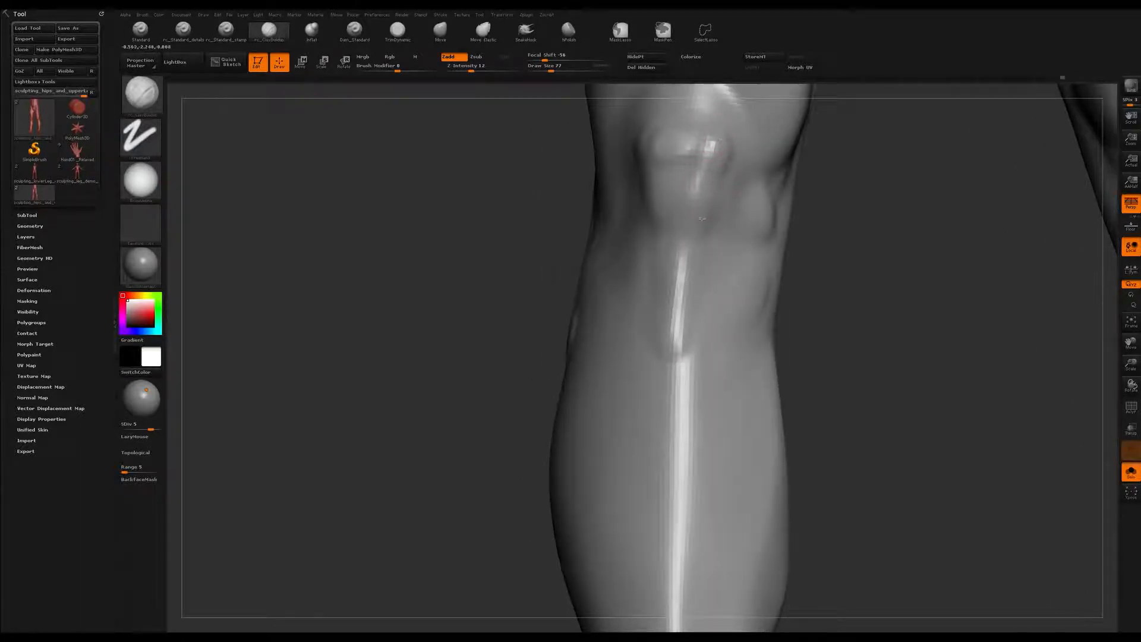
right_drag(702, 302, 698, 271)
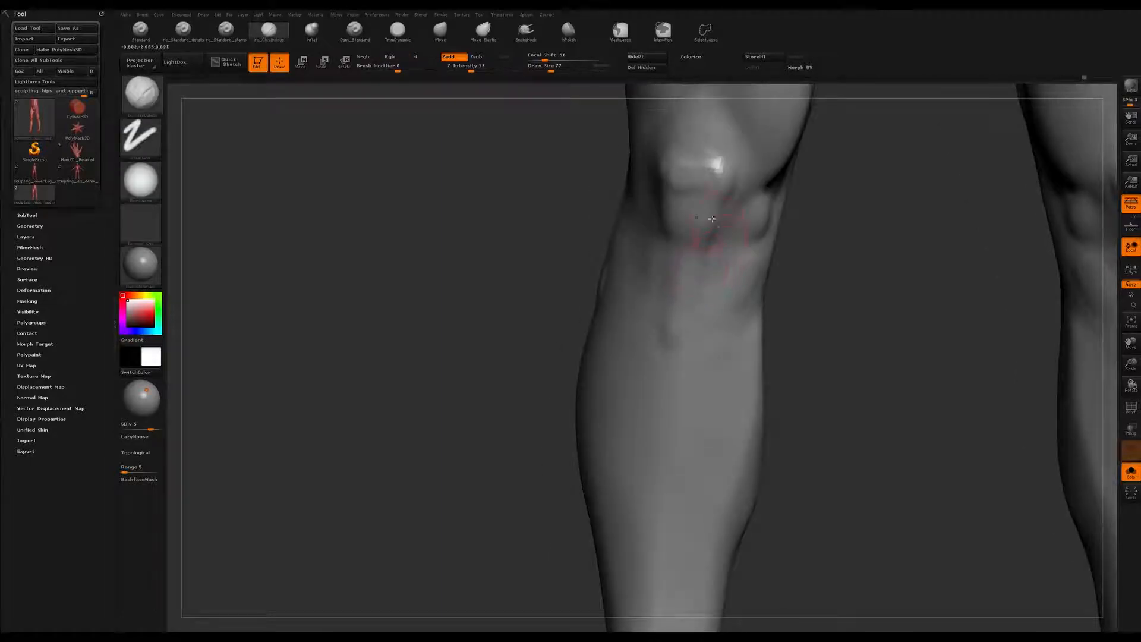
right_drag(676, 222, 686, 219)
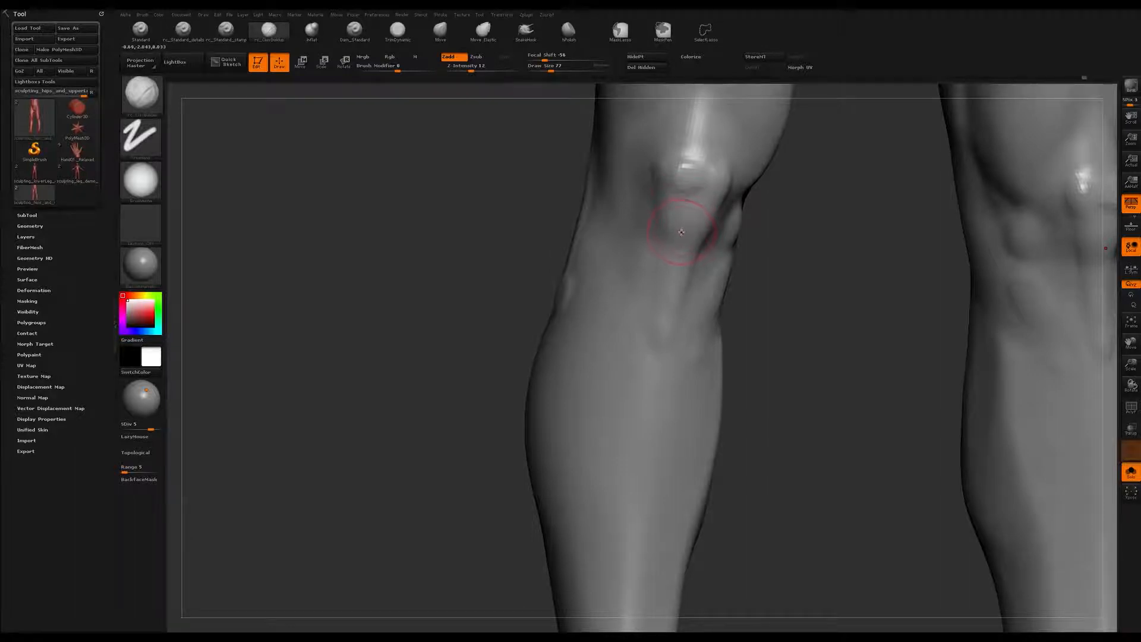
right_drag(685, 229, 627, 191)
Enlarge the brush to about 116 and build up the outer side of the knee beside the shin.
key(bracketright)
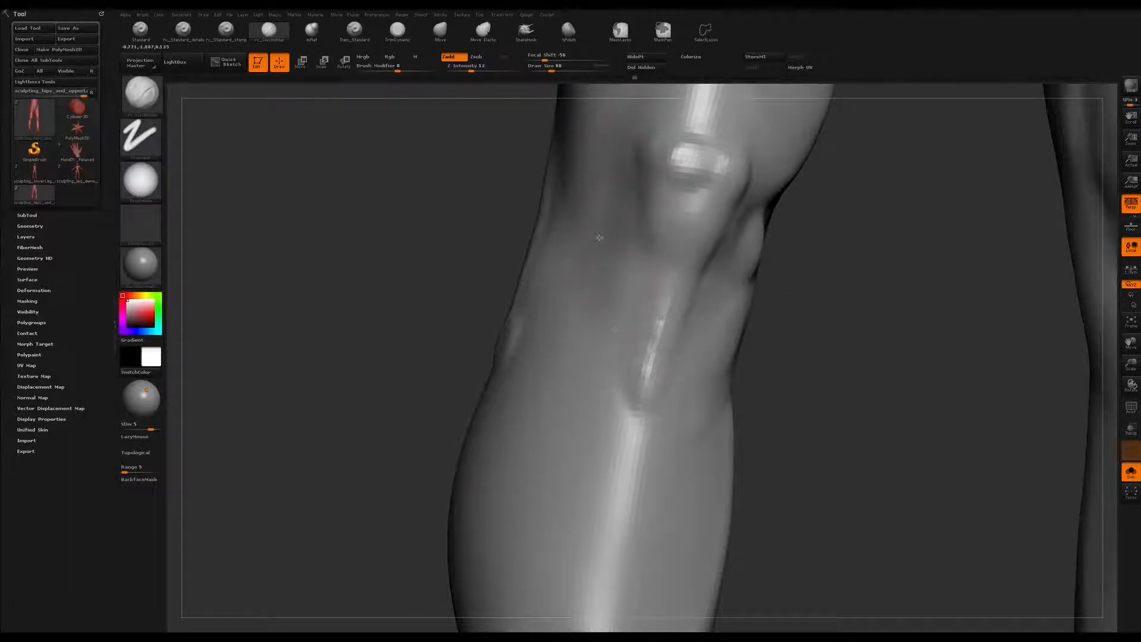
right_drag(581, 268, 586, 247)
key(bracketright)
key(bracketright)
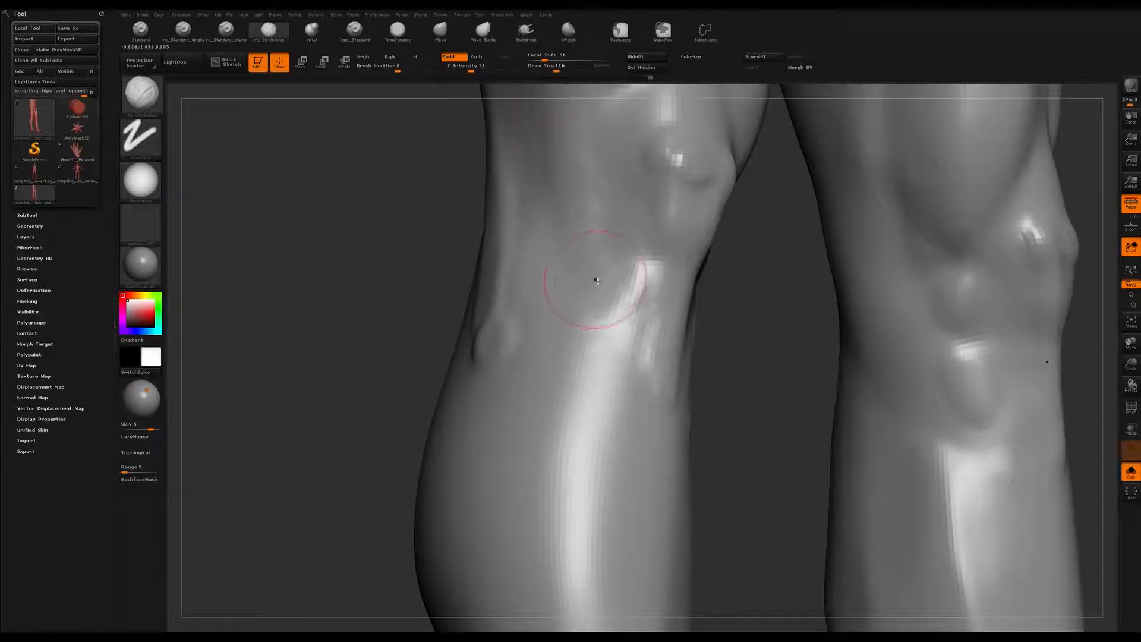
right_drag(590, 280, 590, 262)
right_drag(598, 176, 591, 237)
mouse_move(606, 380)
right_down()
mouse_move(574, 264)
mouse_move(636, 257)
right_up()
Sculpt and smooth the outer knee, bringing the brush draw size to about 124.
key(s)
mouse_move(545, 230)
mouse_down()
mouse_move(529, 232)
mouse_move(559, 363)
mouse_up()
key(s)
right_drag(506, 157, 469, 161)
shift+drag(553, 380, 526, 238)
mouse_move(630, 279)
right_down()
mouse_move(543, 281)
mouse_move(617, 265)
mouse_move(639, 311)
mouse_move(618, 267)
mouse_move(619, 281)
right_up()
key(s)
drag(618, 281, 624, 282)
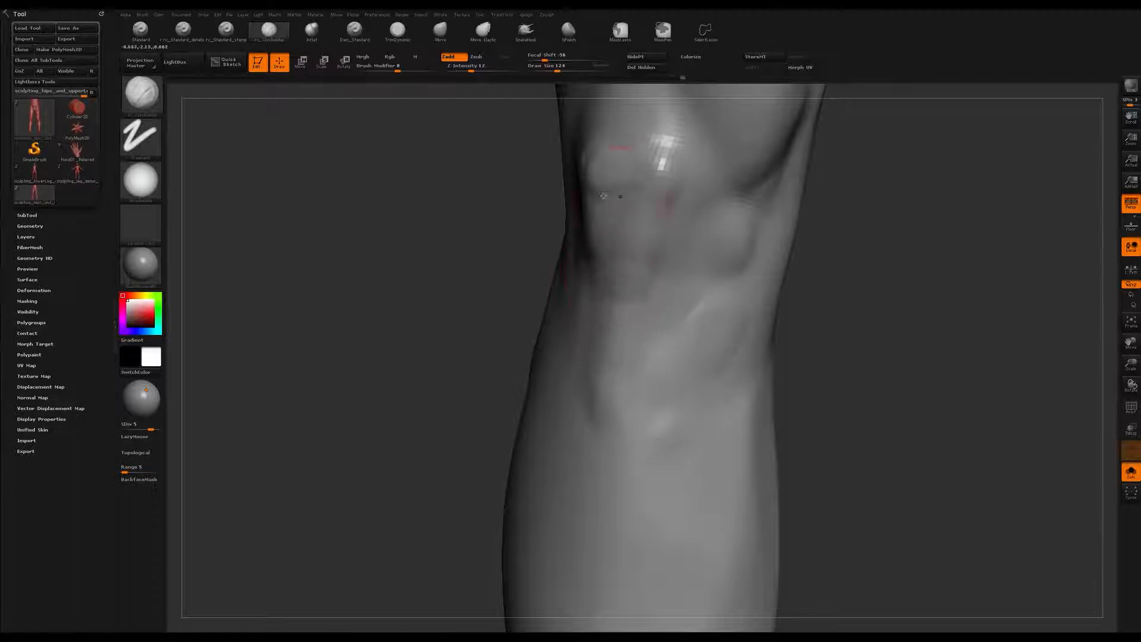
Refine the kneecap's profile and the ligament beneath it from the front and outer side.
right_drag(656, 254, 716, 250)
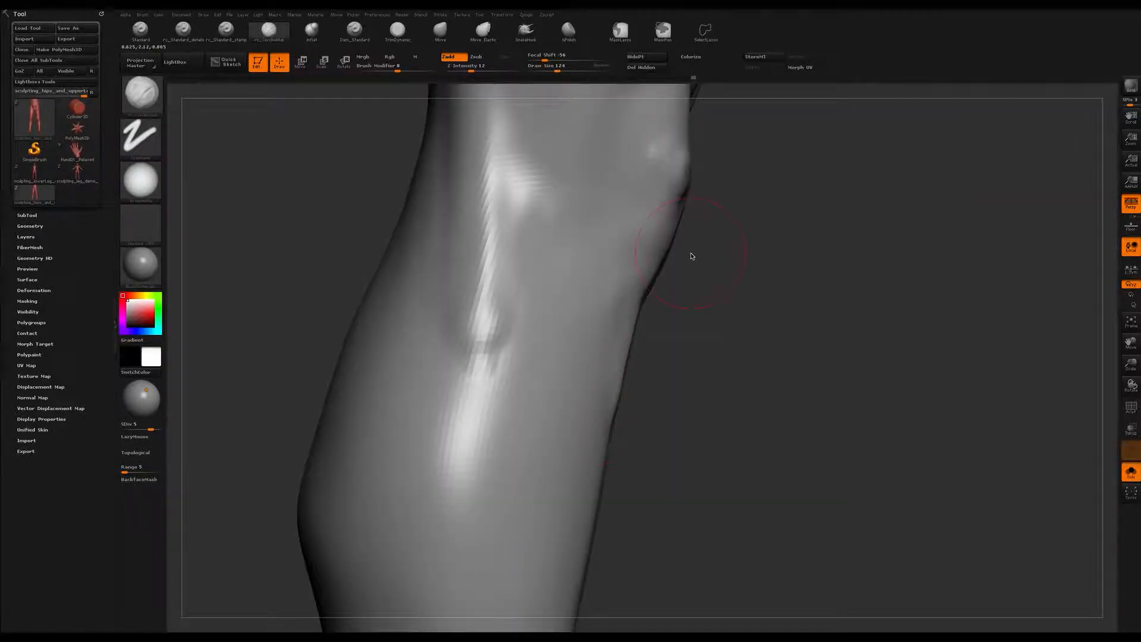
right_drag(723, 223, 630, 236)
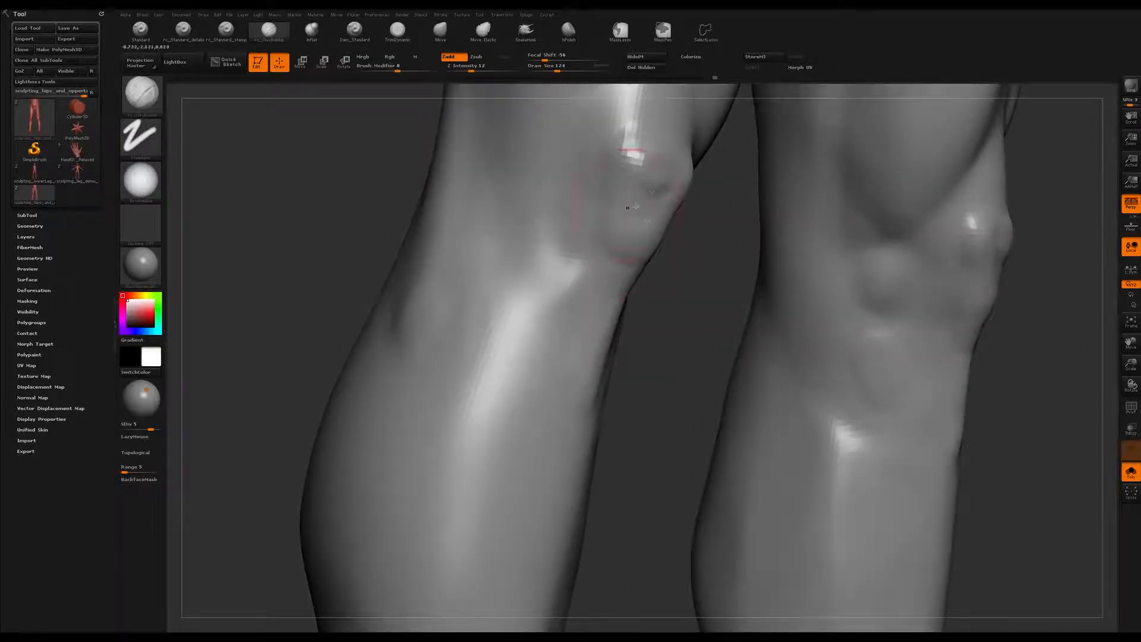
right_drag(636, 176, 667, 222)
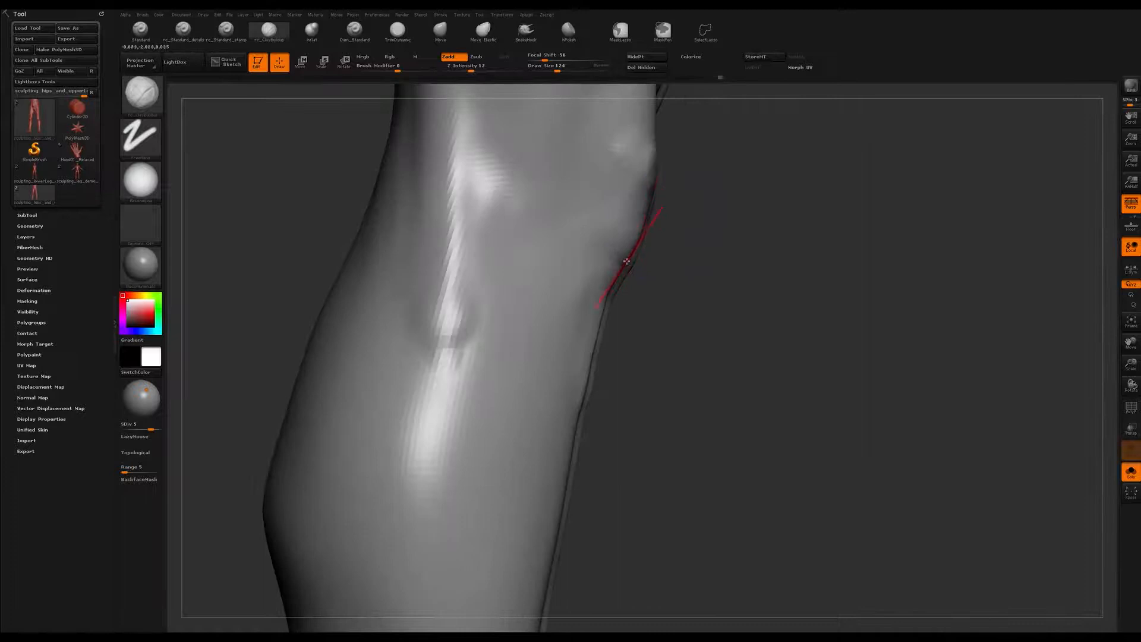
right_drag(581, 374, 573, 313)
right_drag(653, 282, 509, 264)
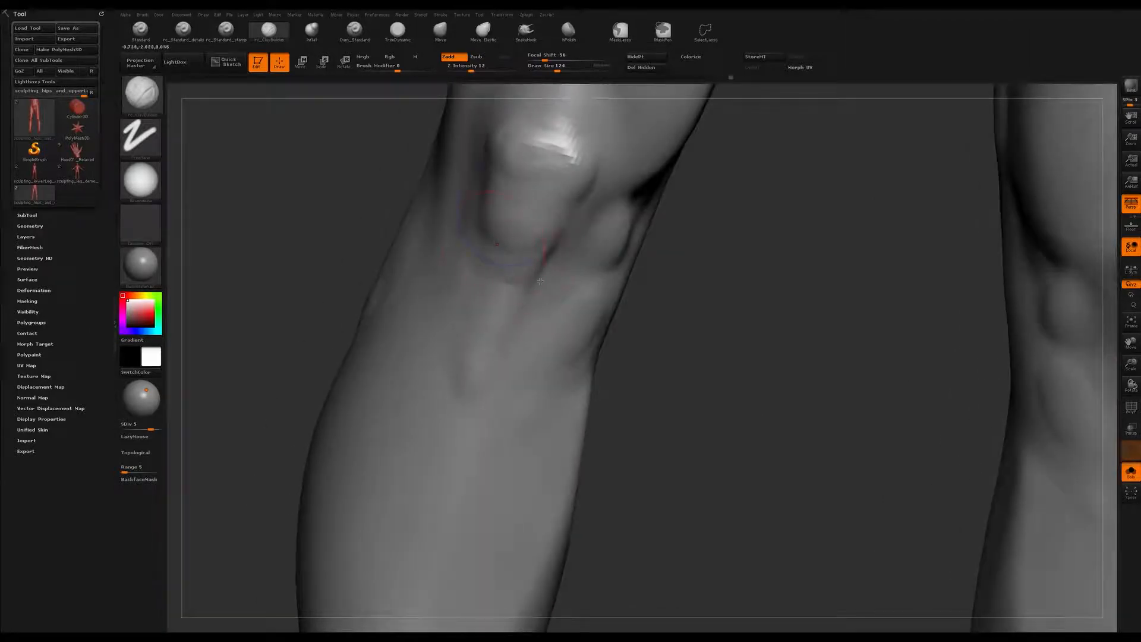
Smooth the kneecap's lower edge, reduce the brush size and add a stroke on the kneecap's upper part.
key(shift)
right_drag(567, 243, 568, 196)
key(s)
drag(568, 194, 562, 193)
right_drag(497, 117, 599, 204)
drag(607, 136, 600, 154)
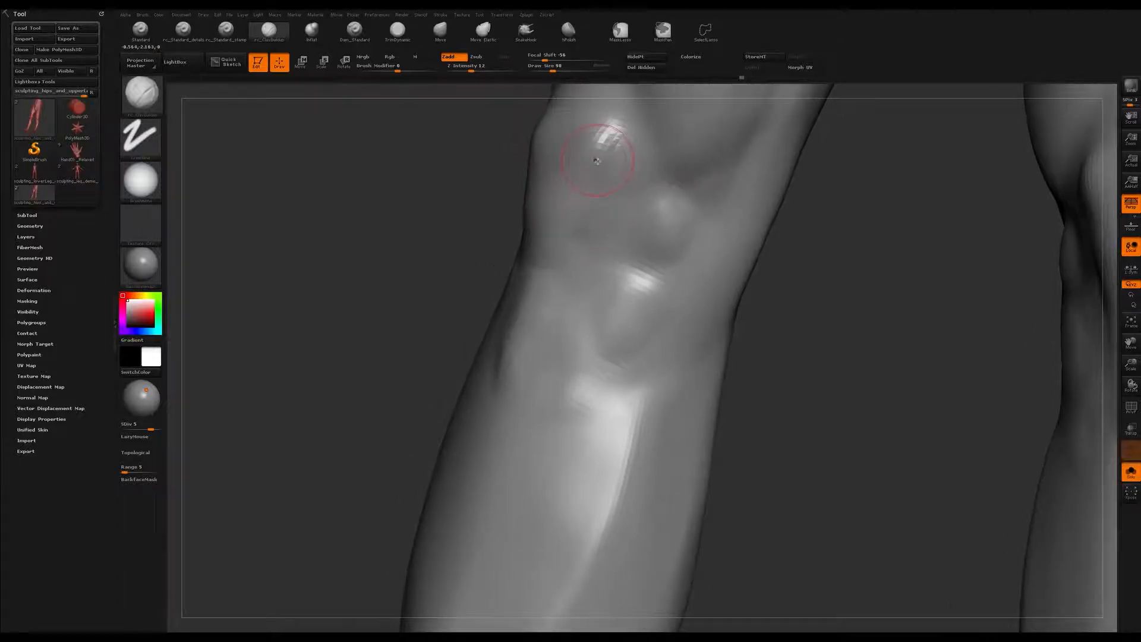
Shape the top of the kneecap where it meets the lower thigh.
right_drag(600, 155, 583, 171)
mouse_move(583, 171)
mouse_down()
mouse_move(599, 139)
mouse_move(625, 146)
mouse_up()
right_drag(627, 147, 647, 161)
mouse_move(624, 172)
right_down()
mouse_move(692, 172)
mouse_move(618, 200)
right_up()
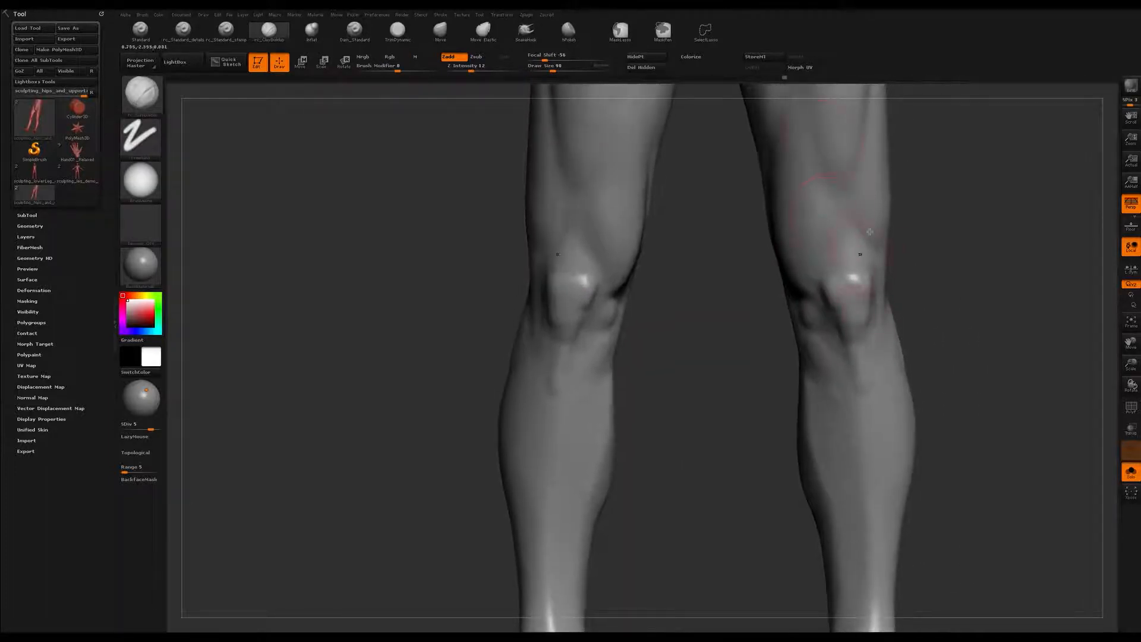
Sharpen the kneecap's side edges and smooth its transition into the inner knee.
alt+right_drag(593, 290, 650, 301)
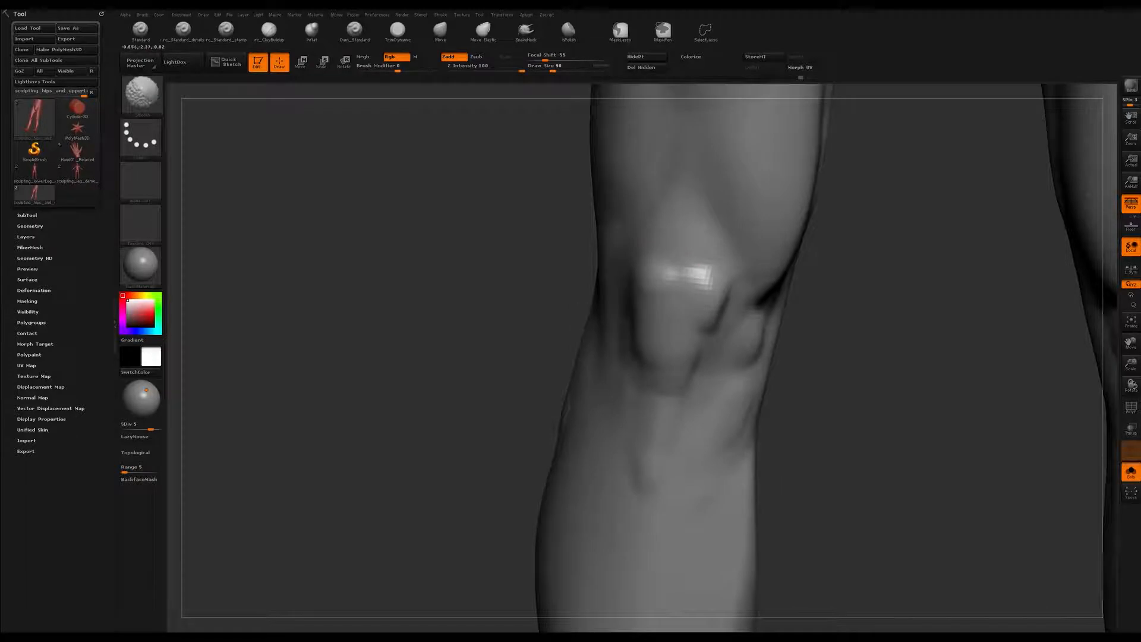
right_drag(651, 272, 664, 296)
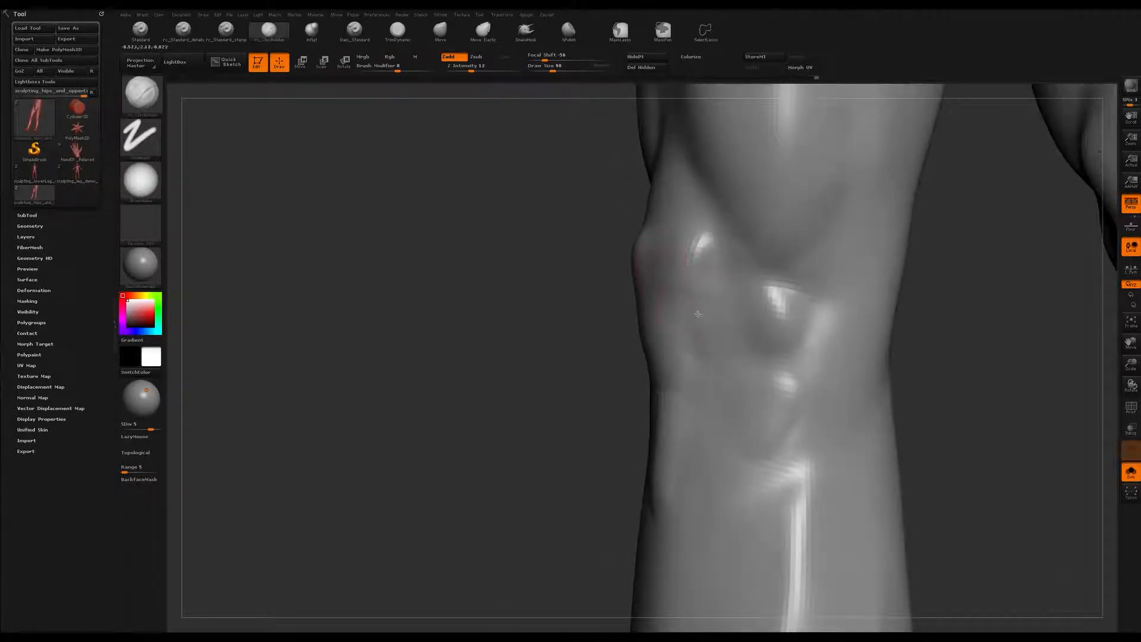
key(shift)
mouse_move(663, 285)
right_down()
mouse_move(675, 331)
mouse_move(687, 319)
mouse_move(696, 361)
mouse_move(647, 318)
right_up()
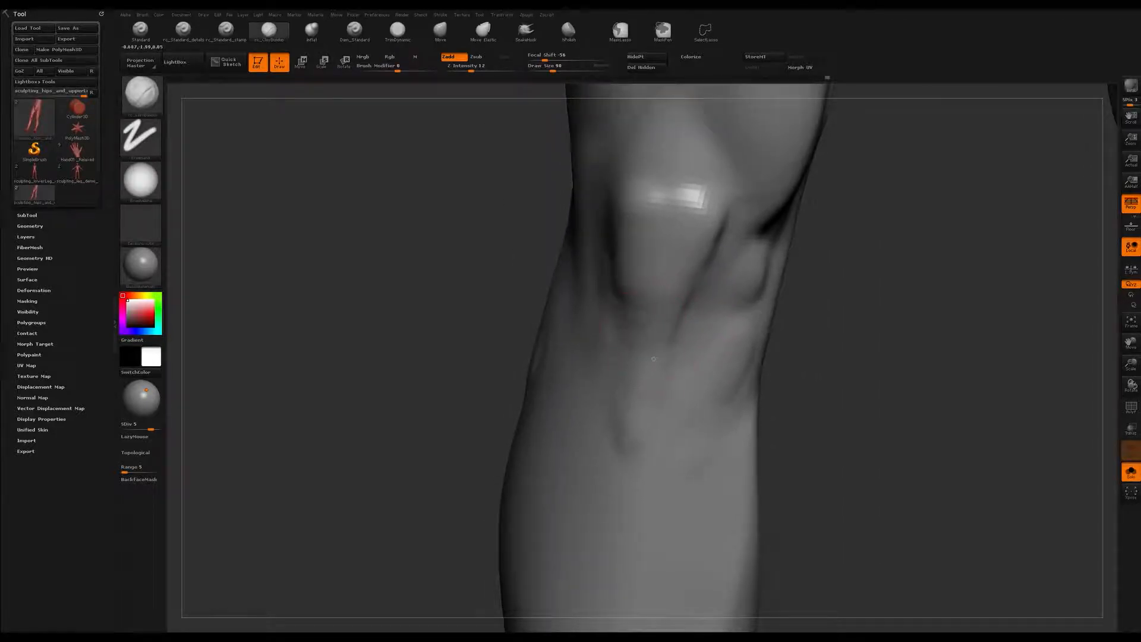
Resize the brush, add clay below the kneecap and smooth the ligament area and the inner knee.
key(shift)
mouse_move(669, 308)
shift+right_down()
mouse_move(675, 335)
mouse_move(710, 303)
mouse_move(670, 279)
shift+right_up()
key(s)
drag(670, 280, 677, 279)
mouse_move(644, 317)
mouse_down()
mouse_move(702, 328)
mouse_move(647, 323)
mouse_move(657, 265)
mouse_up()
right_drag(657, 265, 721, 290)
shift+drag(708, 327, 683, 370)
shift+drag(728, 235, 720, 386)
Readjust the brush size and work over the inner surface of the lower leg below the knee.
ctrl+right_drag(720, 386, 704, 327)
mouse_move(704, 327)
right_down()
mouse_move(682, 331)
mouse_move(677, 359)
mouse_move(692, 231)
mouse_move(696, 320)
mouse_move(692, 291)
right_up()
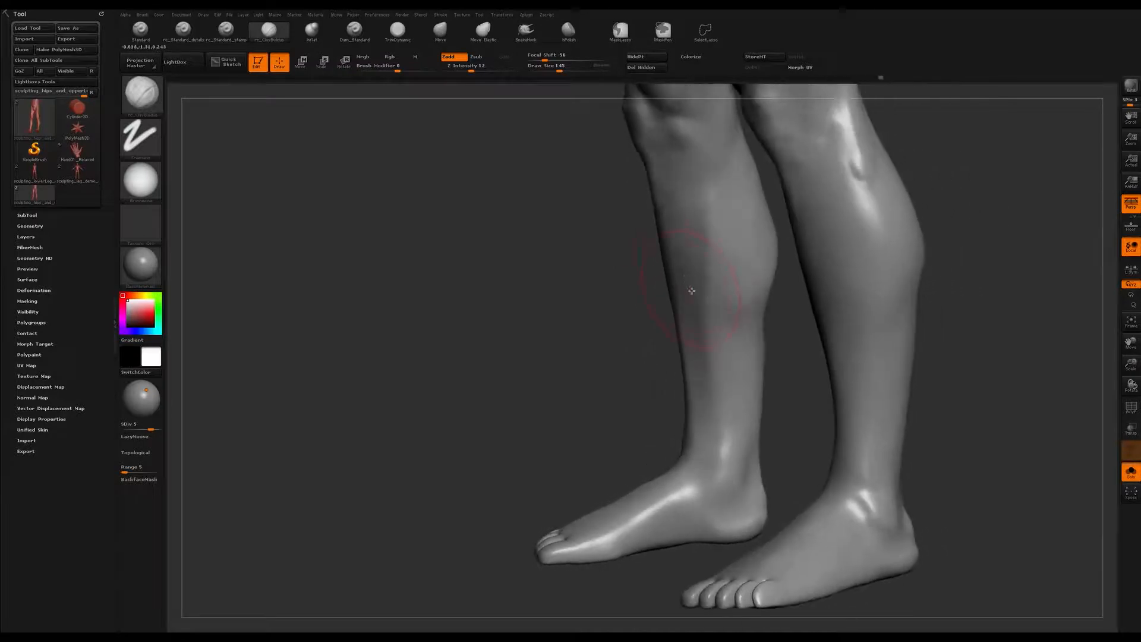
right_drag(768, 167, 724, 201)
key(s)
drag(724, 200, 717, 201)
Resize the ClayBuildup brush and build up the calf volume on the back of the lower leg.
mouse_move(717, 202)
right_down()
mouse_move(700, 208)
mouse_move(717, 222)
right_up()
ctrl+drag(717, 184, 719, 365)
mouse_move(720, 383)
right_down()
mouse_move(723, 375)
mouse_move(648, 350)
right_up()
mouse_move(771, 188)
ctrl+mouse_down()
mouse_move(834, 324)
mouse_move(834, 355)
ctrl+mouse_up()
mouse_move(772, 255)
right_down()
mouse_move(804, 265)
mouse_move(801, 285)
mouse_move(776, 236)
right_up()
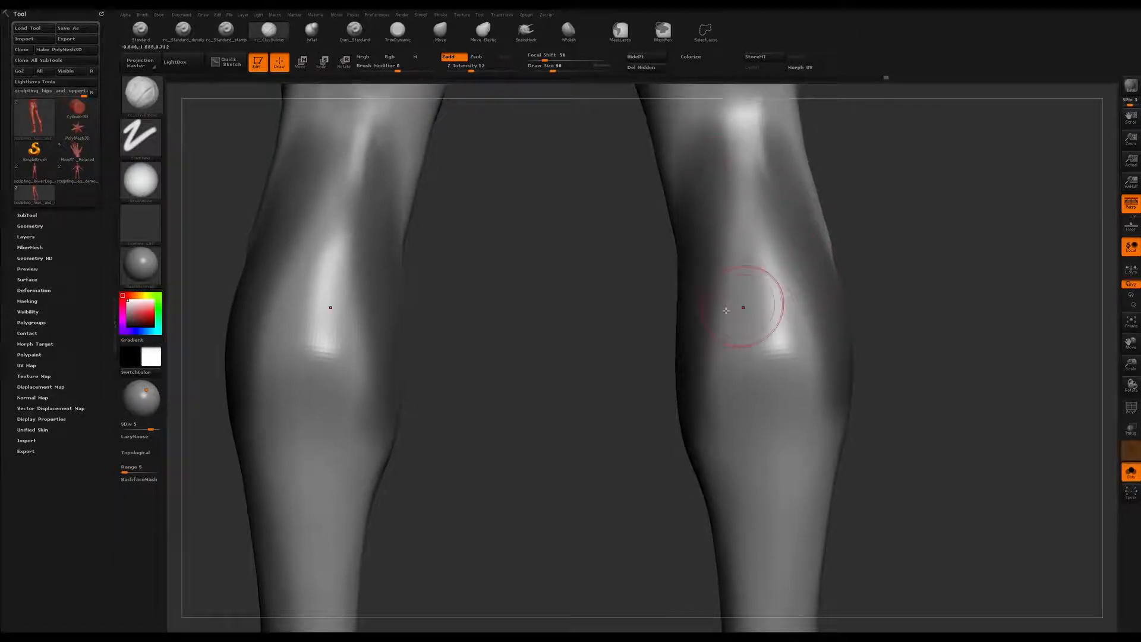
alt+right_drag(617, 305, 759, 288)
ctrl+click(657, 225)
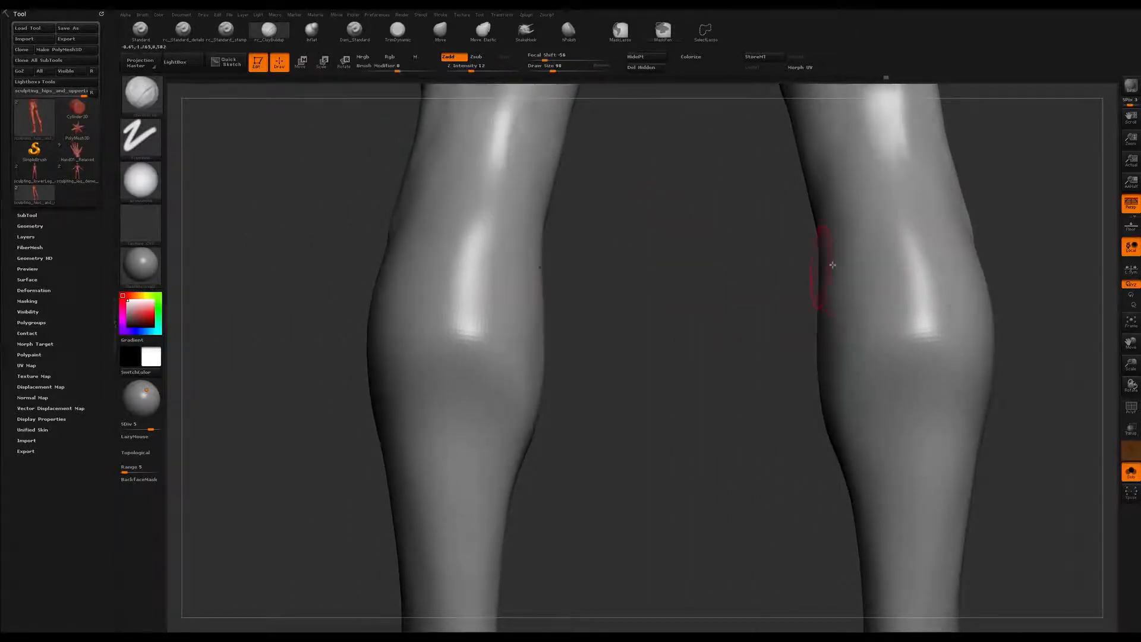
Switch to the Dam_Standard brush and carve a groove along the inner calf, starting behind the knee.
mouse_move(867, 181)
right_down()
mouse_move(850, 155)
mouse_move(820, 173)
mouse_move(820, 145)
mouse_move(820, 285)
mouse_move(842, 248)
mouse_move(921, 214)
mouse_move(925, 177)
mouse_move(950, 160)
mouse_move(909, 235)
mouse_move(862, 228)
right_up()
key(b)
key(d)
key(s)
key(s)
drag(785, 211, 771, 250)
right_drag(778, 314, 786, 297)
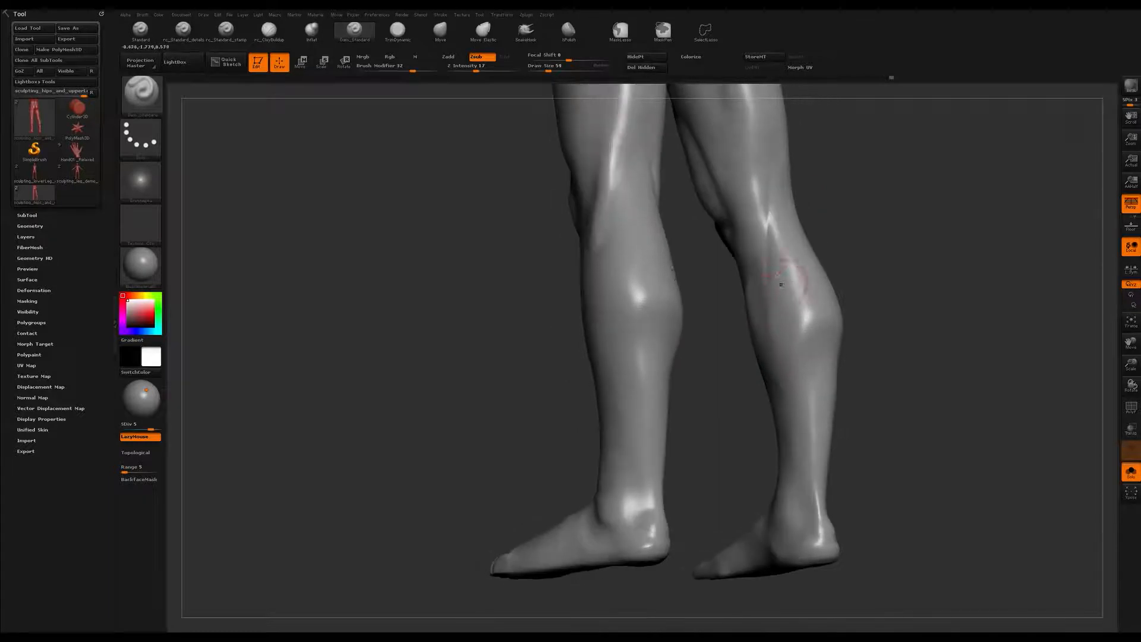
Carve the rounded lower edges of the calf muscle heads at mid lower leg.
right_drag(805, 369, 799, 396)
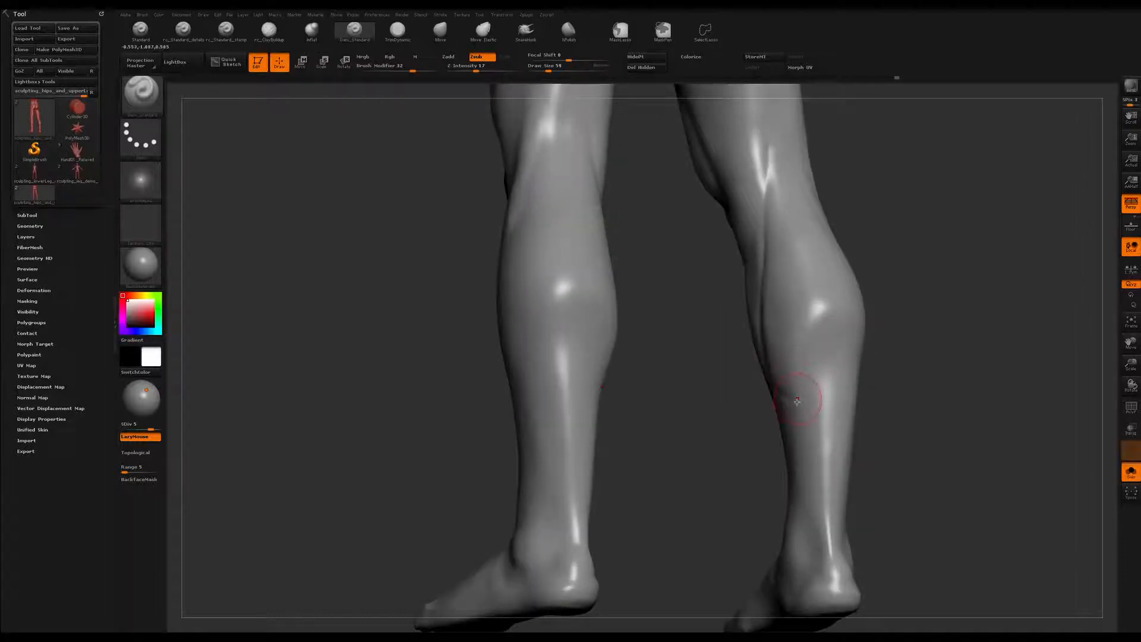
right_drag(834, 360, 842, 334)
drag(871, 339, 901, 359)
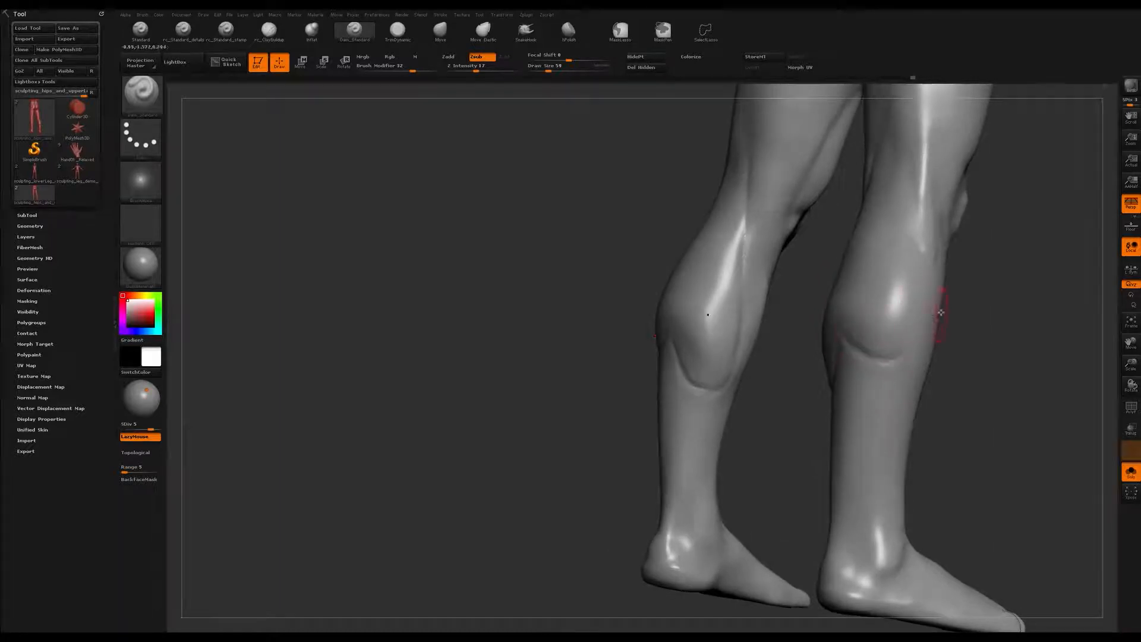
Carve the outer edge of the calf muscle from the knee down and sharpen its lower border.
right_drag(941, 312, 919, 309)
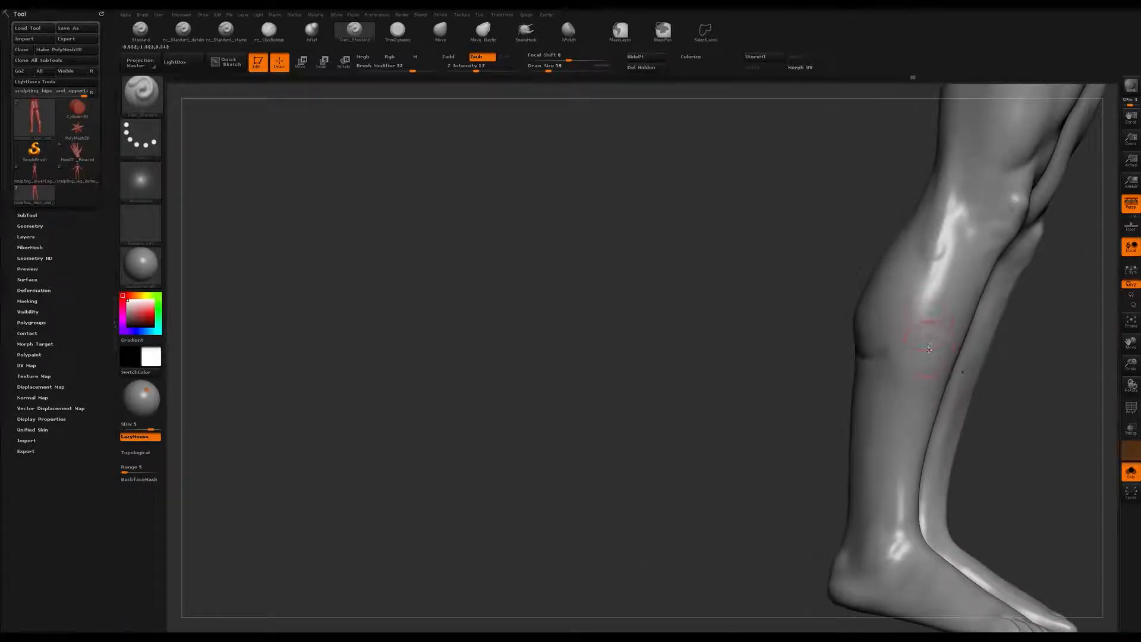
right_drag(928, 331, 905, 189)
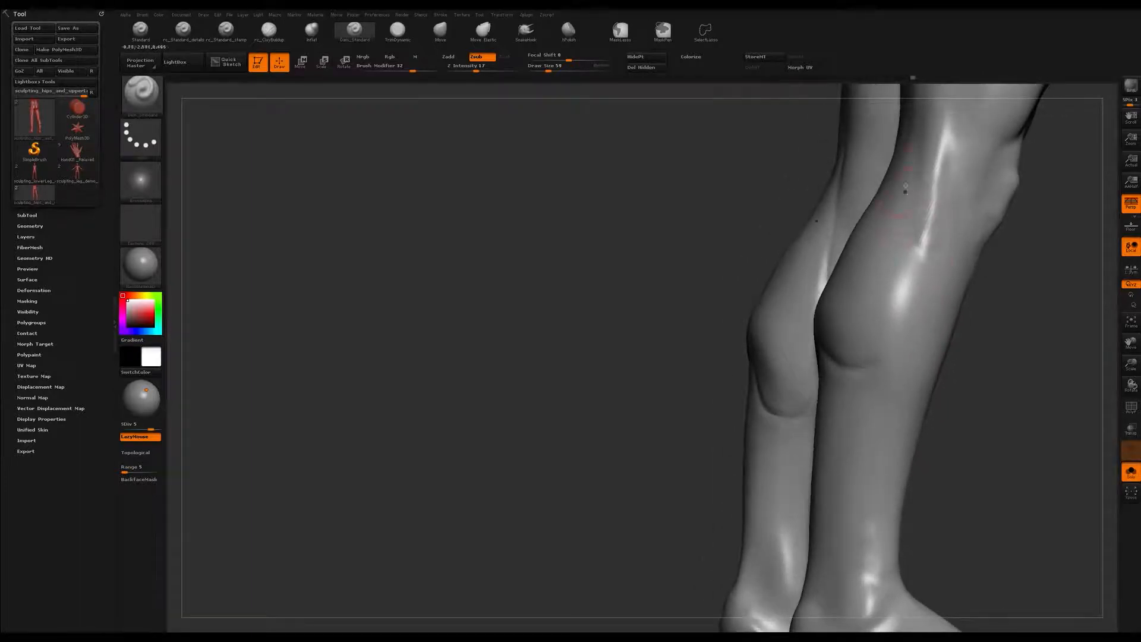
drag(915, 246, 887, 335)
right_drag(856, 357, 896, 319)
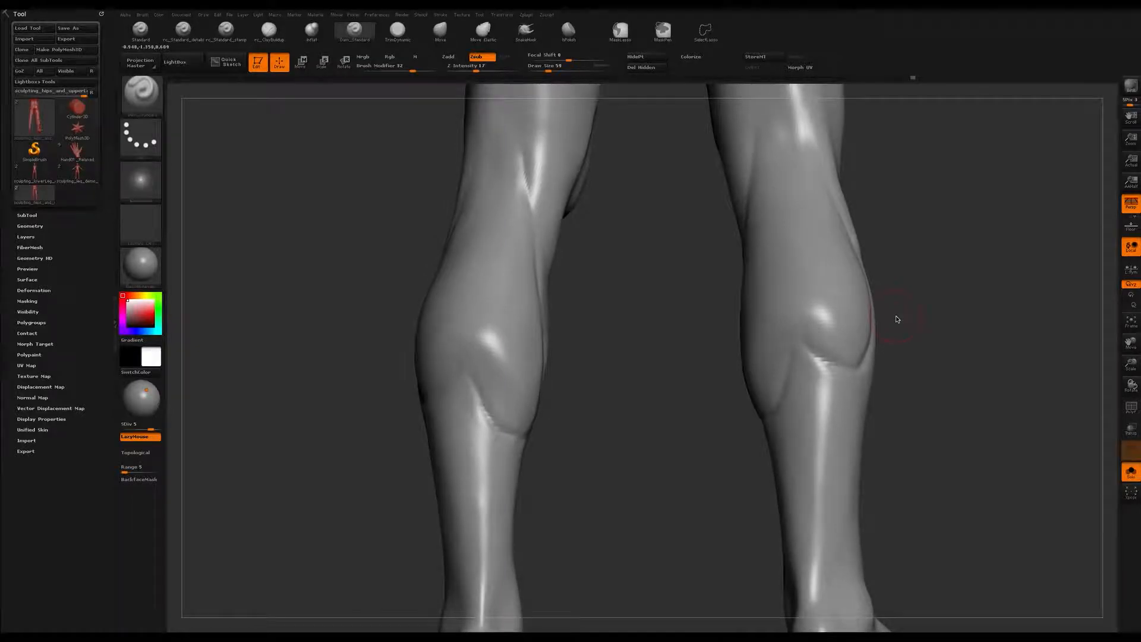
Carve lines down both sides of the Achilles tendon, from the lower calf edge to the heel.
right_drag(952, 202, 943, 247)
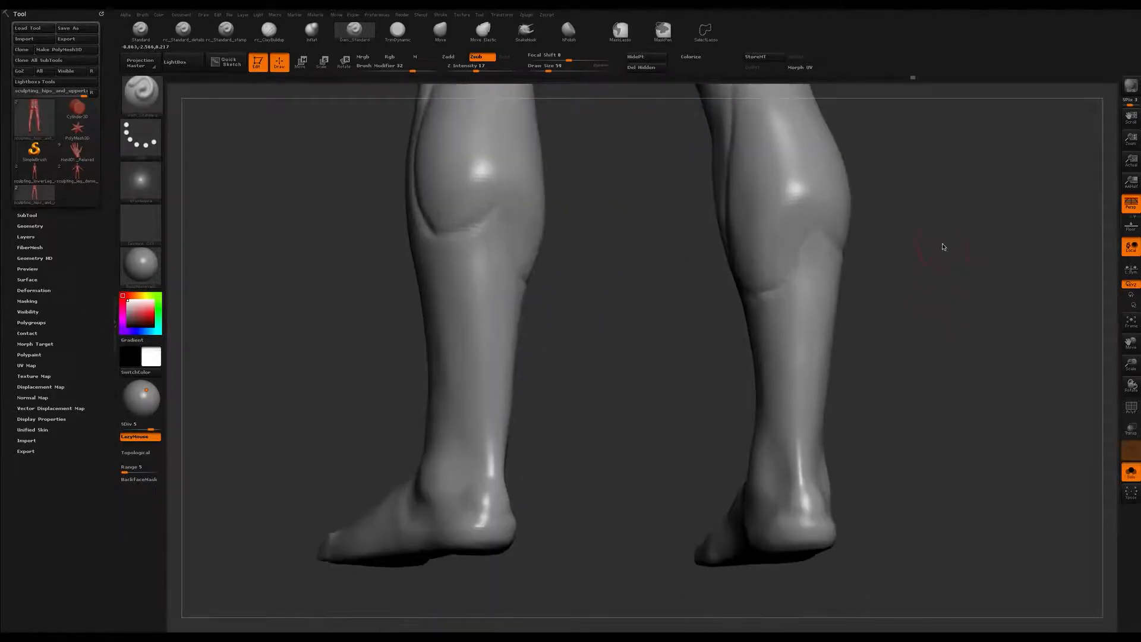
right_drag(904, 210, 933, 221)
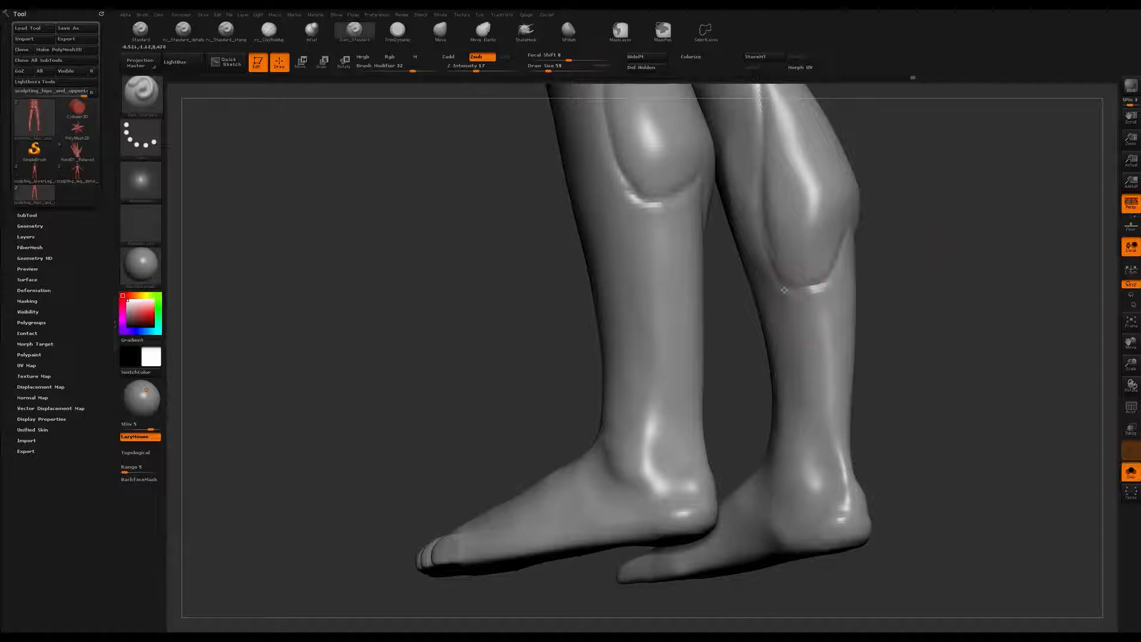
drag(792, 300, 837, 479)
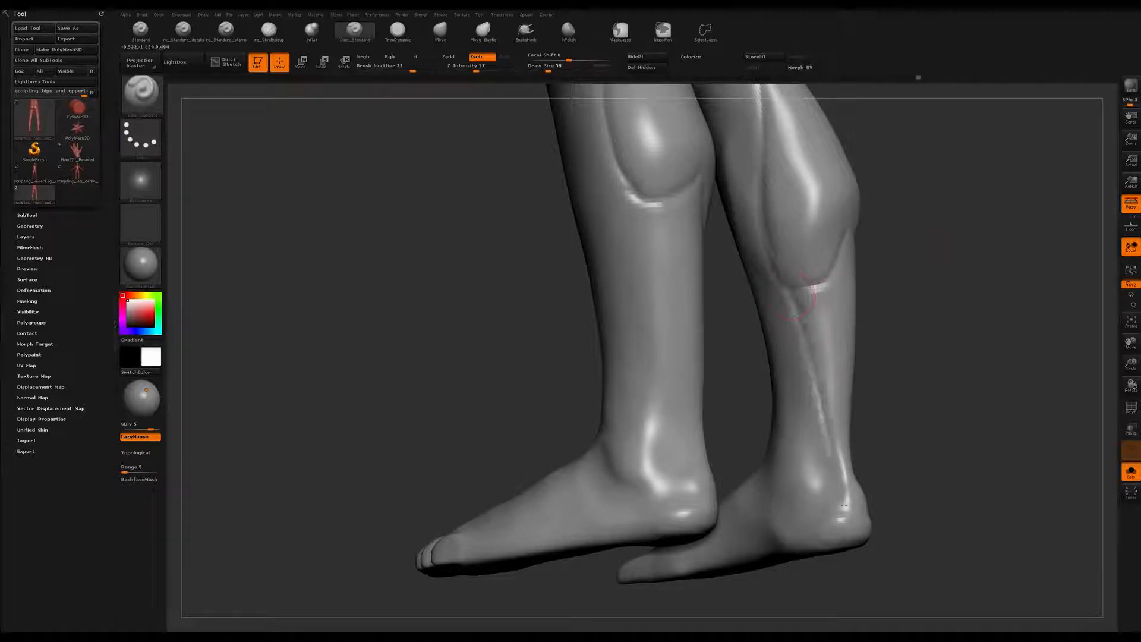
right_drag(923, 338, 914, 309)
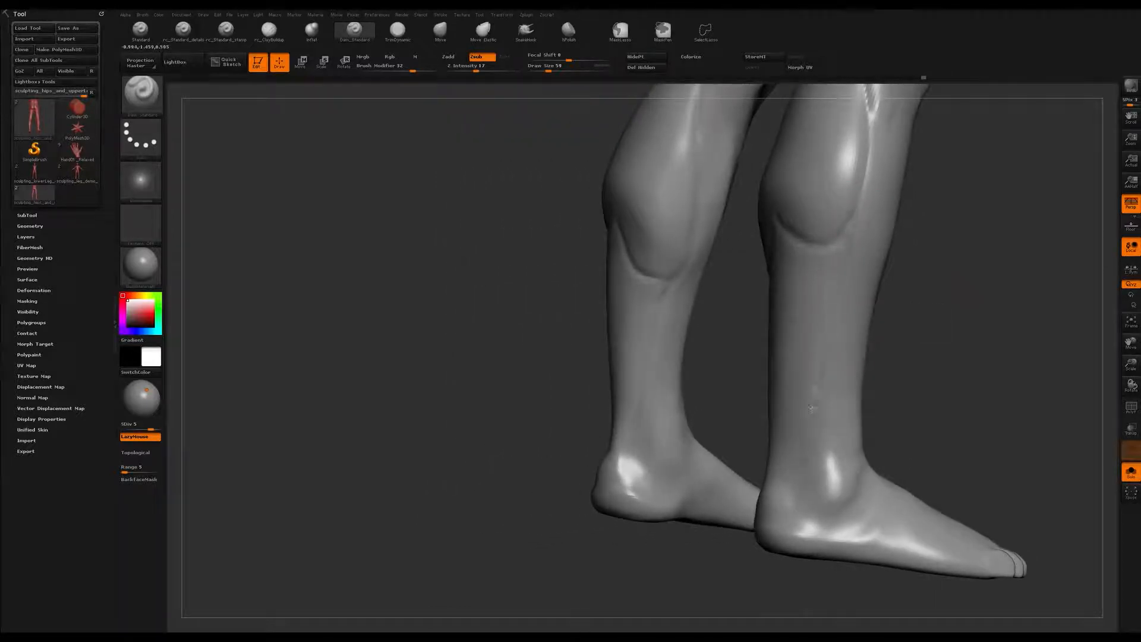
right_drag(775, 553, 813, 538)
mouse_move(814, 243)
mouse_down()
mouse_move(841, 212)
mouse_move(783, 512)
mouse_up()
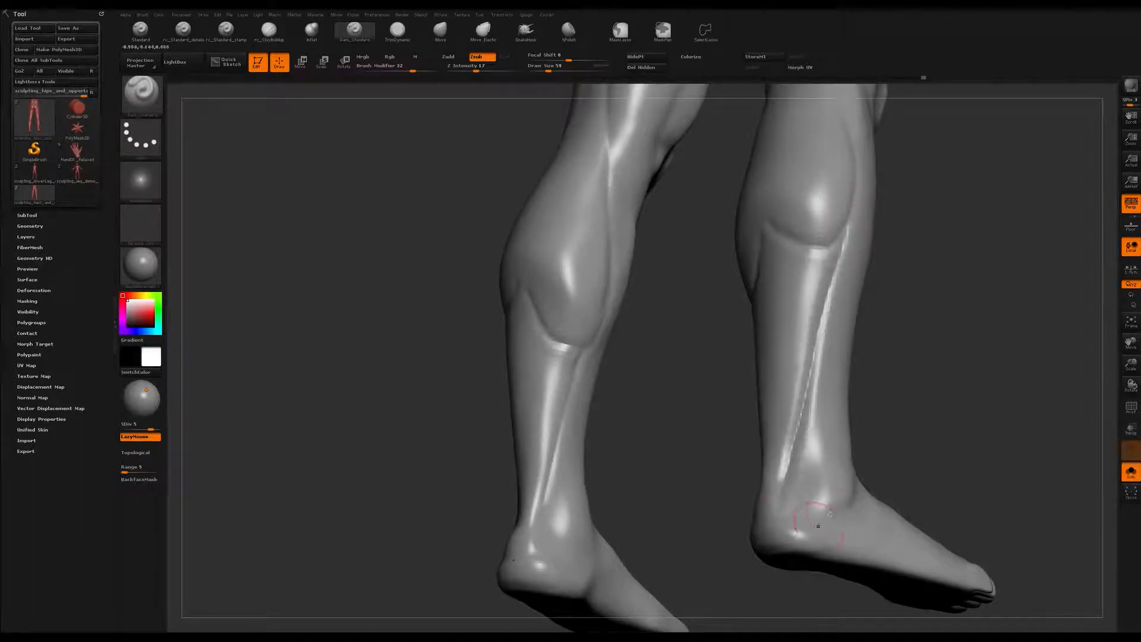
right_drag(783, 512, 748, 509)
Paint a mask over the calf muscle head on the back of the leg, and clear it.
right_drag(796, 309, 802, 309)
mouse_move(780, 140)
ctrl+mouse_down()
mouse_move(746, 173)
mouse_move(776, 174)
ctrl+mouse_up()
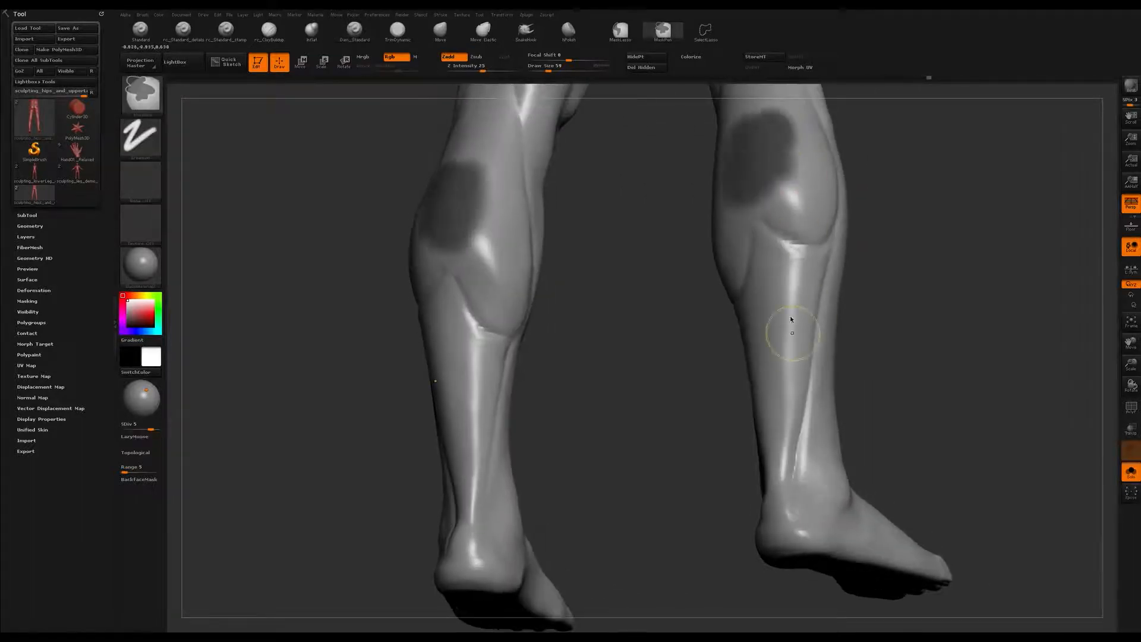
ctrl+drag(779, 291, 776, 315)
ctrl+drag(917, 196, 958, 224)
Carve a long groove down the outer side of the lower leg, from below the knee to the ankle.
right_drag(957, 219, 793, 305)
mouse_move(968, 227)
mouse_down()
mouse_move(963, 240)
mouse_move(945, 238)
mouse_up()
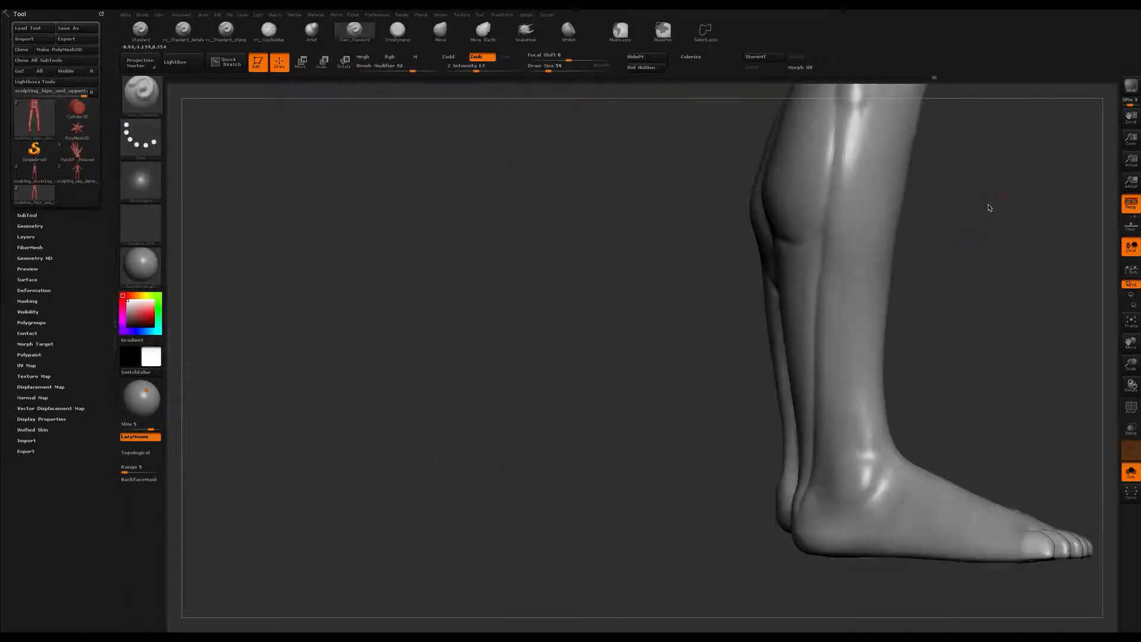
drag(990, 206, 962, 214)
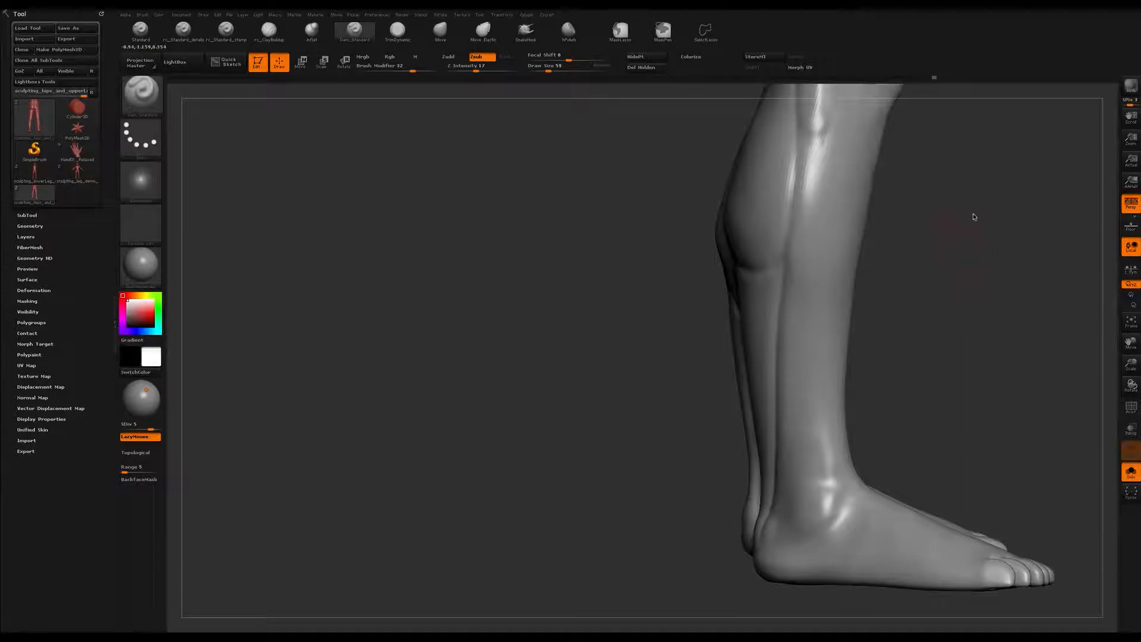
mouse_move(991, 205)
mouse_down()
mouse_move(1008, 196)
mouse_move(963, 234)
mouse_move(965, 207)
mouse_up()
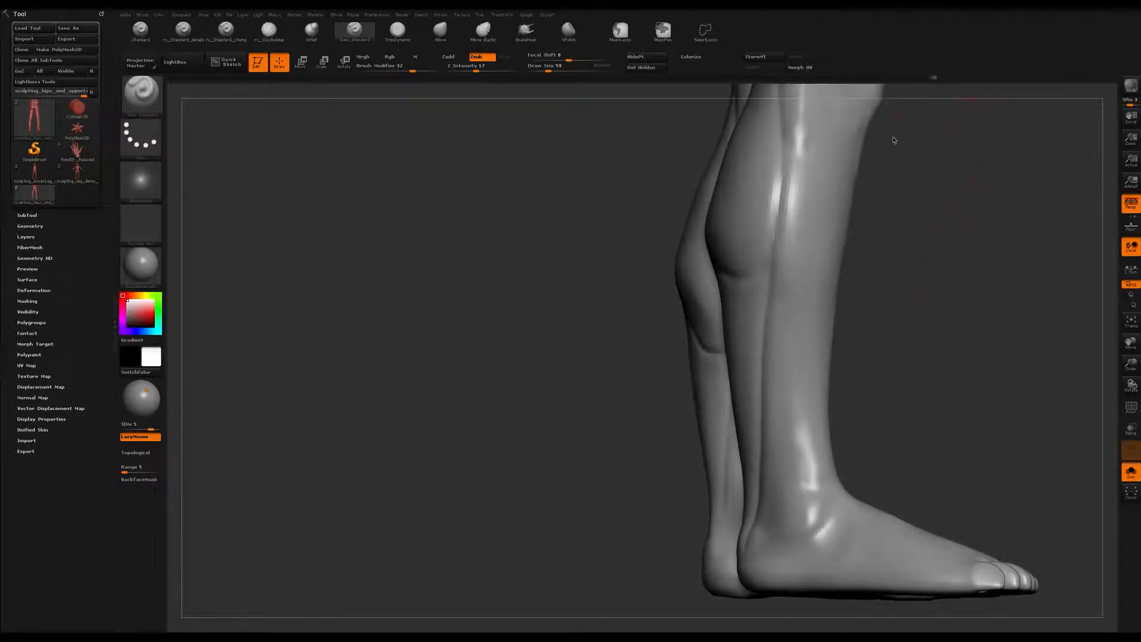
drag(792, 168, 792, 292)
drag(792, 342, 773, 532)
Try a single long stroke down the outer lower leg and undo it.
mouse_move(754, 288)
right_down()
mouse_move(796, 315)
mouse_move(786, 162)
right_up()
drag(790, 171, 774, 459)
mouse_move(774, 459)
right_down()
mouse_move(804, 313)
mouse_move(825, 333)
mouse_move(802, 311)
right_up()
key(ctrl+z)
Carve the outer leg muscle's front edge down and back behind the ankle, and smooth the groove.
right_drag(779, 219, 797, 143)
drag(785, 150, 802, 280)
right_drag(820, 360, 797, 319)
drag(797, 319, 777, 496)
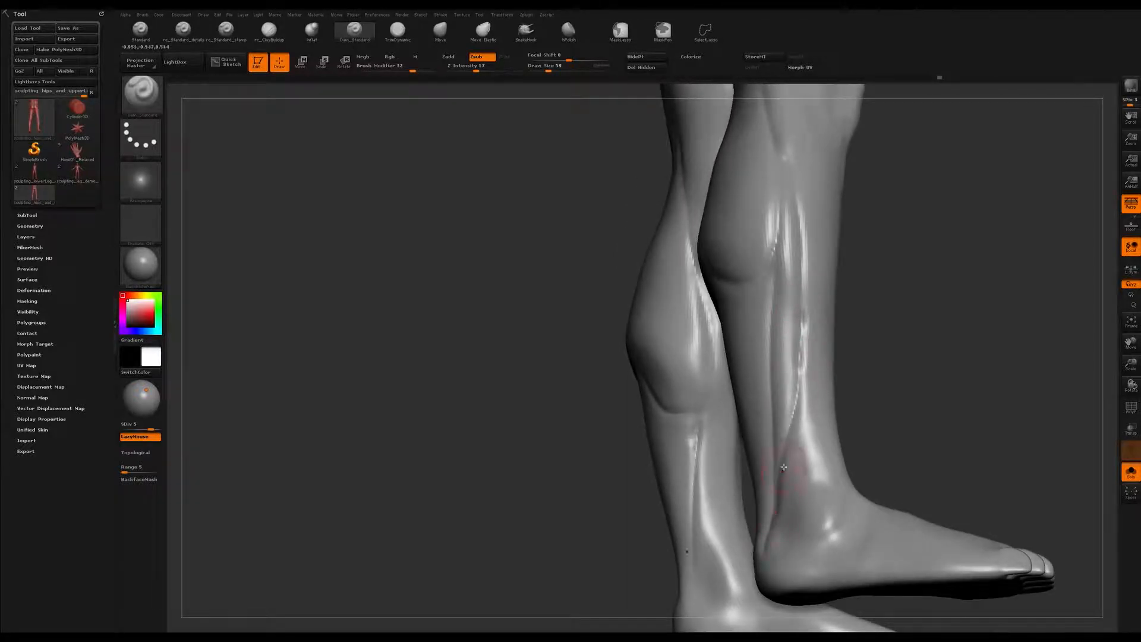
shift+drag(807, 394, 798, 396)
Carve the groove between shin and calf on the inner side of the lower leg, down toward the ankle.
mouse_move(808, 392)
right_down()
mouse_move(759, 382)
mouse_move(740, 336)
mouse_move(660, 275)
right_up()
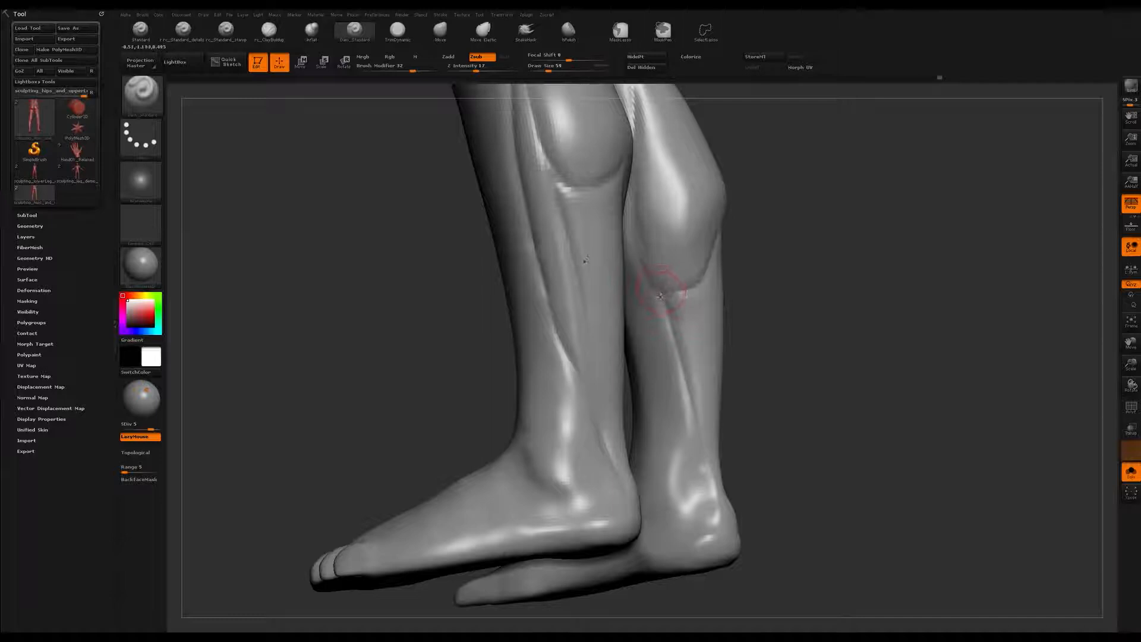
right_drag(683, 286, 665, 274)
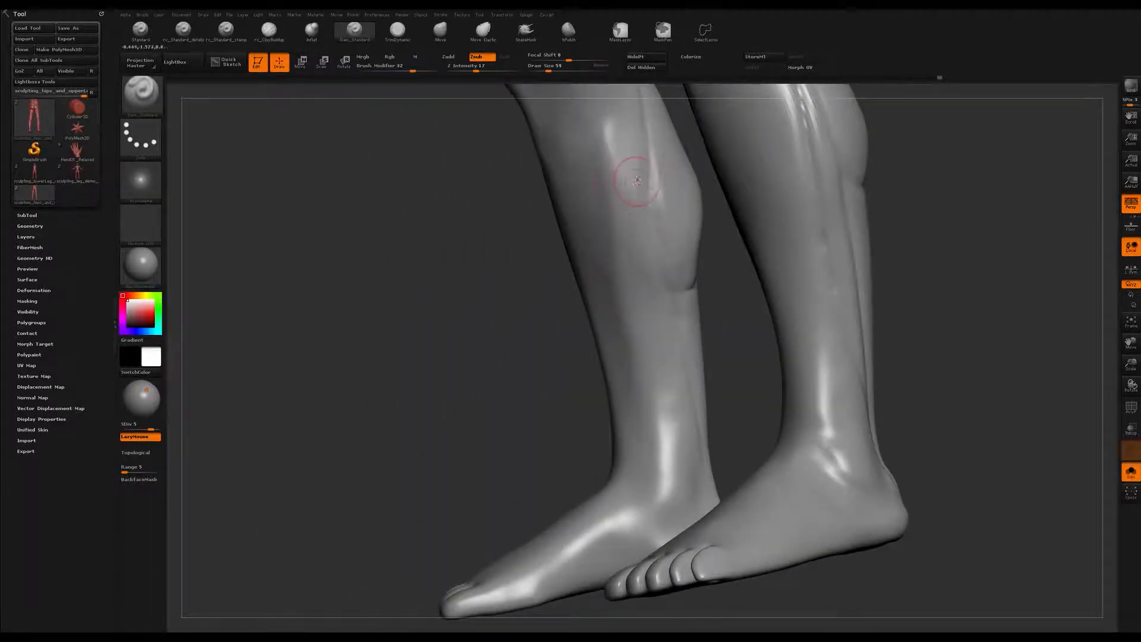
drag(668, 394, 676, 432)
drag(649, 332, 695, 477)
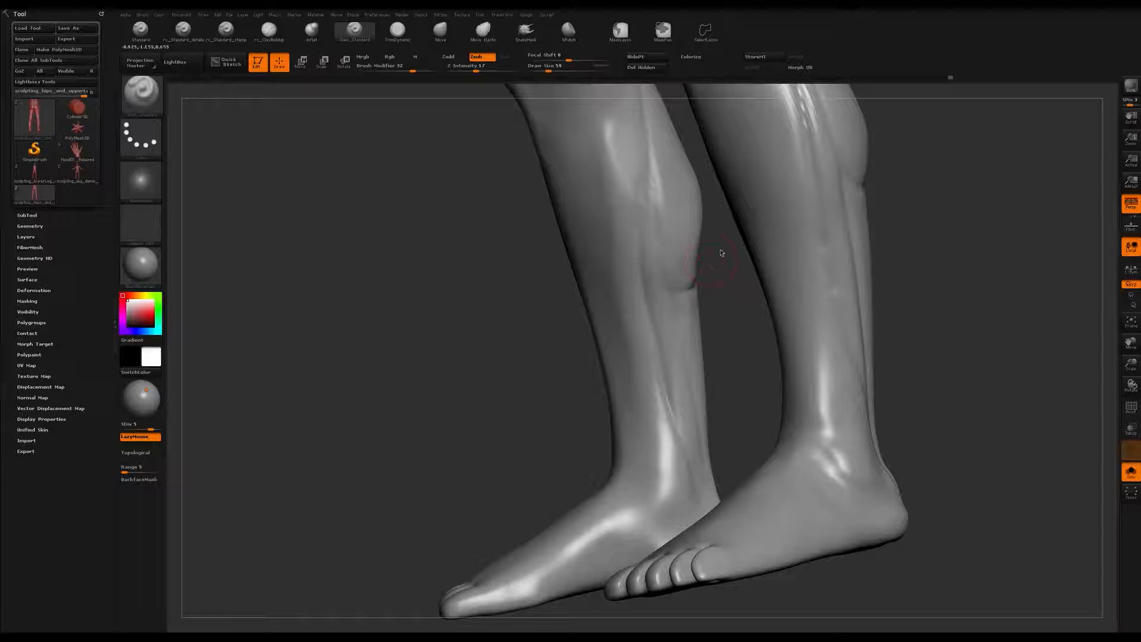
mouse_move(730, 221)
right_down()
mouse_move(734, 280)
mouse_move(659, 298)
mouse_move(668, 247)
mouse_move(653, 222)
mouse_move(658, 239)
right_up()
drag(666, 183, 670, 326)
mouse_move(696, 328)
alt+right_down()
mouse_move(701, 234)
mouse_move(623, 231)
alt+right_up()
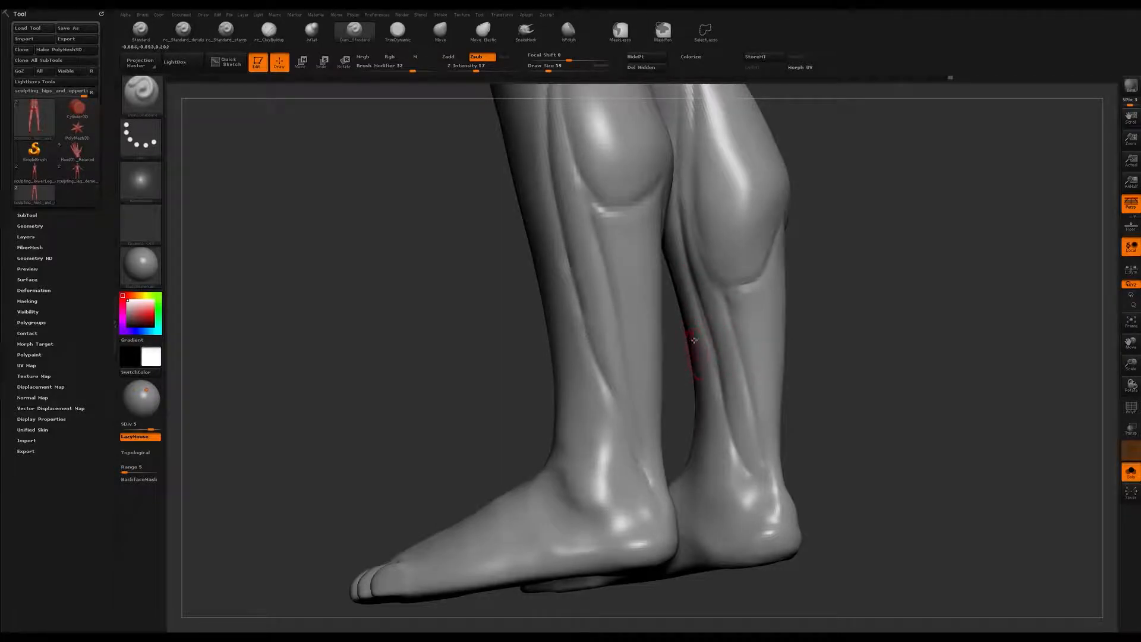
Smooth the carved muscle grooves along the outer side of the lower leg.
mouse_move(752, 292)
right_down()
mouse_move(739, 328)
mouse_move(683, 341)
mouse_move(695, 339)
right_up()
alt+right_drag(797, 315, 762, 300)
mouse_move(762, 300)
right_down()
mouse_move(751, 301)
mouse_move(785, 302)
mouse_move(758, 295)
mouse_move(723, 321)
mouse_move(746, 262)
right_up()
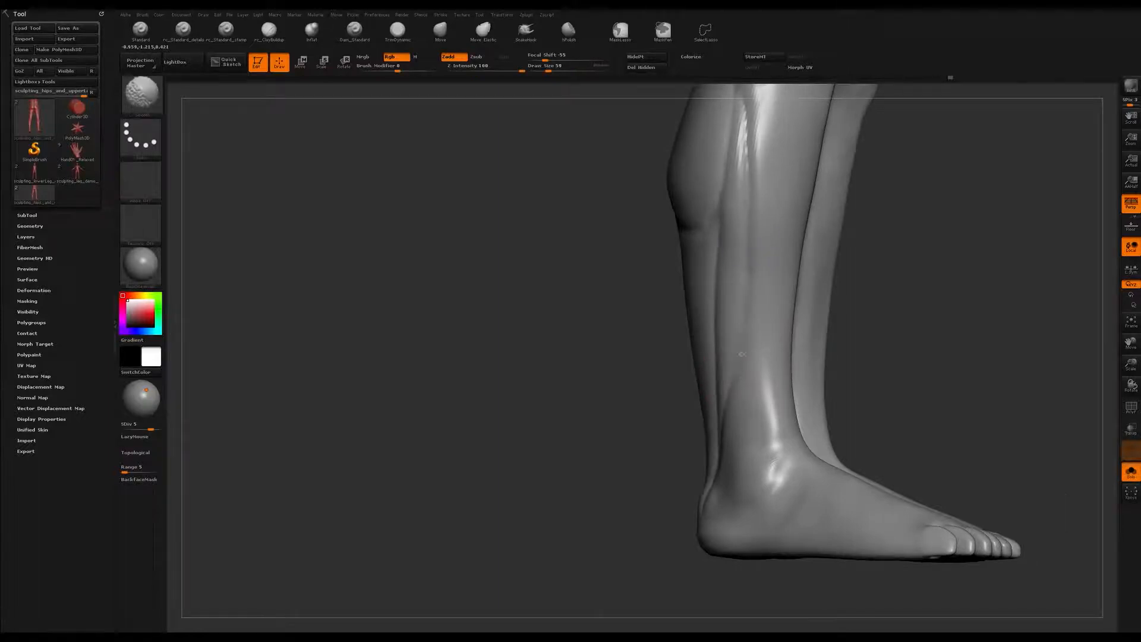
shift+drag(745, 379, 734, 250)
right_drag(729, 213, 750, 221)
shift+drag(744, 224, 752, 205)
right_drag(751, 204, 749, 212)
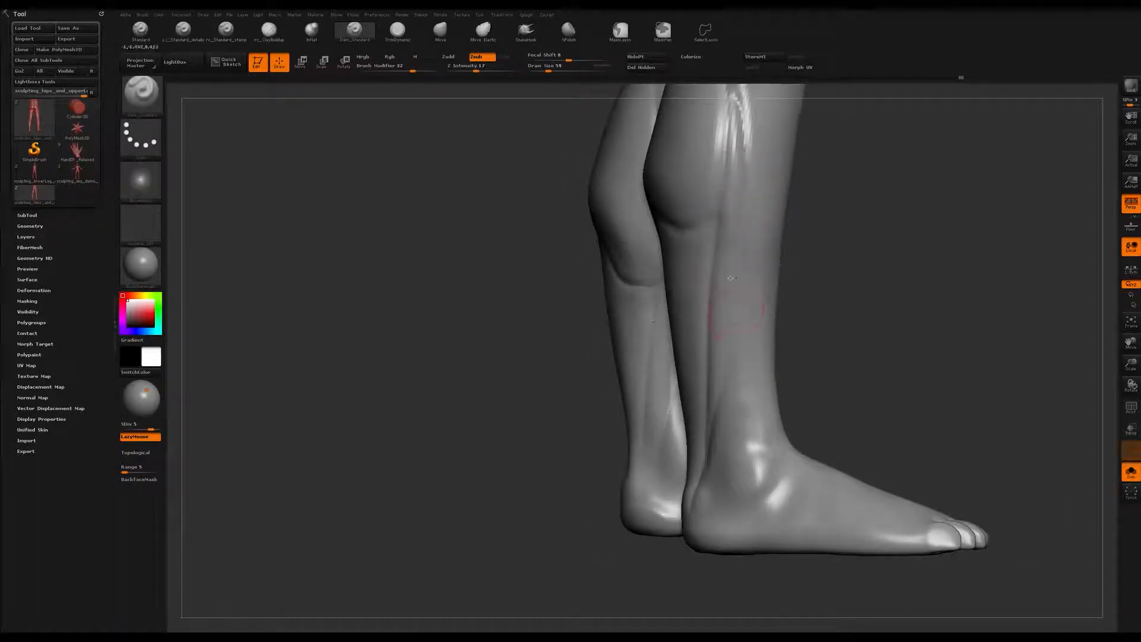
Deepen the outer leg grooves and extend them up to the bony point below the outer knee.
mouse_move(726, 363)
mouse_down()
mouse_move(714, 458)
mouse_move(736, 380)
mouse_up()
right_drag(823, 333, 755, 264)
mouse_move(737, 336)
right_down()
mouse_move(787, 330)
mouse_move(786, 351)
mouse_move(742, 342)
mouse_move(737, 300)
mouse_move(746, 308)
right_up()
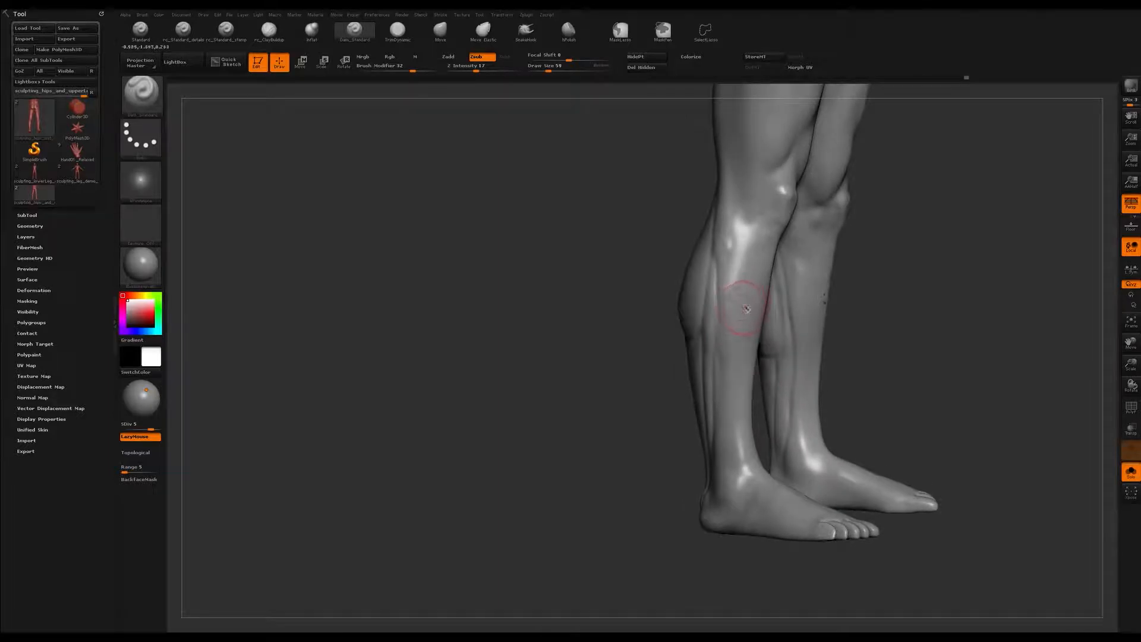
right_drag(755, 262, 811, 262)
drag(732, 228, 722, 279)
mouse_move(731, 255)
ctrl+right_down()
mouse_move(736, 309)
mouse_move(731, 262)
mouse_move(746, 224)
mouse_move(720, 224)
mouse_move(710, 247)
mouse_move(726, 211)
ctrl+right_up()
mouse_move(724, 211)
mouse_down()
mouse_move(721, 183)
mouse_move(721, 197)
mouse_up()
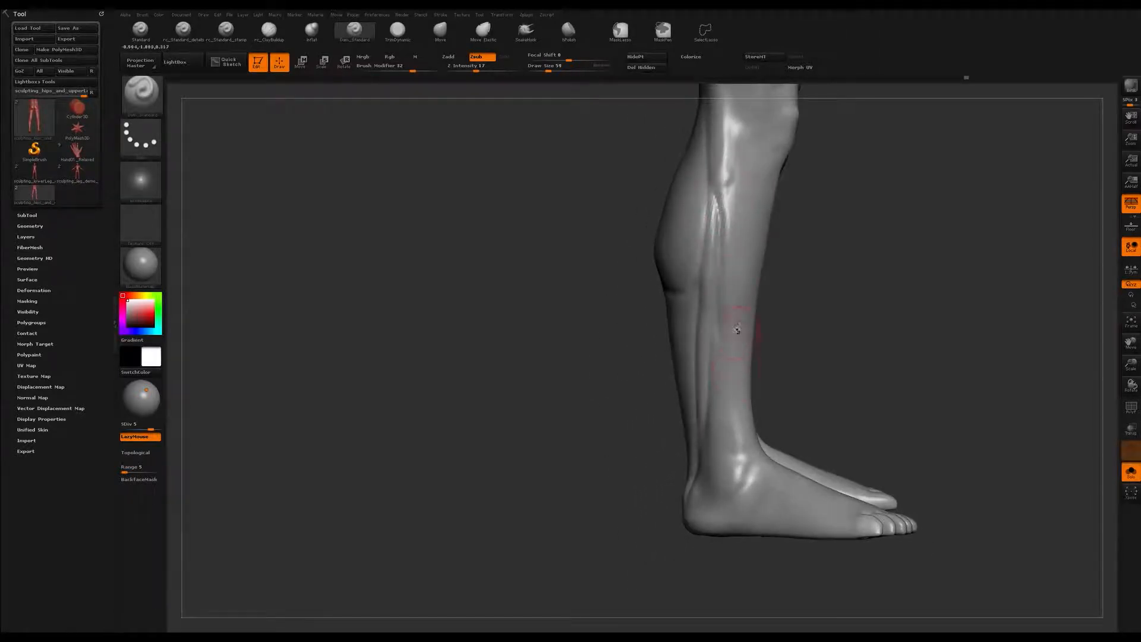
Carve a further muscle groove beside the shin, from below the outer knee toward the front of the ankle.
drag(736, 175, 743, 219)
right_drag(748, 239, 737, 159)
drag(737, 159, 741, 263)
right_drag(735, 321, 741, 320)
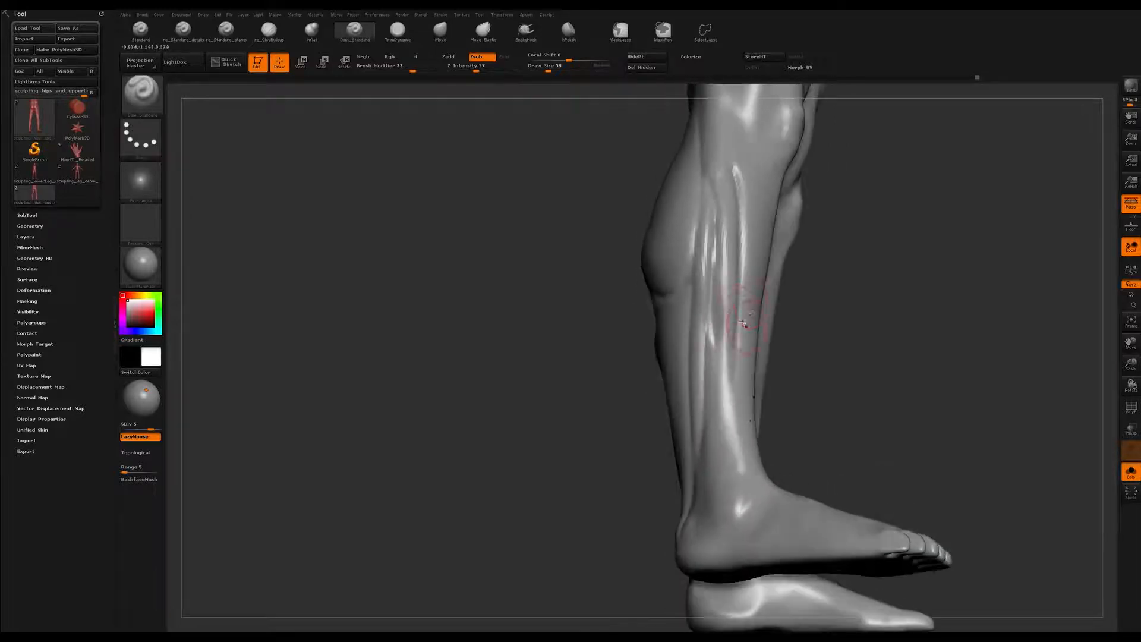
right_drag(722, 419, 713, 407)
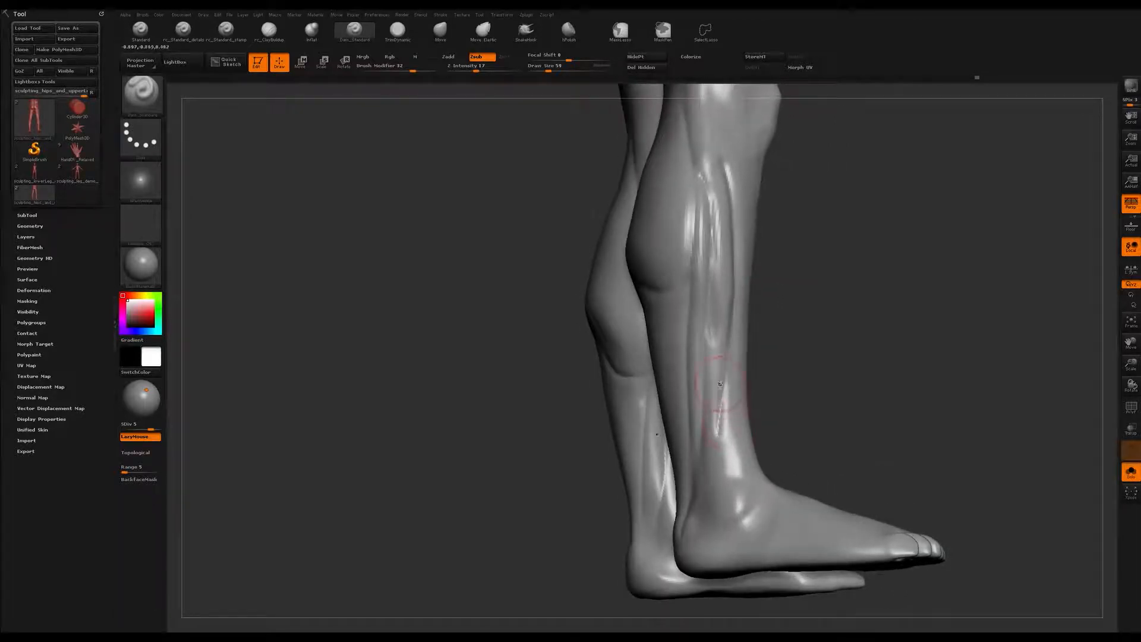
Switch to the Clay brush and start building up the inner ankle bone.
right_drag(738, 498, 786, 315)
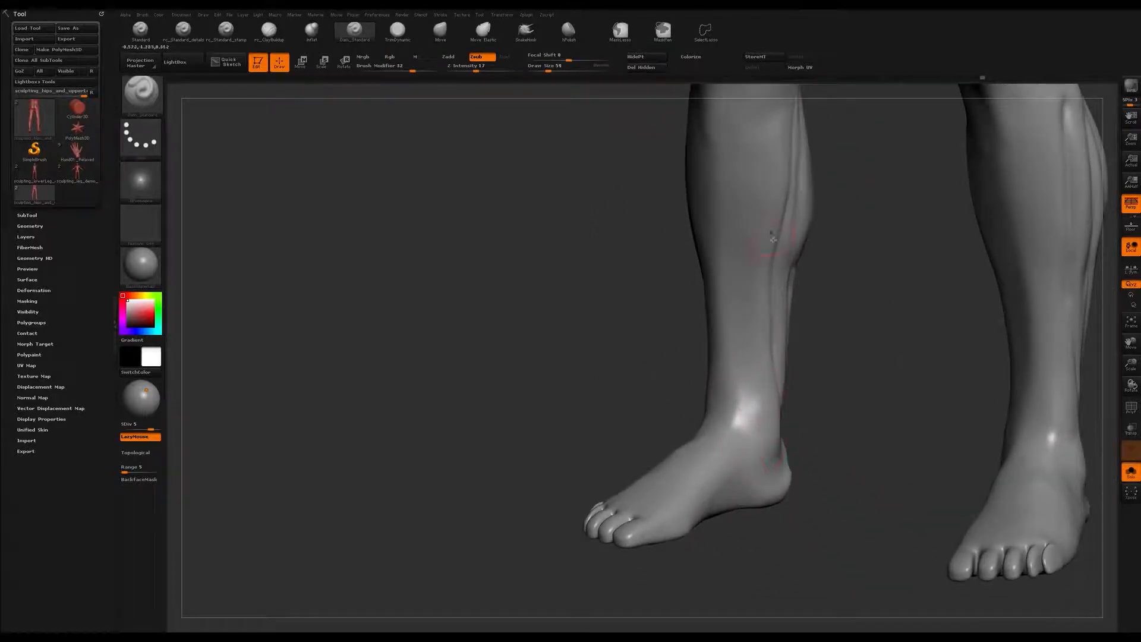
right_drag(764, 440, 766, 408)
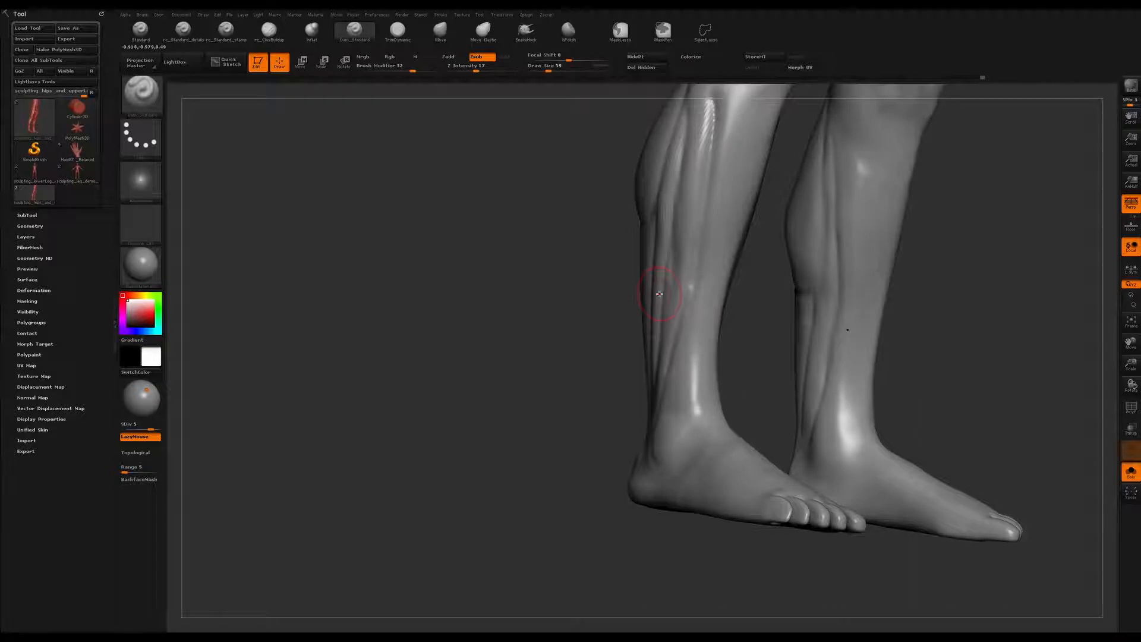
right_drag(781, 273, 787, 324)
alt+right_drag(748, 186, 749, 153)
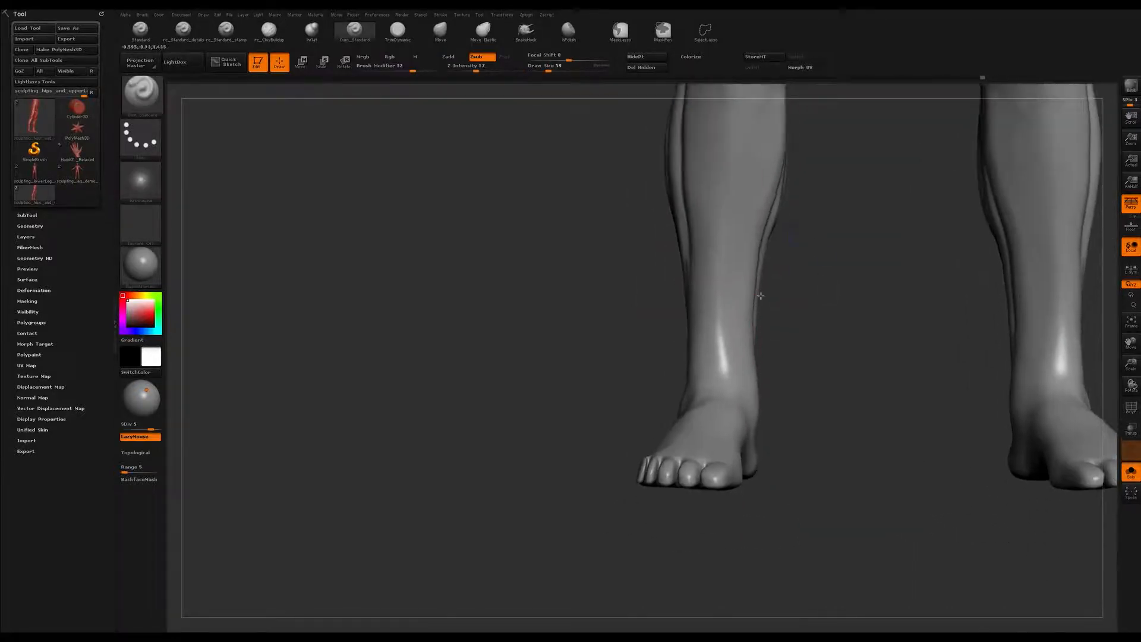
key(b)
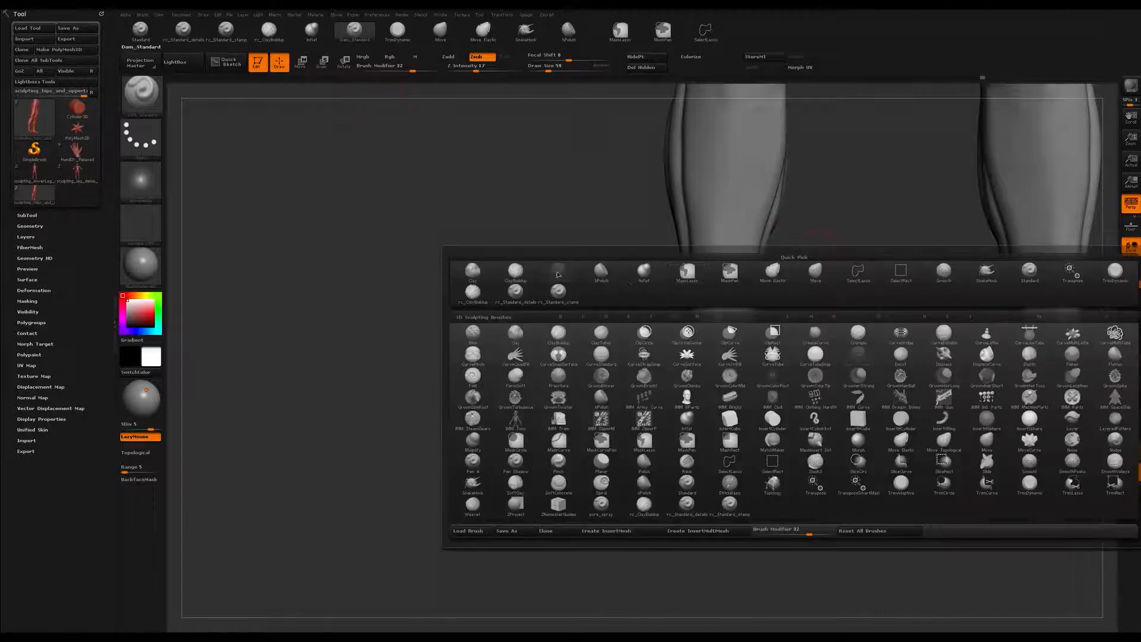
click(474, 273)
mouse_move(745, 382)
right_down()
mouse_move(727, 337)
mouse_move(711, 337)
right_up()
mouse_move(724, 339)
mouse_down()
mouse_move(740, 384)
mouse_move(726, 362)
mouse_up()
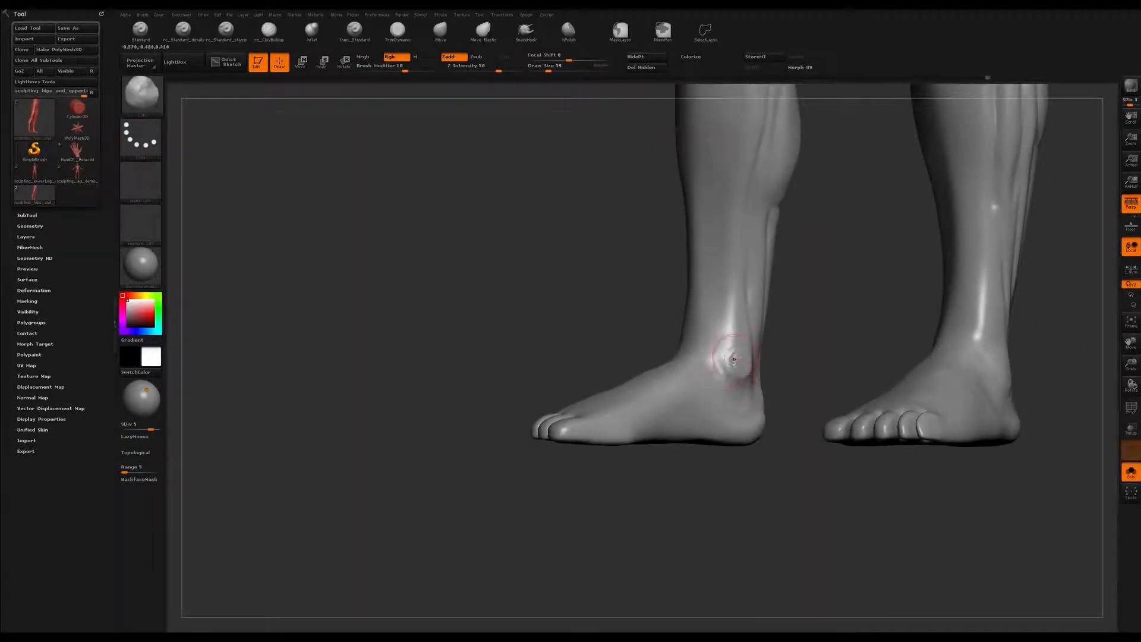
Add more clay to the inner ankle bone and blend it toward the heel from several angles.
right_drag(726, 361, 713, 385)
mouse_move(713, 380)
mouse_down()
mouse_move(724, 354)
mouse_move(729, 383)
mouse_move(739, 366)
mouse_up()
right_drag(739, 374, 700, 368)
drag(700, 374, 744, 412)
mouse_move(744, 404)
mouse_down()
mouse_move(759, 379)
mouse_move(753, 388)
mouse_up()
Shape the ankle area above the foot with short clay strokes.
mouse_move(776, 324)
right_down()
mouse_move(726, 338)
mouse_move(776, 317)
mouse_move(788, 331)
mouse_move(738, 337)
right_up()
mouse_move(789, 372)
mouse_down()
mouse_move(783, 390)
mouse_move(820, 373)
mouse_up()
right_drag(829, 341, 782, 349)
mouse_move(783, 383)
mouse_down()
mouse_move(803, 386)
mouse_move(820, 344)
mouse_move(829, 361)
mouse_move(815, 381)
mouse_up()
Lay a transpose line across the ankle, from the outer to the inner ankle bone, to check its slant.
right_drag(822, 347, 767, 331)
key(w)
drag(776, 364, 864, 339)
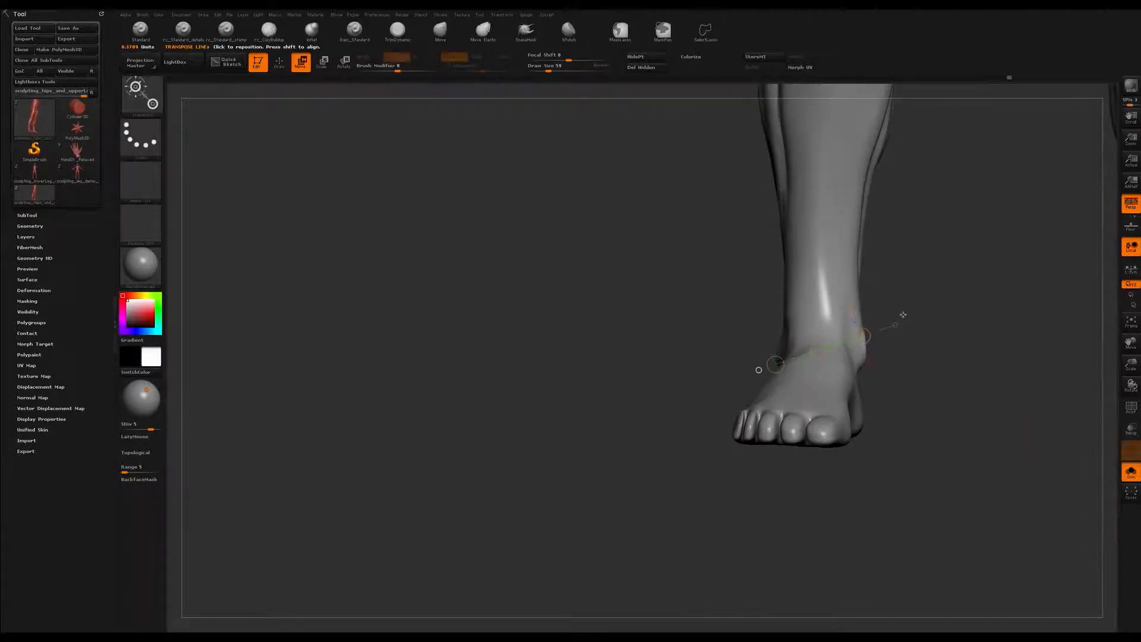
alt+right_drag(955, 258, 888, 281)
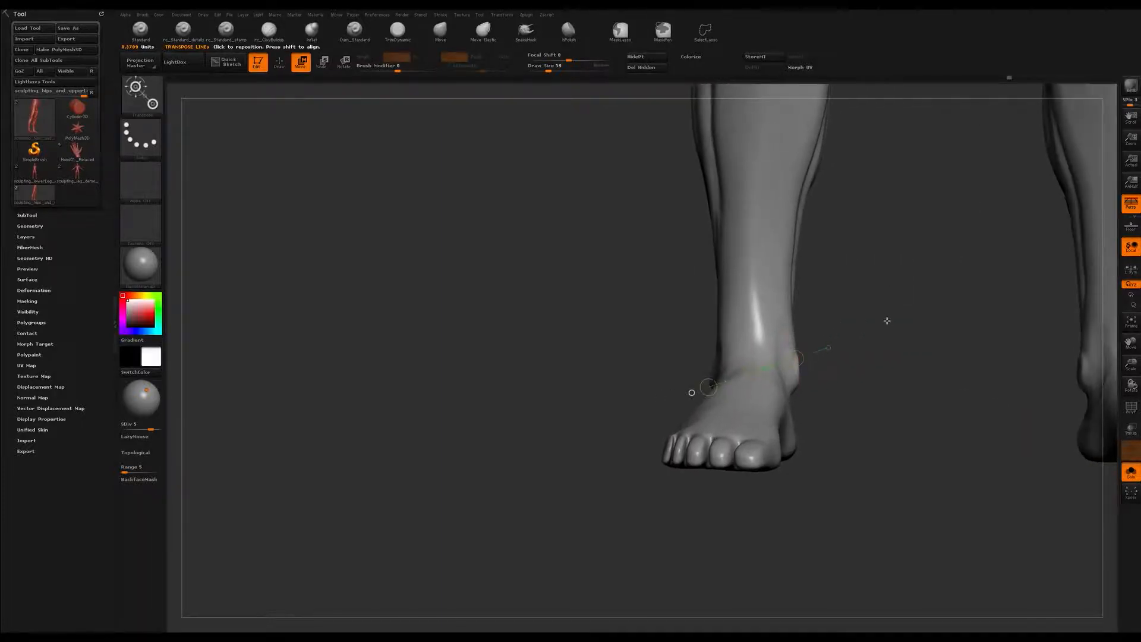
Return to the Clay brush and refine the outer ankle bone, smoothing the area around it.
key(q)
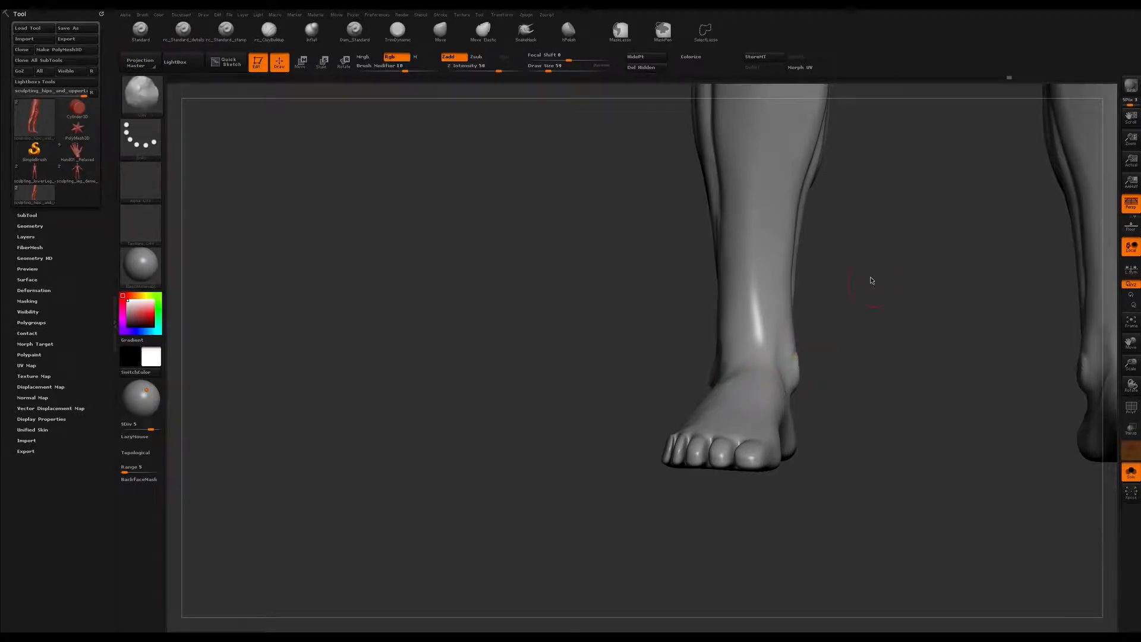
drag(841, 344, 915, 320)
drag(833, 313, 826, 352)
mouse_move(737, 392)
mouse_down()
mouse_move(721, 406)
mouse_move(675, 408)
mouse_up()
shift+drag(683, 369, 701, 392)
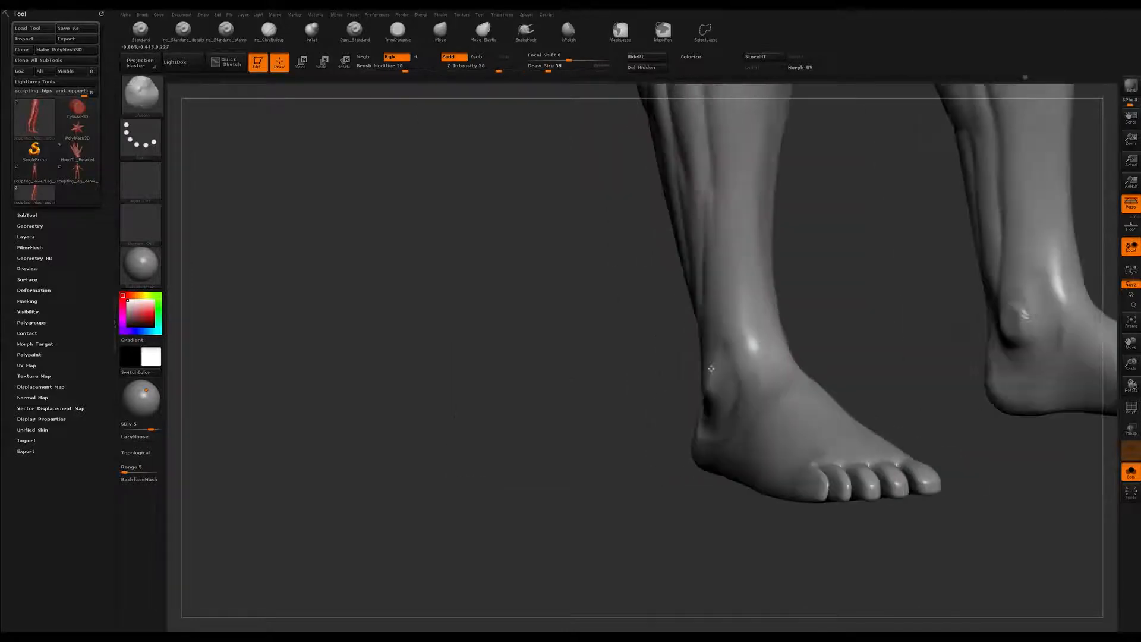
mouse_move(710, 368)
mouse_down()
mouse_move(691, 368)
mouse_move(769, 372)
mouse_up()
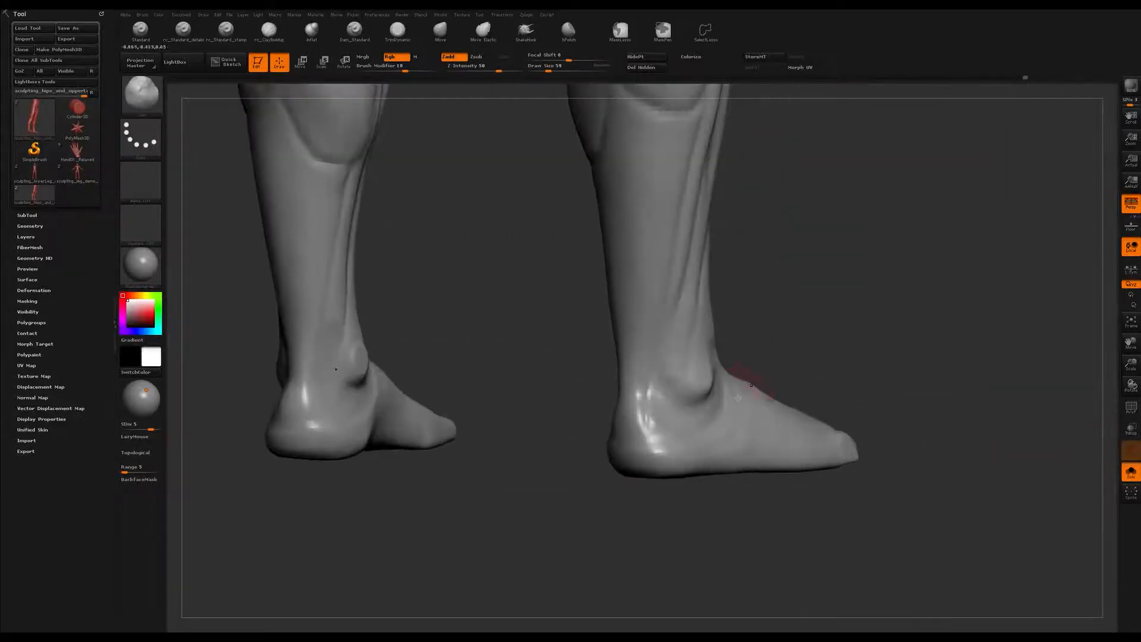
mouse_move(700, 422)
mouse_down()
mouse_move(720, 401)
mouse_move(693, 390)
mouse_up()
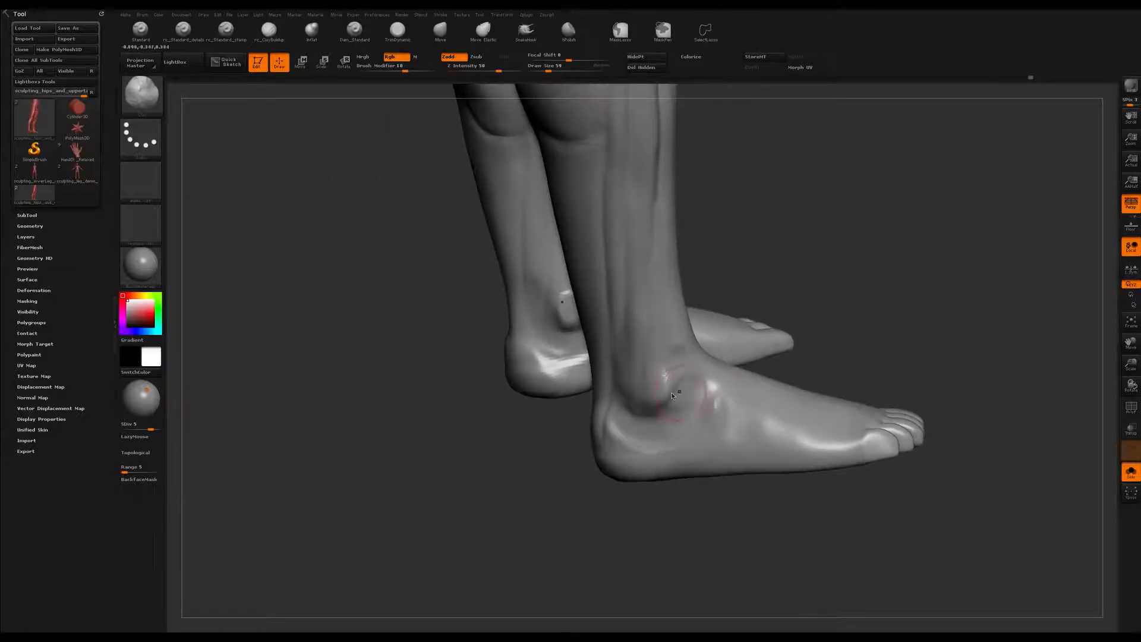
Enlarge the brush and blend the area in front of the outer ankle bone into the foot.
right_drag(707, 357, 898, 251)
key(s)
drag(673, 340, 677, 340)
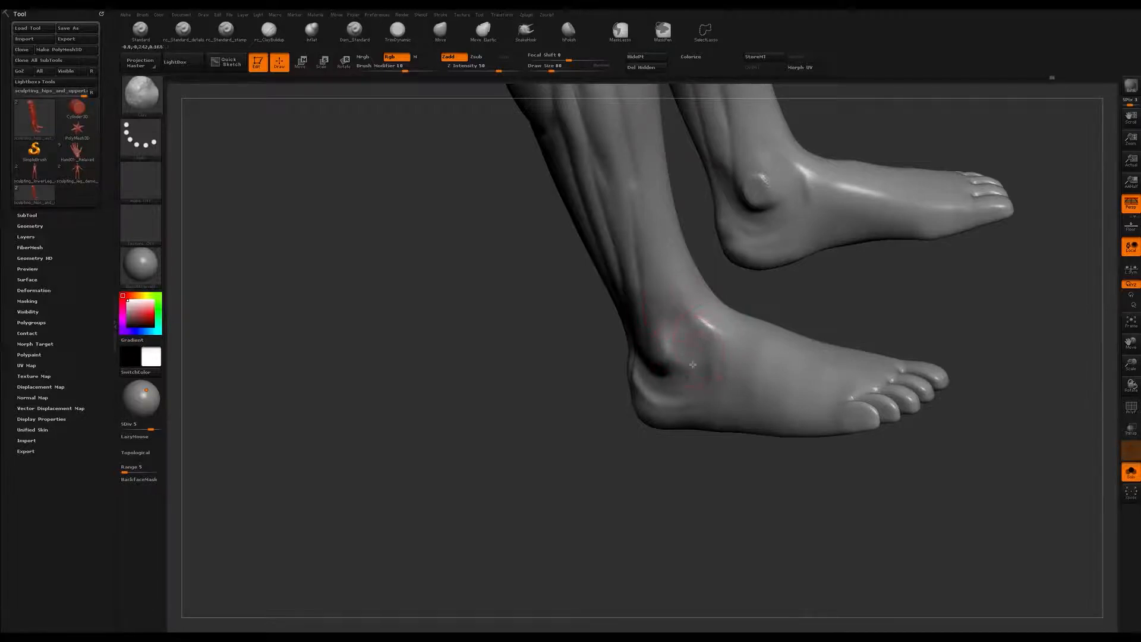
right_drag(677, 366, 766, 332)
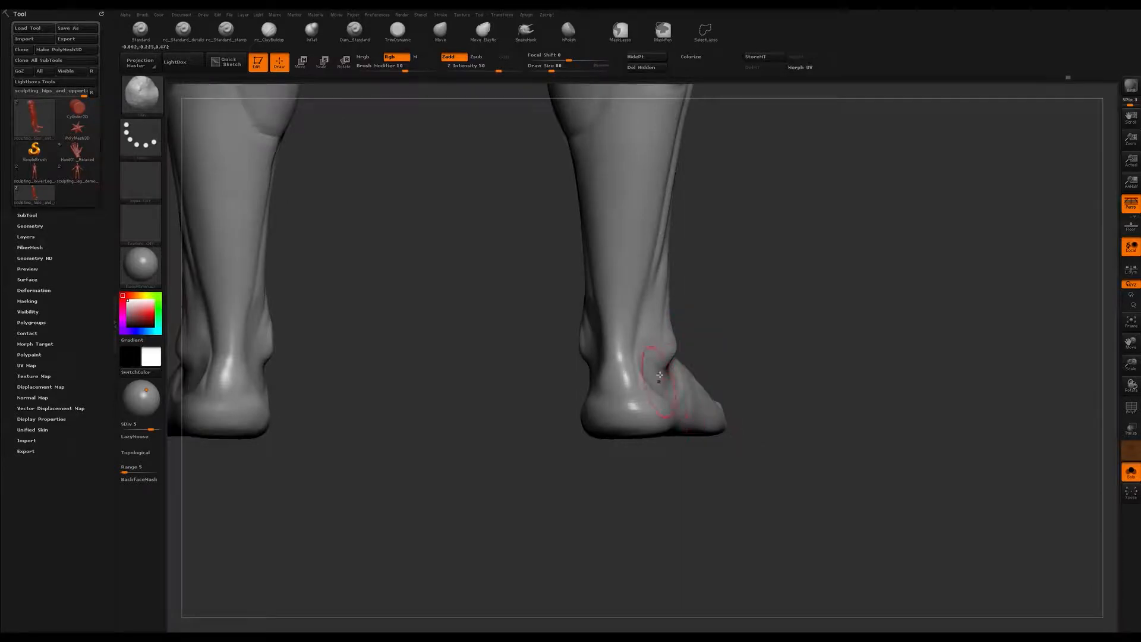
Enlarge the inner ankle bone with clay and smooth its upper edge into the lower leg.
right_drag(634, 295, 609, 357)
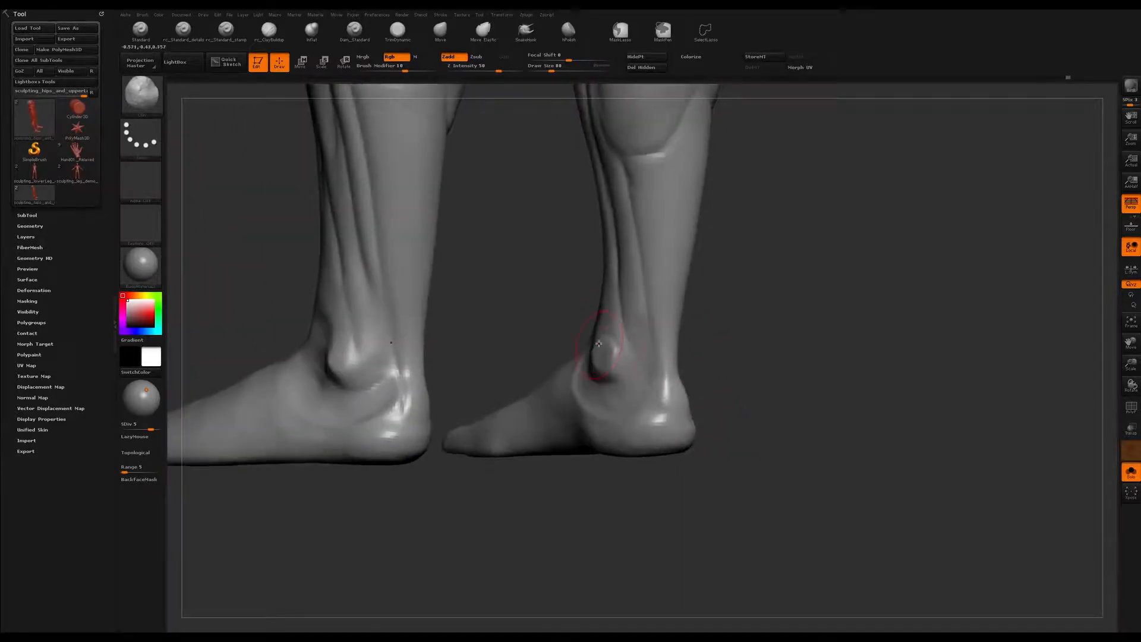
mouse_move(609, 360)
mouse_down()
mouse_move(618, 343)
mouse_move(602, 363)
mouse_up()
mouse_move(594, 366)
right_down()
mouse_move(814, 355)
mouse_move(703, 341)
mouse_move(629, 362)
mouse_move(601, 358)
right_up()
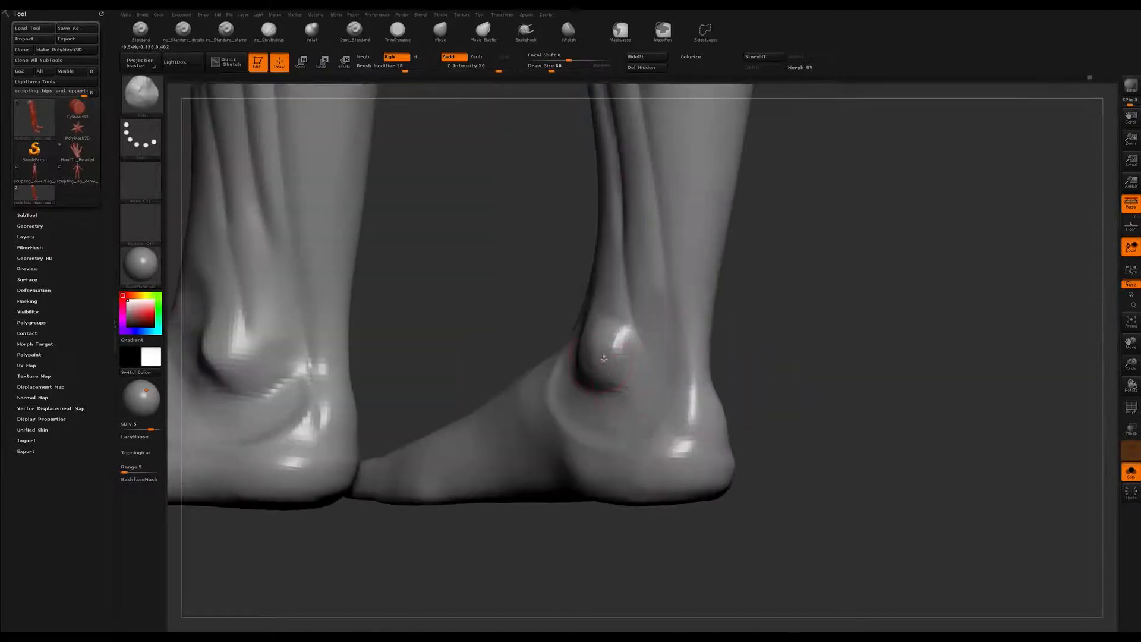
right_drag(604, 358, 656, 352)
shift+drag(590, 355, 586, 350)
mouse_move(586, 351)
right_down()
mouse_move(572, 337)
mouse_move(609, 345)
right_up()
key(s)
click(600, 347)
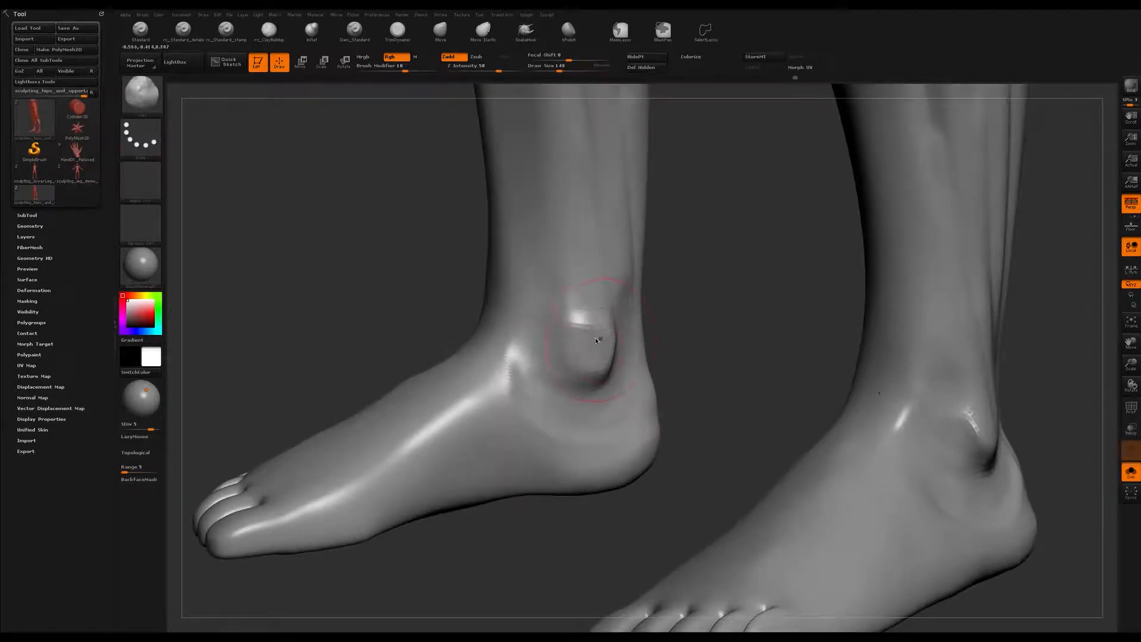
mouse_move(604, 321)
shift+mouse_down()
mouse_move(582, 300)
mouse_move(605, 370)
mouse_move(631, 294)
shift+mouse_up()
Paint a mask down the front of the shin below the knee, and clear it again.
mouse_move(623, 333)
ctrl+right_down()
mouse_move(588, 308)
mouse_move(687, 362)
mouse_move(713, 318)
ctrl+right_up()
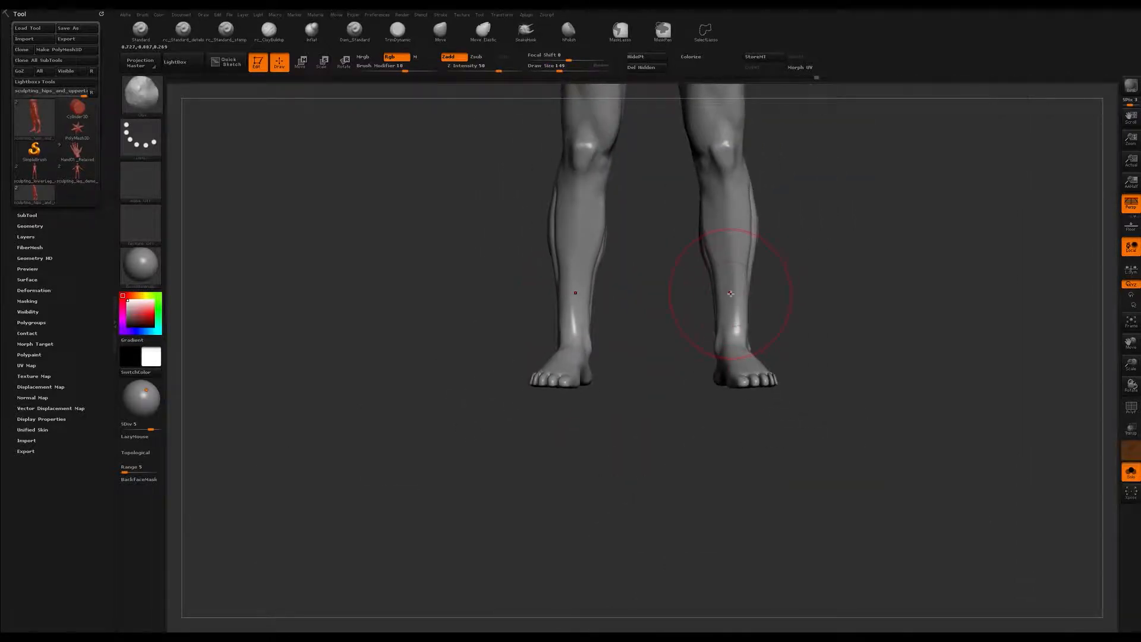
mouse_move(698, 311)
ctrl+right_down()
mouse_move(657, 296)
mouse_move(668, 326)
mouse_move(688, 311)
mouse_move(688, 285)
mouse_move(695, 315)
mouse_move(700, 298)
ctrl+right_up()
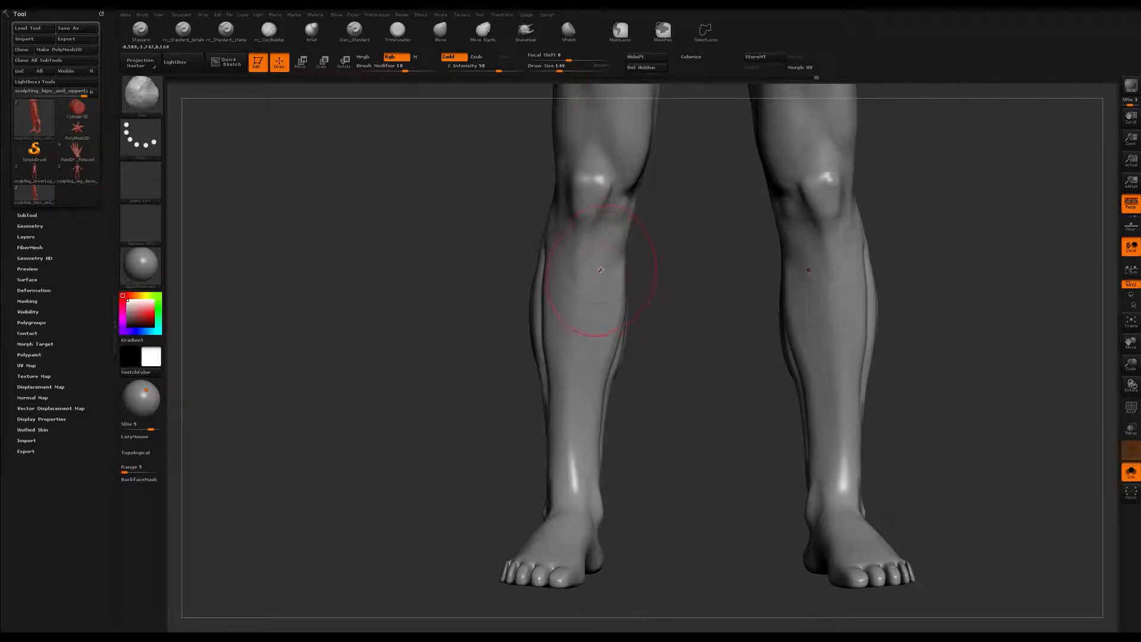
ctrl+drag(603, 259, 585, 436)
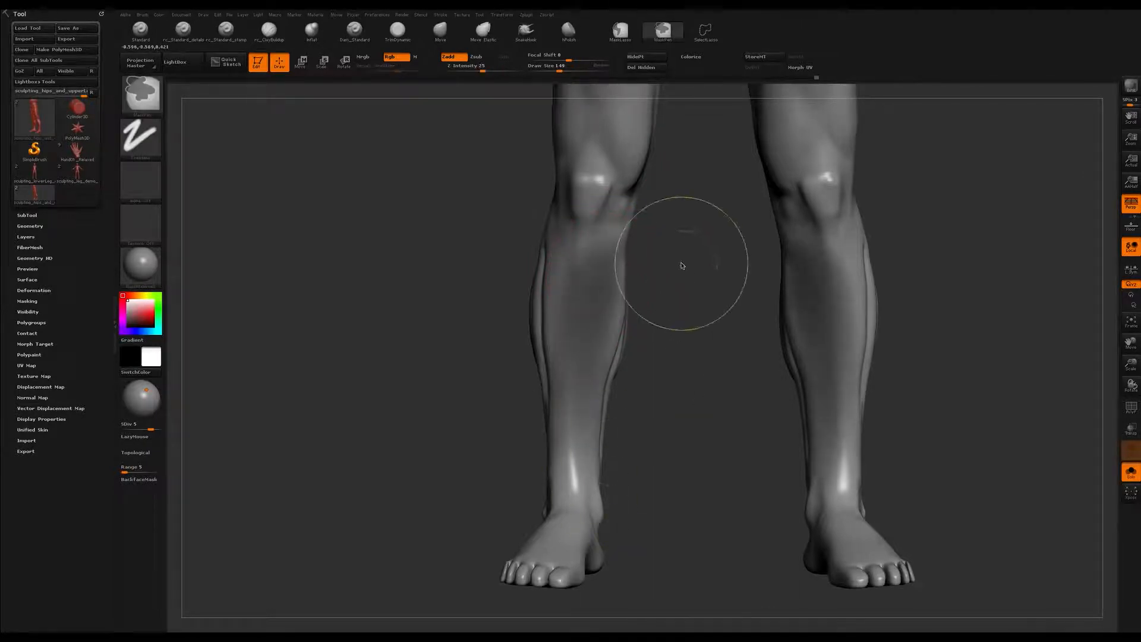
ctrl+drag(683, 262, 721, 374)
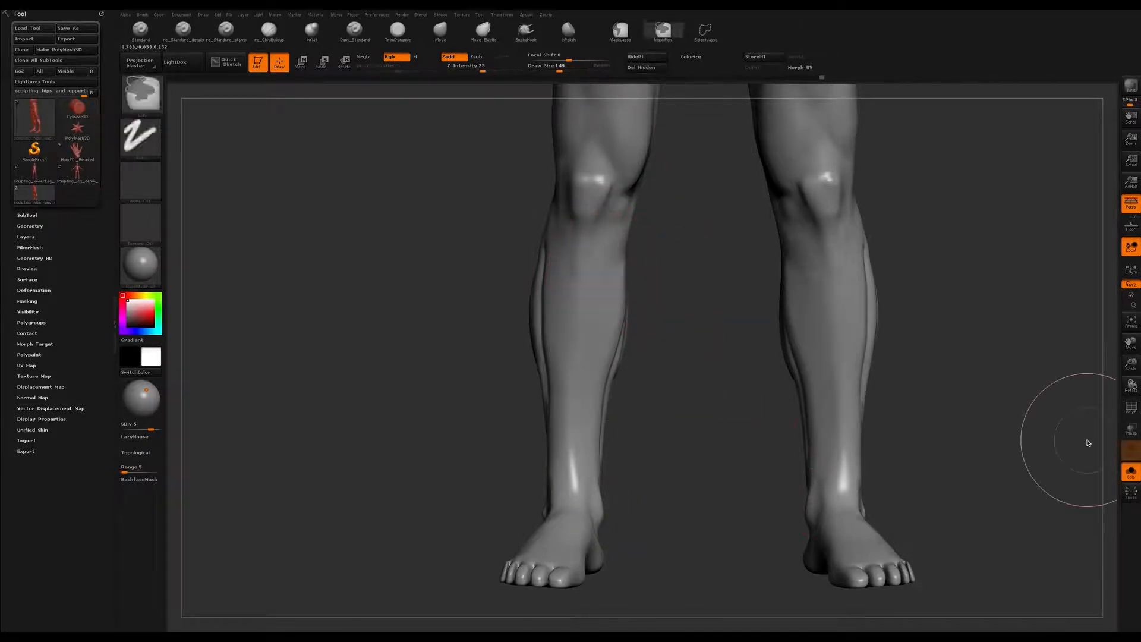
Switch to Photoshop and outline the shin bone from knee to ankle in green, hatching it with short cross lines.
key(super+Tab)
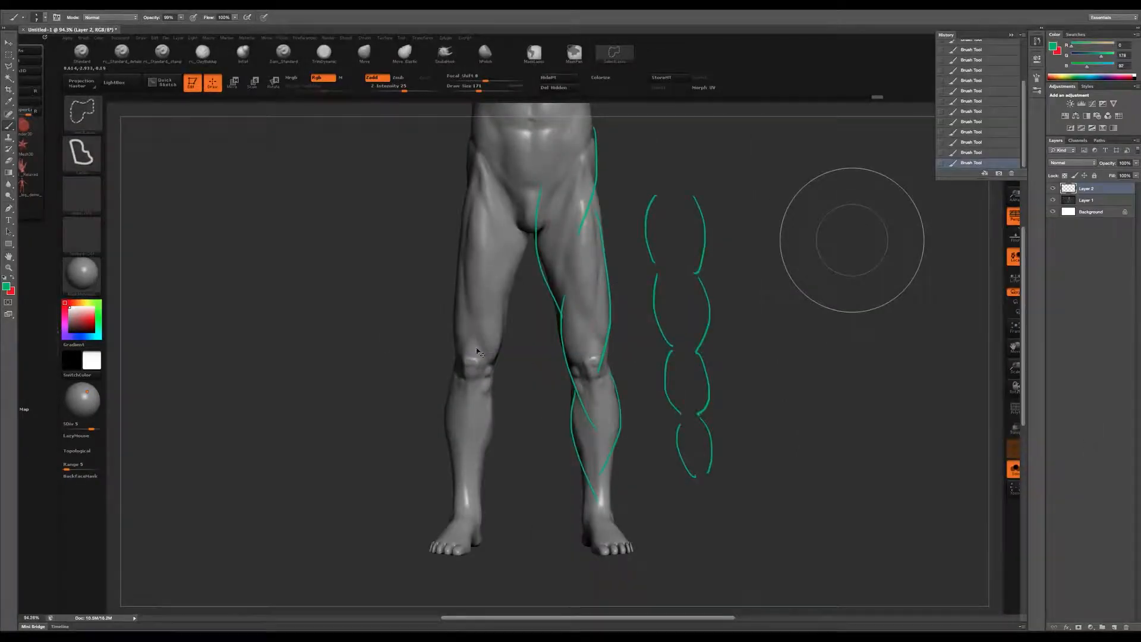
super+drag(489, 401, 529, 394)
mouse_move(527, 393)
mouse_down()
mouse_move(614, 193)
mouse_move(539, 273)
mouse_up()
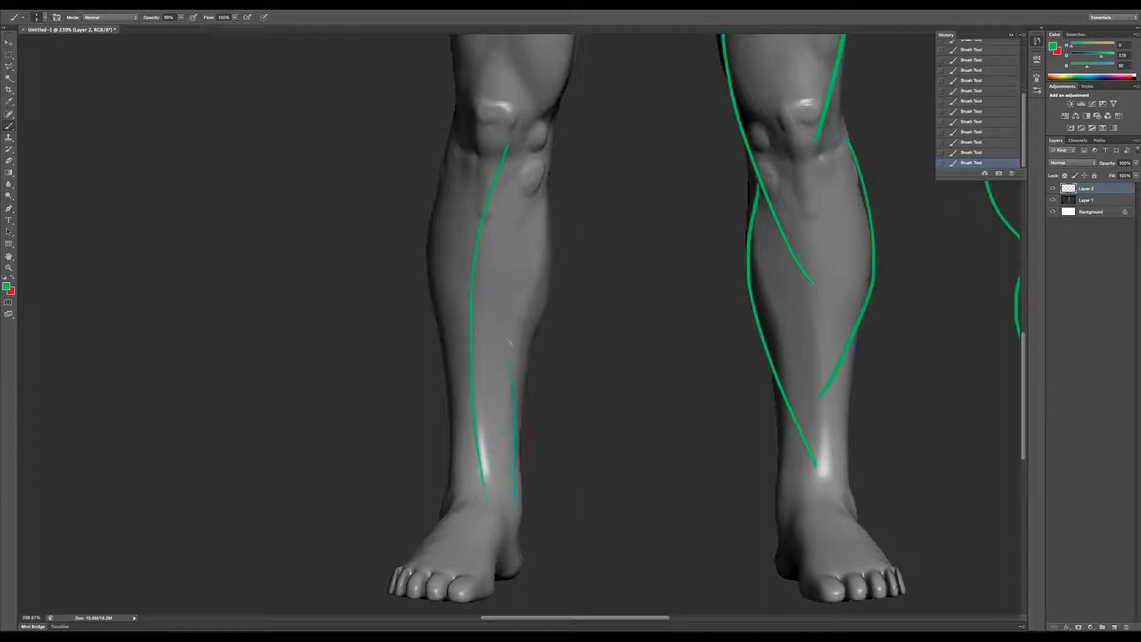
drag(531, 237, 510, 306)
drag(556, 166, 542, 196)
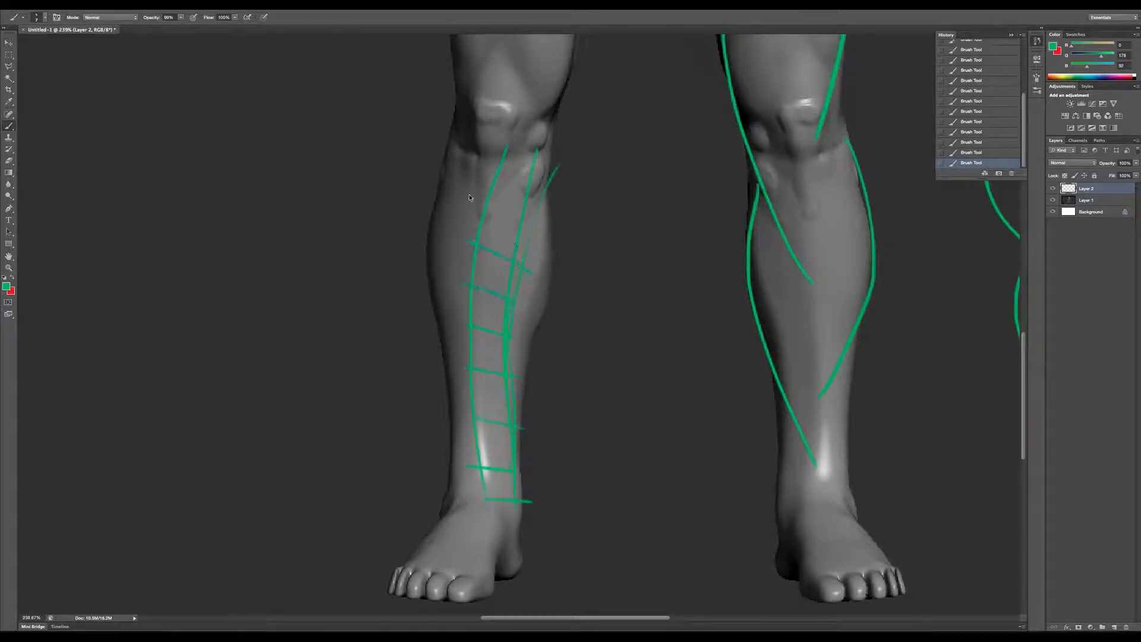
drag(497, 136, 537, 156)
alt+scroll(624, 390, down, 3)
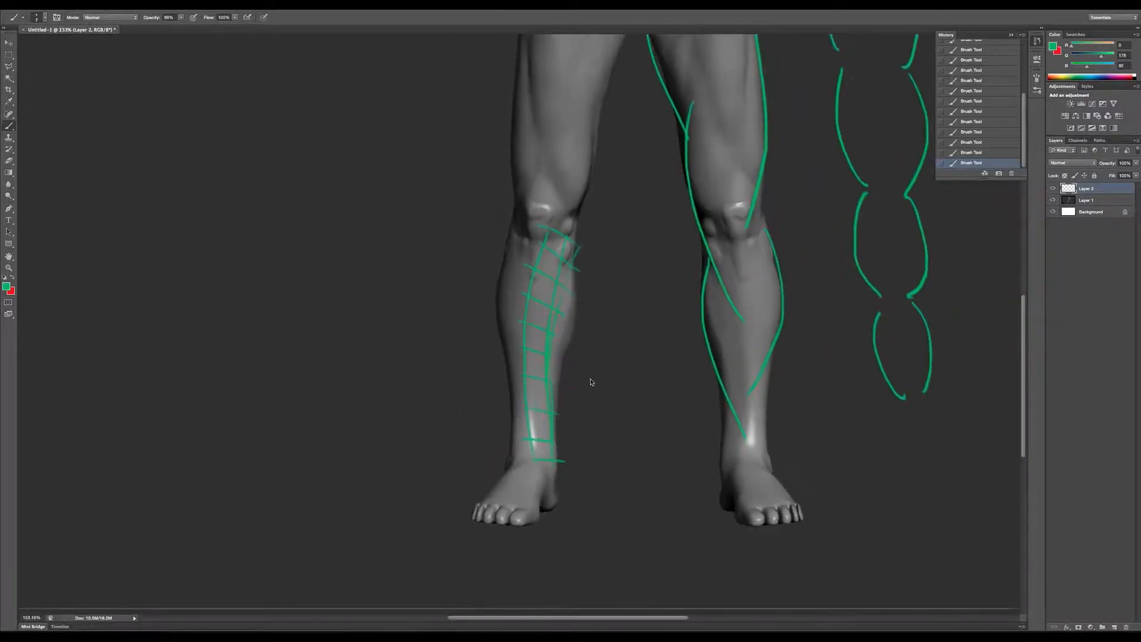
Switch back to ZBrush and build up the outer shin muscle along the edge of the tibia with the Clay brush.
key(super+Tab)
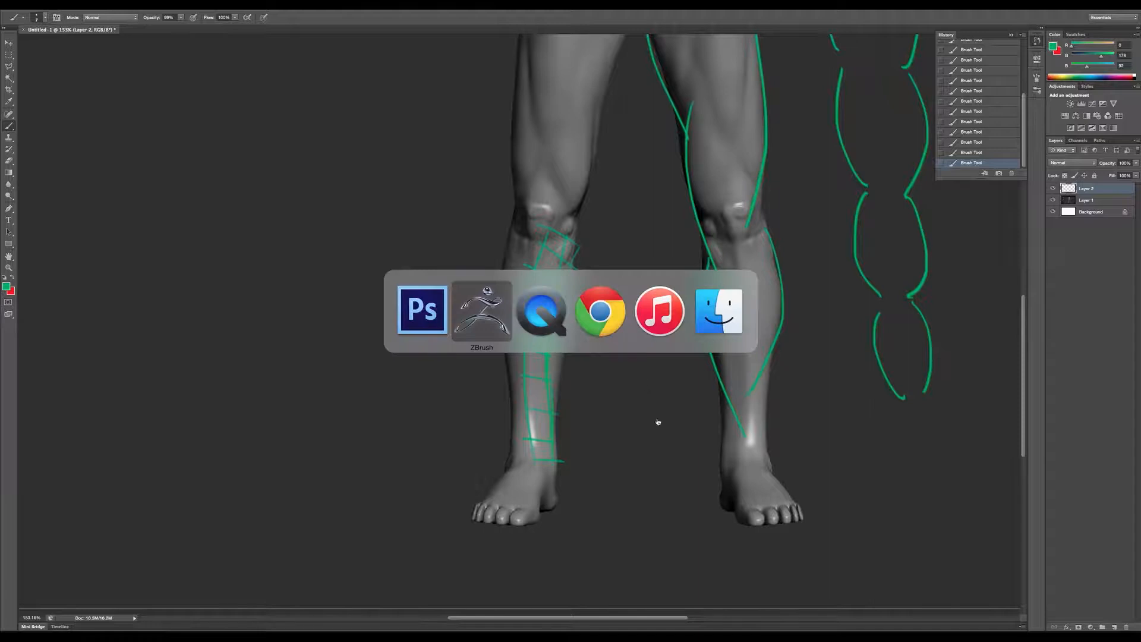
click(483, 310)
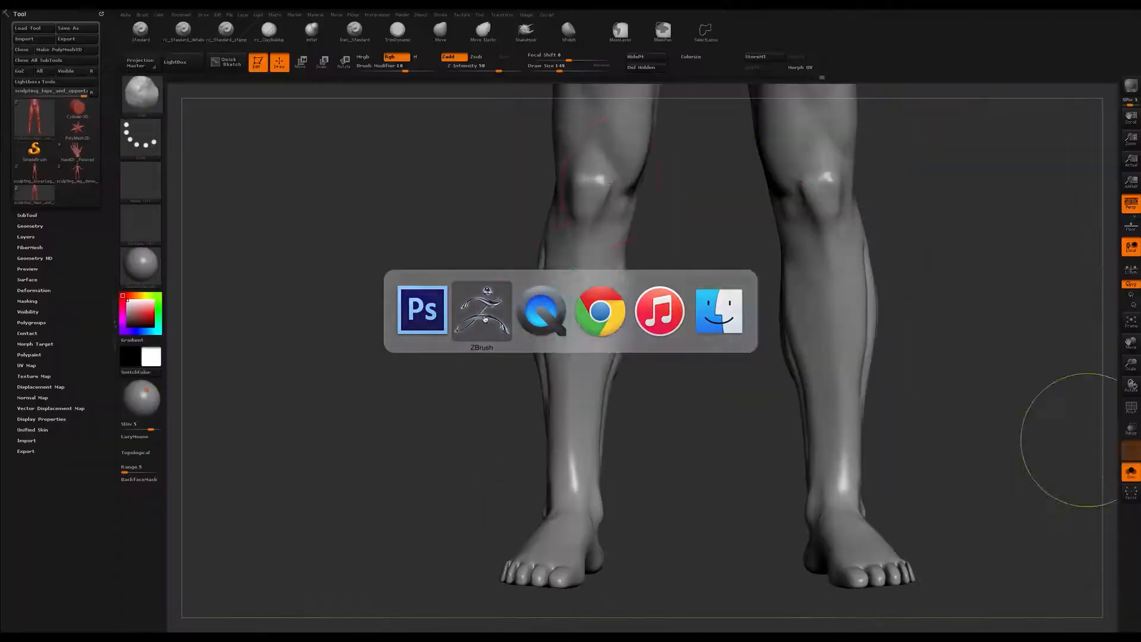
mouse_move(651, 411)
mouse_down()
mouse_move(680, 404)
mouse_move(652, 354)
mouse_move(642, 377)
mouse_move(577, 257)
mouse_up()
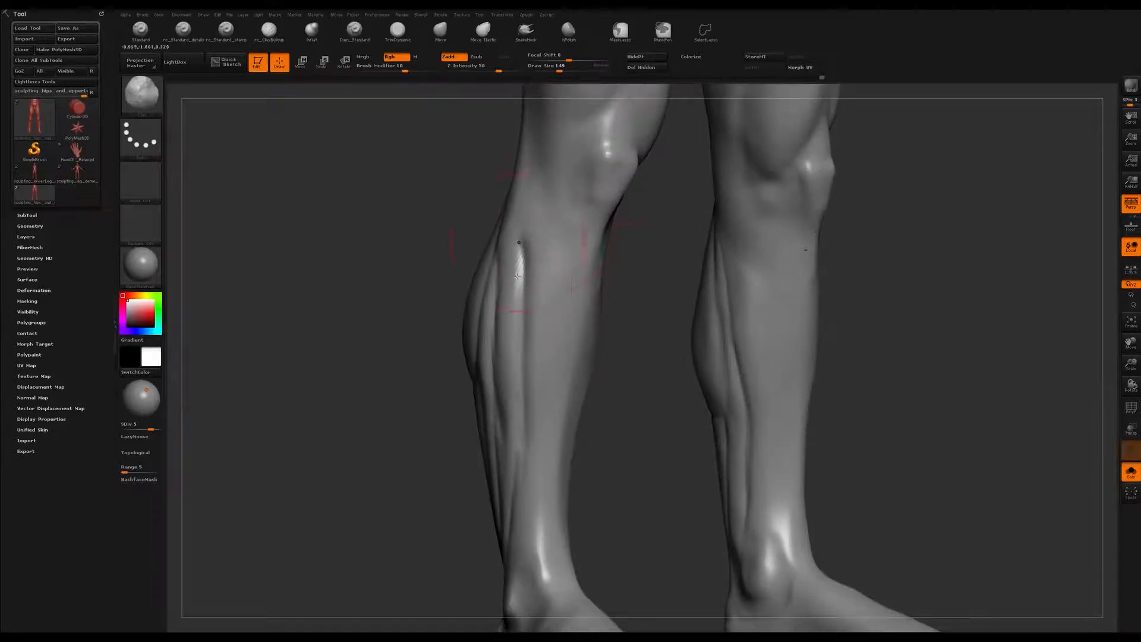
drag(654, 288, 648, 283)
key(s)
drag(571, 232, 569, 233)
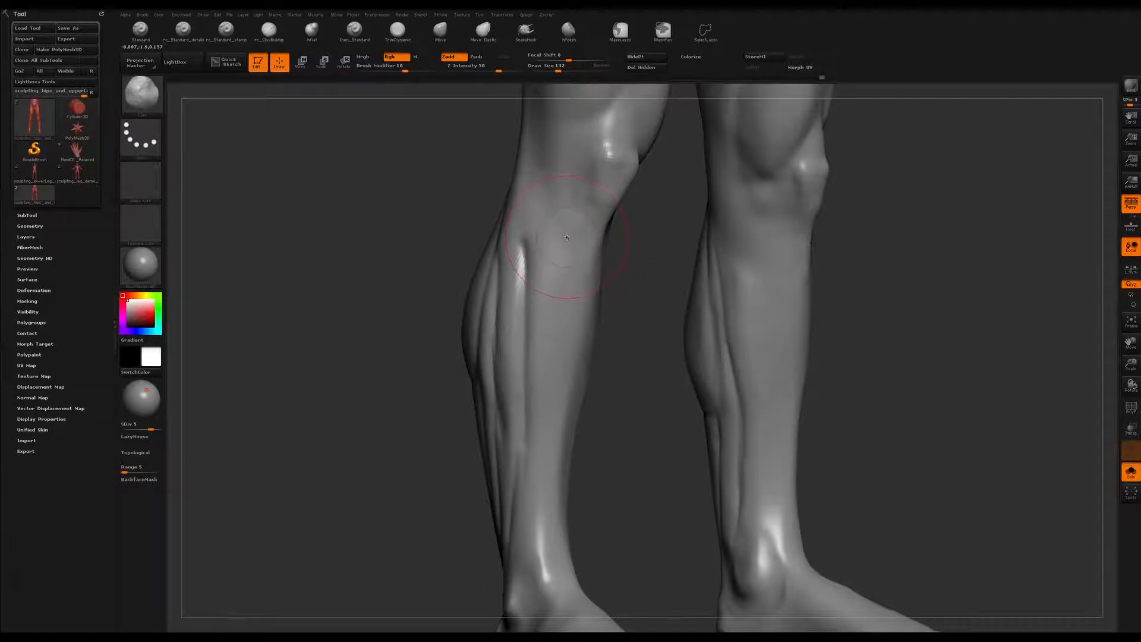
drag(635, 243, 648, 235)
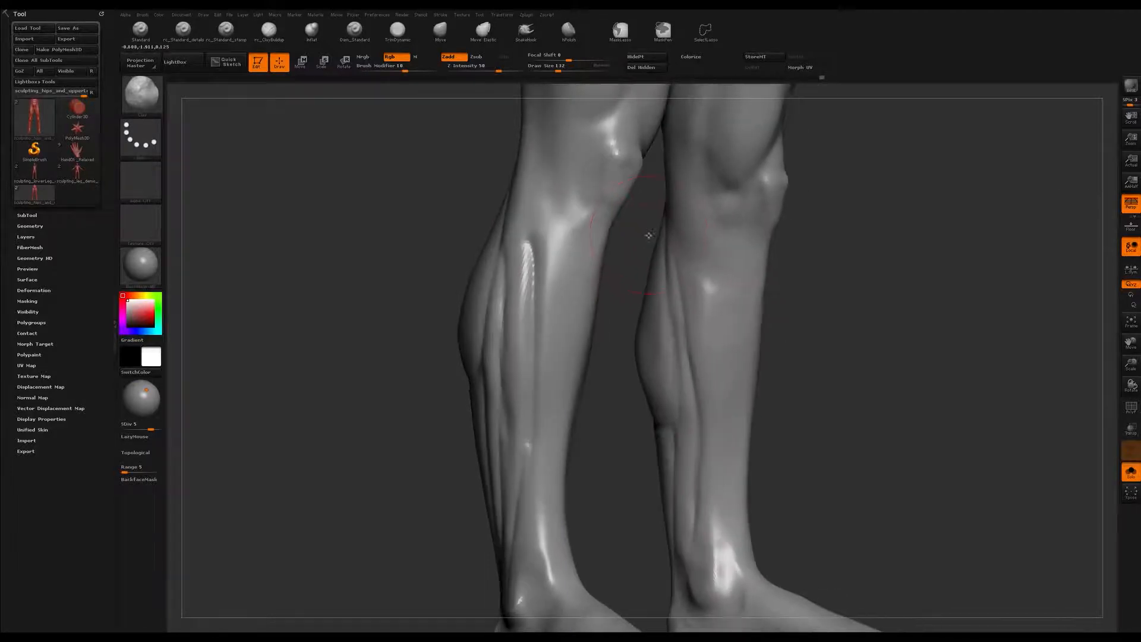
Reduce the draw size to 74 and carve a small hollow just below the outer side of the knee.
key(s)
drag(579, 200, 561, 204)
drag(621, 238, 661, 259)
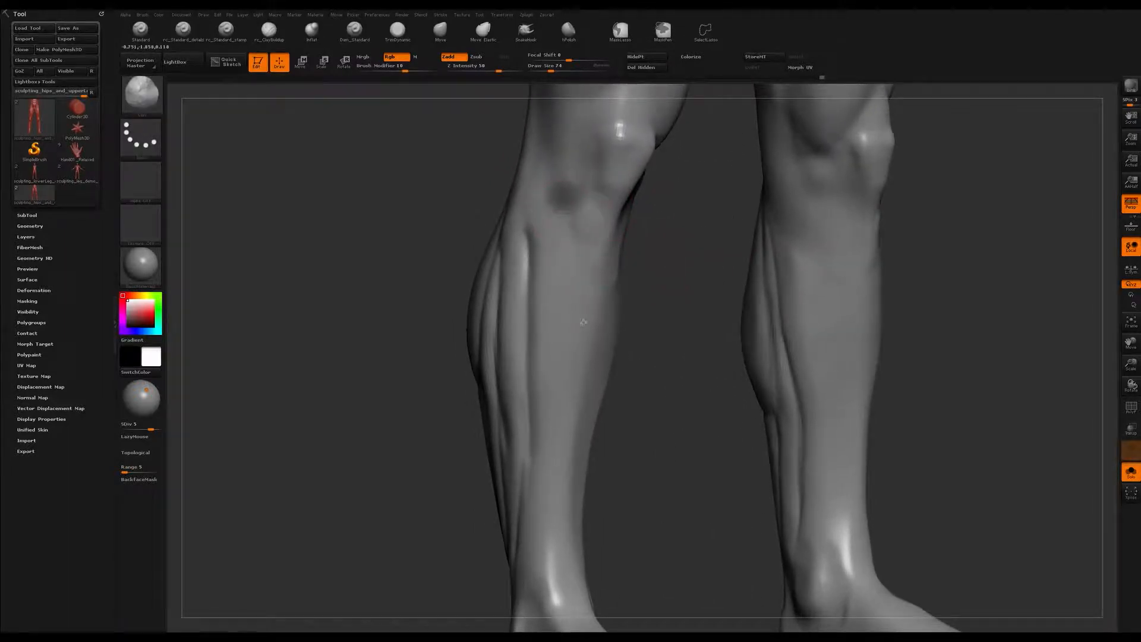
Switch to the Dam_Standard brush and cut grooves along the upper shin, separating the tibia from the muscles beside it.
key(b)
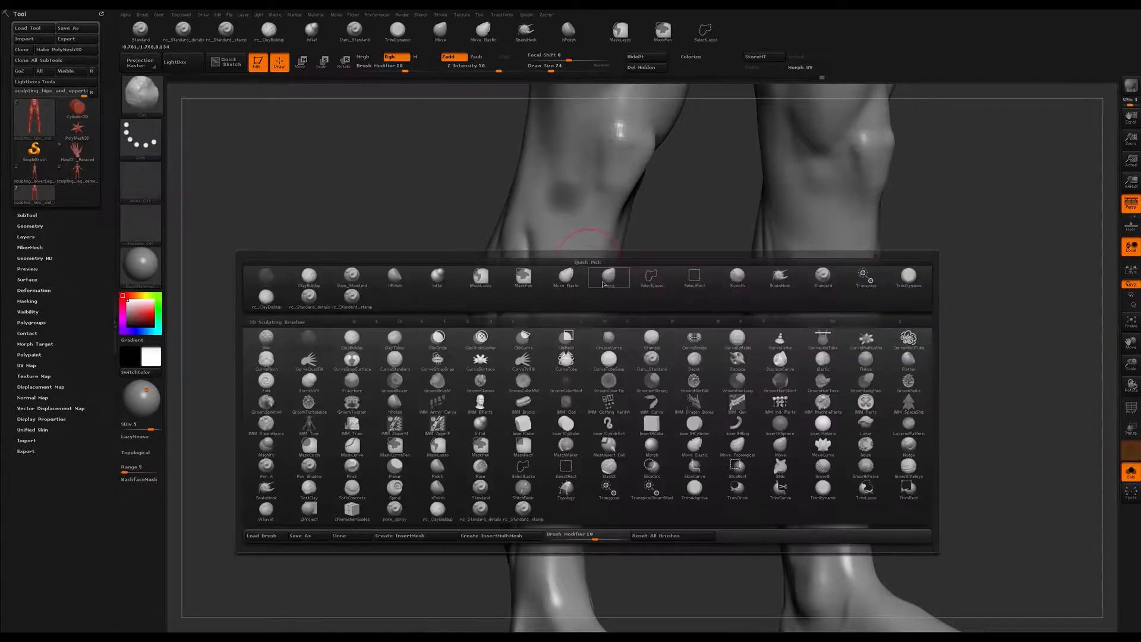
key(d)
key(s)
mouse_move(678, 284)
mouse_down()
mouse_move(697, 255)
mouse_move(630, 238)
mouse_up()
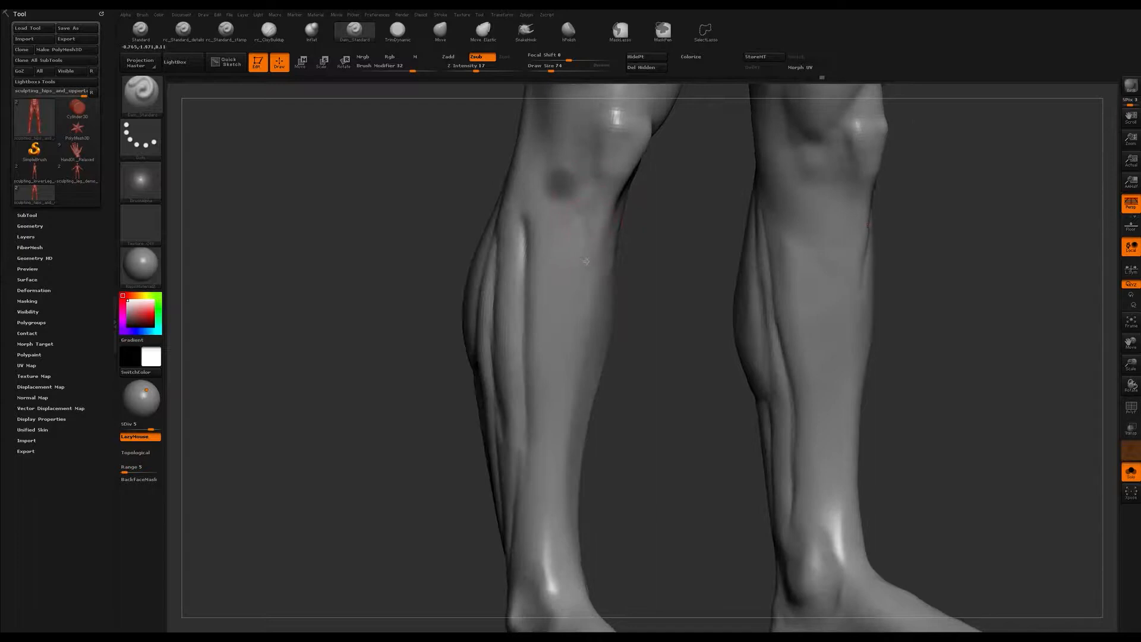
drag(662, 278, 553, 237)
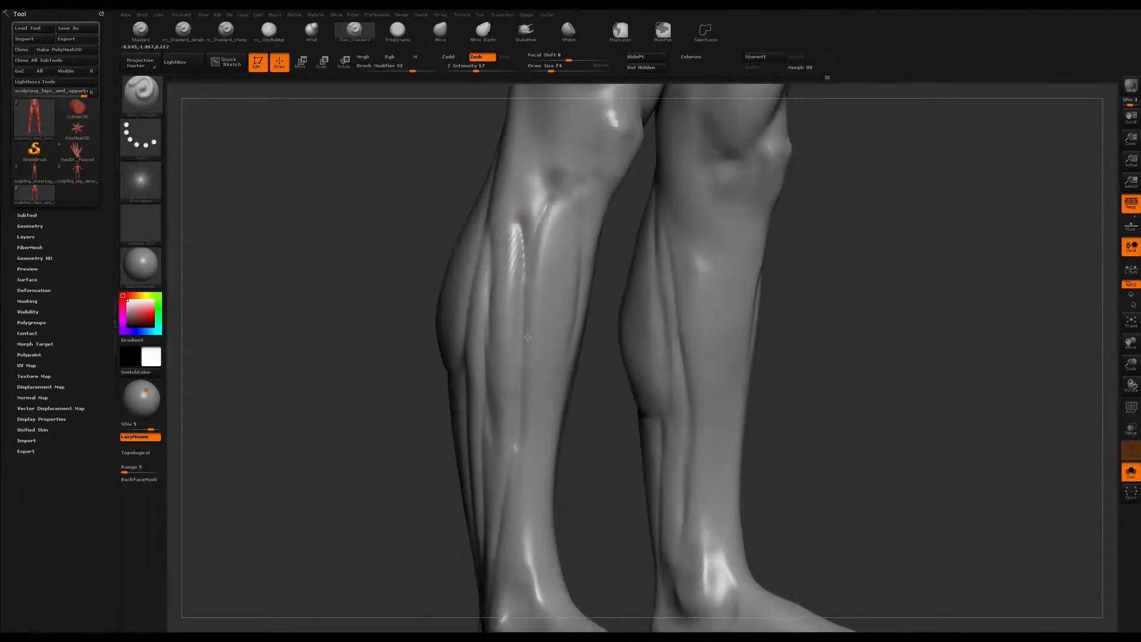
mouse_move(608, 344)
mouse_down()
mouse_move(879, 211)
mouse_move(636, 247)
mouse_up()
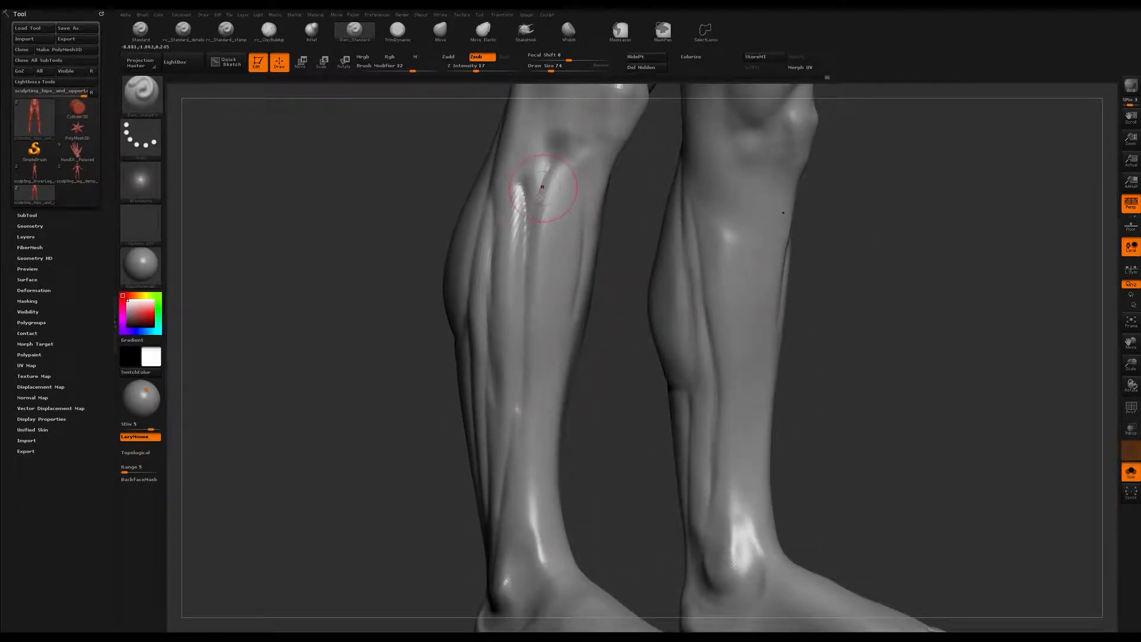
mouse_move(536, 358)
alt+right_down()
mouse_move(548, 300)
mouse_move(532, 291)
alt+right_up()
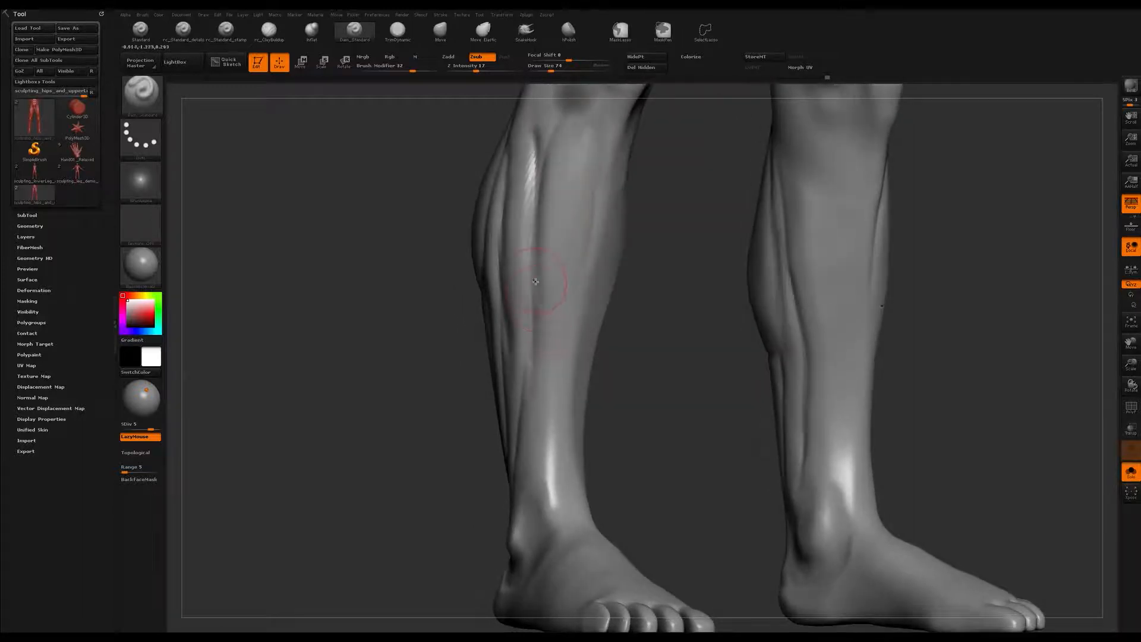
Carve the shin tendon lines down the lower leg and across the front of the ankle.
alt+right_drag(537, 444, 487, 274)
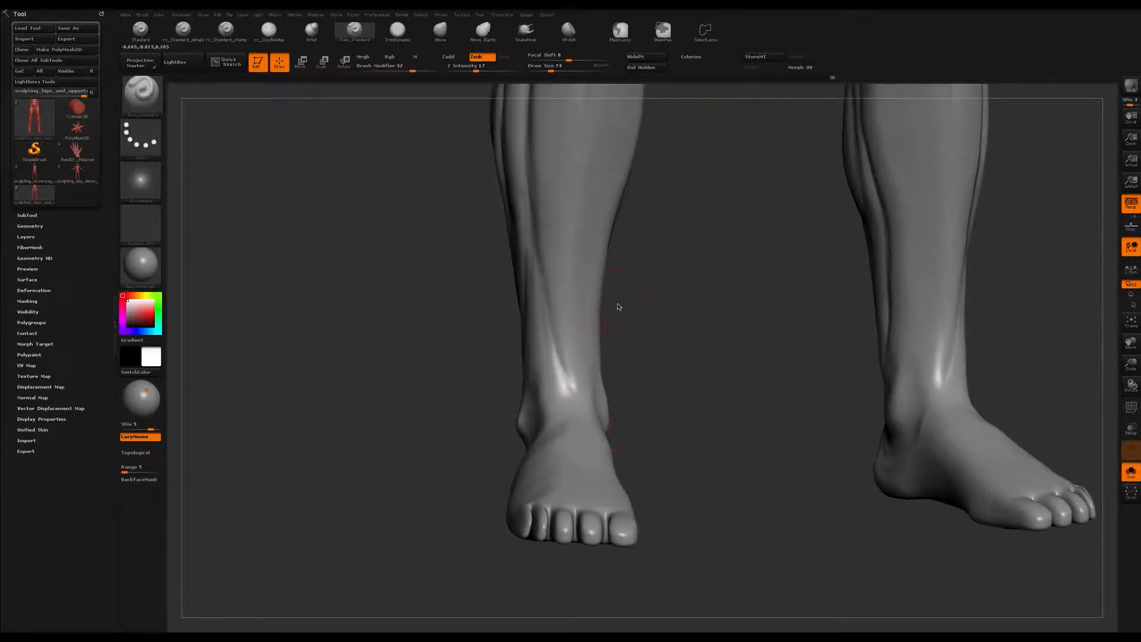
mouse_move(588, 308)
right_down()
mouse_move(575, 404)
mouse_move(552, 438)
right_up()
drag(572, 389, 585, 413)
mouse_move(605, 448)
right_down()
mouse_move(579, 430)
mouse_move(585, 441)
right_up()
drag(566, 373, 594, 440)
mouse_move(591, 416)
right_down()
mouse_move(638, 374)
mouse_move(618, 342)
right_up()
right_drag(598, 423, 623, 184)
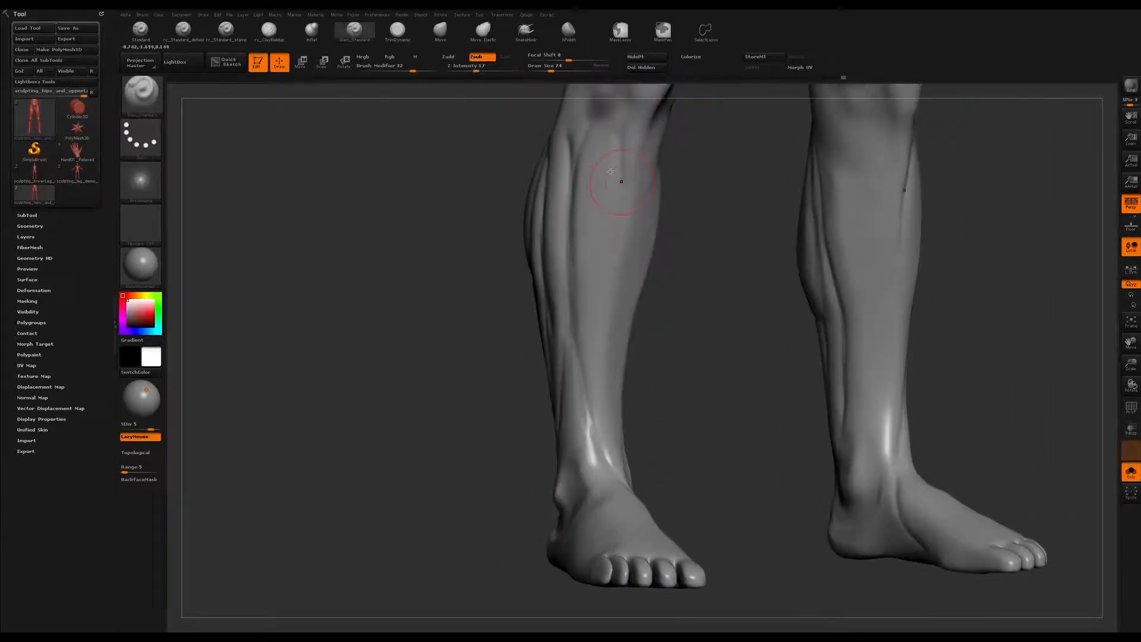
Switch to the Clay brush, increase its size and build up the shin muscle below the knee.
key(c)
key(l)
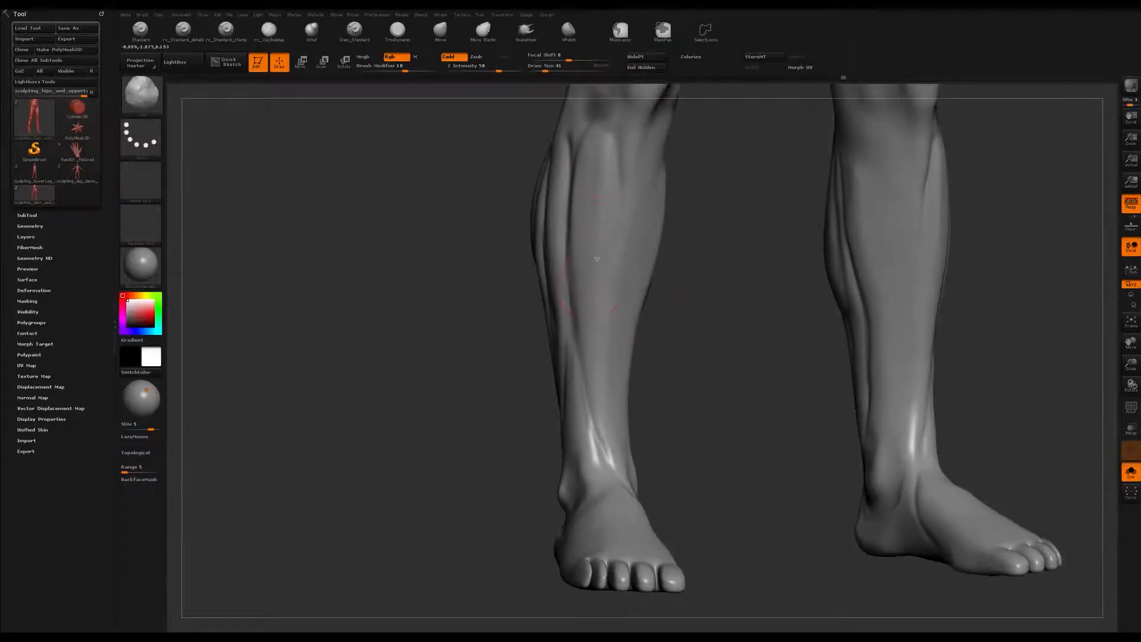
key(bracketright)
drag(538, 381, 703, 227)
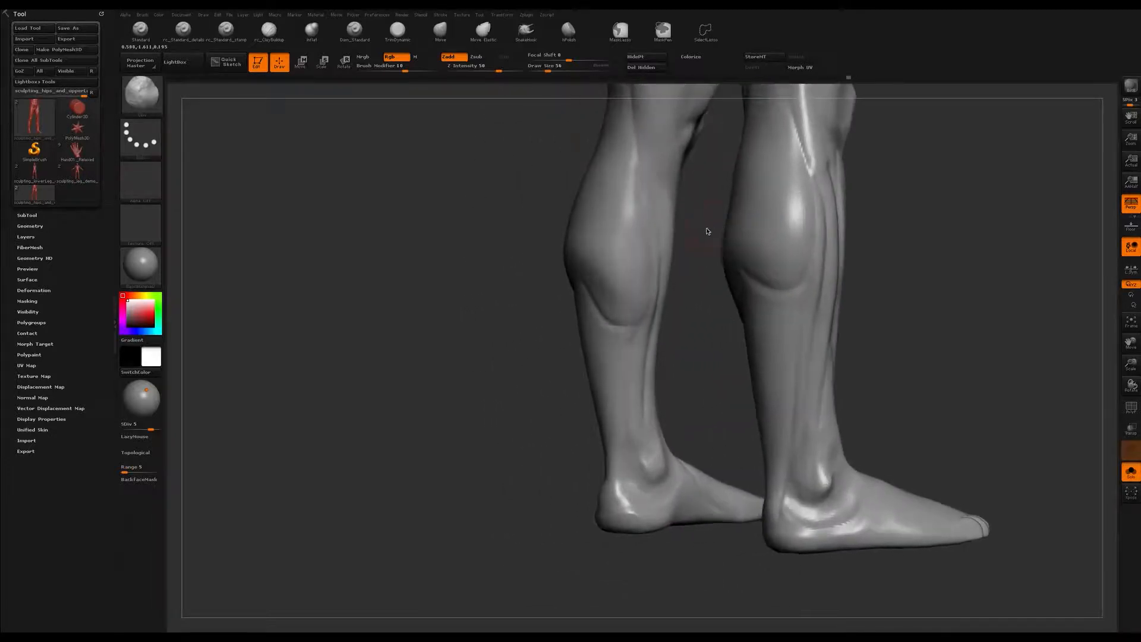
mouse_move(678, 228)
mouse_down()
mouse_move(611, 237)
mouse_move(683, 224)
mouse_move(669, 229)
mouse_move(665, 206)
mouse_up()
key(ctrl)
mouse_move(843, 191)
mouse_down()
mouse_move(838, 216)
mouse_move(870, 199)
mouse_move(829, 203)
mouse_move(861, 183)
mouse_move(865, 215)
mouse_up()
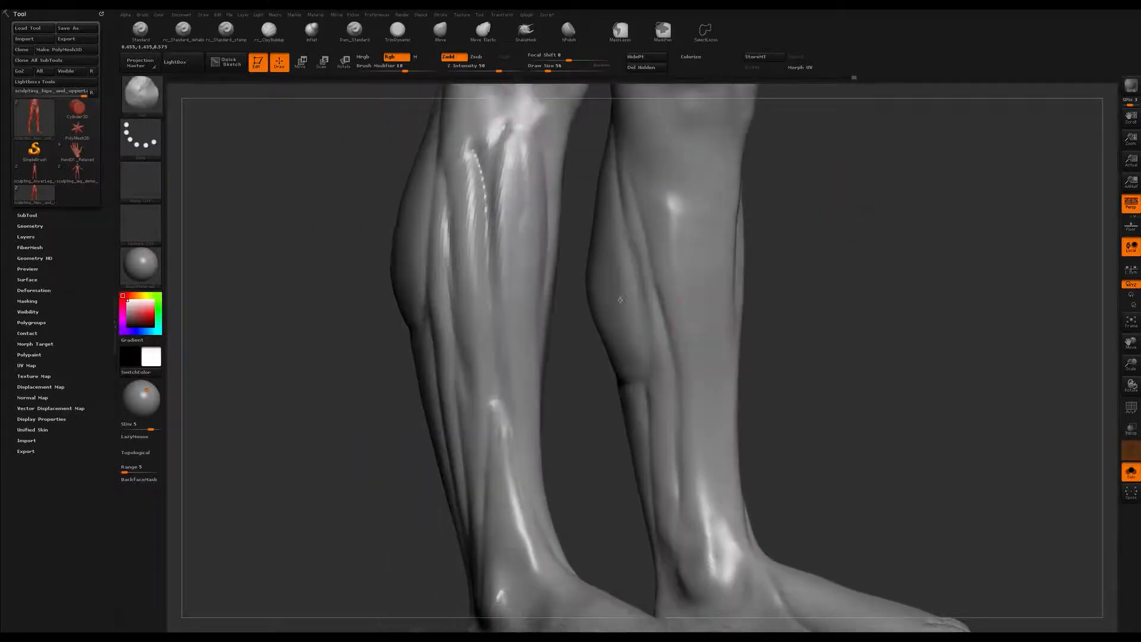
Switch to the hPolish brush, enlarge it to 145 and flatten the inner tibia surface below the knee.
key(s)
drag(670, 304, 675, 302)
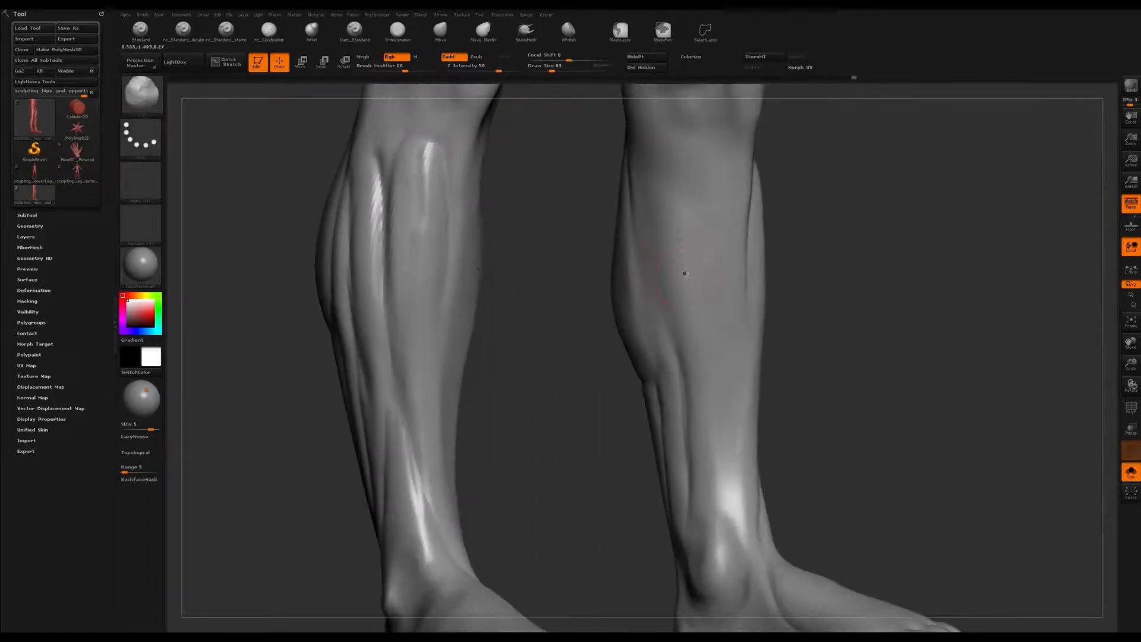
key(b)
key(h)
key(p)
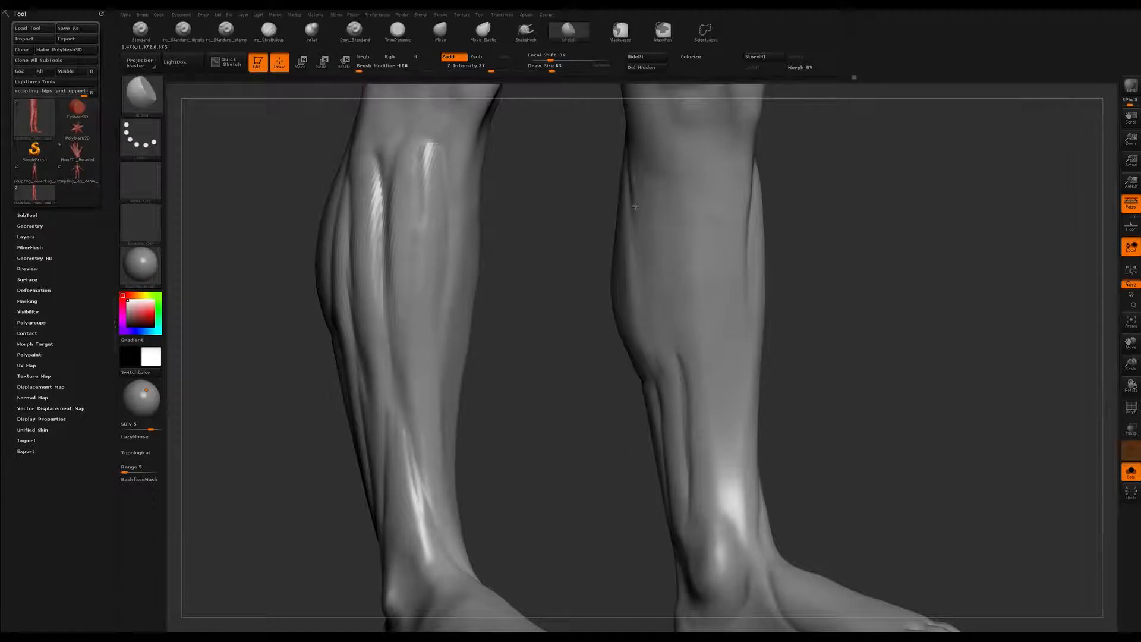
mouse_move(699, 265)
right_down()
mouse_move(672, 260)
mouse_move(689, 276)
right_up()
key(bracketright)
key(bracketright)
key(bracketright)
mouse_move(700, 308)
mouse_down()
mouse_move(700, 272)
mouse_move(673, 236)
mouse_up()
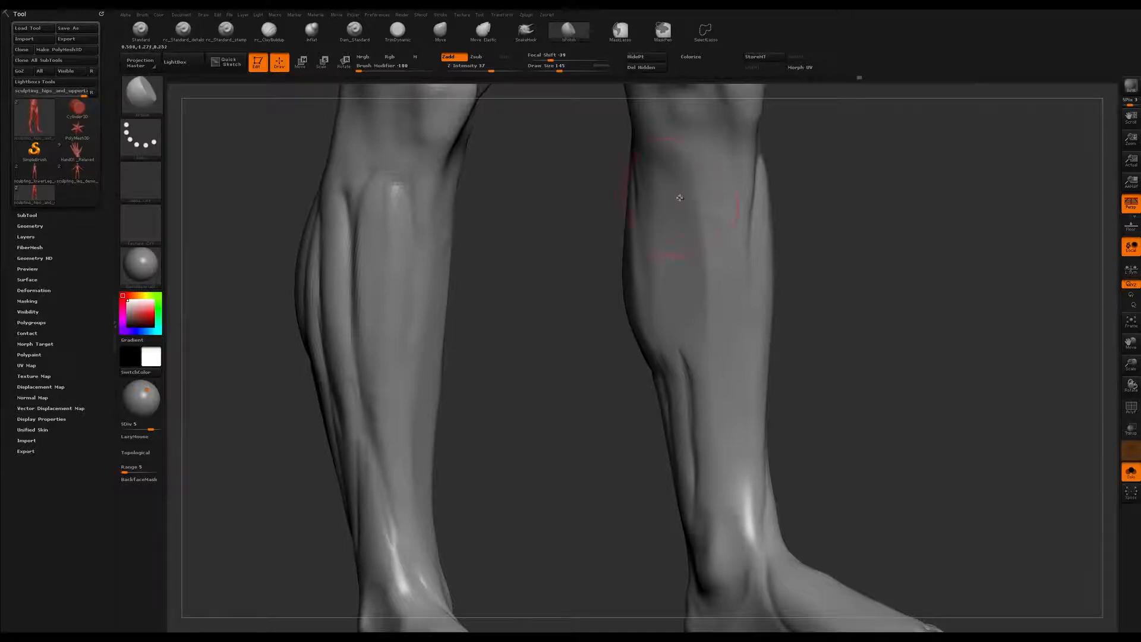
right_drag(652, 232, 659, 205)
right_drag(703, 155, 654, 274)
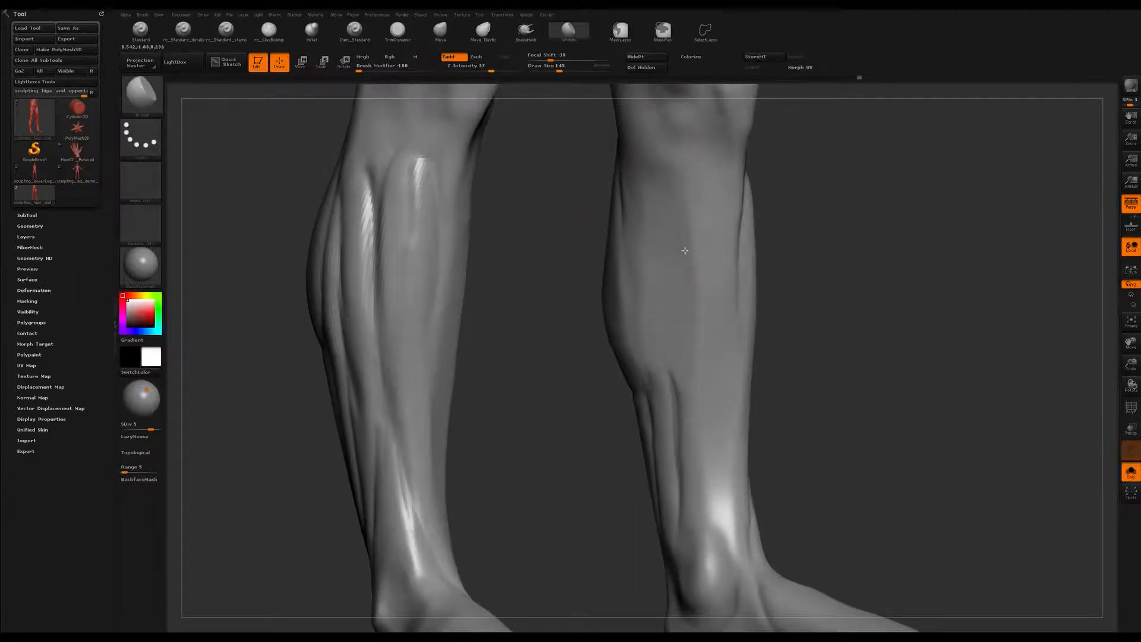
Reduce the draw size to 128 and polish the flat plane of the tibia down the front of the shin.
right_drag(685, 250, 701, 242)
key(s)
drag(704, 234, 701, 234)
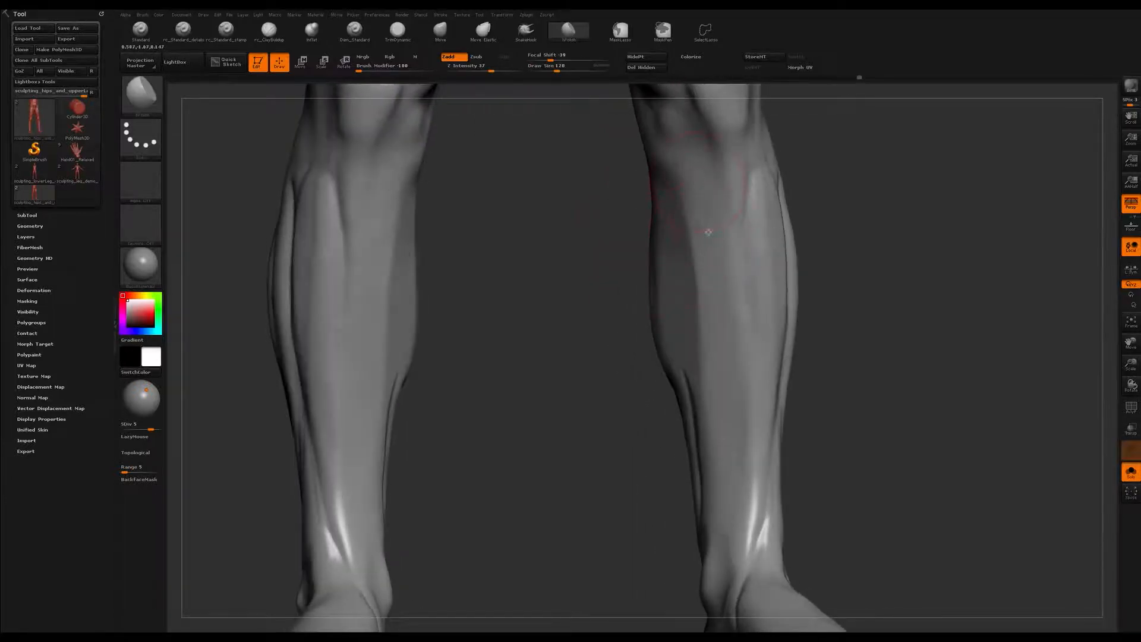
right_drag(710, 356, 709, 316)
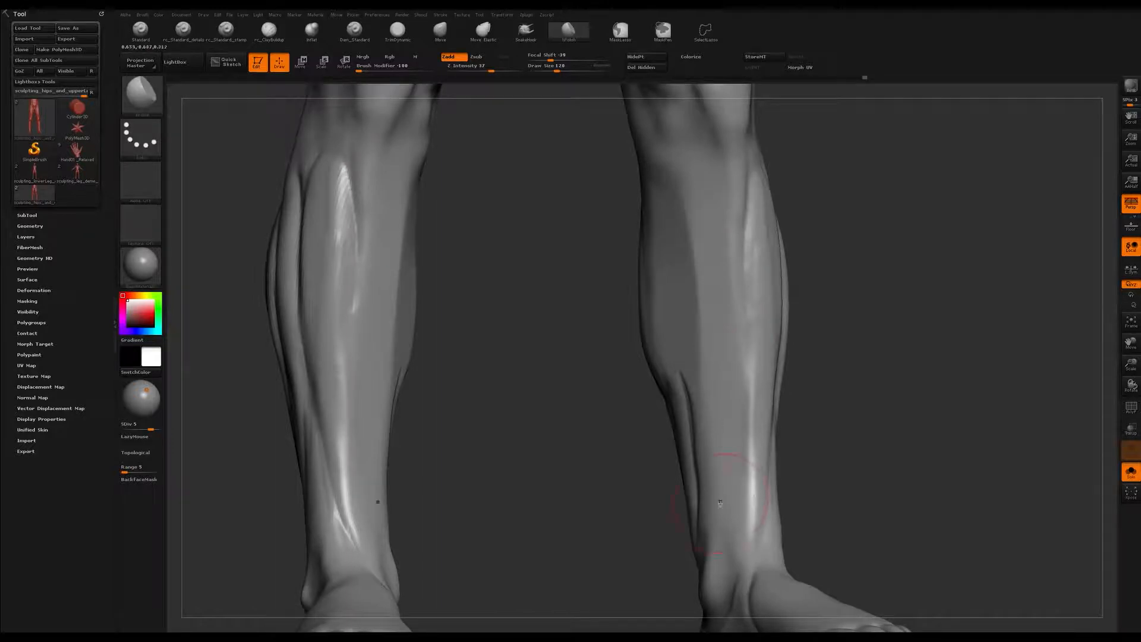
mouse_move(674, 227)
right_down()
mouse_move(677, 272)
mouse_move(665, 221)
right_up()
Switch to the Dam_Standard brush and cut a groove down the inner leg between the tibia and the calf.
key(b)
key(d)
key(s)
drag(678, 162, 691, 341)
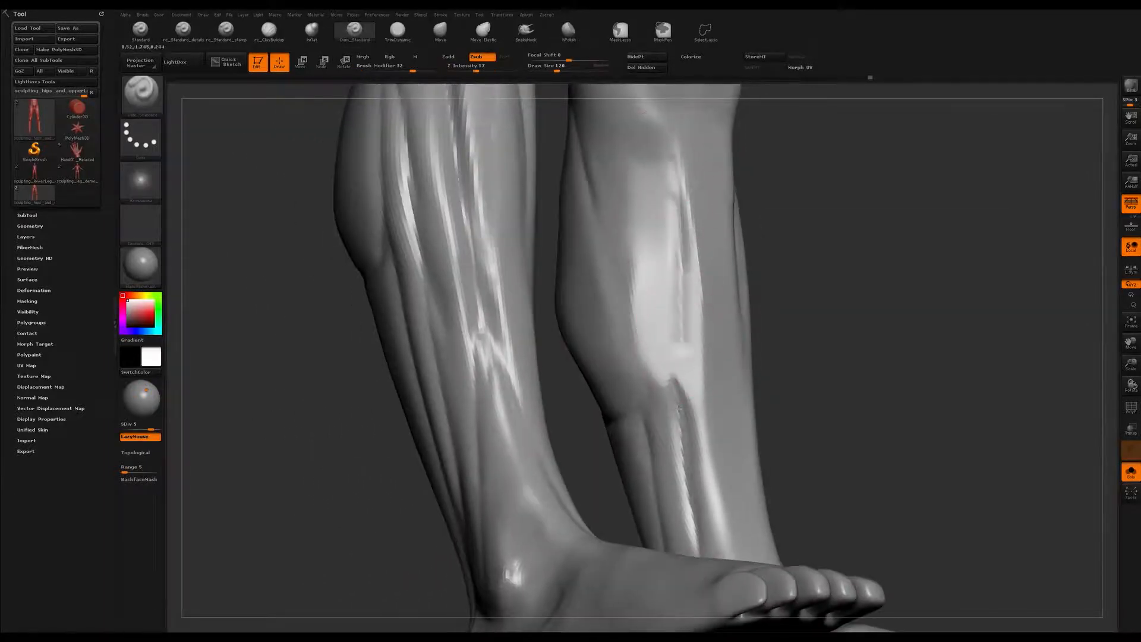
alt+right_drag(691, 343, 676, 297)
drag(662, 179, 668, 405)
mouse_move(667, 406)
ctrl+right_down()
mouse_move(667, 358)
mouse_move(666, 386)
ctrl+right_up()
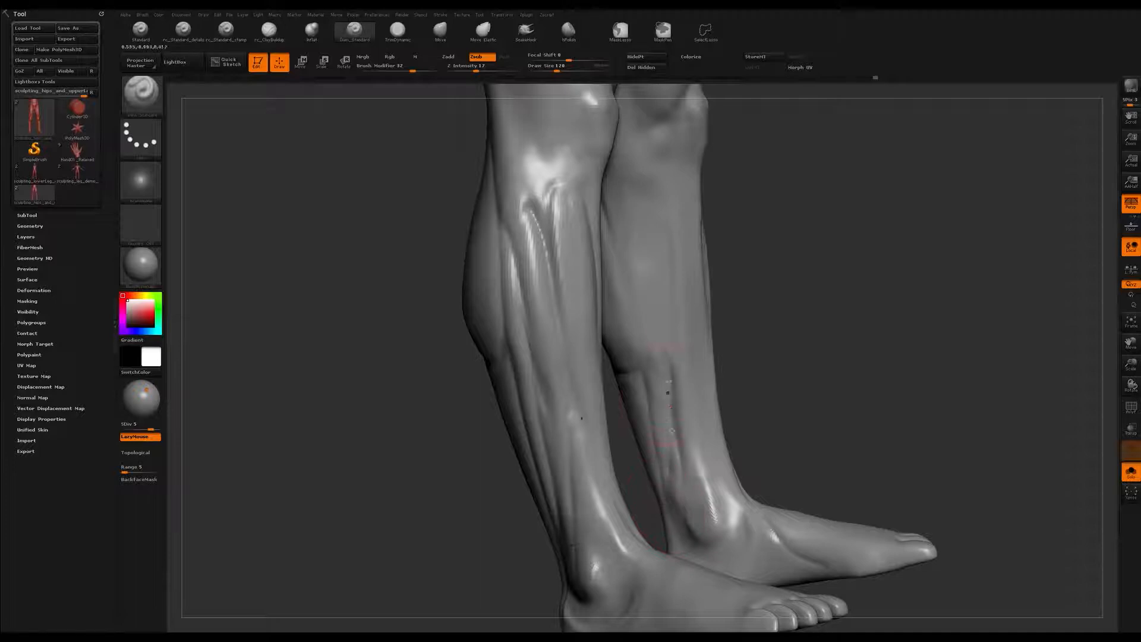
Set the draw size to 87 and carve the inner calf muscle's edge from below the knee to its lower end.
mouse_move(634, 239)
right_down()
mouse_move(666, 268)
mouse_move(614, 262)
mouse_move(654, 286)
mouse_move(650, 229)
mouse_move(616, 182)
mouse_move(657, 175)
mouse_move(571, 133)
right_up()
key(s)
click(647, 265)
right_drag(633, 248, 618, 205)
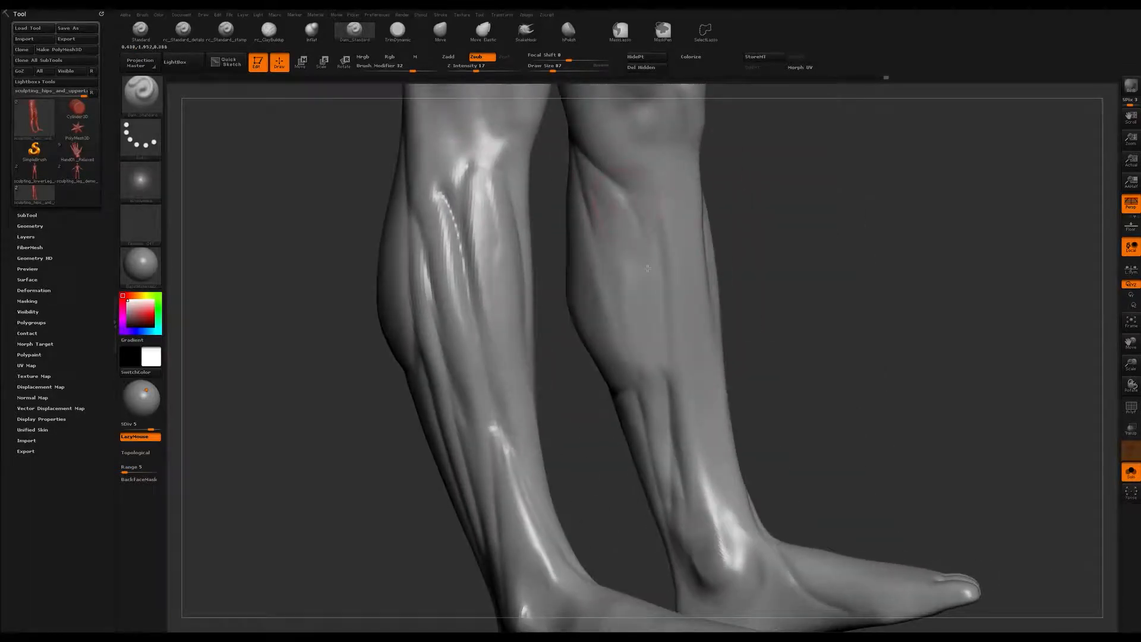
drag(637, 220, 642, 404)
right_drag(667, 343, 656, 310)
right_drag(623, 396, 650, 337)
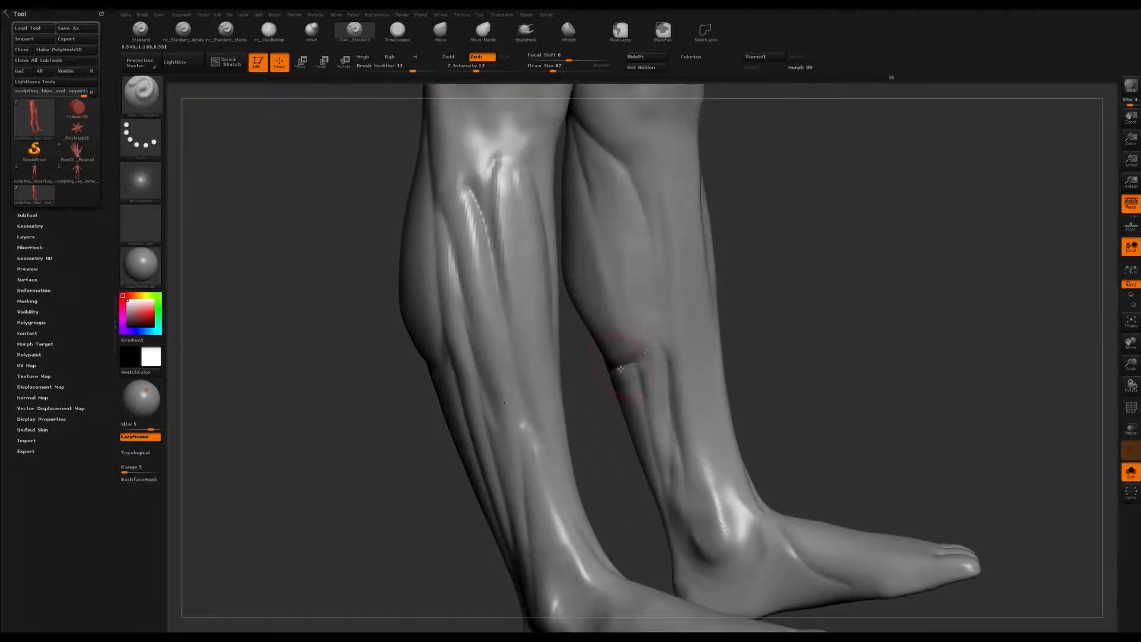
Reduce the draw size to 68 and sharpen the groove along the tibia's inner edge beside the calf.
mouse_move(655, 315)
right_down()
mouse_move(619, 312)
mouse_move(637, 305)
right_up()
key(s)
drag(655, 209, 667, 363)
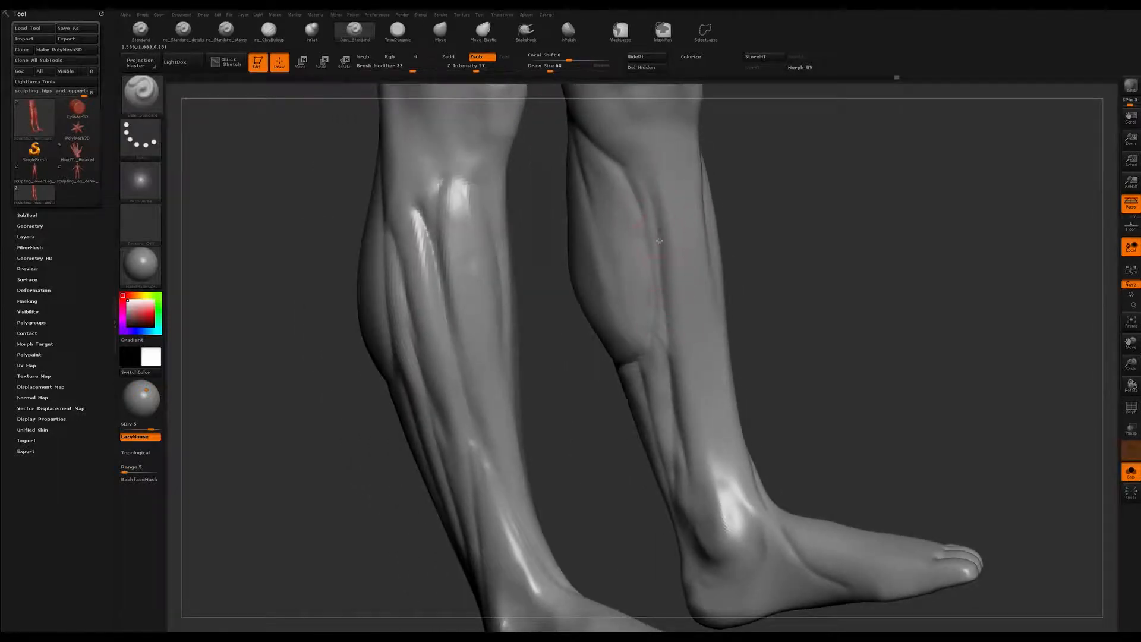
right_drag(671, 396, 696, 285)
key(shift)
mouse_move(630, 451)
right_down()
mouse_move(646, 455)
mouse_move(611, 339)
mouse_move(594, 325)
mouse_move(618, 272)
right_up()
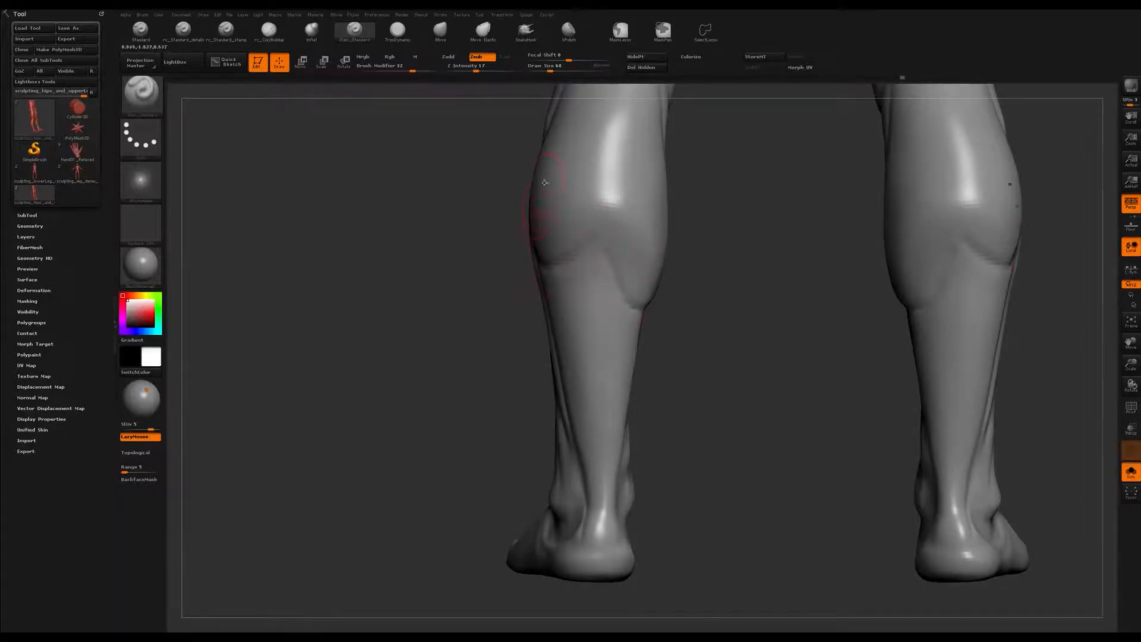
Lay a transpose line across the back of the calf to check the slant between its outer and inner heads.
key(w)
mouse_move(535, 188)
mouse_down()
mouse_move(560, 216)
mouse_move(662, 265)
mouse_up()
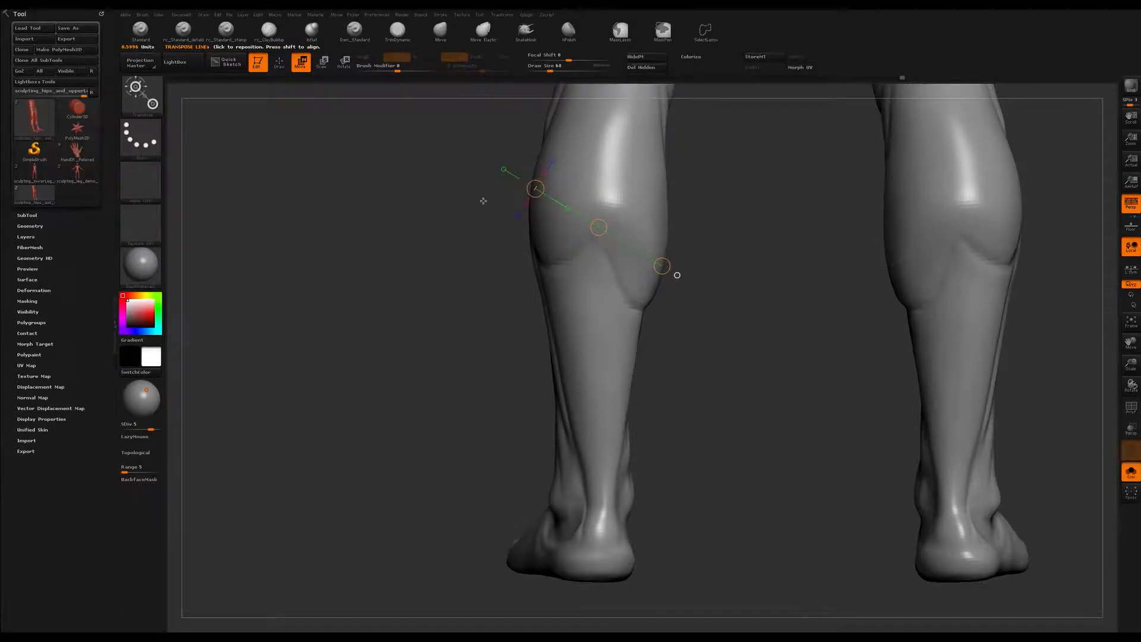
key(q)
mouse_move(741, 246)
mouse_down()
mouse_move(744, 219)
mouse_move(750, 232)
mouse_up()
Smooth the area below the calf and build up the outer calf head's lower end with the rc_ClayBuildup brush.
shift+drag(609, 282, 610, 326)
right_drag(610, 326, 614, 297)
click(265, 38)
drag(371, 264, 484, 303)
key(s)
drag(530, 215, 534, 215)
mouse_move(533, 215)
right_down()
mouse_move(535, 181)
mouse_move(505, 196)
mouse_move(625, 206)
mouse_move(654, 196)
mouse_move(601, 214)
right_up()
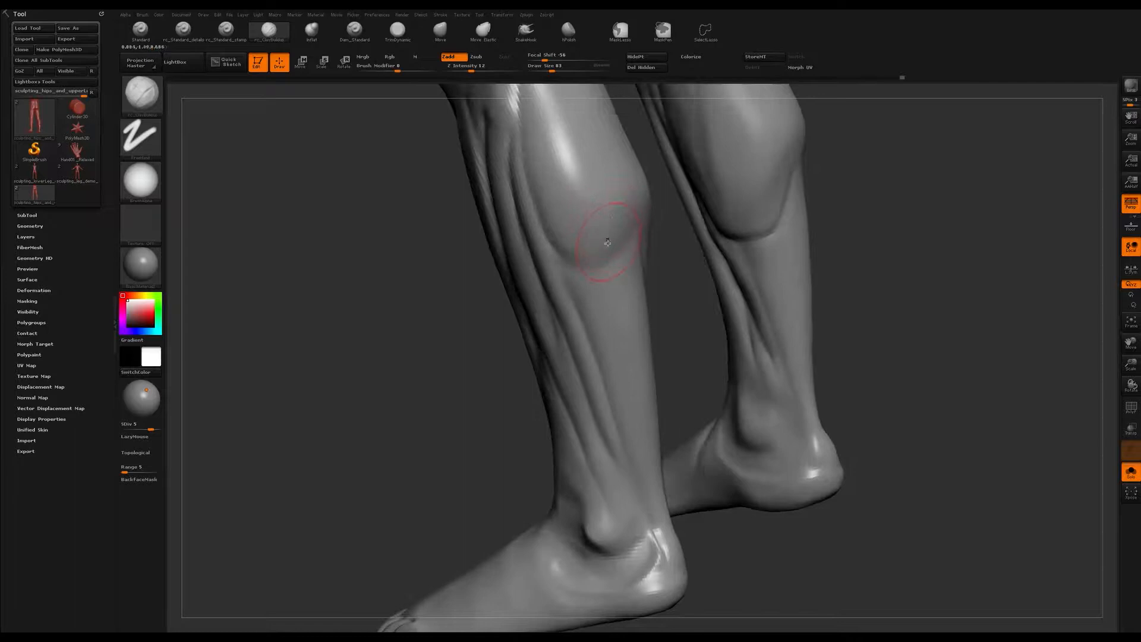
Enlarge the brush and build up the upper outer side of the calf below the knee.
mouse_move(561, 227)
right_down()
mouse_move(586, 290)
mouse_move(616, 227)
mouse_move(642, 207)
mouse_move(660, 247)
mouse_move(642, 286)
mouse_move(535, 208)
mouse_move(502, 158)
right_up()
key(s)
drag(494, 151, 498, 152)
alt+right_drag(498, 152, 537, 216)
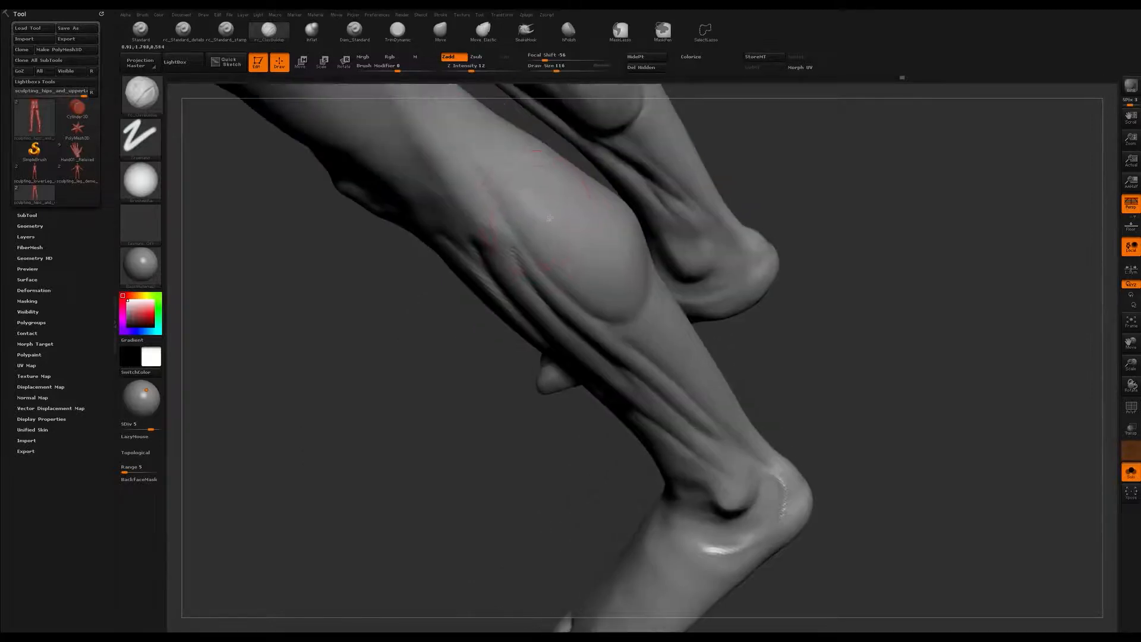
drag(520, 217, 535, 237)
right_drag(584, 281, 599, 154)
Switch to the Move brush at draw size 158 and adjust the outer leg contour just below the knee.
click(440, 30)
key(s)
key(s)
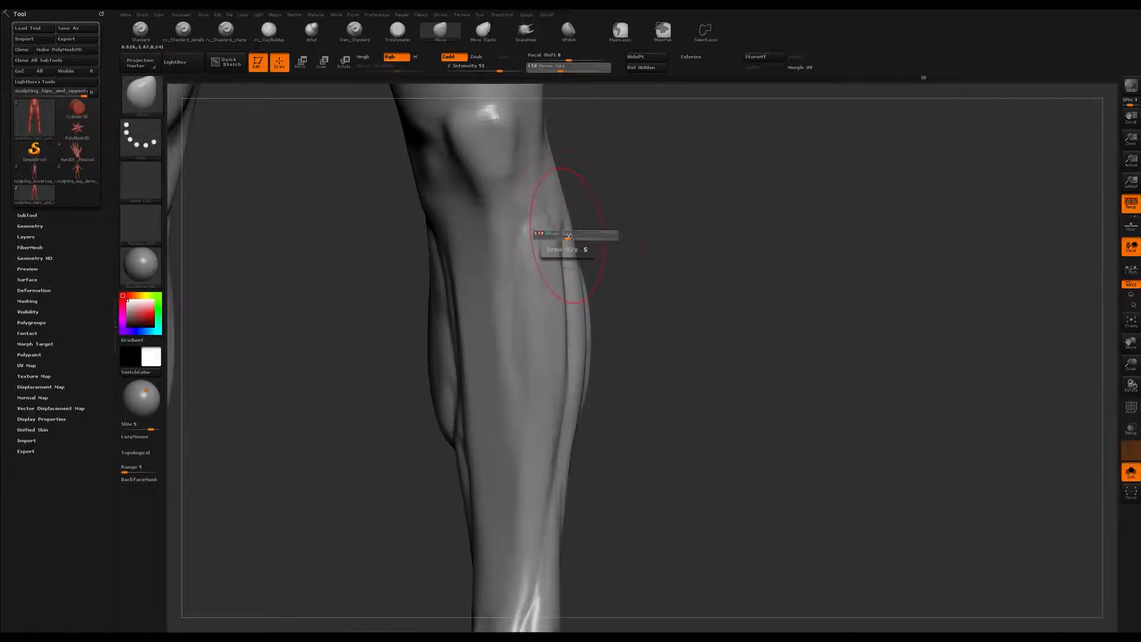
drag(574, 239, 563, 232)
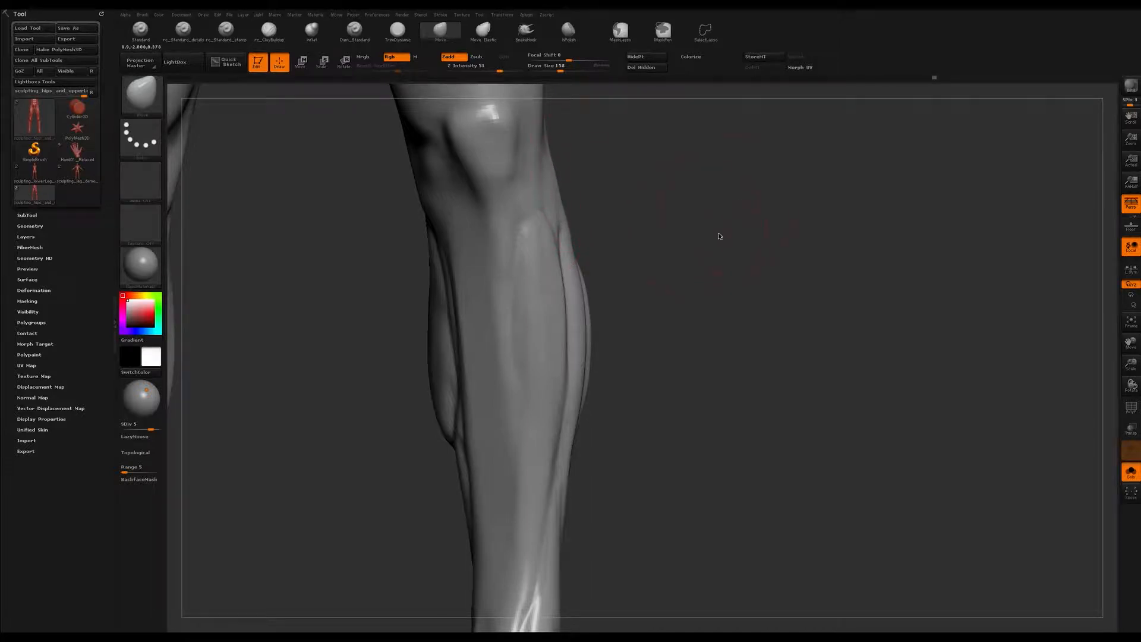
drag(572, 244, 566, 242)
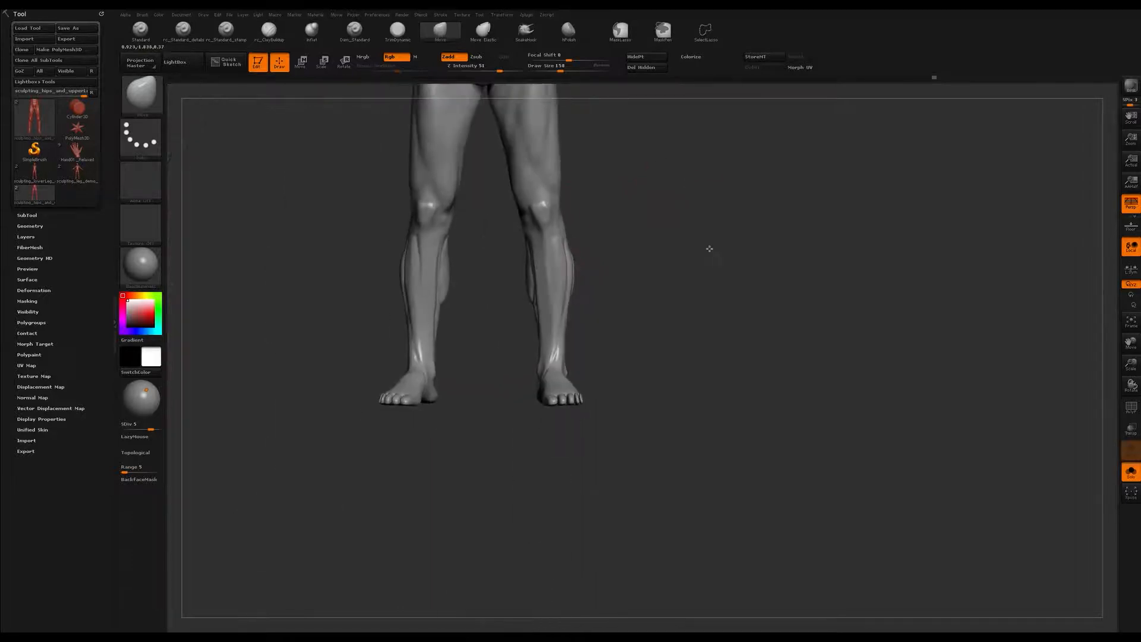
Refine the outer calf silhouette from the front, reduce the draw size to 87 and nudge the calf's shape.
alt+drag(704, 222, 725, 292)
mouse_move(592, 263)
mouse_down()
mouse_move(593, 285)
mouse_move(588, 265)
mouse_up()
drag(599, 335, 589, 324)
drag(592, 285, 593, 281)
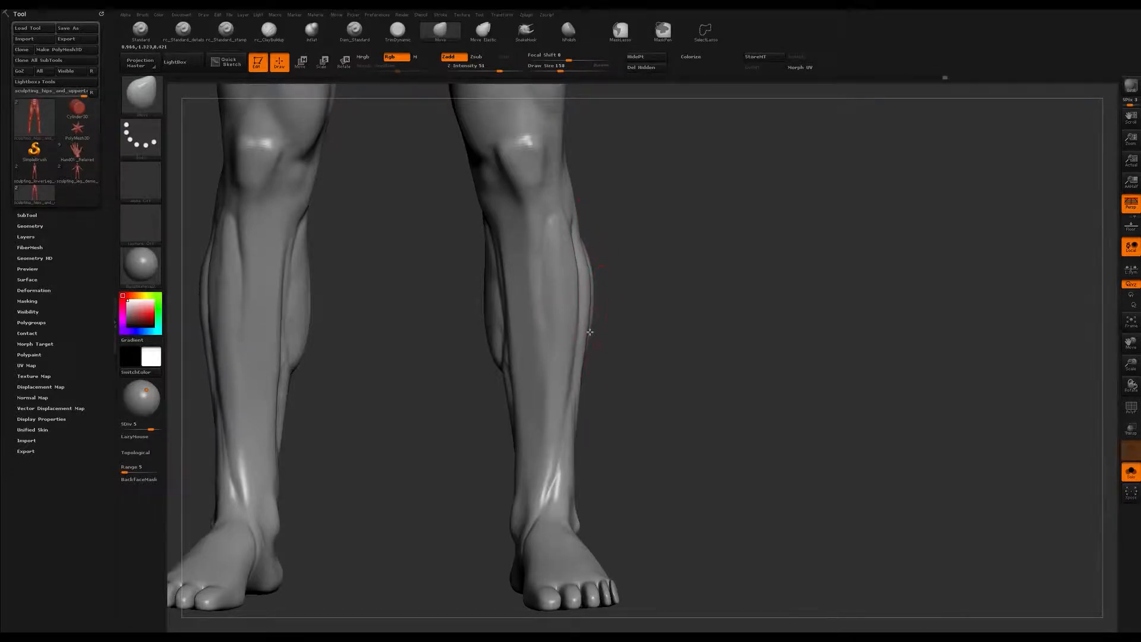
mouse_move(624, 329)
mouse_down()
mouse_move(524, 337)
mouse_move(574, 334)
mouse_up()
key(s)
drag(637, 260, 620, 243)
mouse_move(519, 268)
mouse_down()
mouse_move(561, 265)
mouse_move(563, 280)
mouse_move(519, 285)
mouse_up()
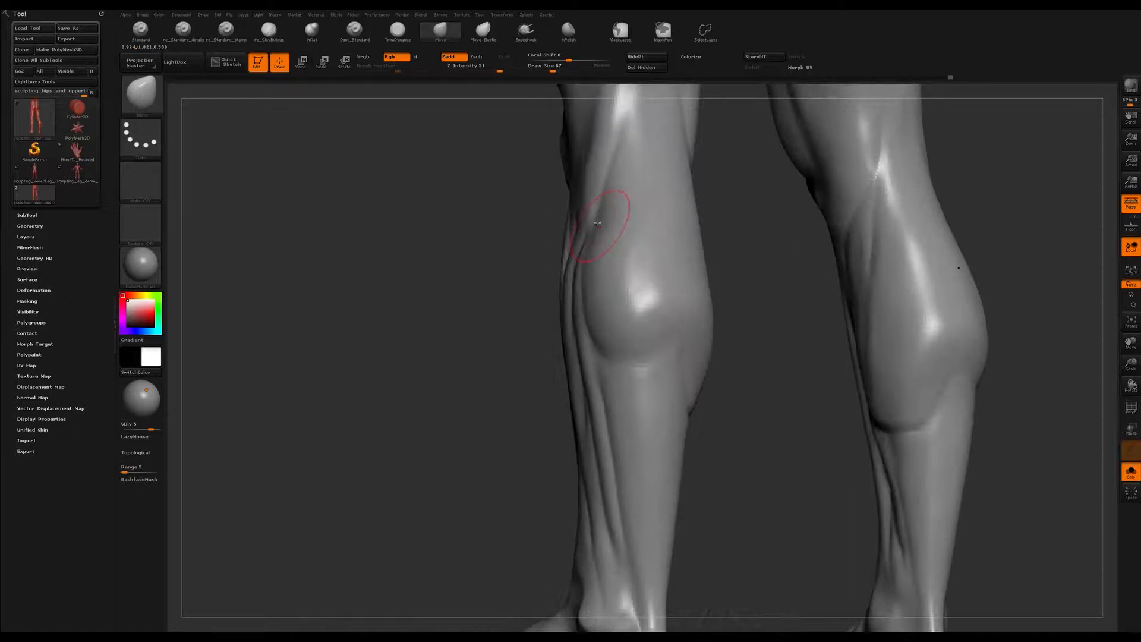
Switch to the rc_ClayBuildup brush, fill the upper calf below the knee pit and set the draw size to 128.
click(269, 30)
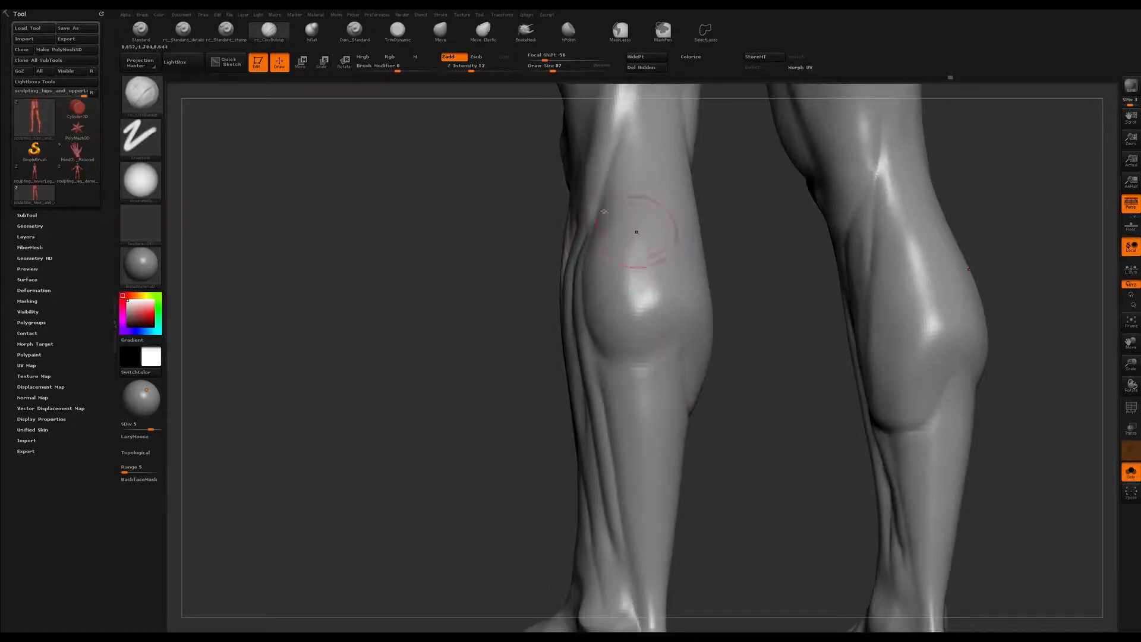
right_drag(644, 148, 619, 144)
drag(638, 113, 654, 133)
mouse_move(665, 135)
alt+right_down()
mouse_move(656, 236)
mouse_move(672, 237)
mouse_move(634, 246)
alt+right_up()
key(s)
drag(634, 245, 645, 248)
mouse_move(645, 248)
right_down()
mouse_move(624, 241)
mouse_move(646, 186)
right_up()
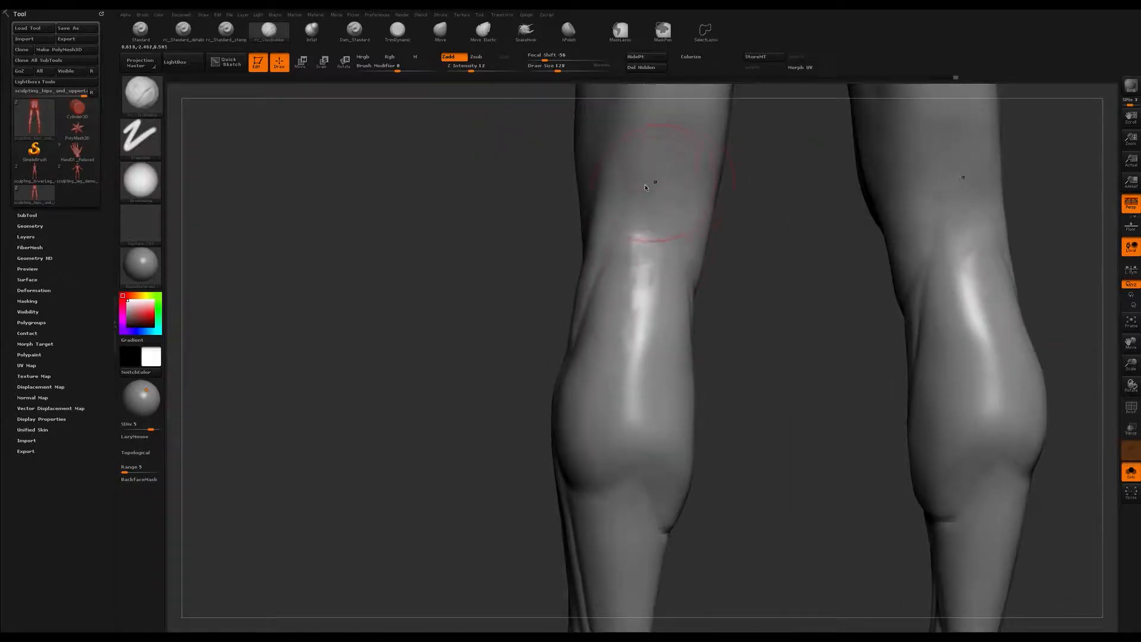
Build up the rounded form behind the knee and blend it into the top of the calf.
drag(644, 189, 664, 198)
mouse_move(664, 198)
right_down()
mouse_move(684, 205)
mouse_move(659, 202)
right_up()
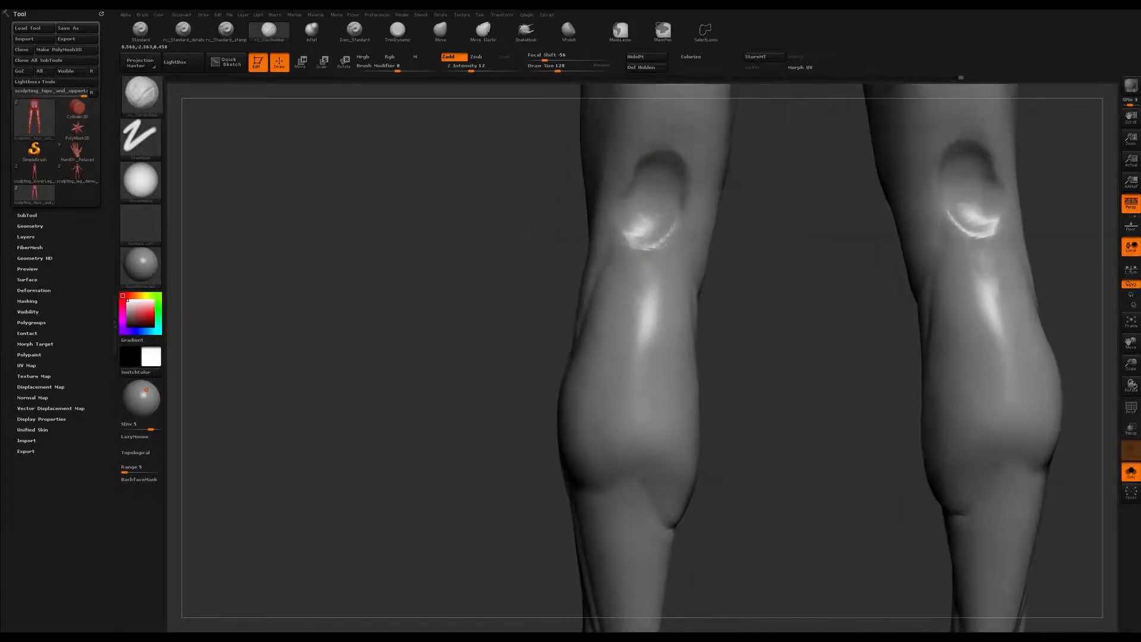
drag(639, 251, 661, 221)
mouse_move(661, 202)
right_down()
mouse_move(683, 186)
mouse_move(626, 223)
right_up()
mouse_move(661, 204)
mouse_down()
mouse_move(656, 277)
mouse_move(638, 301)
mouse_move(692, 273)
mouse_move(634, 274)
mouse_up()
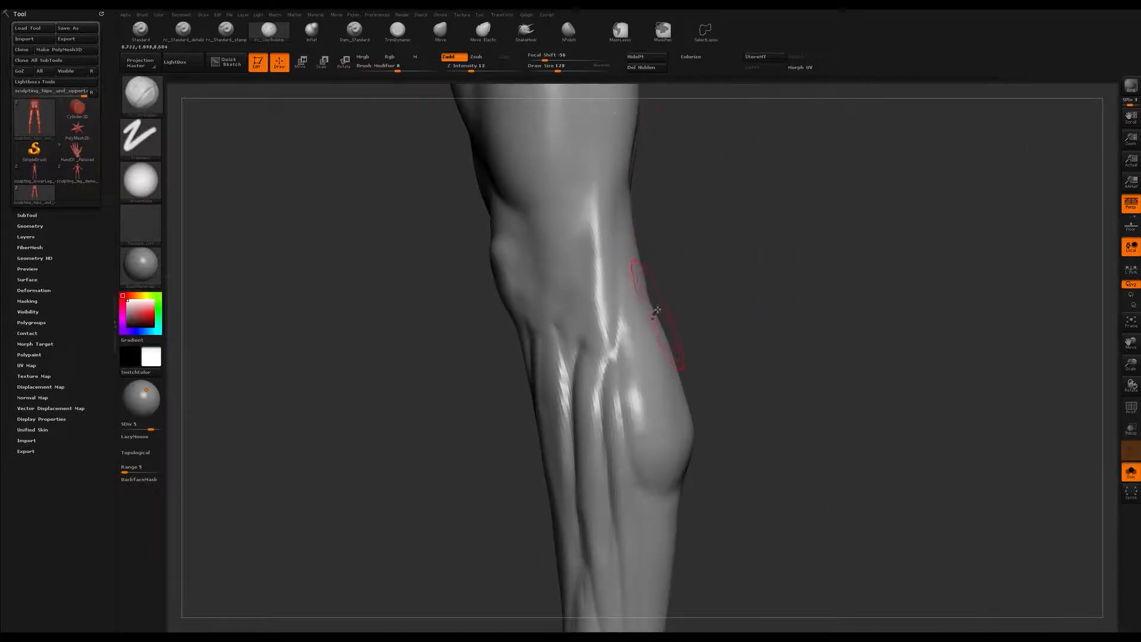
Reduce the draw size to 56, refine and smooth the muscle tops below the outer knee, and enlarge the brush again.
mouse_move(759, 409)
alt+mouse_down()
mouse_move(777, 232)
mouse_move(811, 226)
mouse_move(629, 268)
mouse_move(637, 246)
alt+mouse_up()
key(s)
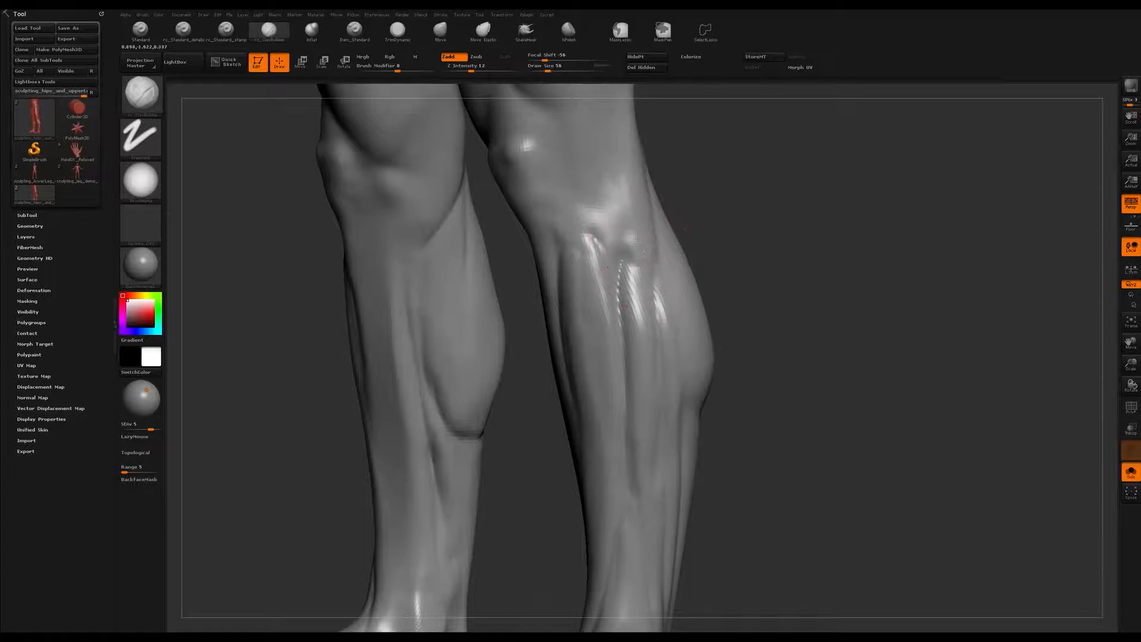
right_drag(635, 245, 642, 209)
shift+drag(631, 214, 622, 192)
mouse_move(649, 221)
right_down()
mouse_move(636, 209)
mouse_move(662, 213)
mouse_move(636, 215)
mouse_move(661, 216)
mouse_move(621, 190)
right_up()
key(bracketright)
key(bracketright)
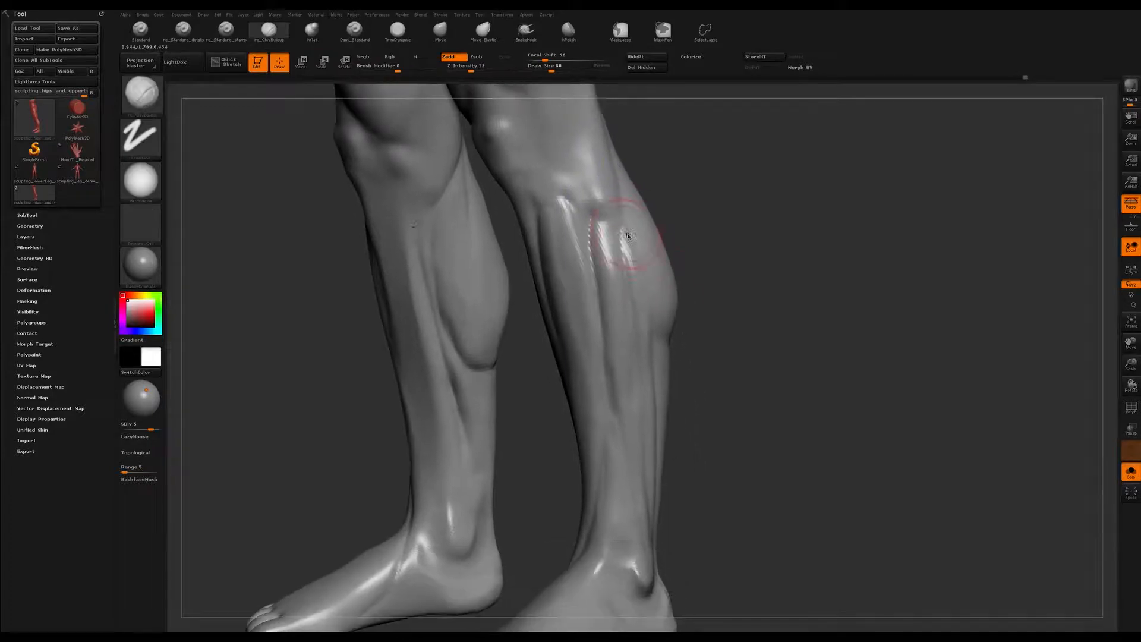
Set the draw size to 101, fill out the long outer lower-leg muscles and smooth their surface toward the ankle.
mouse_move(598, 248)
alt+right_down()
mouse_move(589, 238)
mouse_move(599, 247)
alt+right_up()
key(s)
drag(585, 236, 596, 236)
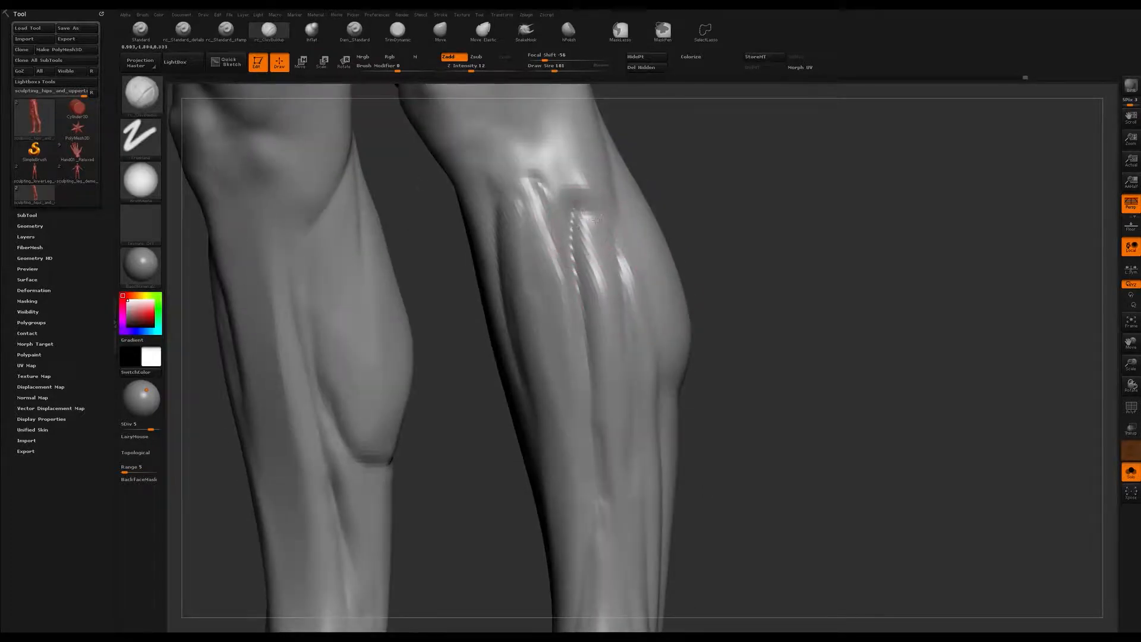
alt+right_drag(595, 277, 604, 234)
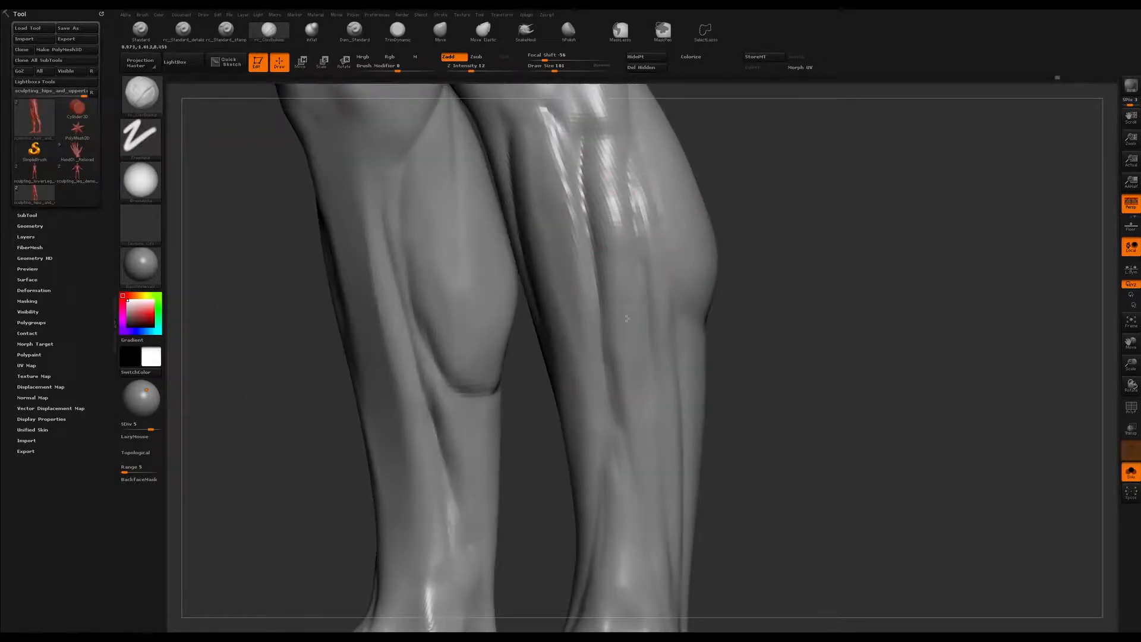
alt+right_drag(647, 376, 610, 302)
drag(624, 355, 628, 317)
mouse_move(629, 317)
alt+right_down()
mouse_move(628, 252)
mouse_move(611, 280)
alt+right_up()
shift+drag(648, 357, 641, 440)
Reduce the brush size and build up the outer ankle bone and the area just above it.
mouse_move(643, 433)
alt+right_down()
mouse_move(614, 362)
mouse_move(623, 312)
mouse_move(523, 323)
alt+right_up()
key(s)
drag(648, 391, 644, 391)
drag(661, 445, 666, 432)
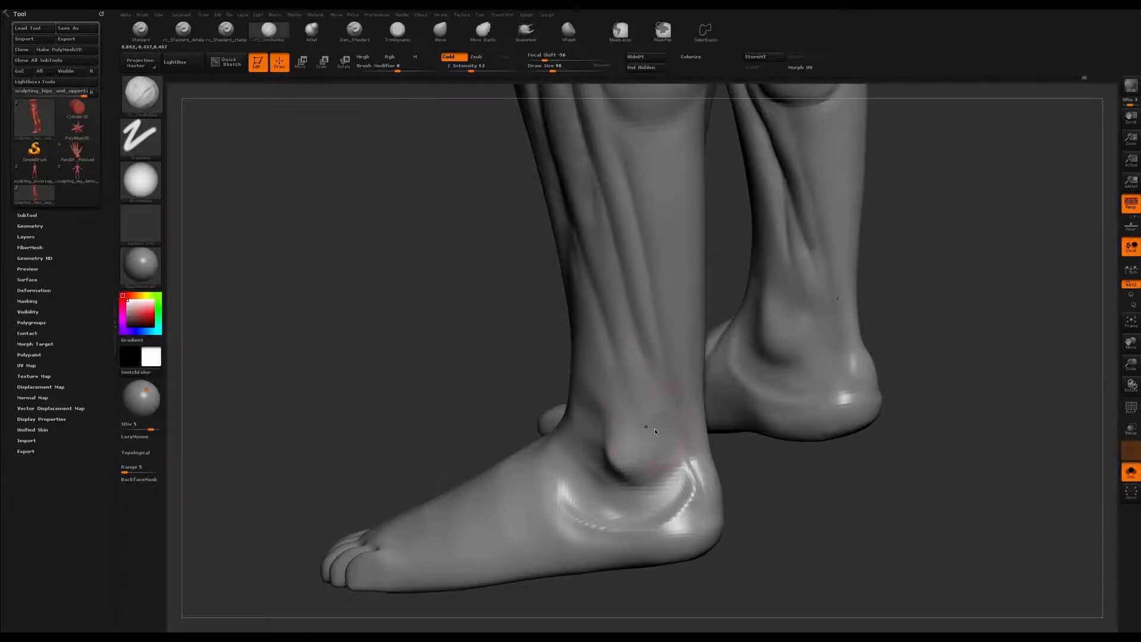
key(s)
drag(653, 384, 652, 383)
alt+right_drag(632, 257, 643, 331)
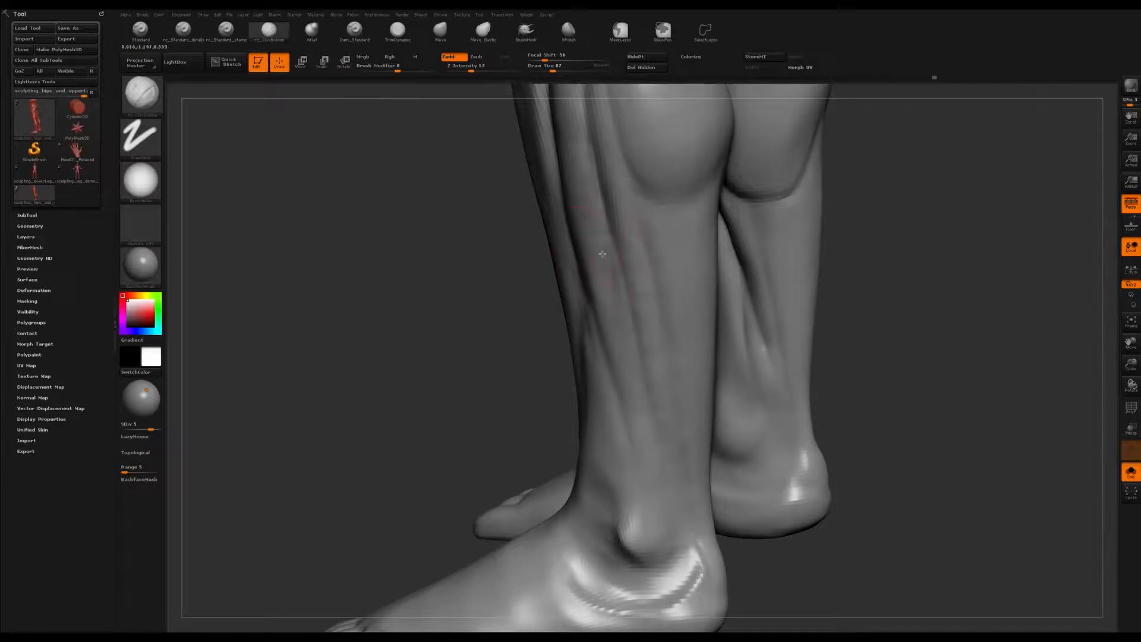
Enlarge the brush to 145, work over the outer tendons below the calf, and reduce the draw size to 112.
right_drag(621, 229, 639, 230)
key(s)
drag(624, 232, 631, 233)
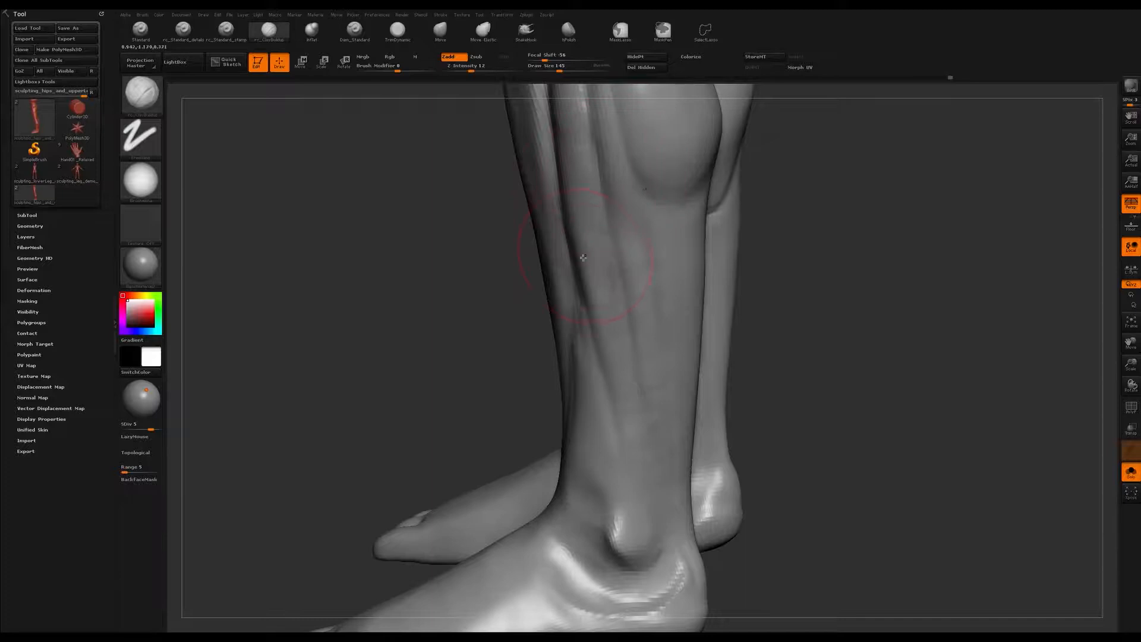
right_drag(587, 256, 634, 281)
key(s)
drag(630, 297, 611, 299)
right_drag(611, 299, 629, 362)
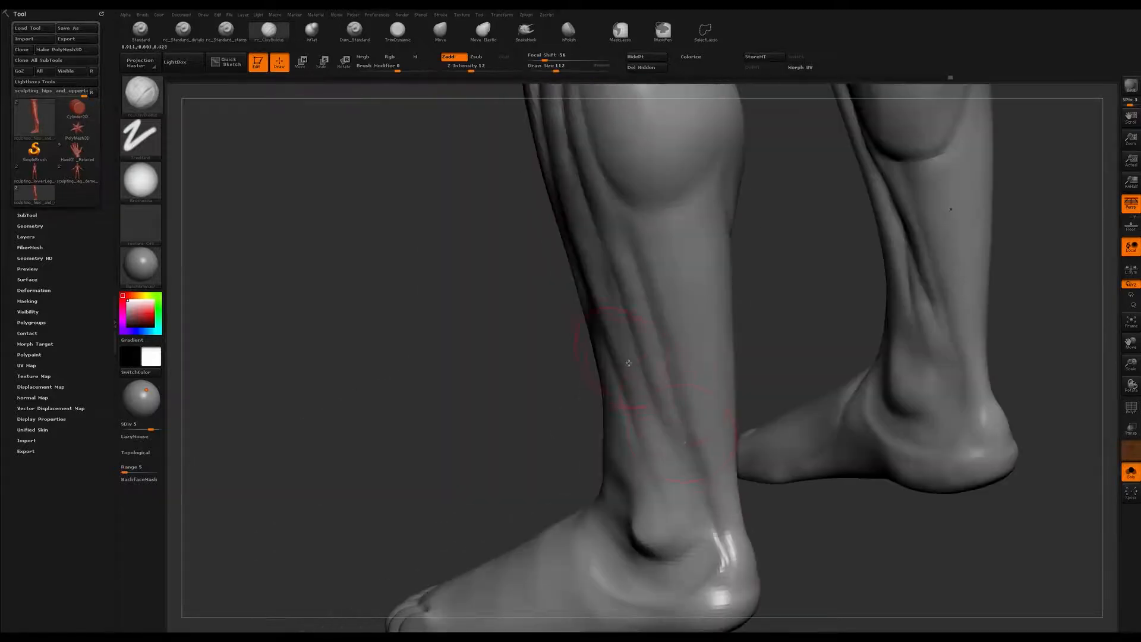
Smooth the outer tendons and soften the transition between the ankle bone and the Achilles tendon.
key(shift)
right_drag(638, 304, 684, 380)
key(s)
drag(685, 383, 684, 383)
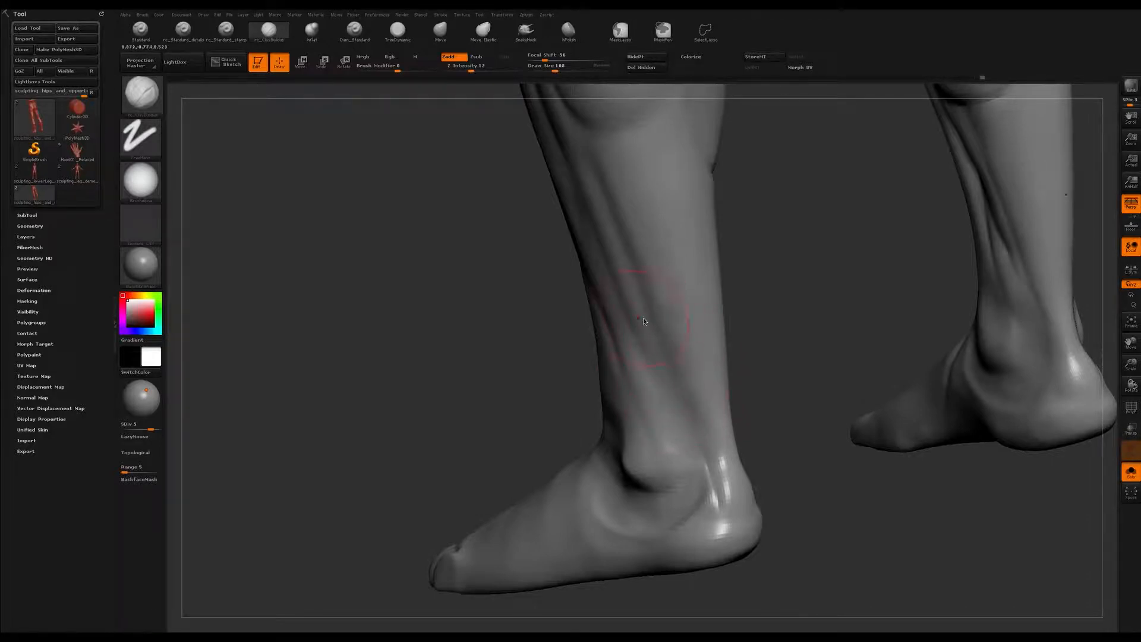
mouse_move(672, 389)
ctrl+right_down()
mouse_move(684, 454)
mouse_move(667, 267)
mouse_move(737, 256)
mouse_move(734, 229)
ctrl+right_up()
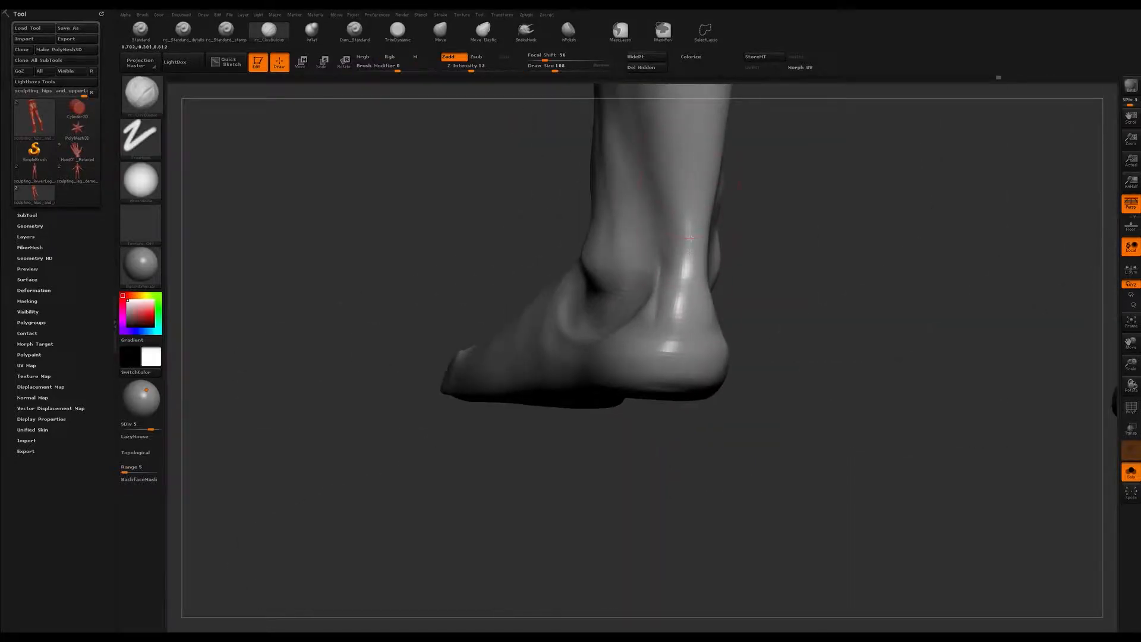
Reduce the brush size and refine the Achilles tendon and the hollow between it and the ankle bone.
mouse_move(687, 234)
right_down()
mouse_move(687, 277)
mouse_move(692, 254)
right_up()
key(s)
key(s)
drag(685, 248, 681, 248)
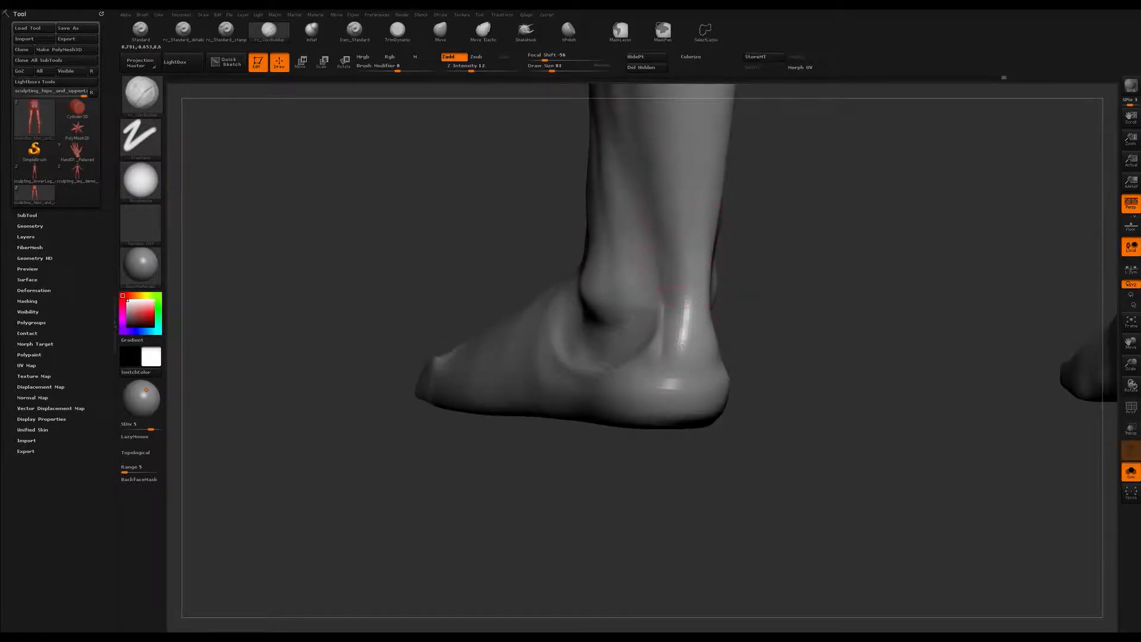
right_drag(688, 349, 712, 351)
key(s)
drag(712, 340, 717, 340)
Set the draw size to 77, then shape and smooth the back and side of the heel.
right_drag(715, 323, 724, 323)
drag(721, 328, 725, 291)
right_drag(743, 351, 736, 383)
key(s)
drag(735, 384, 724, 410)
mouse_move(642, 411)
mouse_down()
mouse_move(703, 415)
mouse_move(715, 394)
mouse_up()
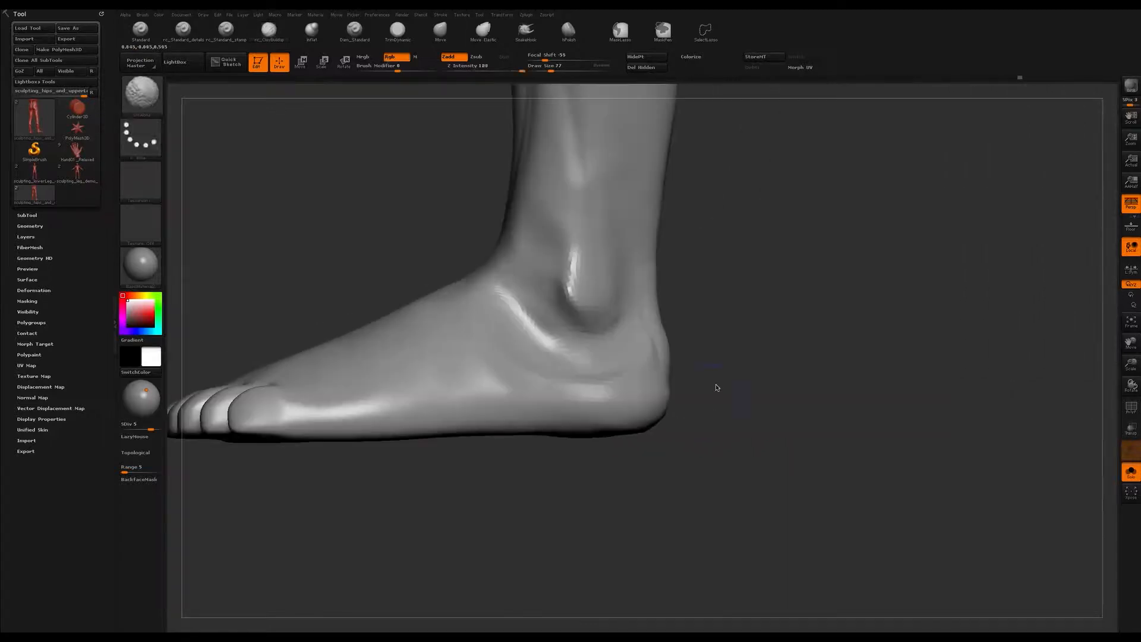
Smooth the Achilles tendon's attachment at the heel, set the draw size to 112 and build up the tendon above it.
drag(681, 318, 672, 303)
key(s)
drag(749, 392, 689, 383)
drag(677, 309, 667, 286)
shift+right_drag(667, 233, 688, 280)
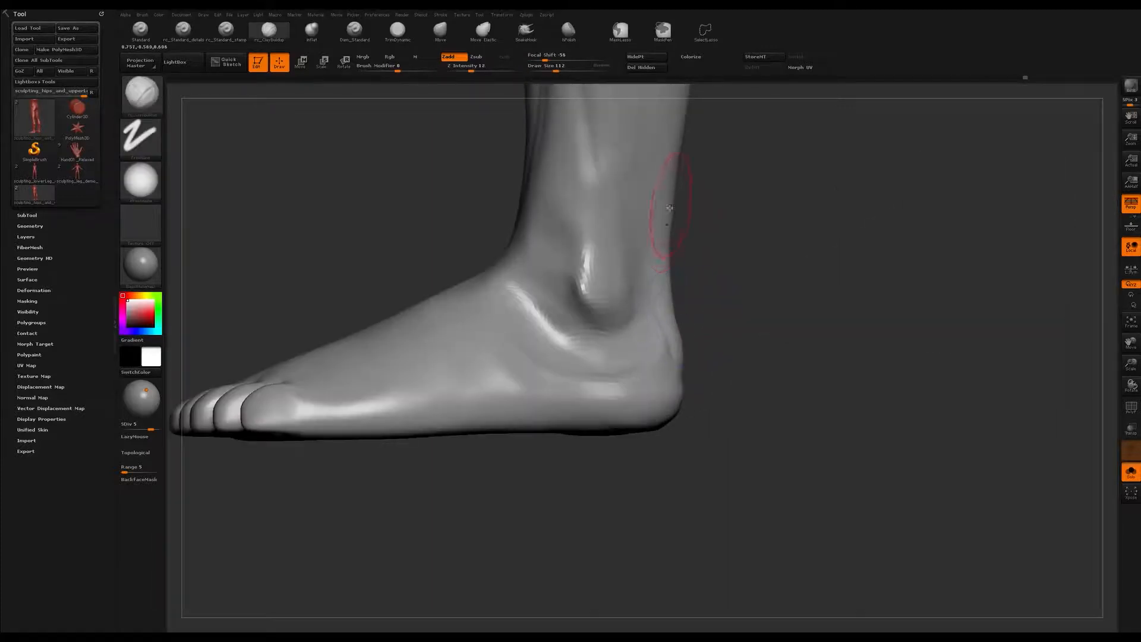
mouse_move(668, 414)
right_down()
mouse_move(682, 273)
mouse_move(700, 326)
mouse_move(688, 305)
mouse_move(660, 354)
right_up()
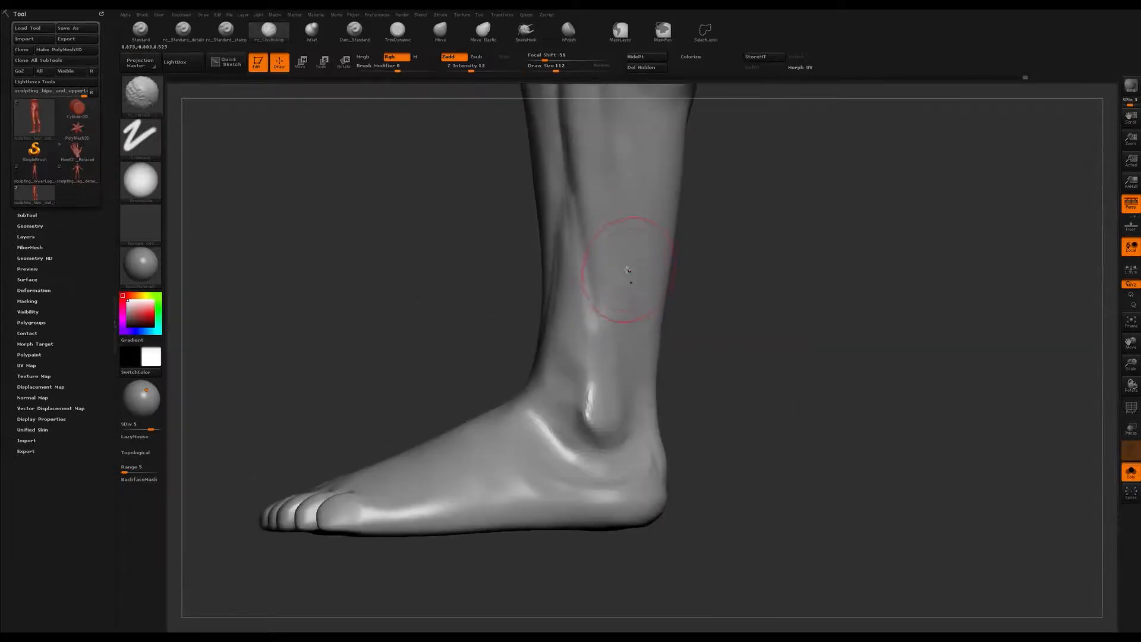
With the Move brush at size 245 and subdivision level 4, pull the Achilles tendon contour backward, and return to level 5.
key(b)
click(664, 255)
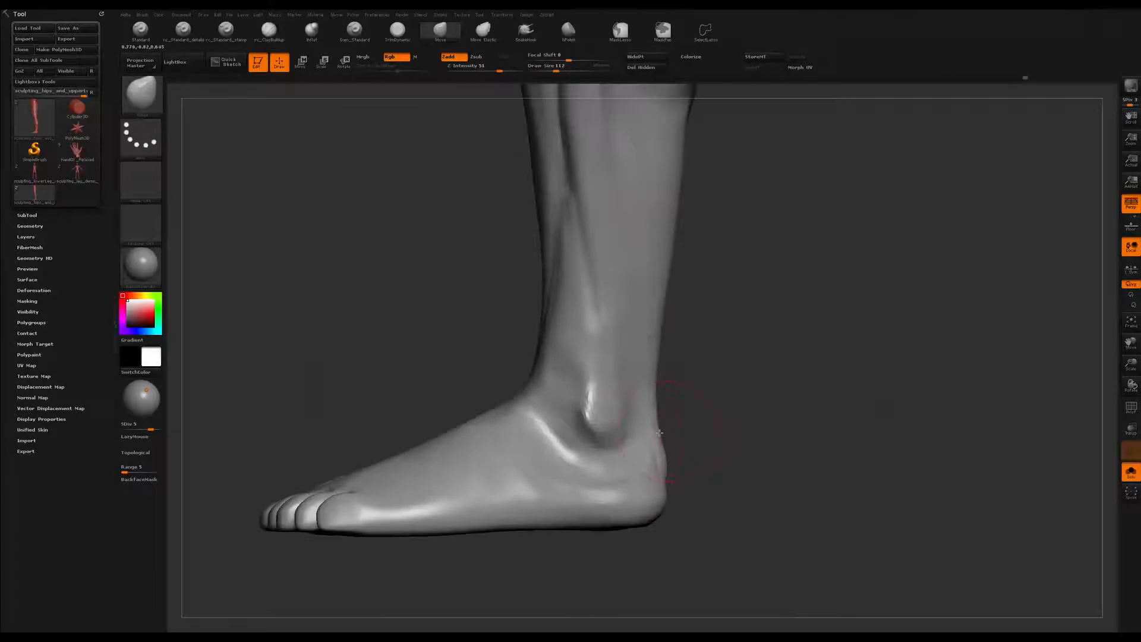
key(s)
key(shift+d)
drag(655, 422, 671, 422)
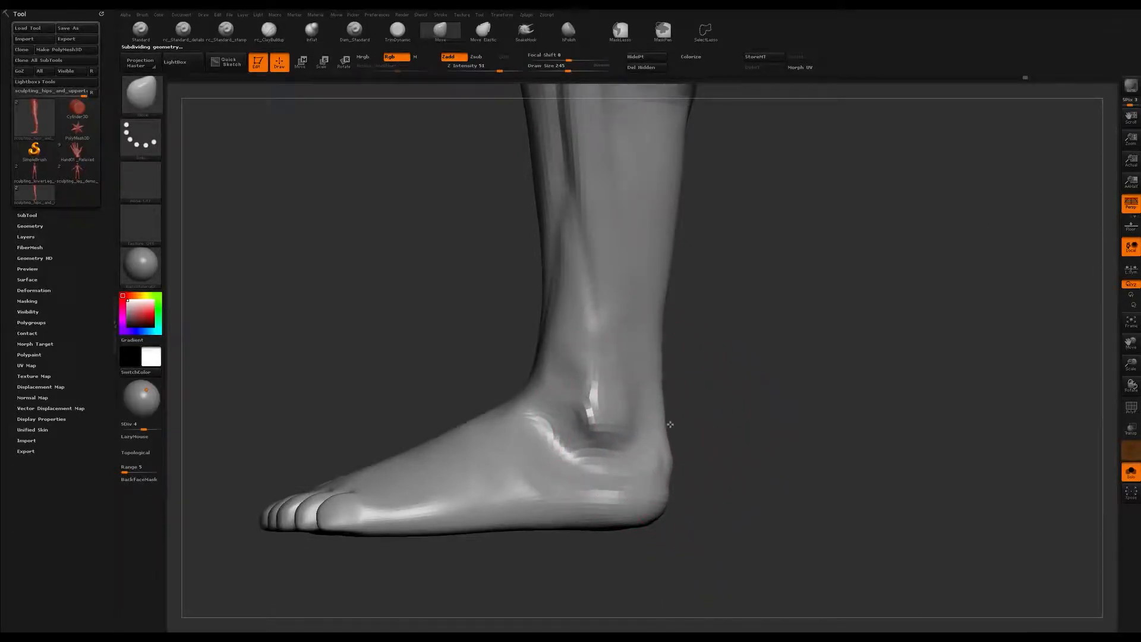
drag(668, 294, 673, 293)
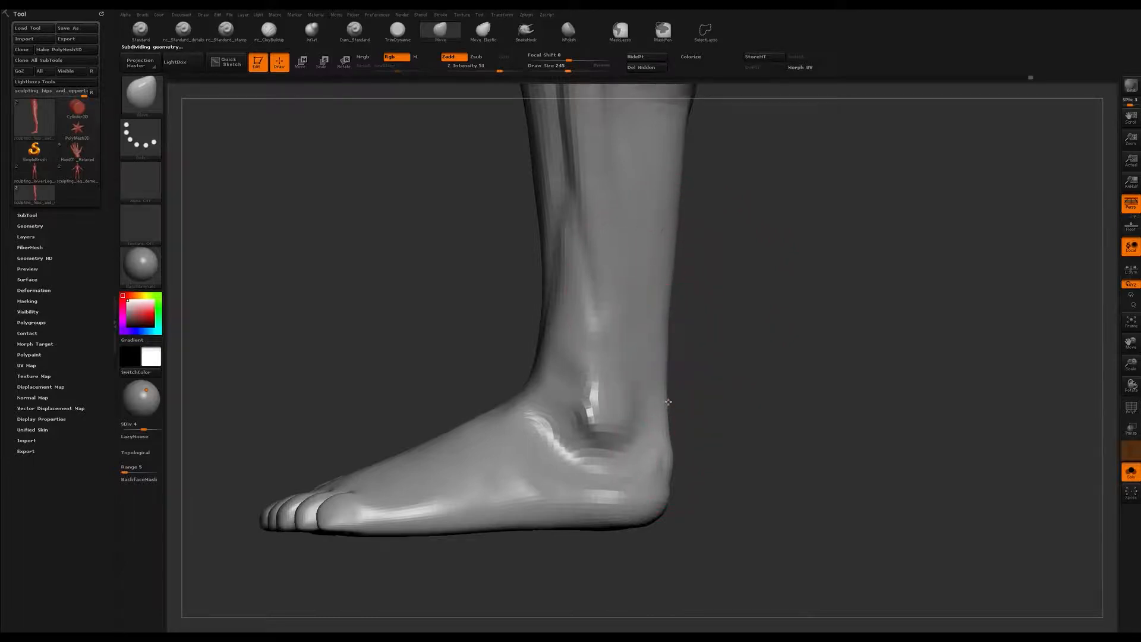
drag(666, 308, 668, 310)
mouse_move(776, 281)
alt+mouse_down()
mouse_move(789, 288)
mouse_move(779, 375)
mouse_move(743, 333)
mouse_move(777, 344)
mouse_move(794, 325)
mouse_move(693, 331)
alt+mouse_up()
key(ctrl+d)
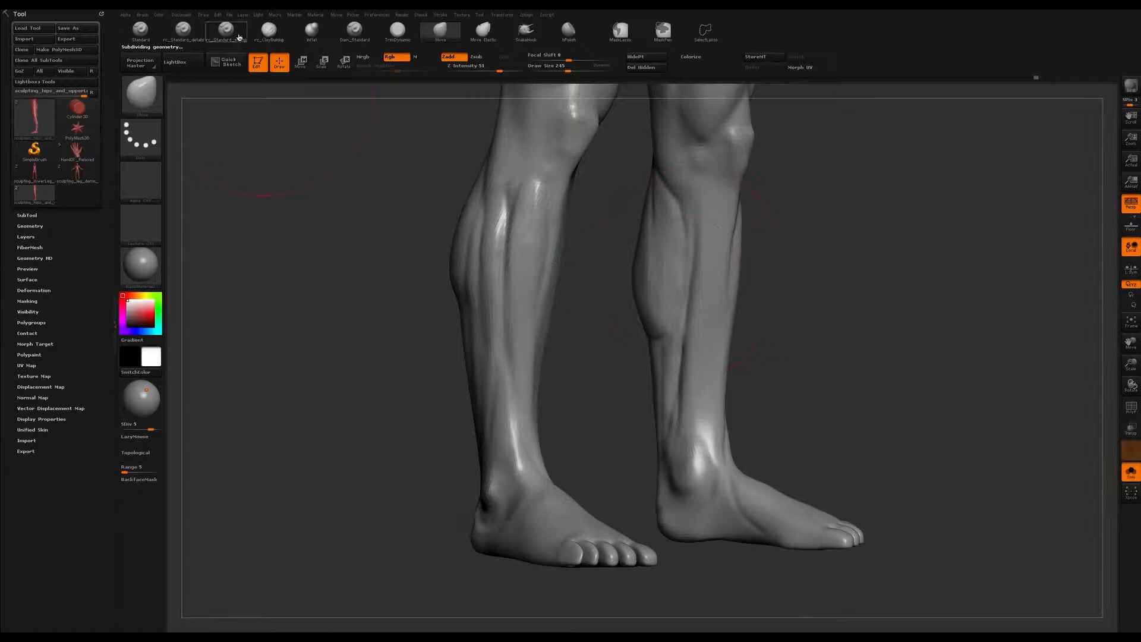
Switch to the clay buildup brush with a larger size, build up the inner calf muscle and quicksave the project.
click(269, 31)
mouse_move(846, 226)
alt+mouse_down()
mouse_move(868, 260)
mouse_move(812, 443)
alt+mouse_up()
key(s)
drag(616, 262, 608, 262)
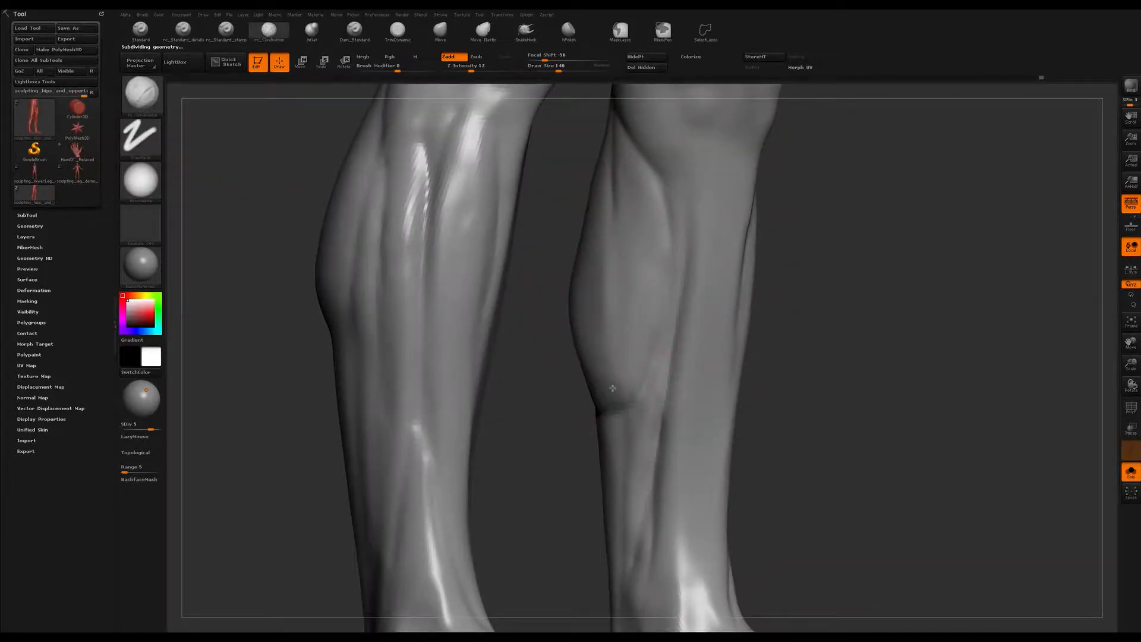
right_drag(614, 322, 615, 294)
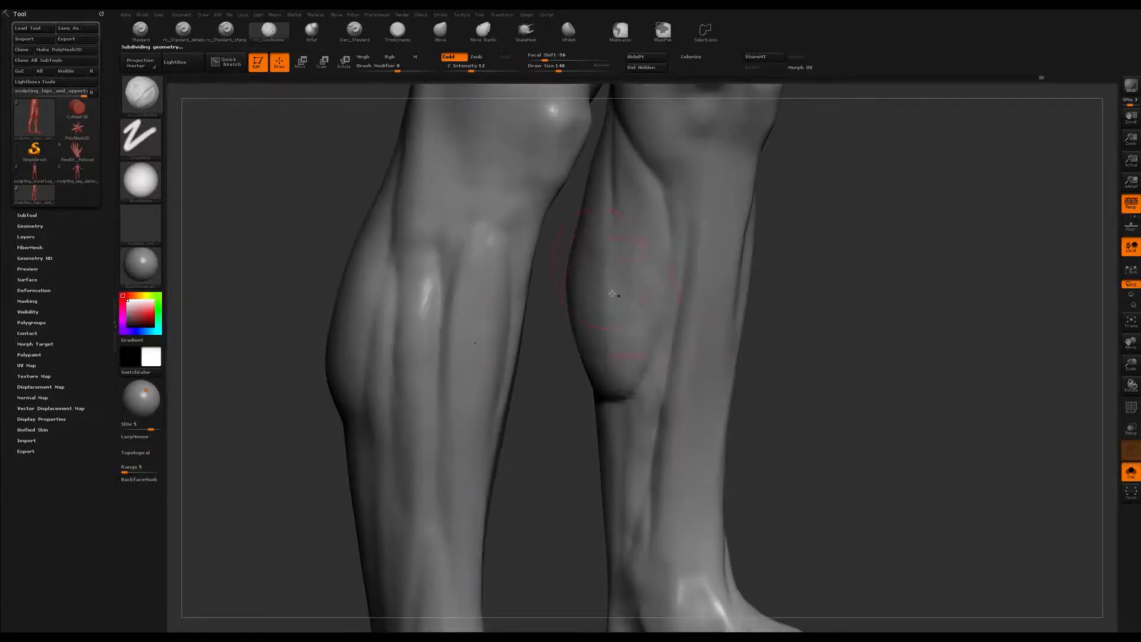
mouse_move(629, 250)
right_down()
mouse_move(611, 228)
mouse_move(642, 198)
mouse_move(692, 191)
right_up()
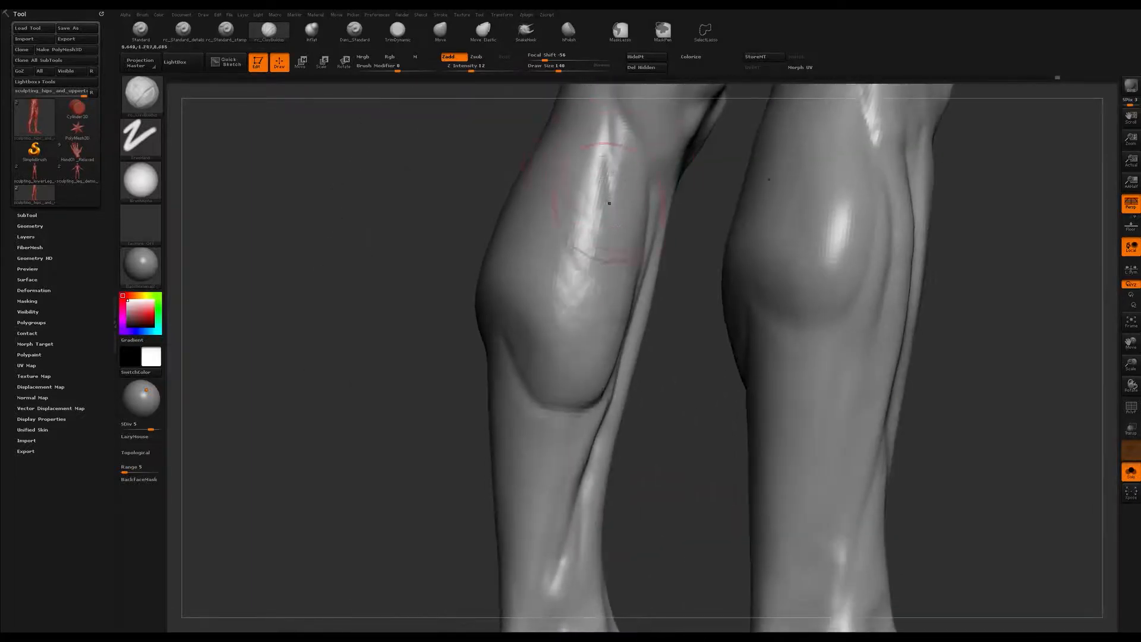
right_drag(591, 178, 625, 313)
key(ctrl+s)
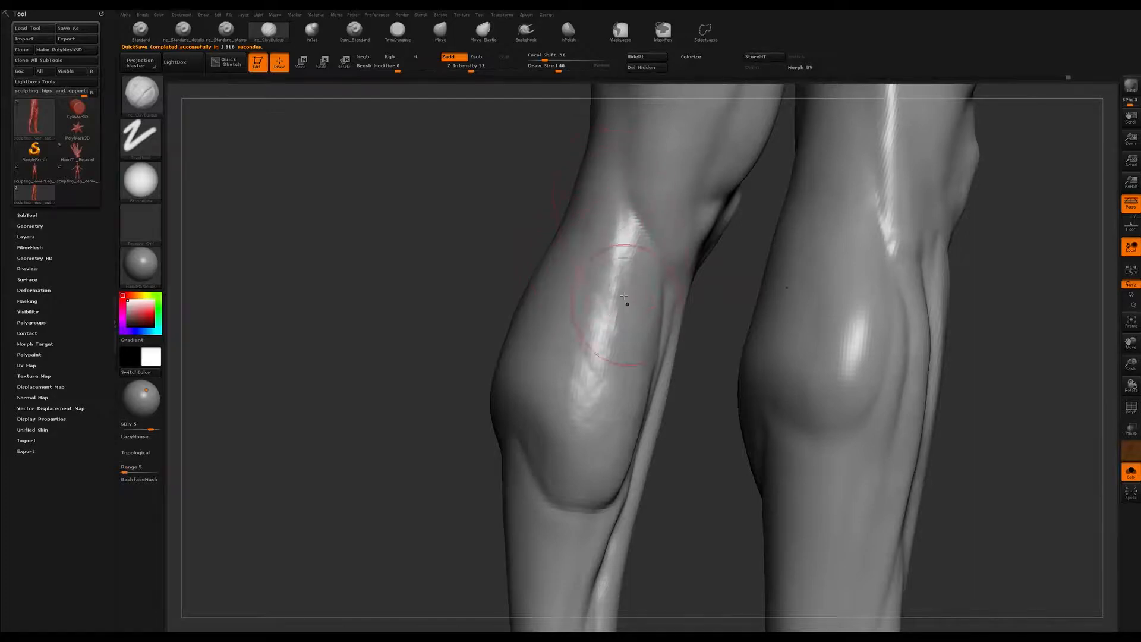
Shape the lower edges of the inner and outer calf heads where they meet the Achilles tendon.
mouse_move(606, 373)
right_down()
mouse_move(629, 345)
mouse_move(634, 364)
mouse_move(627, 290)
mouse_move(555, 415)
mouse_move(581, 390)
mouse_move(568, 336)
mouse_move(569, 360)
right_up()
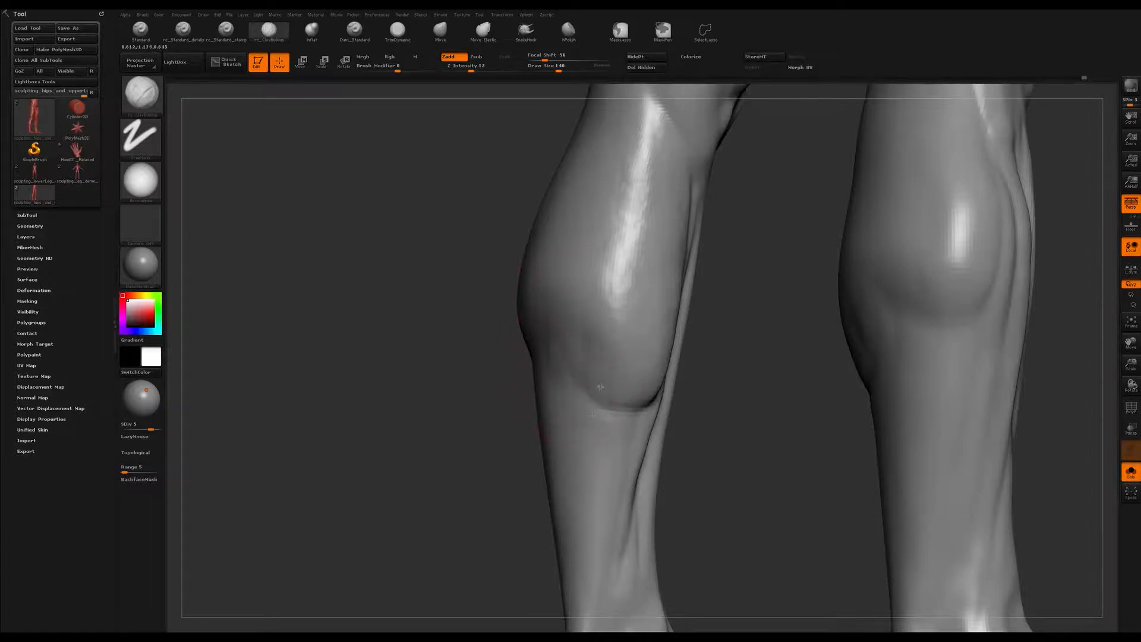
right_drag(574, 393, 581, 389)
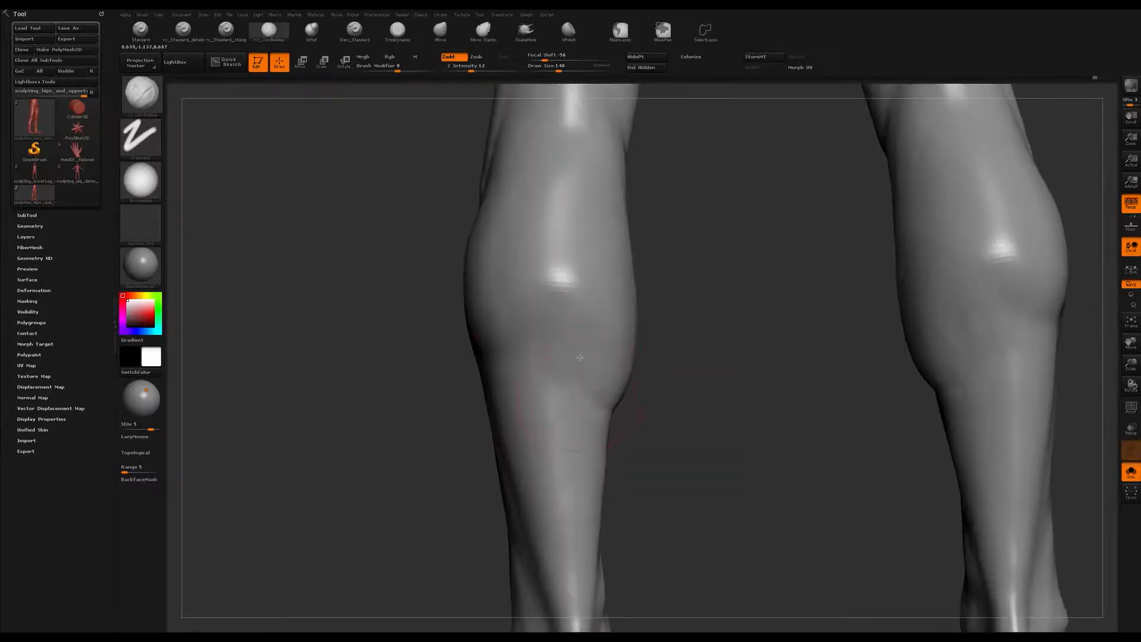
right_drag(523, 329, 508, 336)
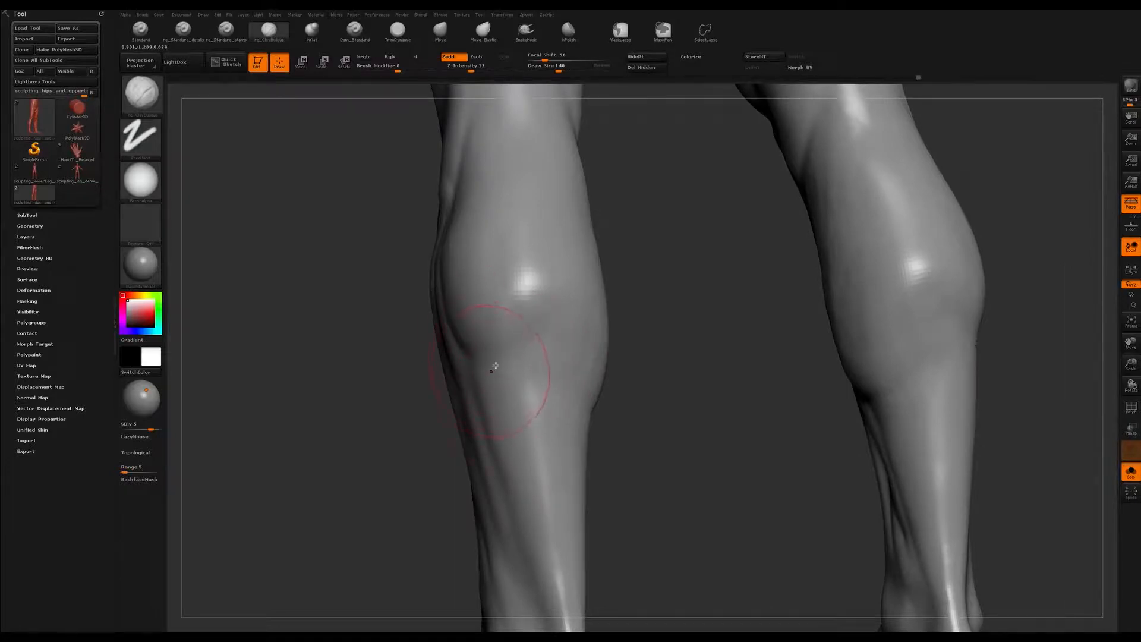
right_drag(516, 366, 446, 324)
right_drag(480, 369, 490, 353)
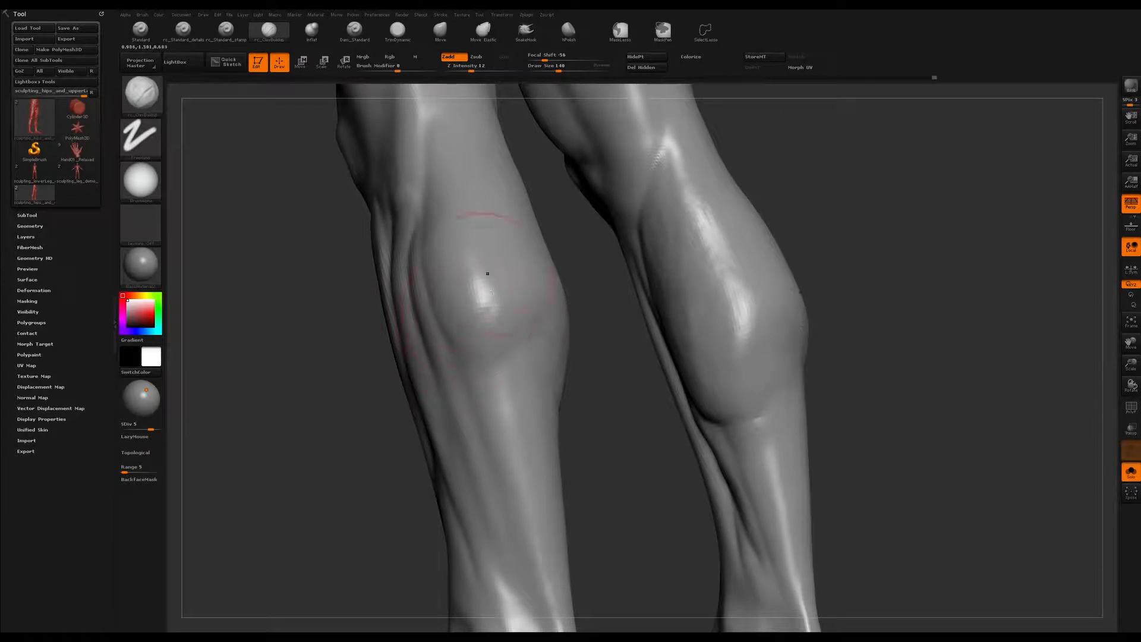
Smooth the outer calf head and its transition into the back of the lower leg.
right_drag(491, 291, 502, 315)
shift+drag(483, 355, 492, 321)
right_drag(564, 333, 523, 345)
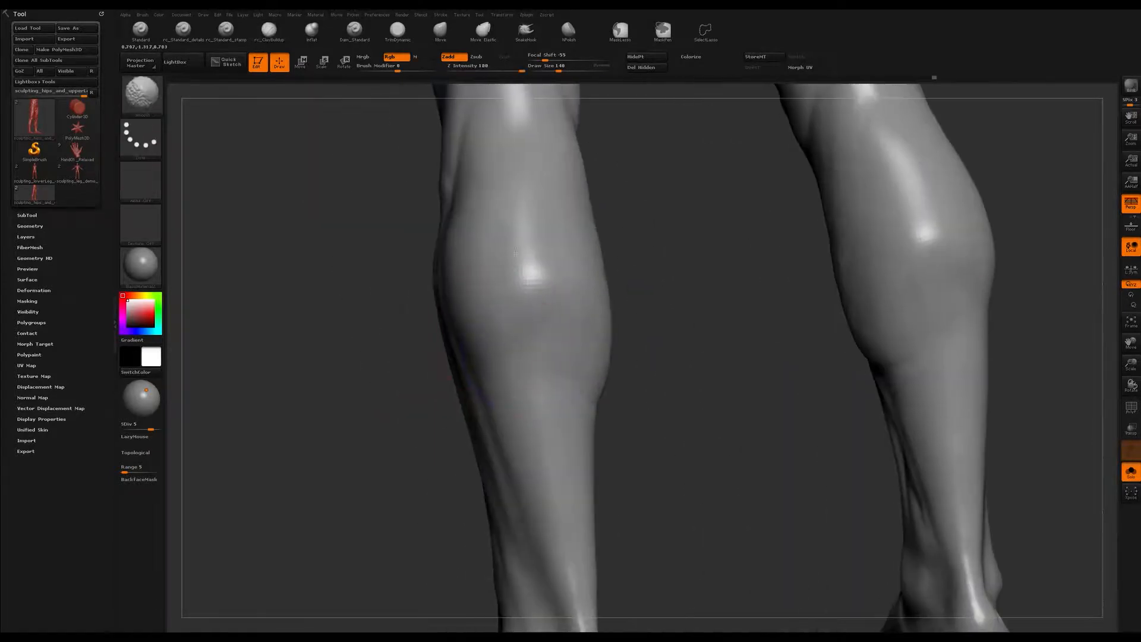
mouse_move(533, 279)
shift+mouse_down()
mouse_move(581, 369)
mouse_move(594, 364)
shift+mouse_up()
Set the draw size to 154 and soften the lower edge of the inner calf muscle into the tendon below.
mouse_move(591, 332)
ctrl+right_down()
mouse_move(565, 318)
mouse_move(594, 328)
mouse_move(585, 305)
mouse_move(553, 310)
mouse_move(630, 356)
mouse_move(615, 327)
mouse_move(624, 330)
ctrl+right_up()
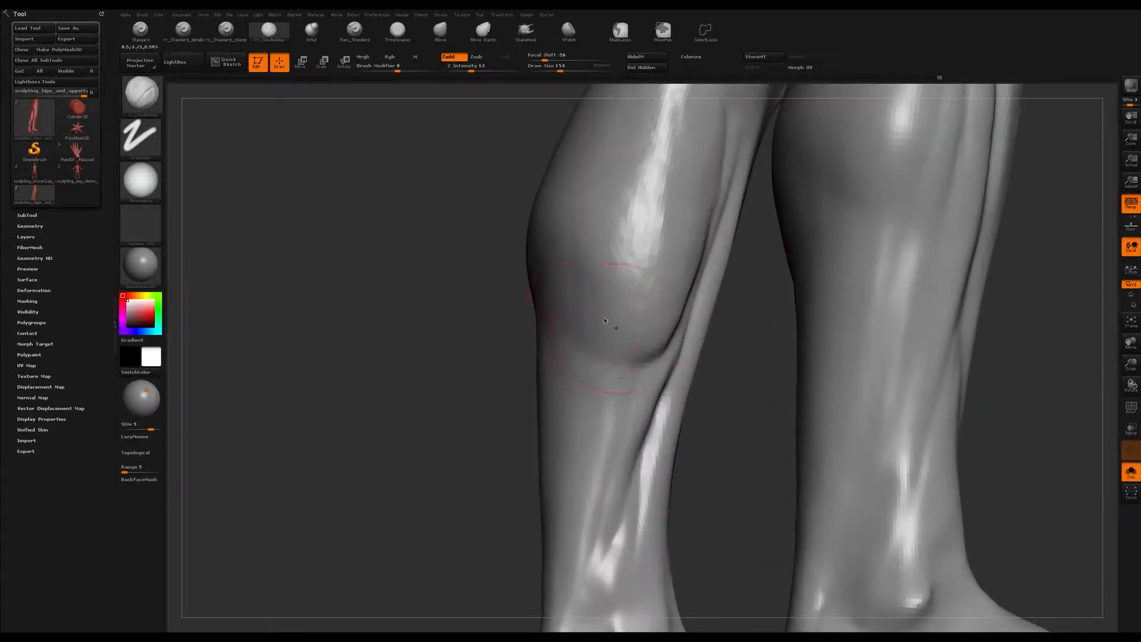
right_drag(582, 295, 567, 268)
mouse_move(552, 349)
right_down()
mouse_move(604, 299)
mouse_move(625, 300)
right_up()
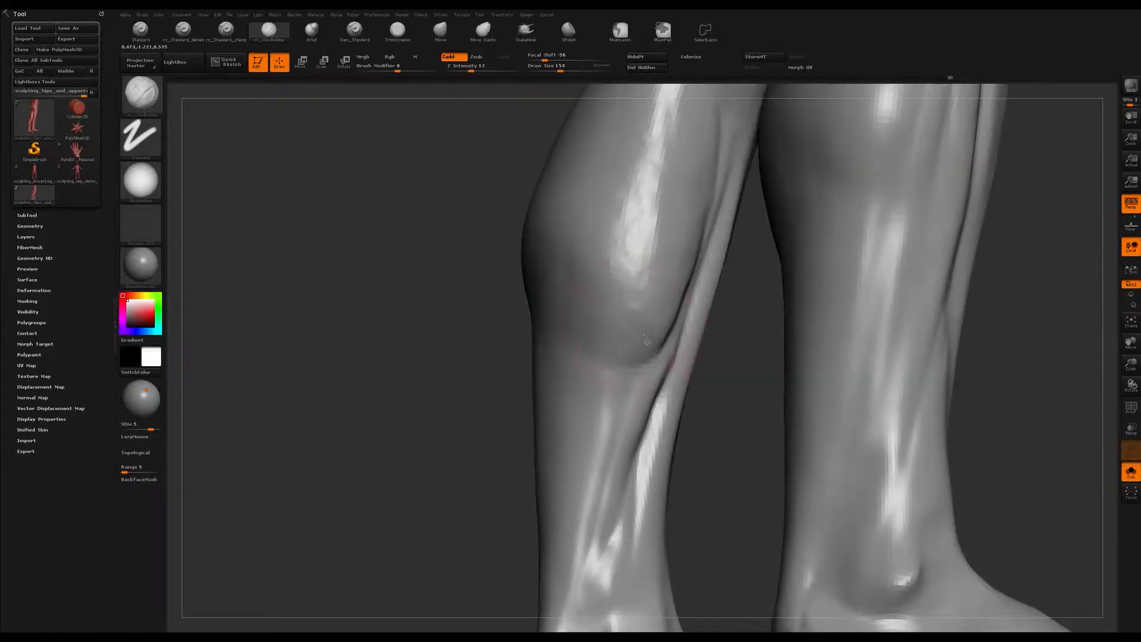
mouse_move(673, 319)
right_down()
mouse_move(639, 305)
mouse_move(627, 336)
right_up()
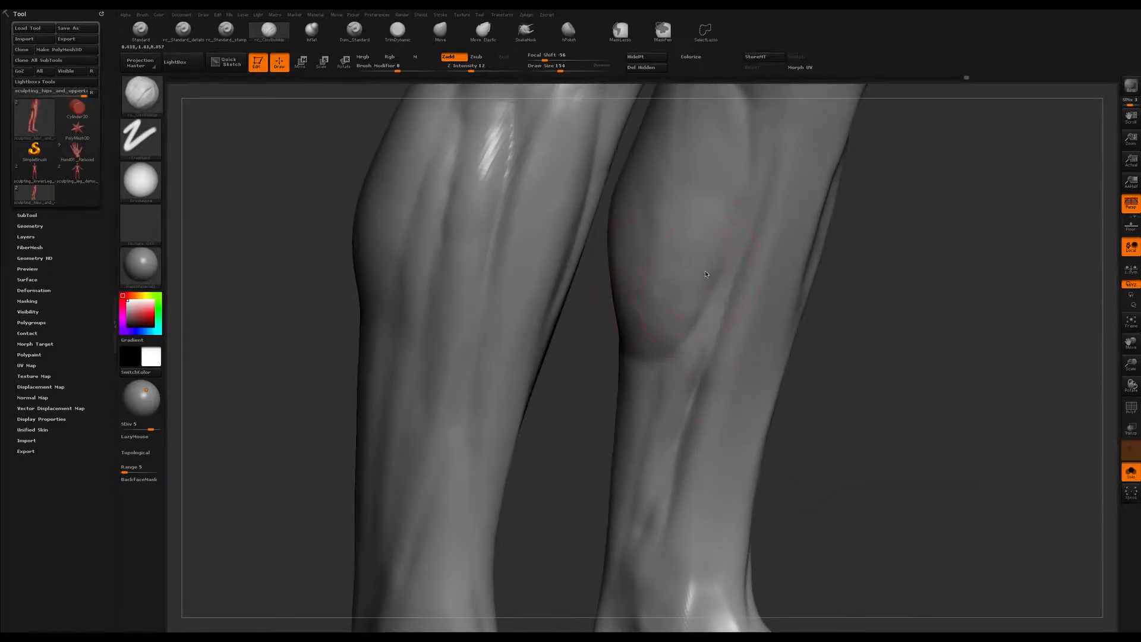
Reduce the draw size to 97 and work over the inner lower leg between the calf and the ankle.
key(shift)
mouse_move(662, 317)
ctrl+right_down()
mouse_move(683, 305)
mouse_move(639, 208)
mouse_move(649, 301)
ctrl+right_up()
key(s)
drag(636, 277, 634, 278)
mouse_move(637, 338)
right_down()
mouse_move(638, 351)
mouse_move(669, 356)
mouse_move(654, 362)
right_up()
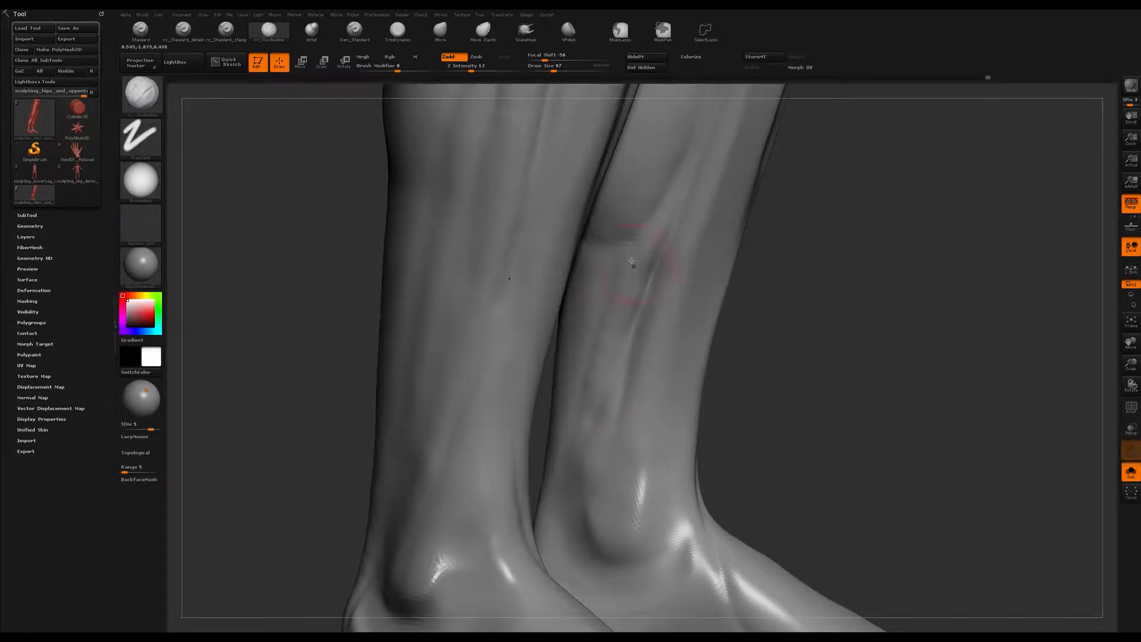
mouse_move(631, 280)
right_down()
mouse_move(630, 265)
mouse_move(618, 267)
right_up()
Enlarge the brush and fill out the inner lower-leg contour just below the calf muscle.
key(s)
drag(606, 341, 613, 341)
right_drag(659, 346, 610, 330)
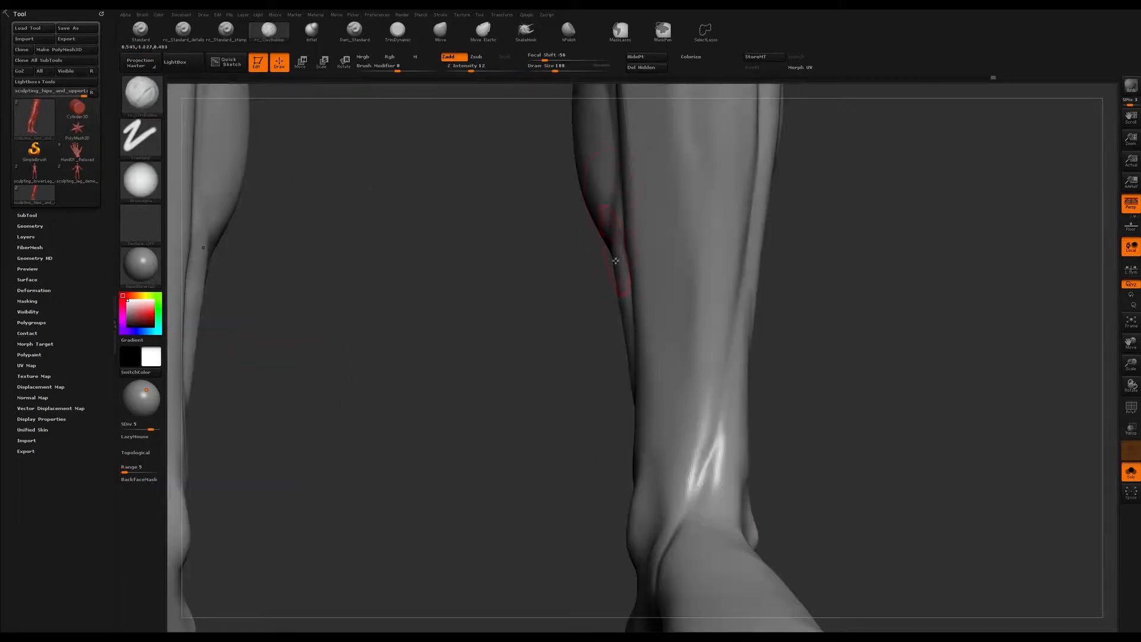
ctrl+right_drag(650, 286, 659, 345)
right_drag(767, 371, 644, 404)
Adjust the brush size, refine the outer lower-leg muscles below the calf and finish with a draw size of 77.
key(s)
click(743, 346)
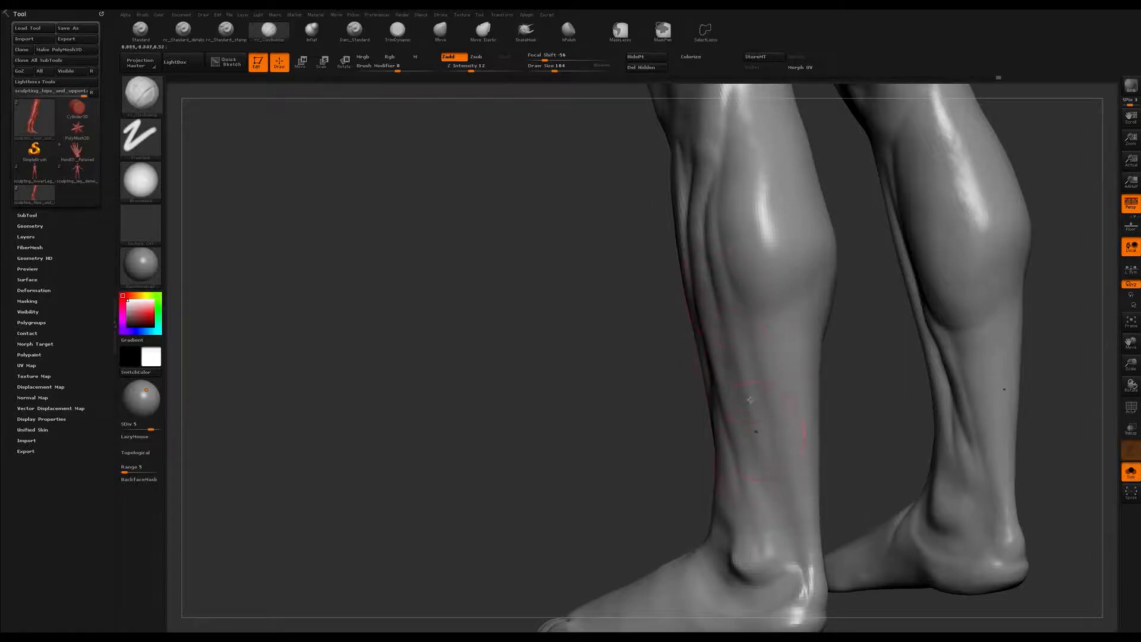
key(s)
click(739, 376)
right_drag(773, 389, 744, 408)
mouse_move(752, 340)
right_down()
mouse_move(815, 337)
mouse_move(754, 390)
mouse_move(740, 347)
right_up()
mouse_move(739, 347)
ctrl+mouse_down()
mouse_move(753, 427)
mouse_move(737, 345)
ctrl+mouse_up()
mouse_move(785, 378)
right_down()
mouse_move(703, 389)
mouse_move(815, 382)
right_up()
mouse_move(861, 344)
ctrl+mouse_down()
mouse_move(859, 452)
mouse_move(861, 333)
ctrl+mouse_up()
mouse_move(716, 397)
right_down()
mouse_move(782, 400)
mouse_move(848, 383)
right_up()
right_drag(959, 320, 657, 331)
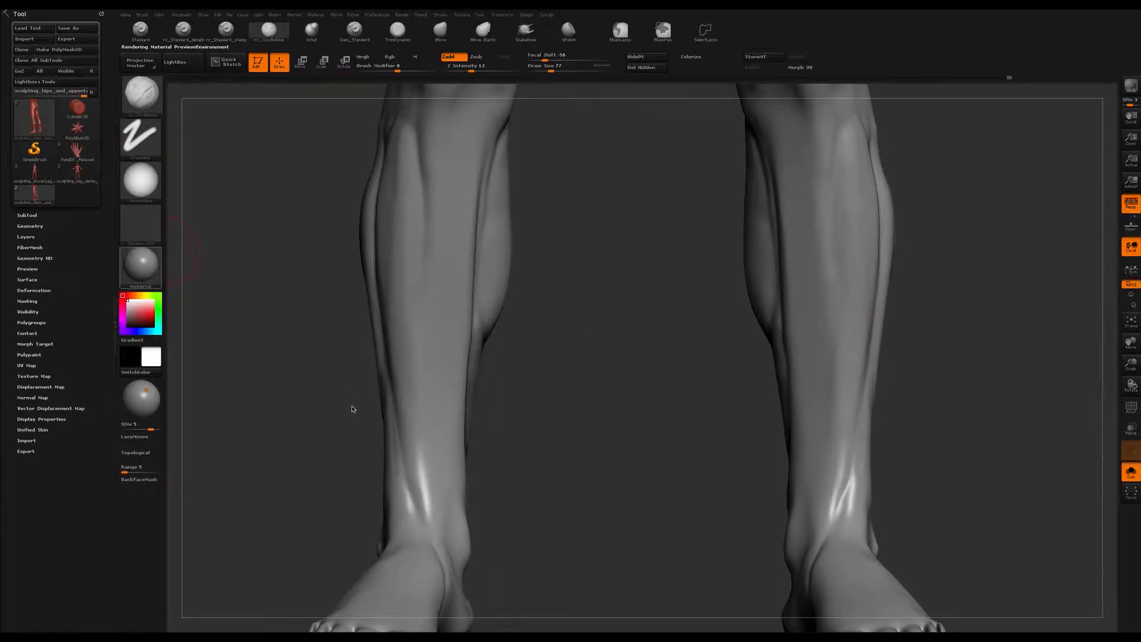
Check the silhouette of both lower legs with the flat white material, and restore the grey basic material.
key(m)
click(194, 409)
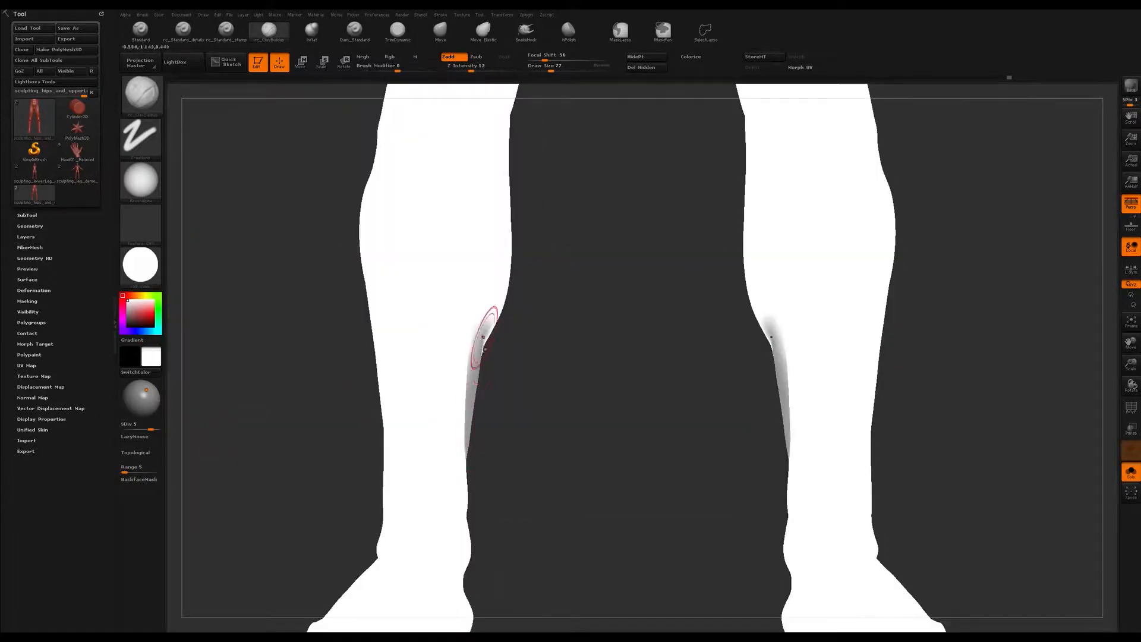
mouse_move(719, 451)
right_down()
mouse_move(684, 456)
mouse_move(711, 454)
right_up()
ctrl+right_drag(657, 392, 626, 372)
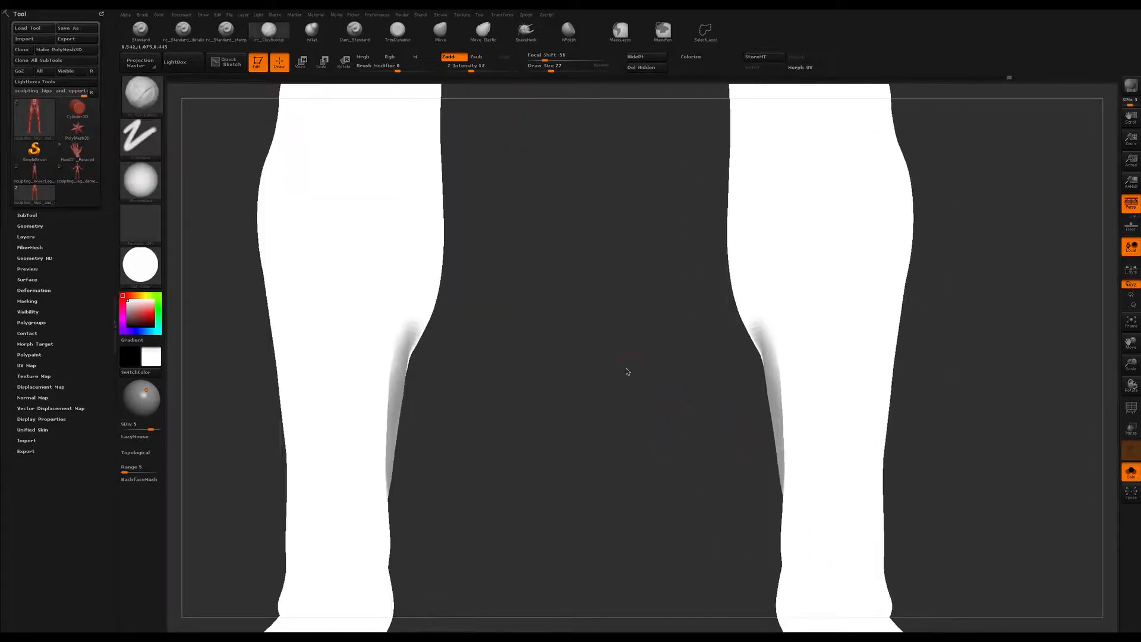
click(140, 263)
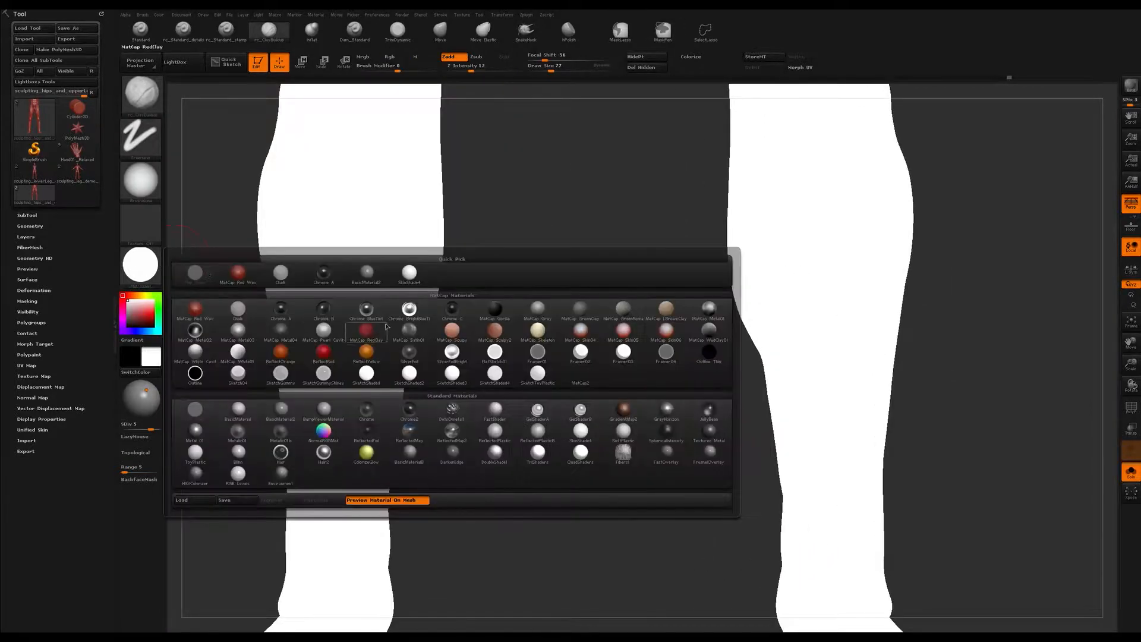
click(366, 274)
Set the draw size to 112 and build up the inner lower leg between the tibia and the Achilles tendon.
mouse_move(618, 436)
right_down()
mouse_move(590, 407)
mouse_move(604, 413)
mouse_move(576, 410)
mouse_move(540, 377)
mouse_move(636, 408)
mouse_move(643, 374)
mouse_move(664, 367)
mouse_move(657, 395)
right_up()
key(s)
drag(651, 392, 657, 392)
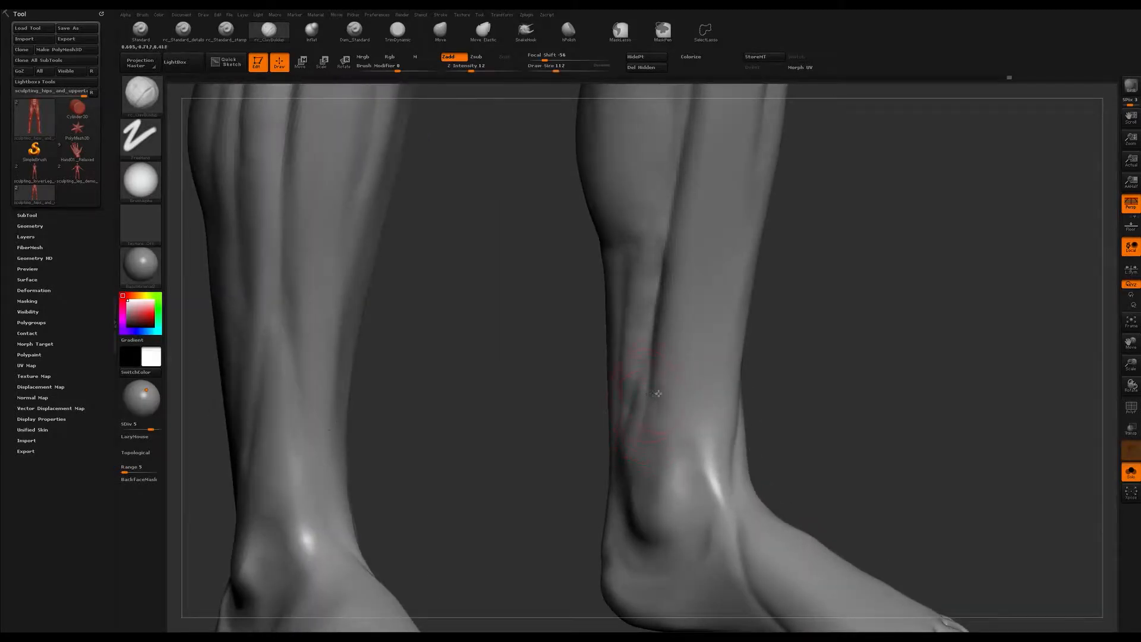
right_drag(667, 364, 665, 364)
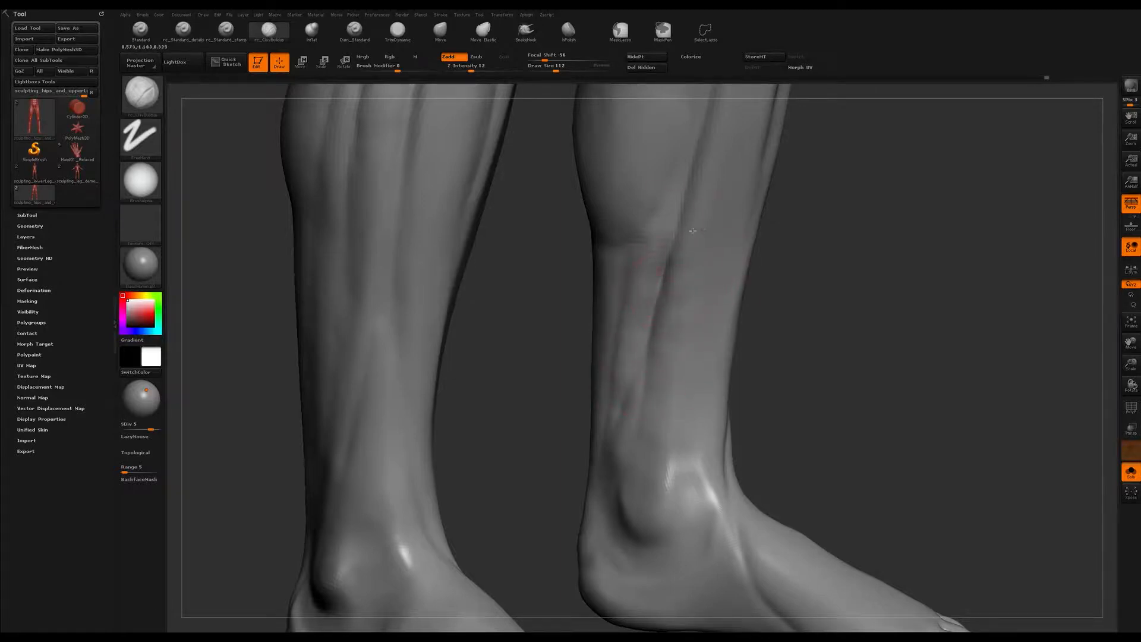
ctrl+right_drag(720, 244, 718, 208)
right_drag(718, 238, 677, 255)
ctrl+right_drag(718, 289, 739, 330)
right_drag(708, 397, 734, 406)
Reduce the brush size and refine the forms above the inner ankle bone and along the front of the shin.
key(s)
drag(709, 396, 705, 396)
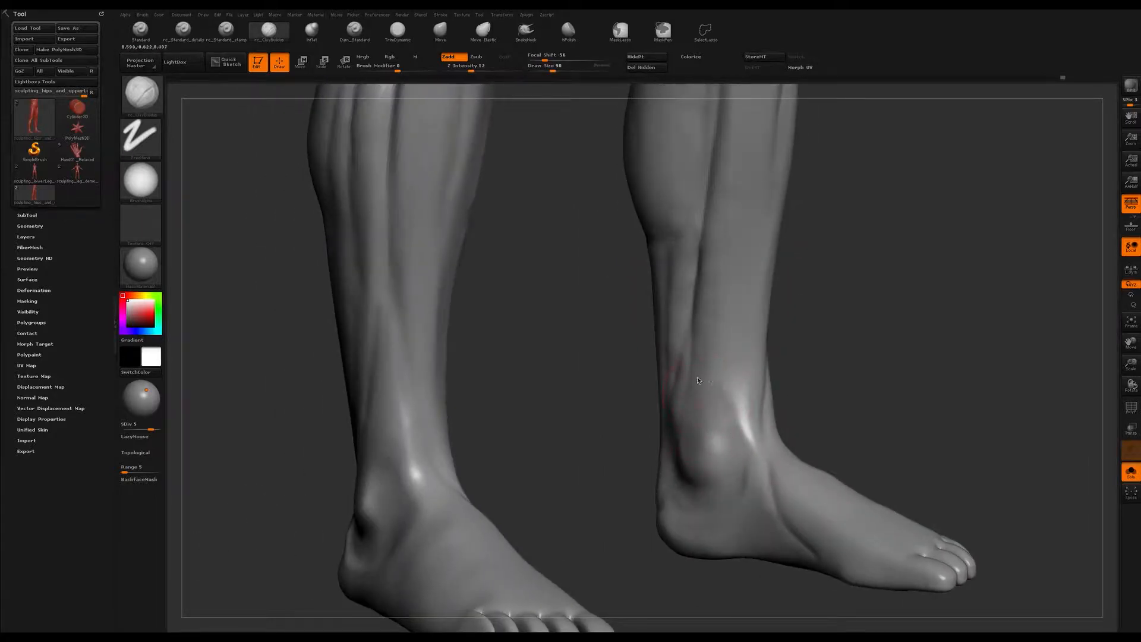
right_drag(726, 400, 751, 363)
right_drag(751, 363, 758, 324)
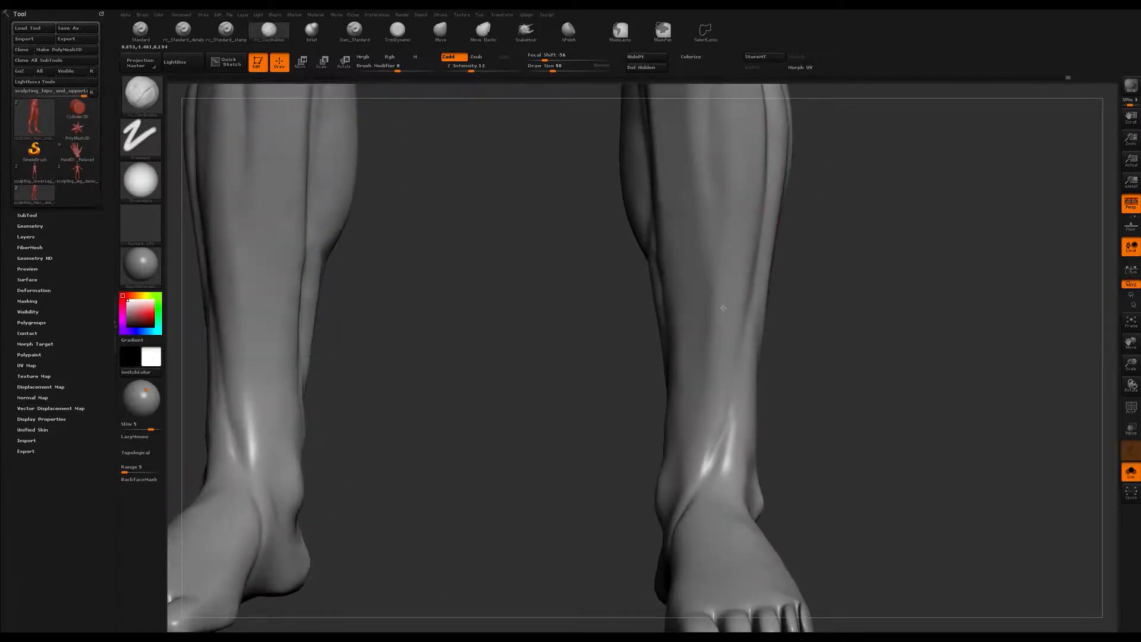
mouse_move(697, 428)
alt+right_down()
mouse_move(711, 360)
mouse_move(713, 374)
mouse_move(728, 349)
alt+right_up()
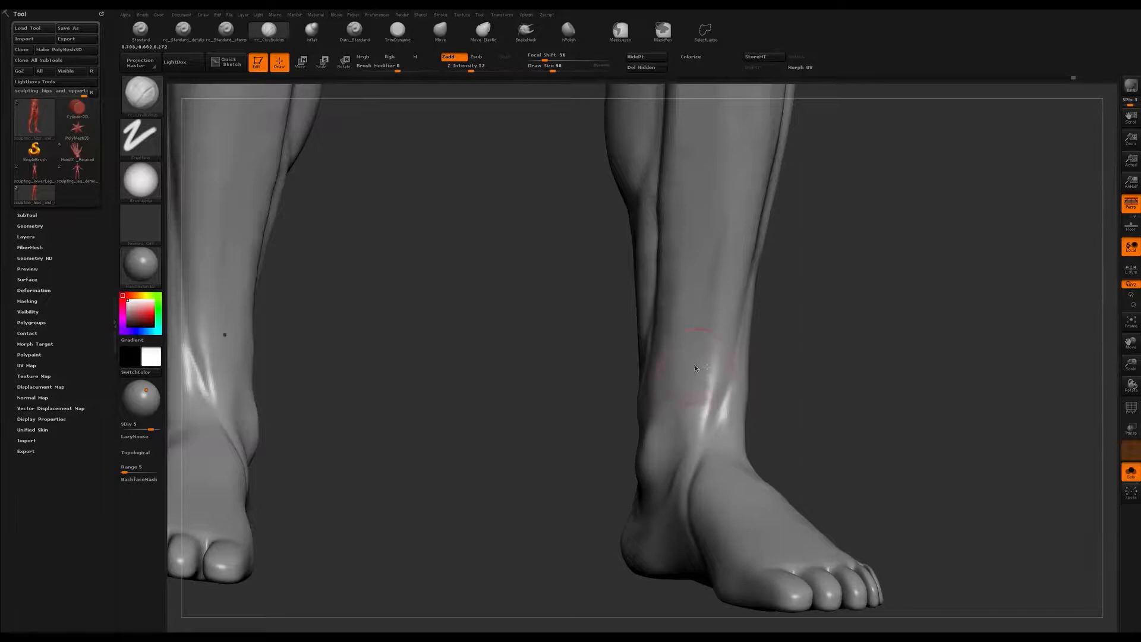
right_drag(743, 252, 716, 224)
Paint a temporary mask along the shin muscle down toward the ankle, and clear the mask.
ctrl+drag(748, 140, 719, 326)
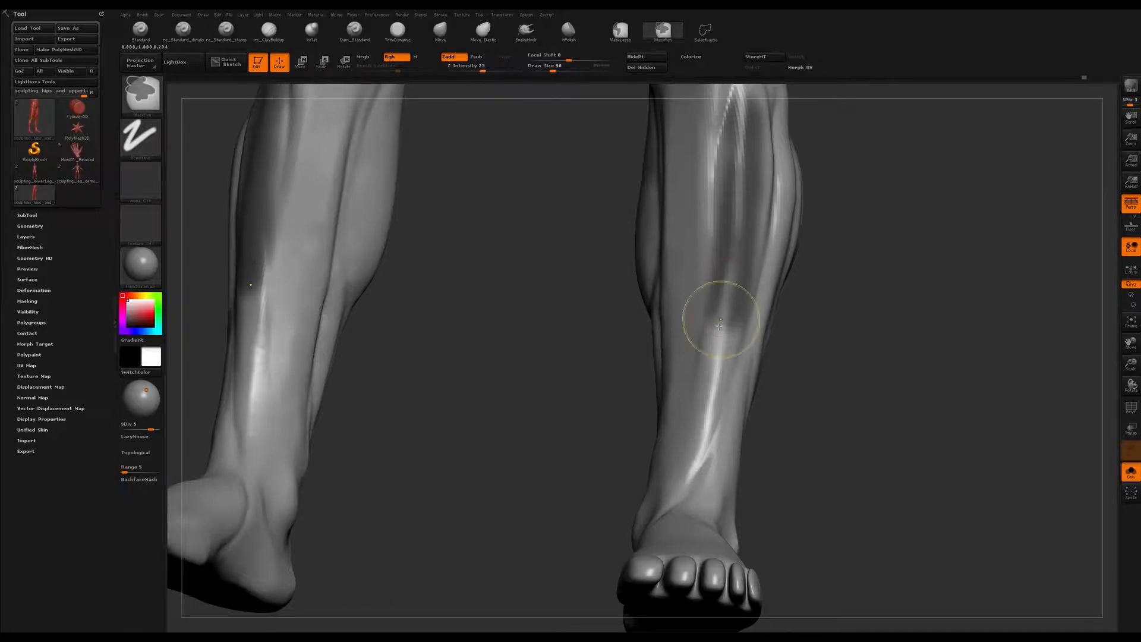
right_drag(749, 244, 795, 315)
ctrl+drag(888, 334, 896, 366)
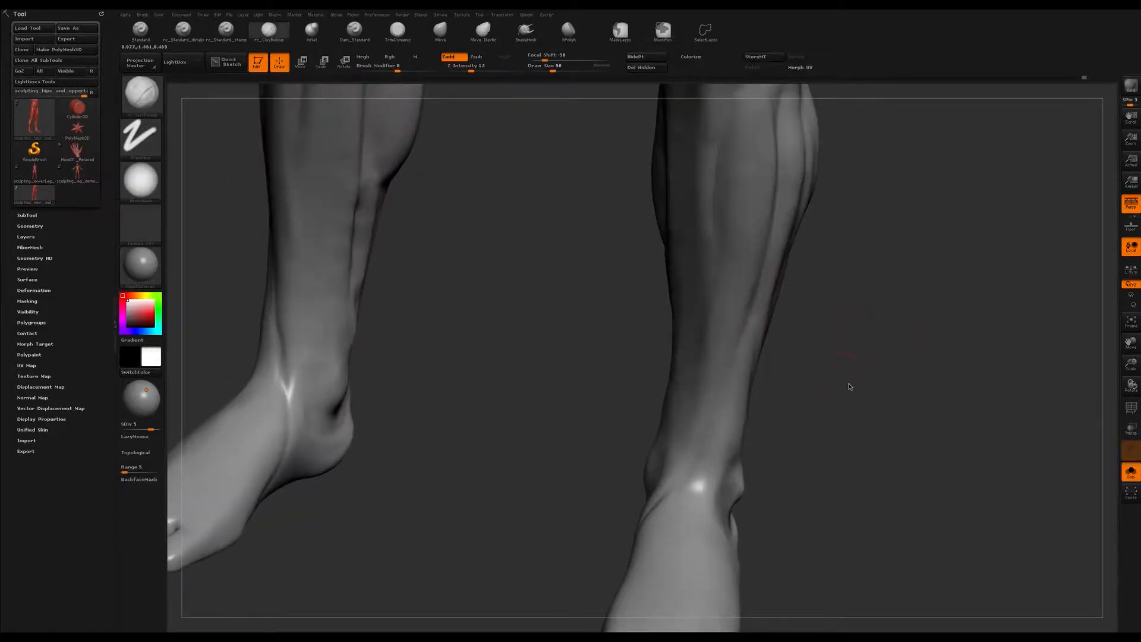
right_drag(850, 387, 850, 302)
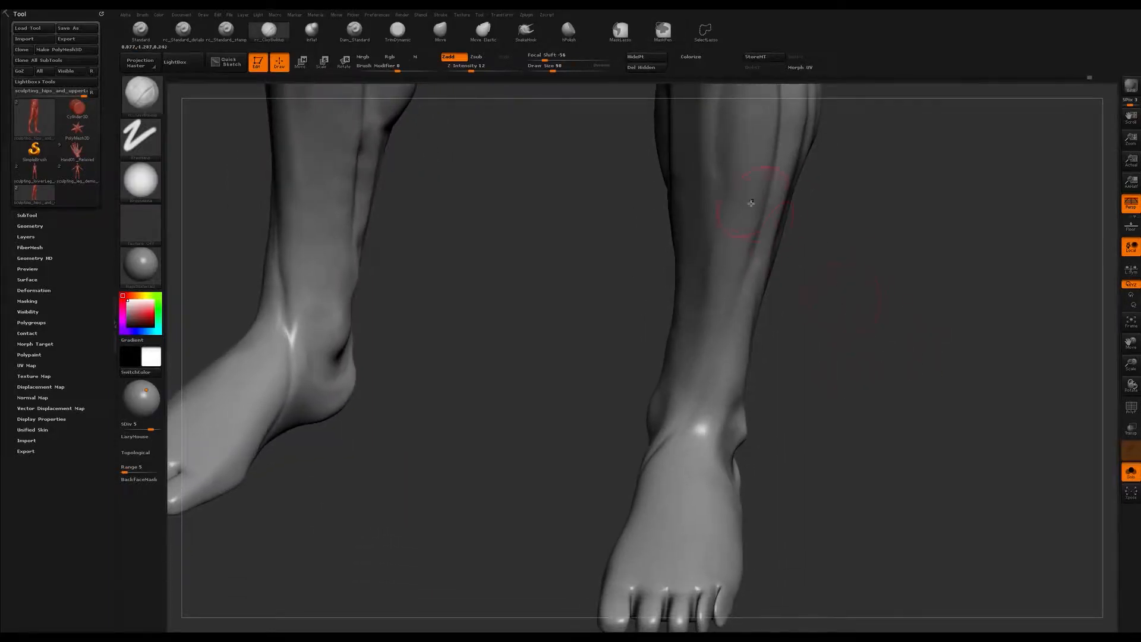
Reduce the brush size and refine the shin muscle forms along the front of the lower leg.
mouse_move(780, 237)
right_down()
mouse_move(759, 219)
mouse_move(747, 288)
mouse_move(736, 233)
right_up()
key(s)
drag(739, 256, 734, 256)
mouse_move(731, 268)
right_down()
mouse_move(739, 289)
mouse_move(729, 271)
right_up()
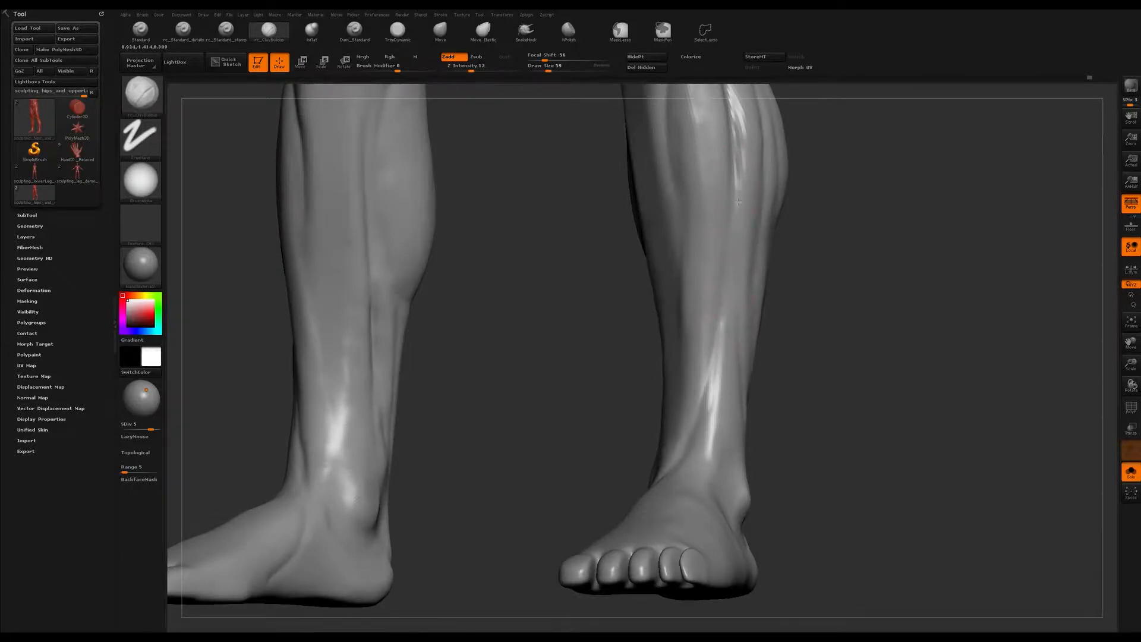
Set the draw size to 65 and refine the shin tendon forms descending to the front of the ankle.
alt+right_drag(719, 372, 717, 355)
key(s)
drag(731, 247, 735, 248)
right_drag(715, 367, 726, 229)
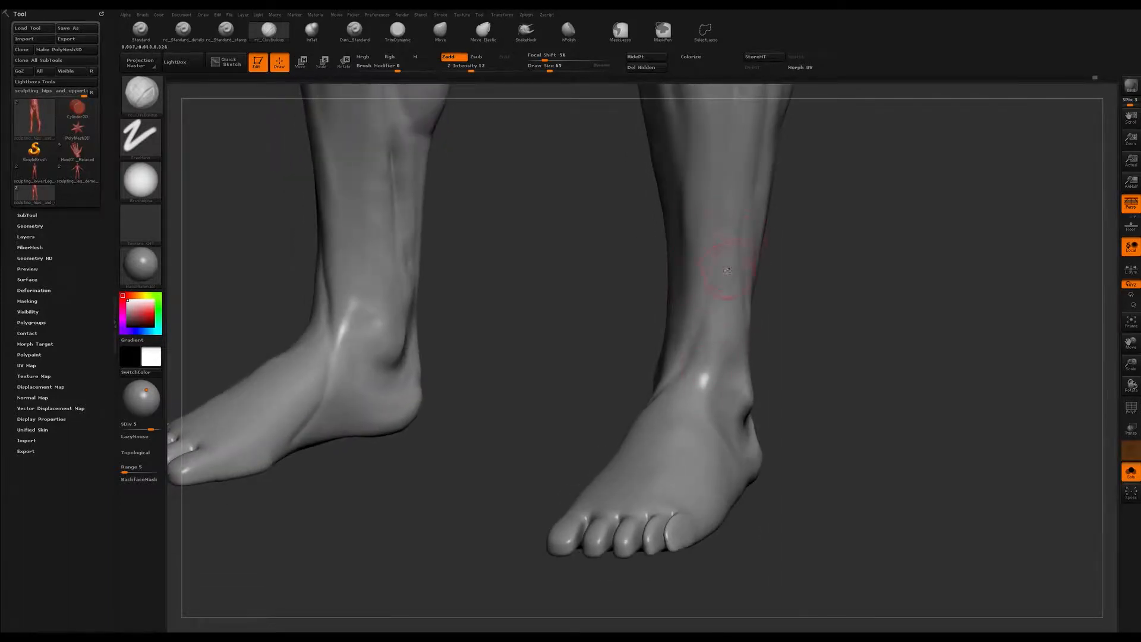
right_drag(719, 271, 721, 280)
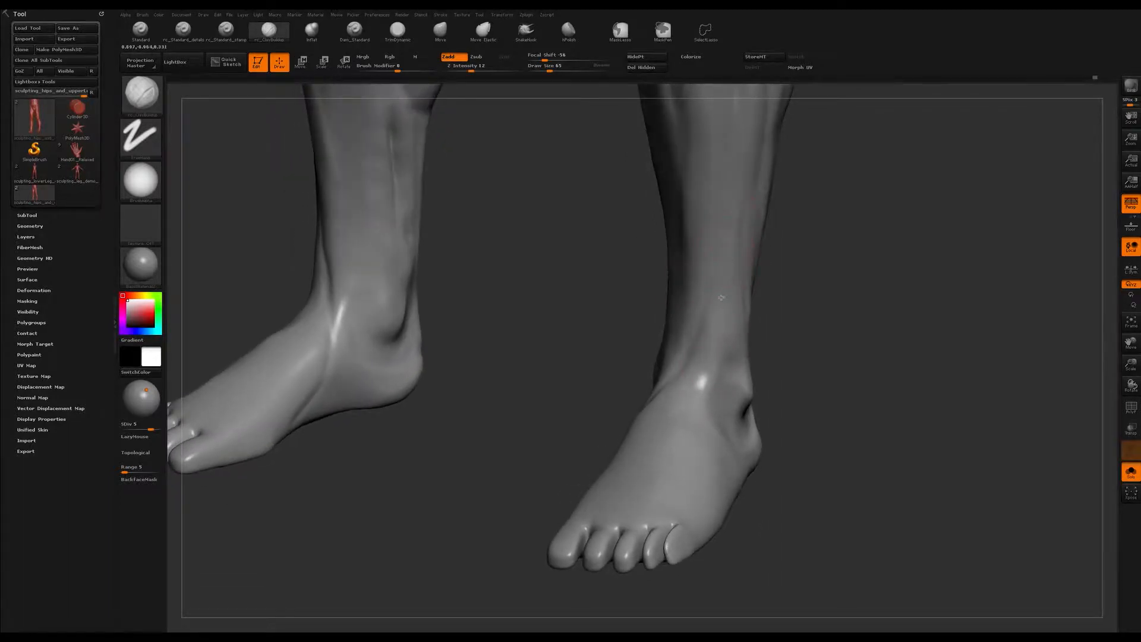
right_drag(705, 355, 744, 202)
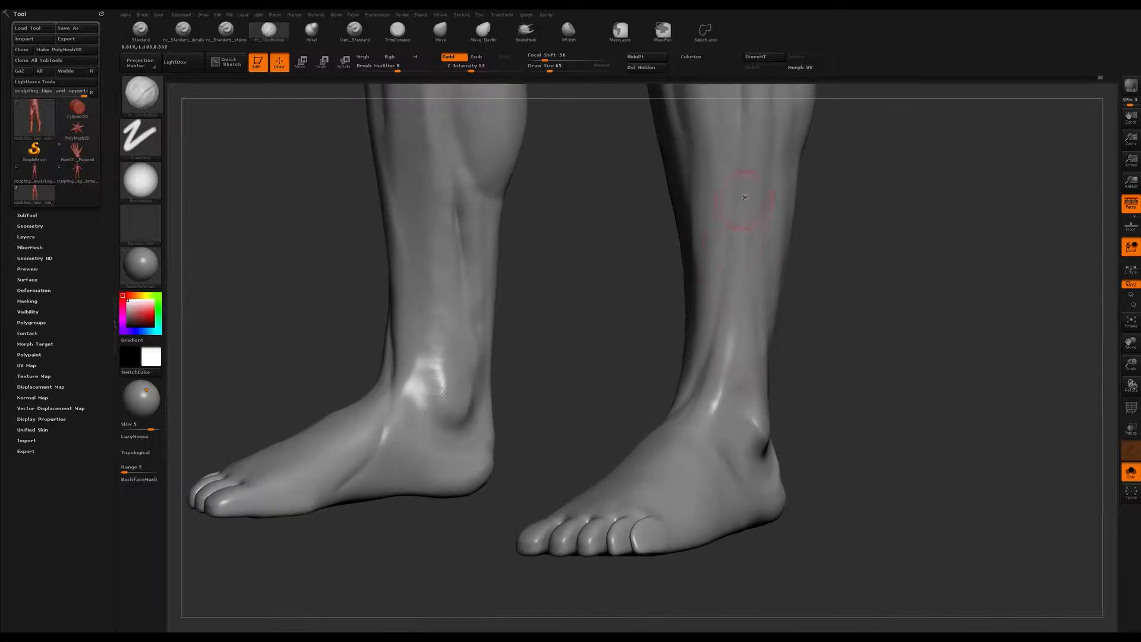
mouse_move(721, 399)
right_down()
mouse_move(707, 255)
mouse_move(714, 275)
right_up()
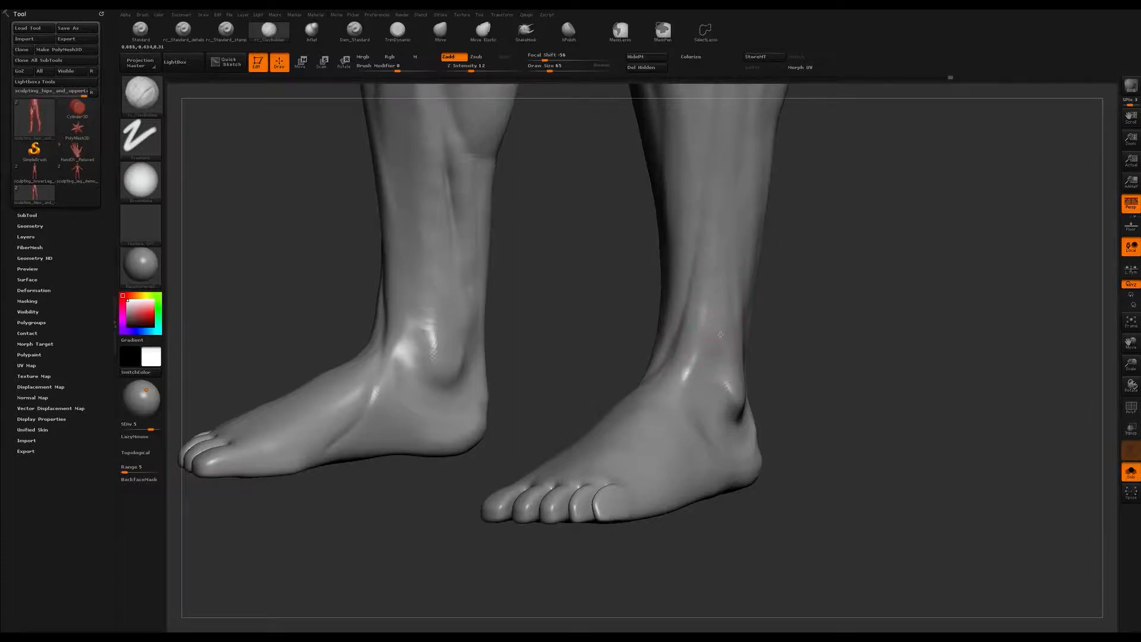
Enlarge the brush, blend the surface above the outer ankle bone, and reduce the brush again.
right_drag(721, 310, 721, 357)
key(s)
drag(715, 352, 719, 351)
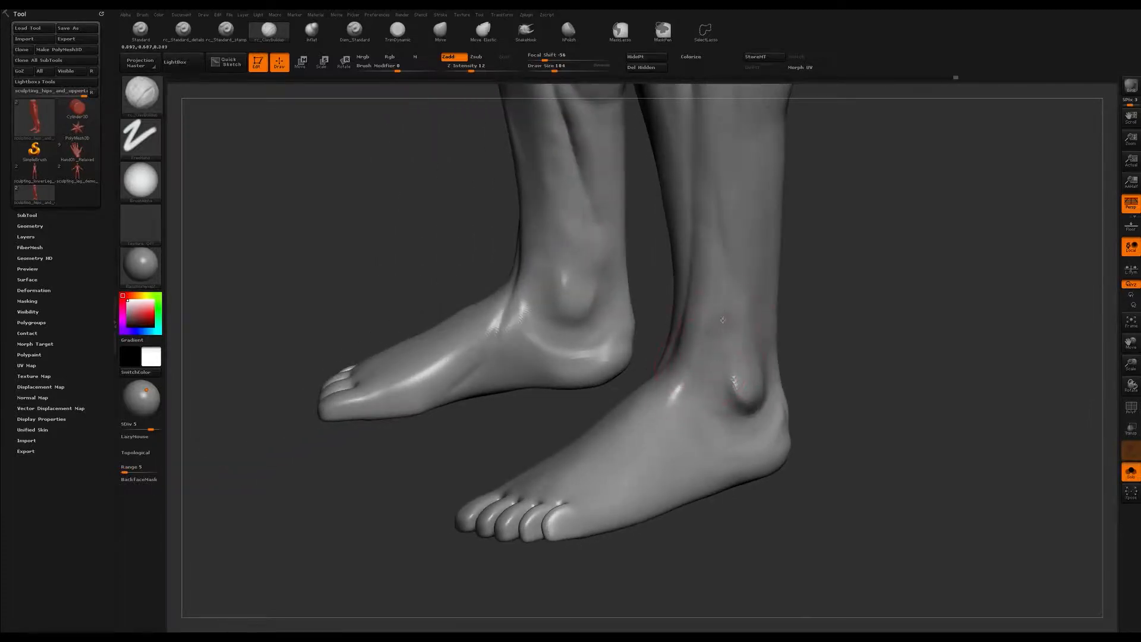
right_drag(731, 281, 731, 253)
key(s)
drag(731, 252, 721, 252)
Set the draw size to 74, then build up and smooth the outer lower leg between the calf and ankle.
mouse_move(721, 252)
right_down()
mouse_move(716, 318)
mouse_move(720, 176)
mouse_move(718, 262)
right_up()
mouse_move(718, 261)
right_down()
mouse_move(737, 297)
mouse_move(701, 321)
mouse_move(707, 354)
mouse_move(708, 335)
mouse_move(687, 326)
right_up()
key(s)
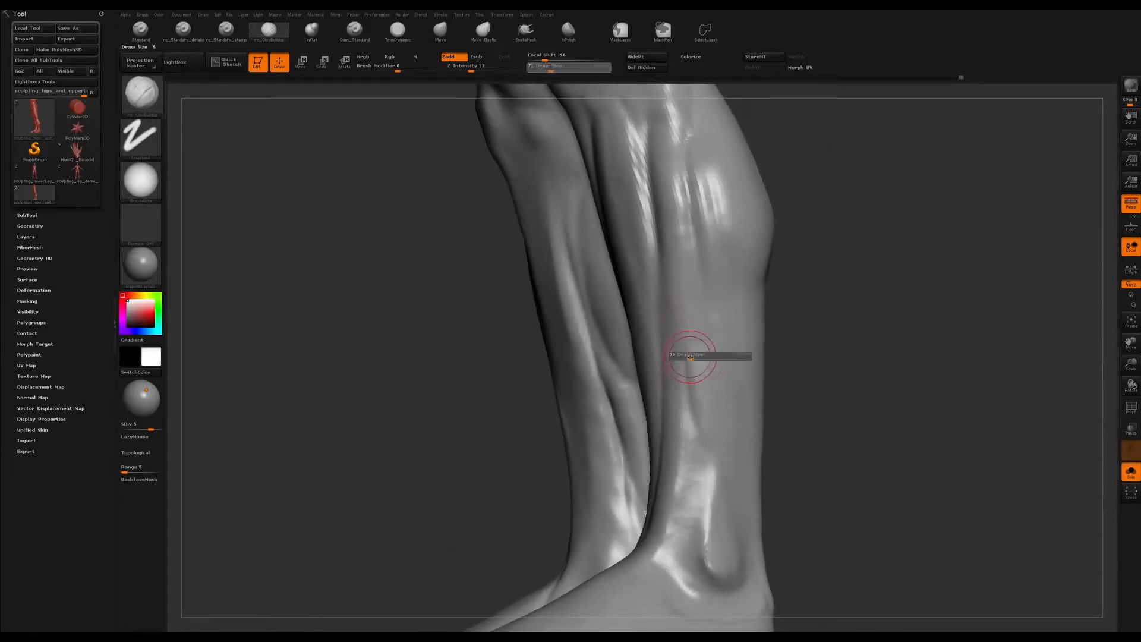
drag(682, 349, 689, 349)
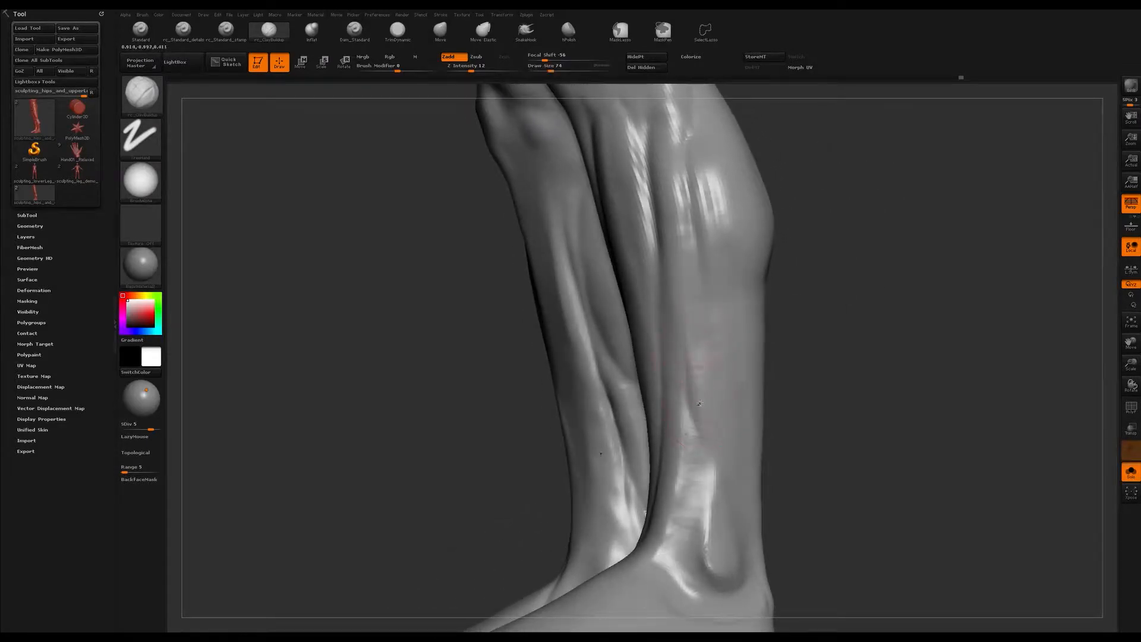
key(shift)
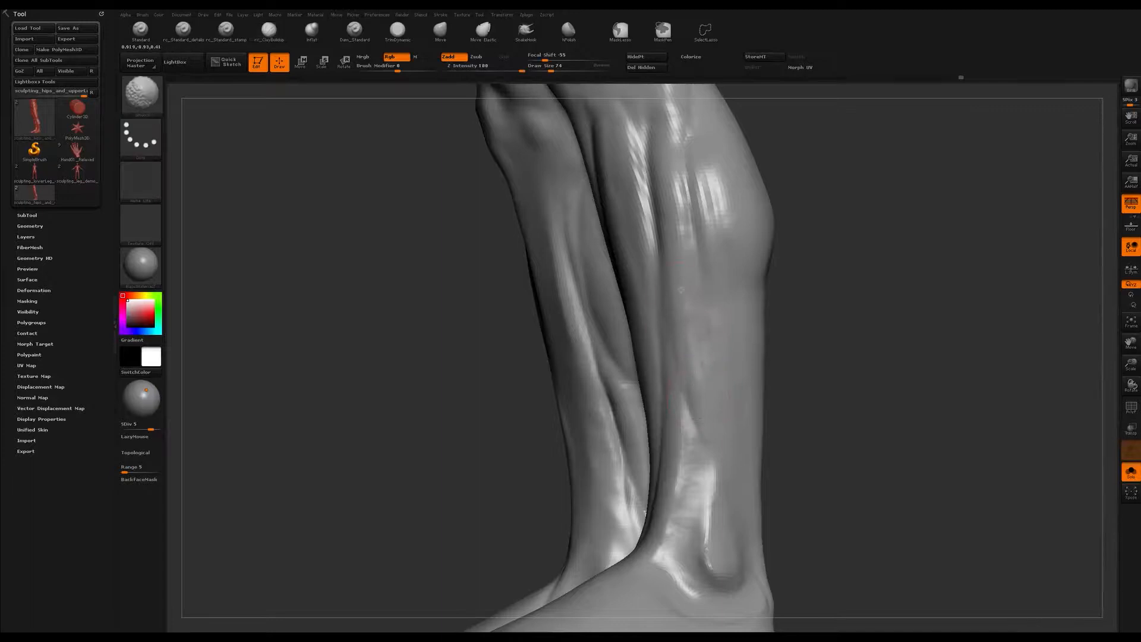
Set the draw size to 207 and build up the outer calf toward the knee with broad strokes.
right_drag(681, 290, 699, 278)
key(s)
drag(707, 304, 715, 304)
right_drag(702, 315, 716, 331)
key(s)
drag(696, 336, 707, 336)
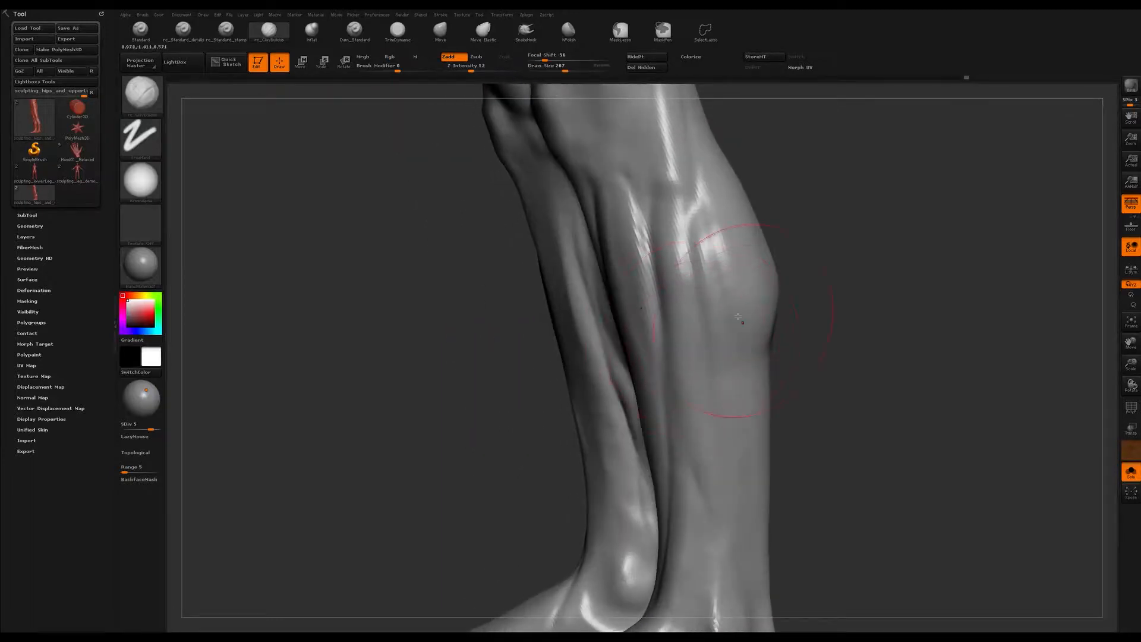
drag(726, 293, 689, 208)
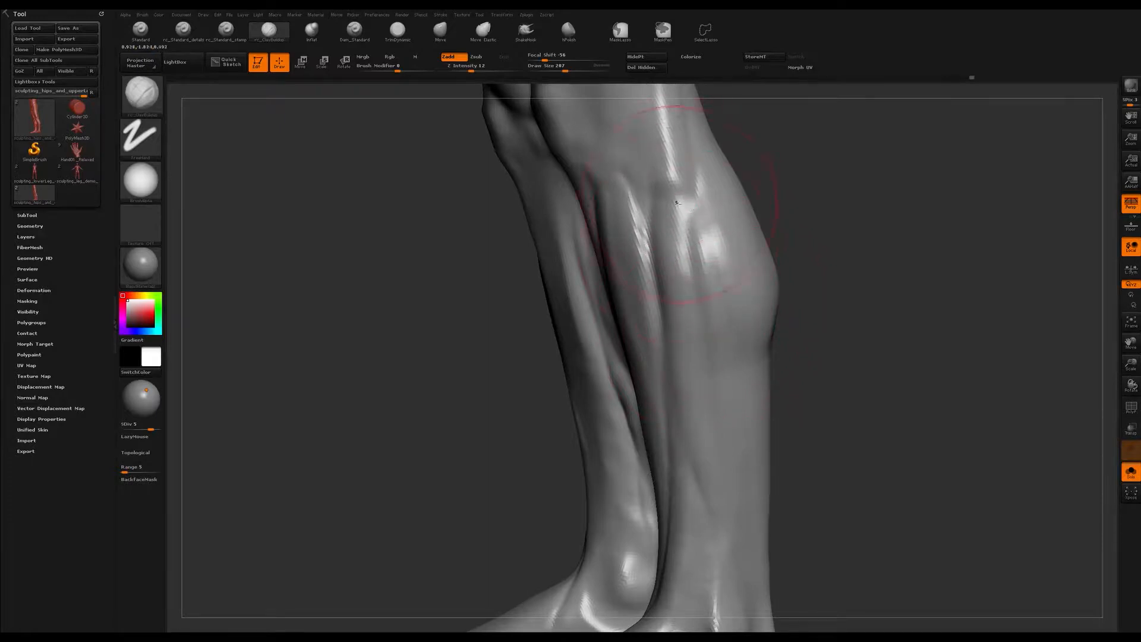
Set the draw size to 132 and shape the outer shin muscles just below the knee.
right_drag(678, 205, 698, 203)
key(s)
drag(699, 204, 691, 203)
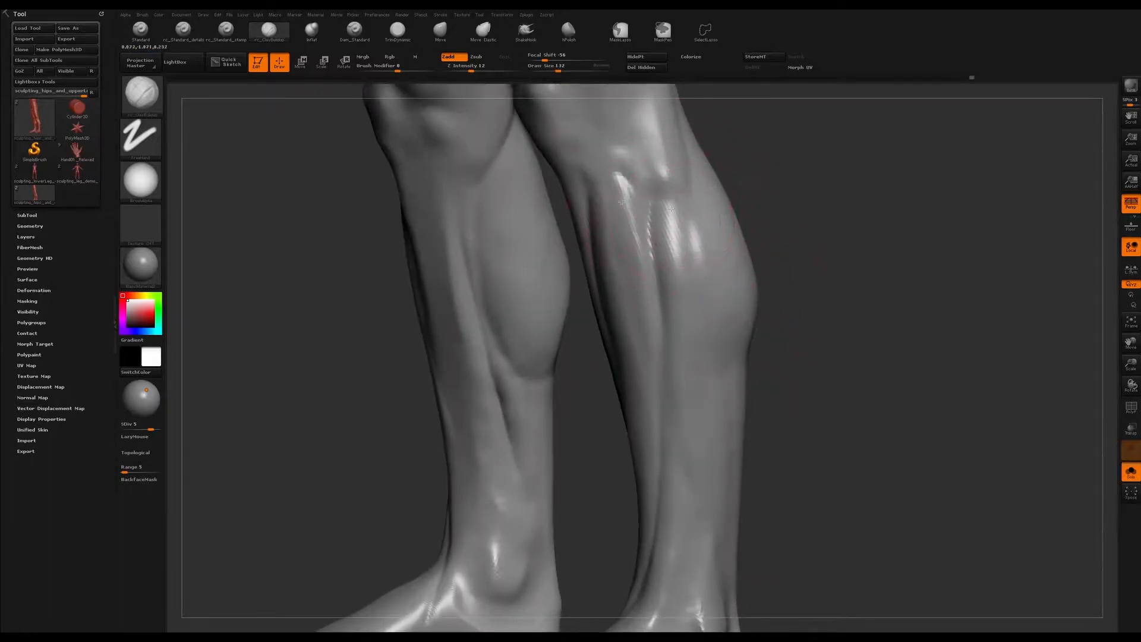
right_drag(653, 212, 641, 223)
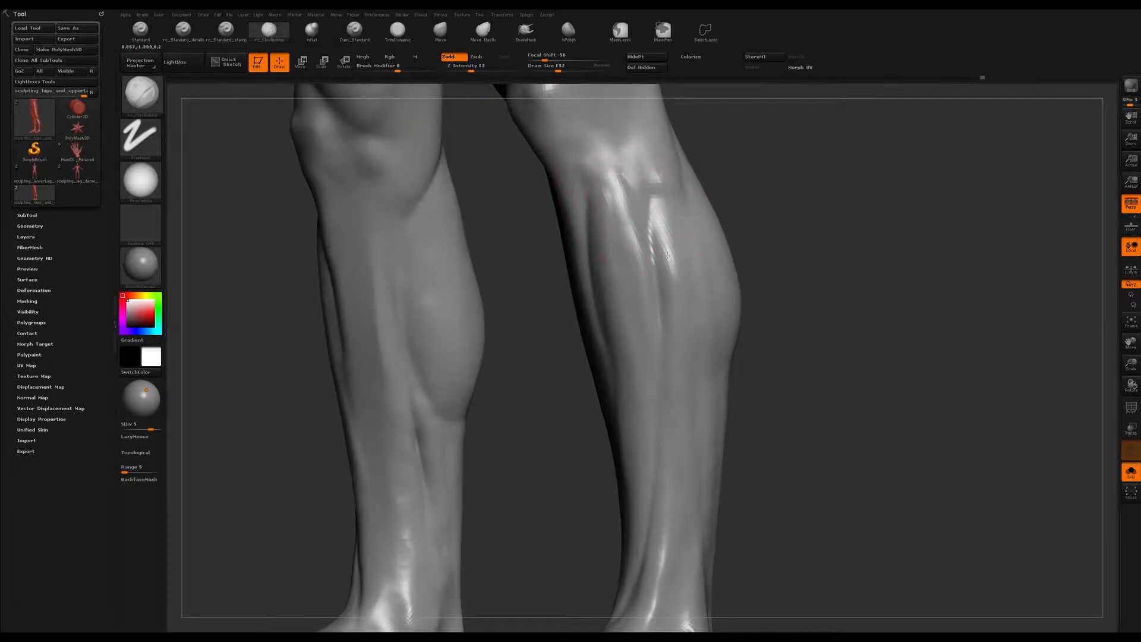
right_drag(629, 245, 609, 241)
Set the draw size to 149, then build up and smooth the long muscles on the outer front of the shin.
mouse_move(629, 312)
right_down()
mouse_move(644, 310)
mouse_move(625, 360)
right_up()
key(s)
drag(629, 289, 642, 342)
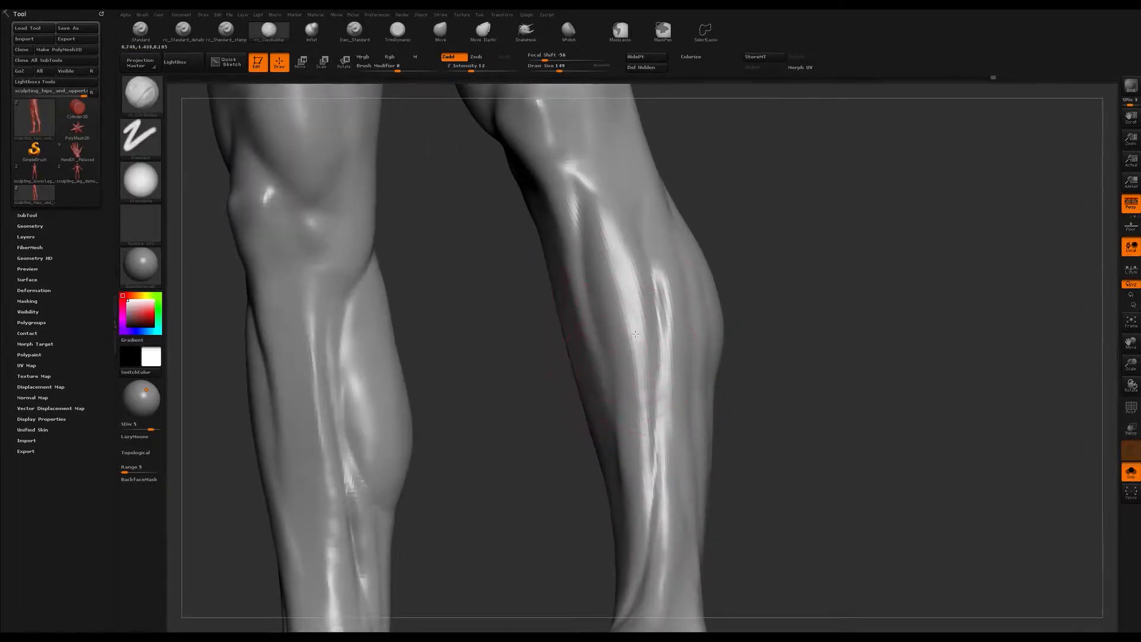
ctrl+right_drag(678, 377, 613, 390)
drag(610, 359, 614, 232)
mouse_move(624, 257)
right_down()
mouse_move(602, 252)
mouse_move(645, 241)
right_up()
shift+drag(619, 203, 626, 260)
alt+right_drag(628, 315, 638, 285)
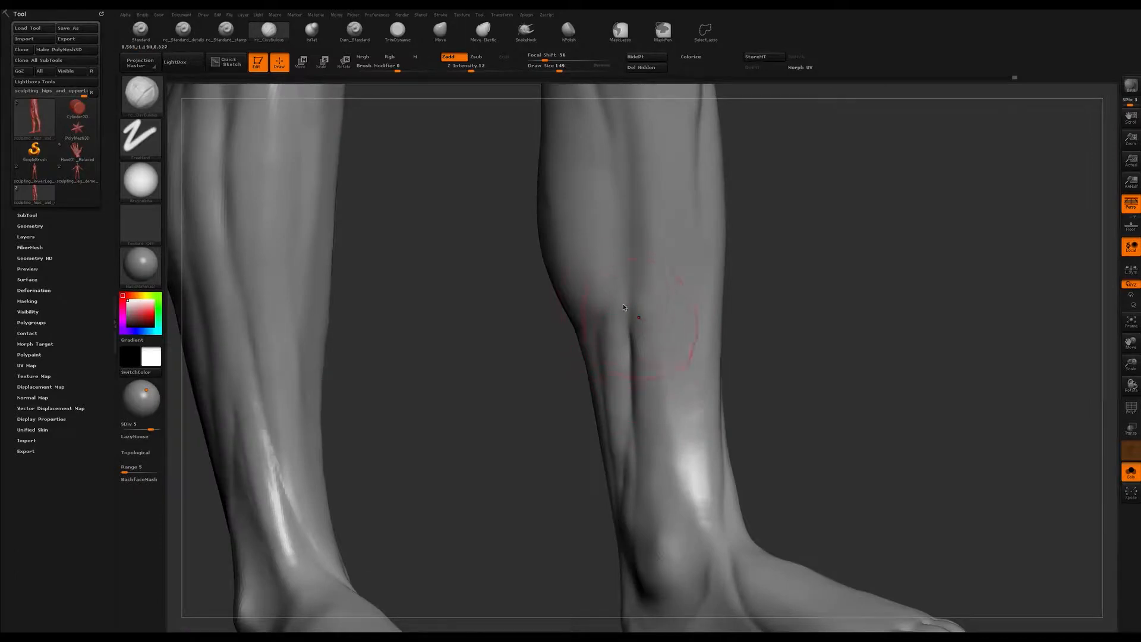
Adjust the brush size and refine the inner lower leg beneath the calf, between the tibia and Achilles tendon.
mouse_move(625, 338)
right_down()
mouse_move(619, 311)
mouse_move(608, 415)
right_up()
key(s)
click(626, 312)
key(s)
click(604, 422)
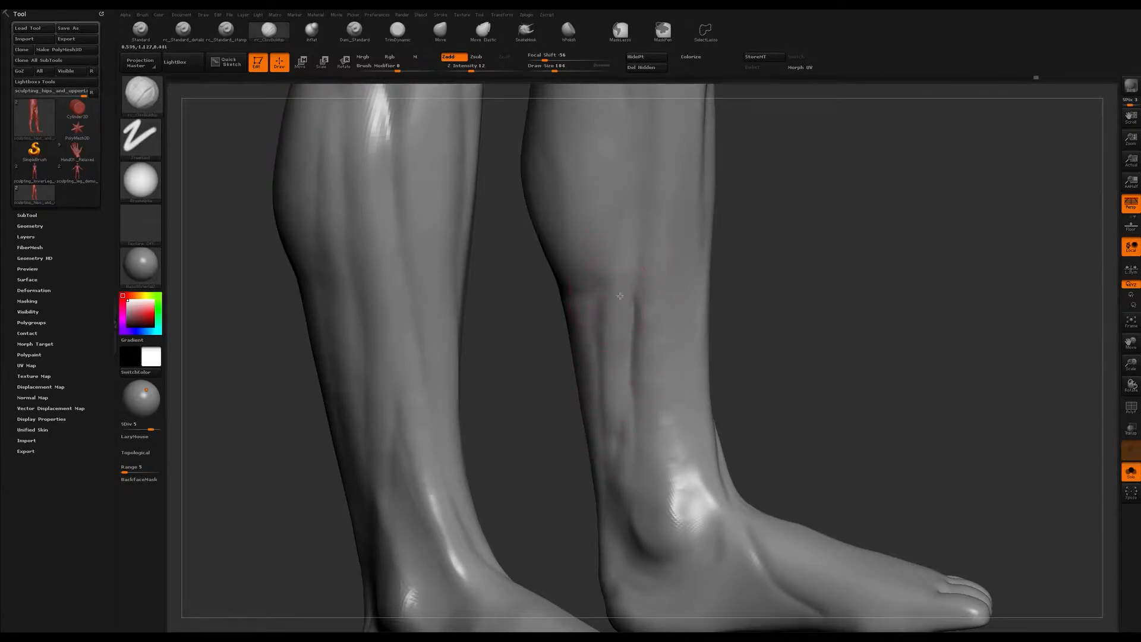
mouse_move(620, 264)
right_down()
mouse_move(623, 313)
mouse_move(615, 260)
right_up()
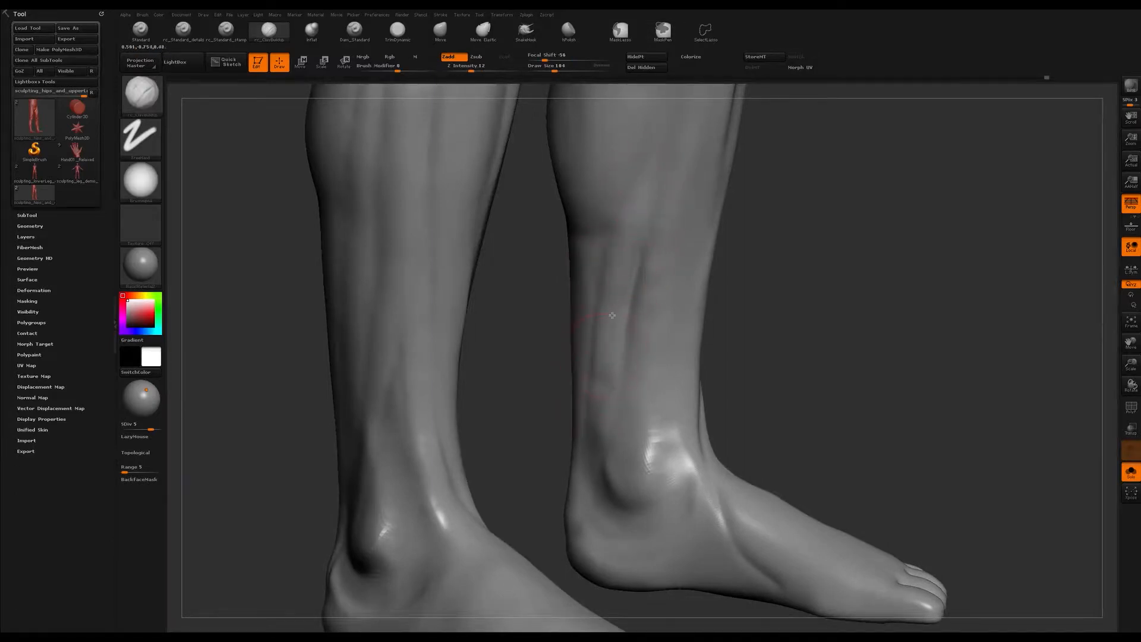
right_drag(618, 325, 719, 336)
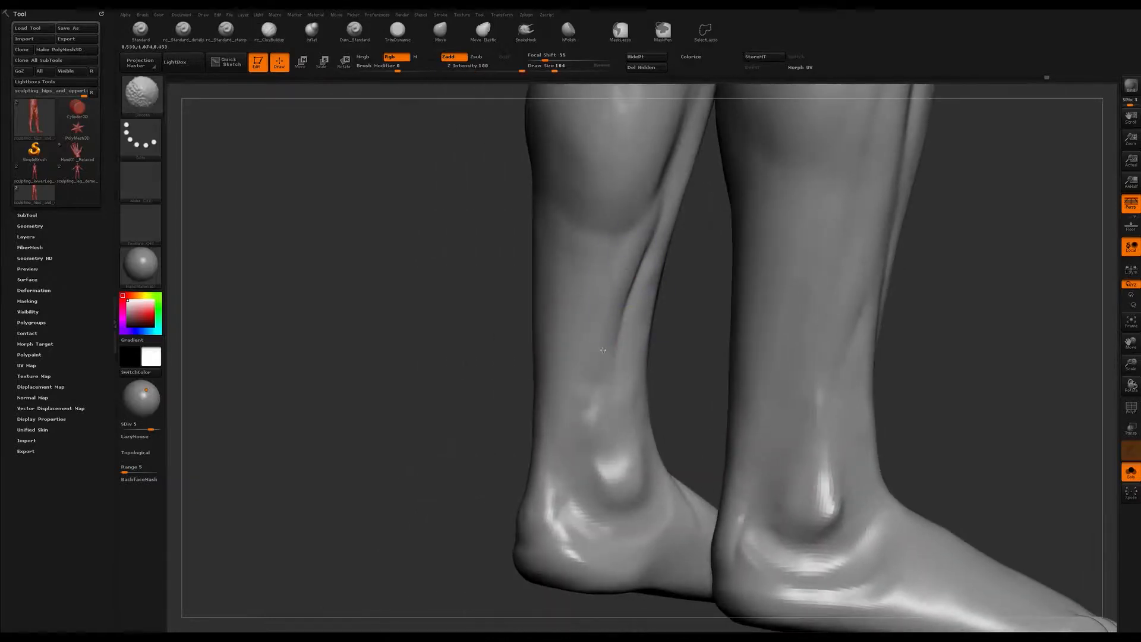
Set the draw size to 132, then fill and smooth the back of the lower leg beneath the calf.
right_drag(671, 173, 746, 190)
key(bracketright)
key(bracketright)
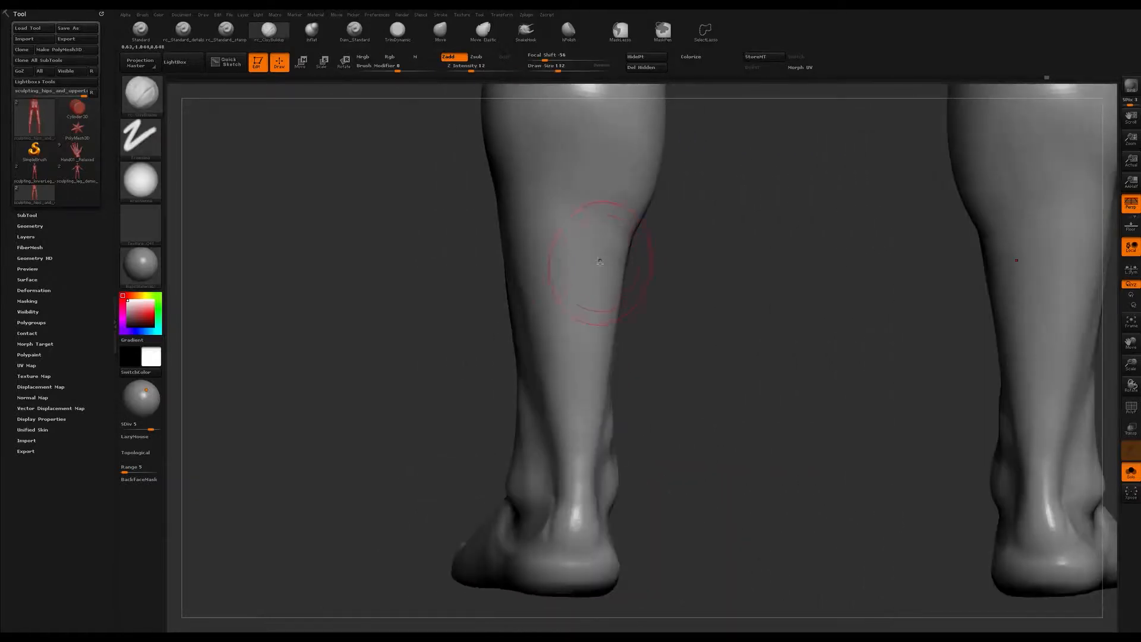
right_drag(601, 257, 573, 225)
right_drag(606, 277, 590, 255)
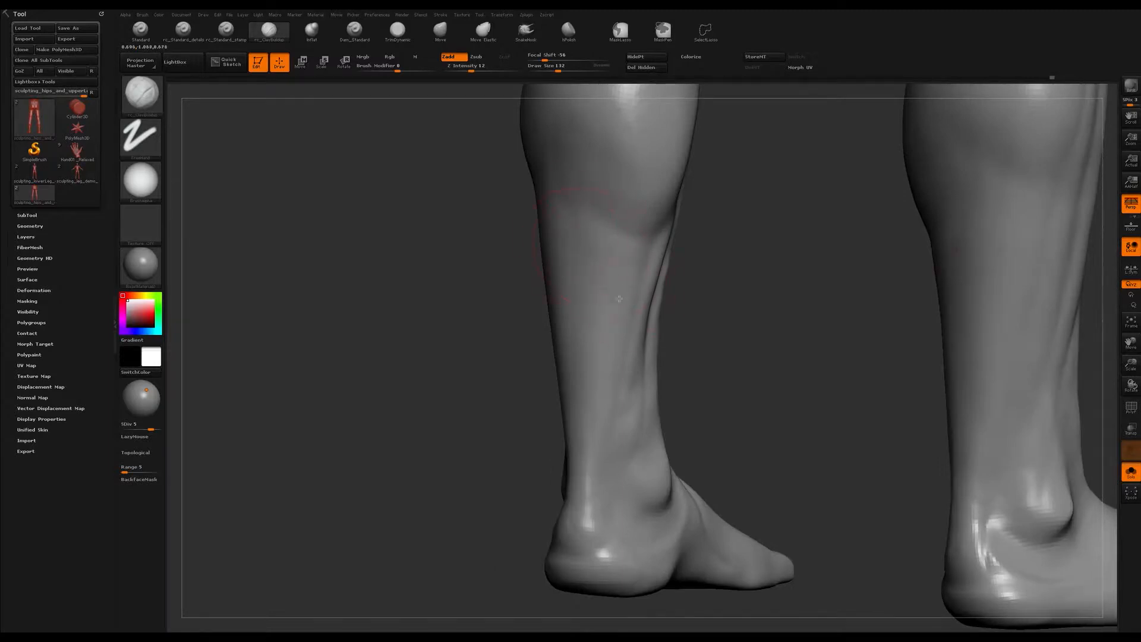
key(shift)
Blend the calf's lower edge into the Achilles area with strokes along the back of the leg.
mouse_move(621, 235)
ctrl+right_down()
mouse_move(590, 257)
mouse_move(625, 246)
mouse_move(616, 203)
mouse_move(622, 267)
mouse_move(657, 265)
mouse_move(600, 215)
ctrl+right_up()
drag(598, 219, 595, 280)
right_drag(595, 279, 618, 291)
right_drag(583, 331, 600, 327)
drag(580, 354, 581, 336)
mouse_move(590, 315)
right_down()
mouse_move(585, 340)
mouse_move(599, 319)
mouse_move(620, 315)
right_up()
drag(621, 315, 623, 305)
right_drag(623, 305, 640, 305)
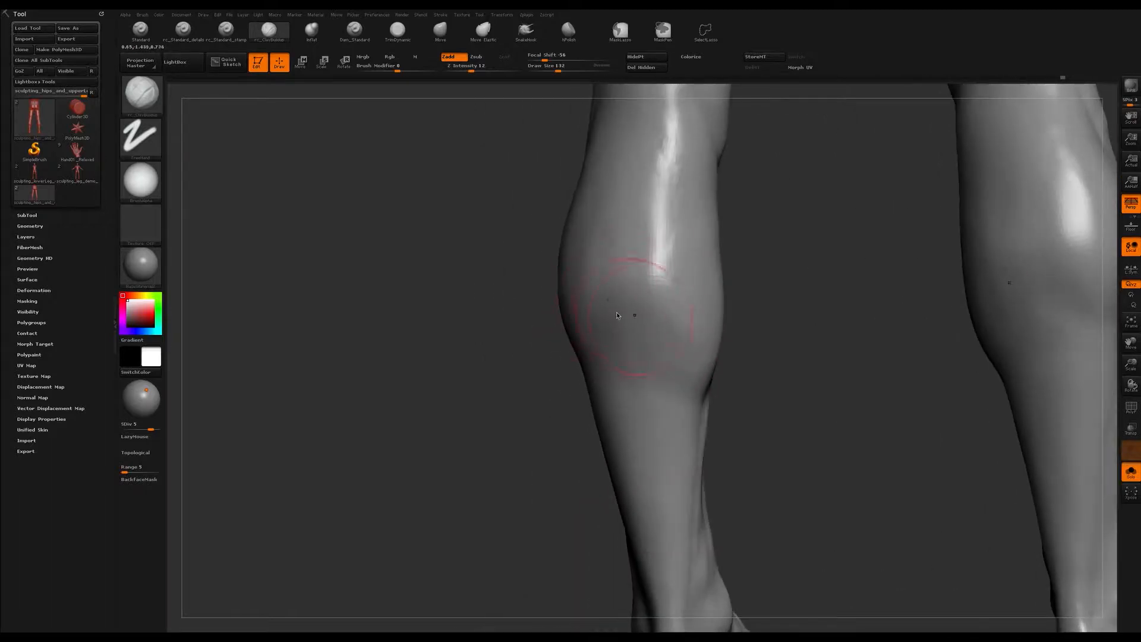
Build up and smooth the calf's main volume and its lower end from behind.
mouse_move(614, 286)
mouse_down()
mouse_move(628, 278)
mouse_move(627, 236)
mouse_up()
right_drag(678, 174, 707, 178)
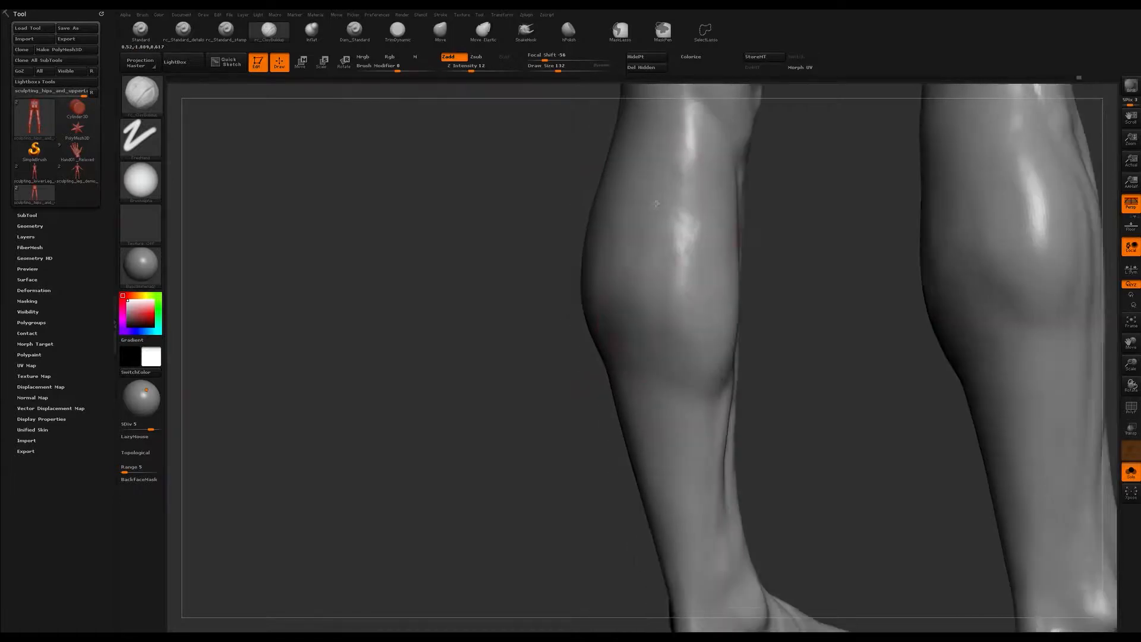
key(shift)
right_drag(615, 332, 609, 361)
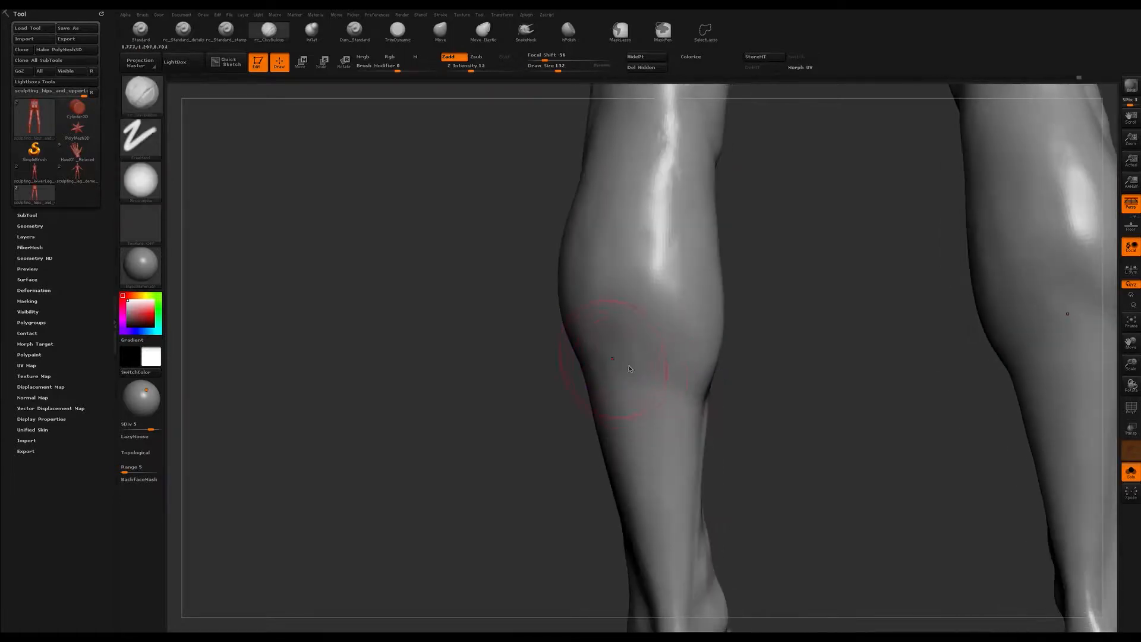
right_drag(688, 380, 698, 386)
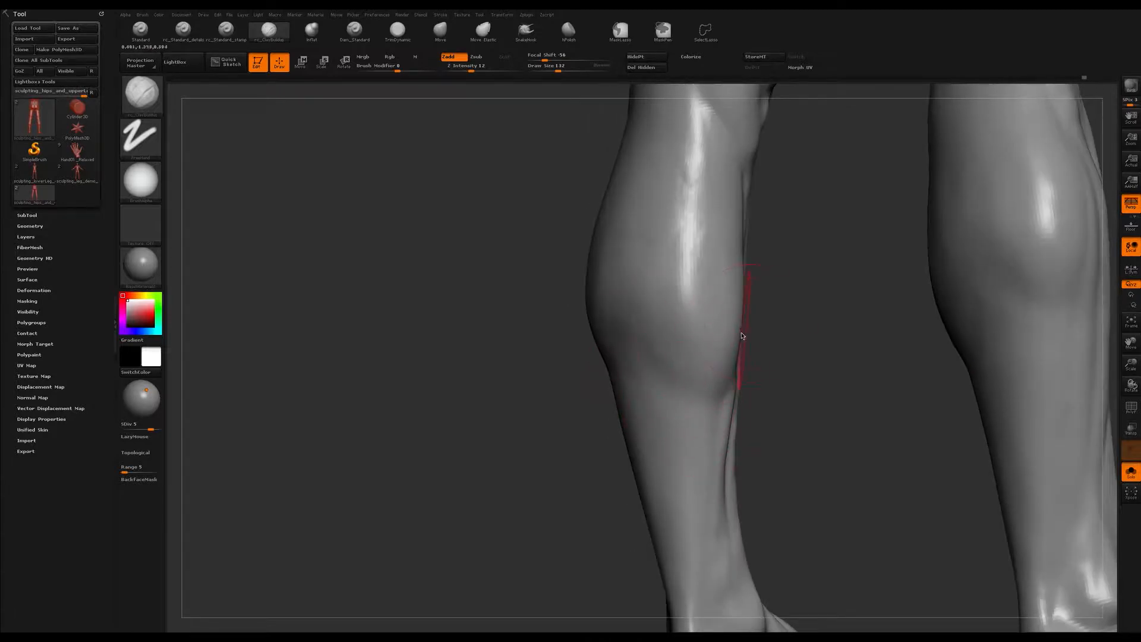
Refine and smooth the calf's inner contour and its transition into the outer lower leg.
right_drag(746, 327, 649, 361)
key(shift)
mouse_move(689, 245)
right_down()
mouse_move(591, 272)
mouse_move(565, 315)
mouse_move(626, 229)
mouse_move(621, 261)
mouse_move(588, 292)
right_up()
key(shift)
Set the draw size to 94, then sculpt and smooth the outer lower-leg muscles between the calf and ankle.
key(bracketleft)
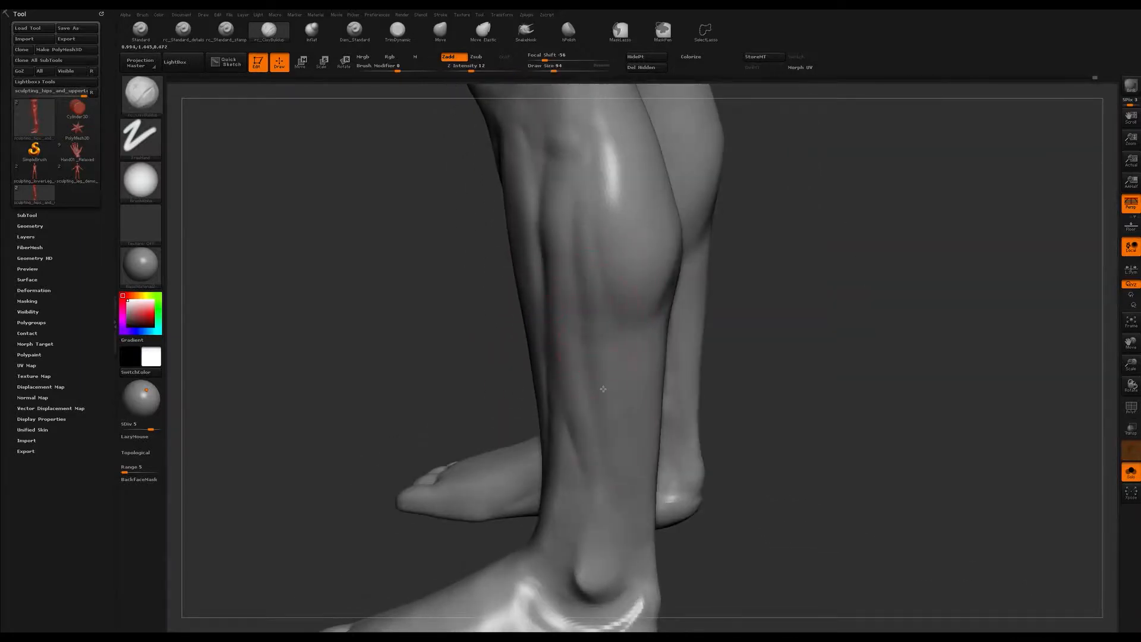
right_drag(587, 271, 612, 348)
shift+drag(611, 349, 606, 337)
mouse_move(606, 337)
right_down()
mouse_move(632, 292)
mouse_move(606, 285)
mouse_move(567, 186)
right_up()
key(shift)
mouse_move(568, 186)
mouse_down()
mouse_move(548, 165)
mouse_move(565, 183)
mouse_move(555, 203)
mouse_move(567, 235)
mouse_up()
right_drag(568, 235, 562, 181)
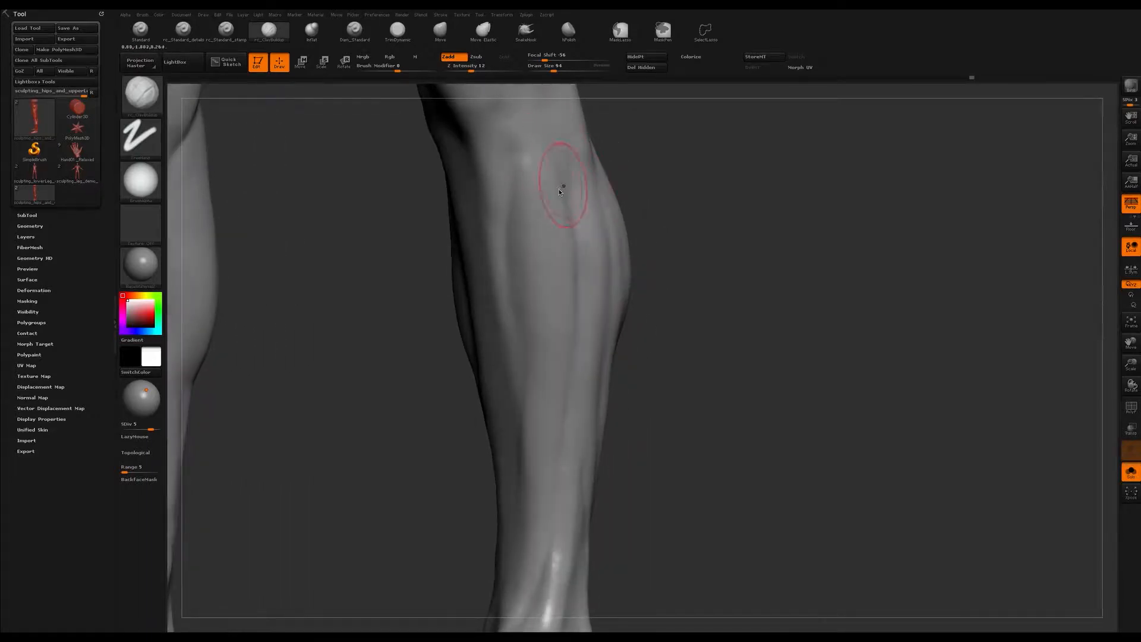
Refine the upper outer shin below the knee, then set the draw size to 154.
right_drag(560, 178, 564, 237)
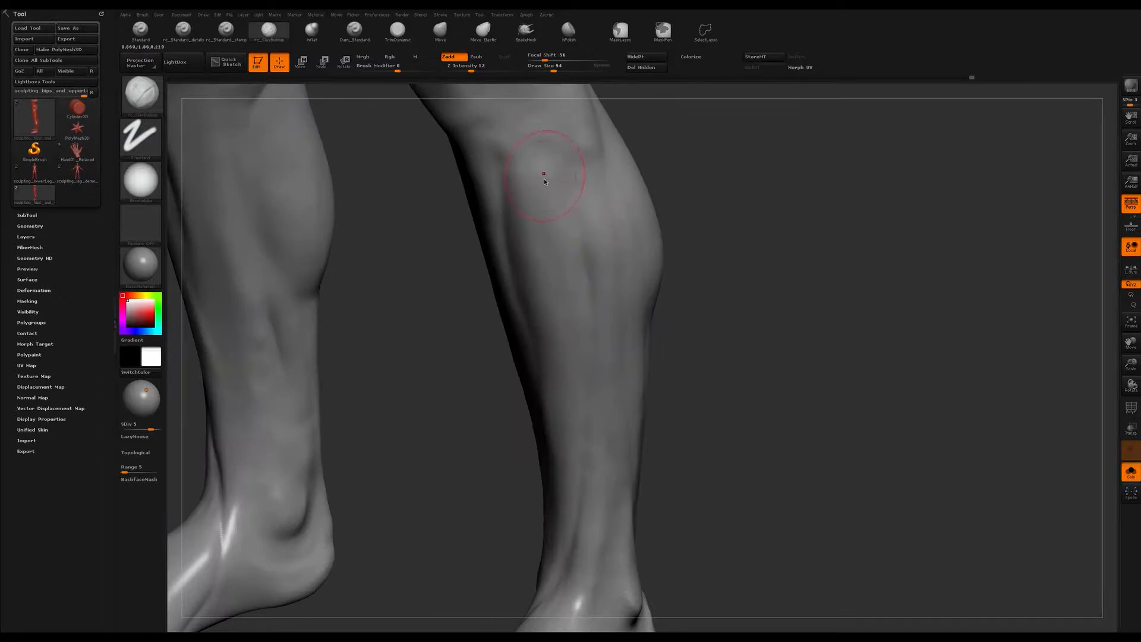
mouse_move(554, 205)
right_down()
mouse_move(556, 232)
mouse_move(570, 186)
right_up()
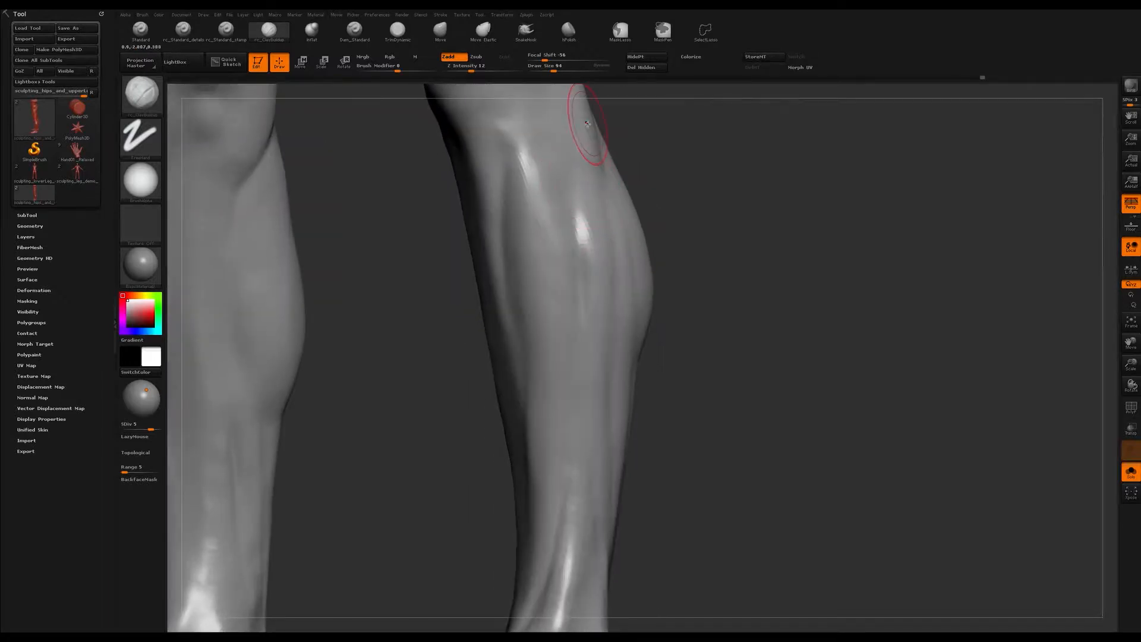
mouse_move(572, 217)
right_down()
mouse_move(564, 169)
mouse_move(488, 248)
mouse_move(522, 331)
right_up()
key(s)
drag(528, 331, 541, 331)
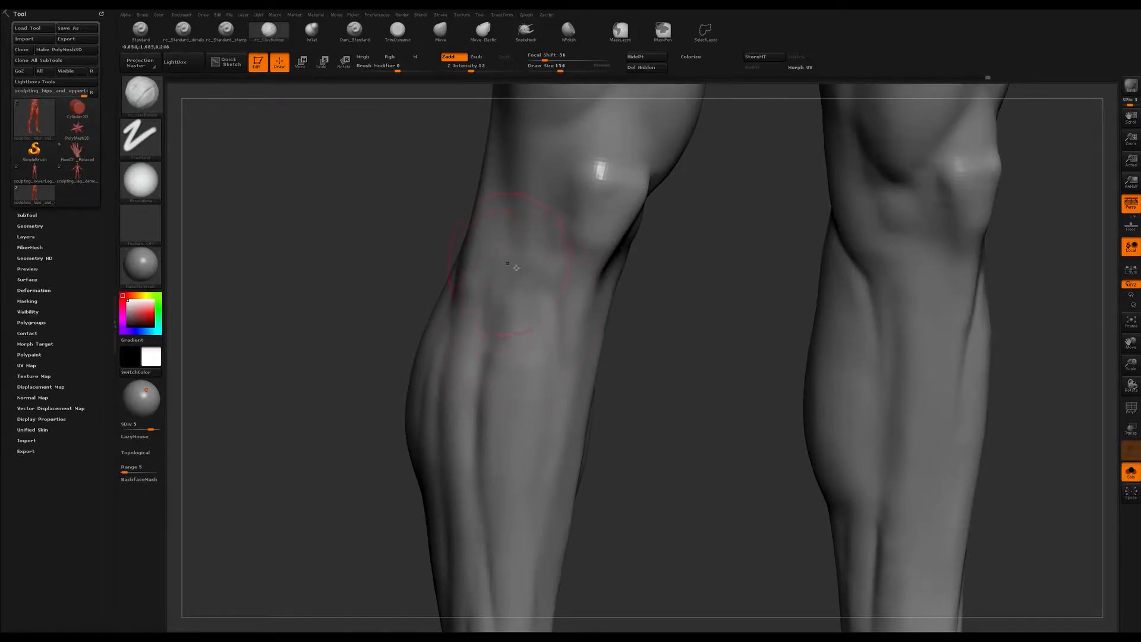
Reduce the brush size and shape the outer side of the leg just below the knee.
key(s)
drag(533, 265, 536, 265)
right_drag(525, 273, 530, 273)
key(s)
drag(538, 273, 533, 273)
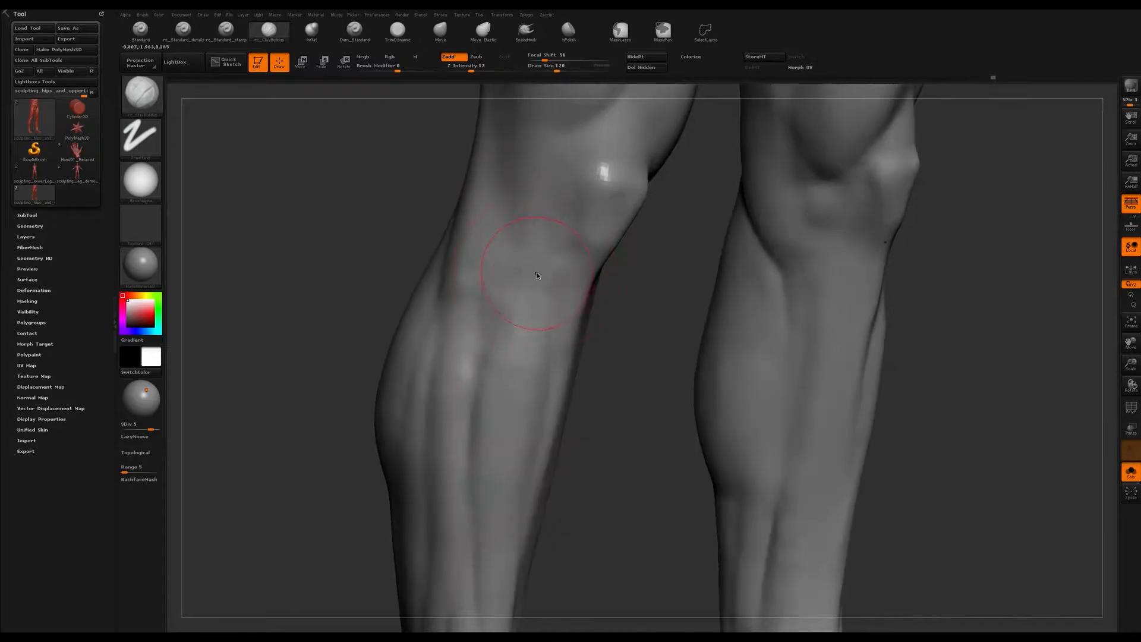
mouse_move(536, 272)
alt+right_down()
mouse_move(549, 246)
mouse_move(548, 287)
alt+right_up()
Set the draw size to 74 and sculpt the top of the shin muscles beside the kneecap tendon.
key(s)
drag(548, 287, 542, 288)
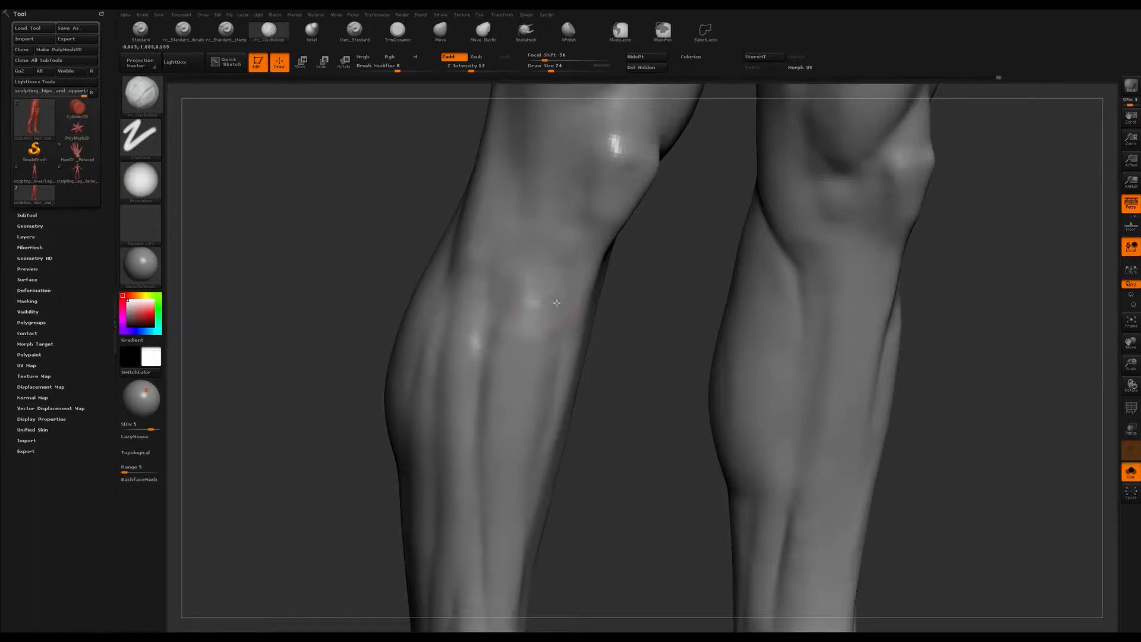
right_drag(552, 279, 542, 291)
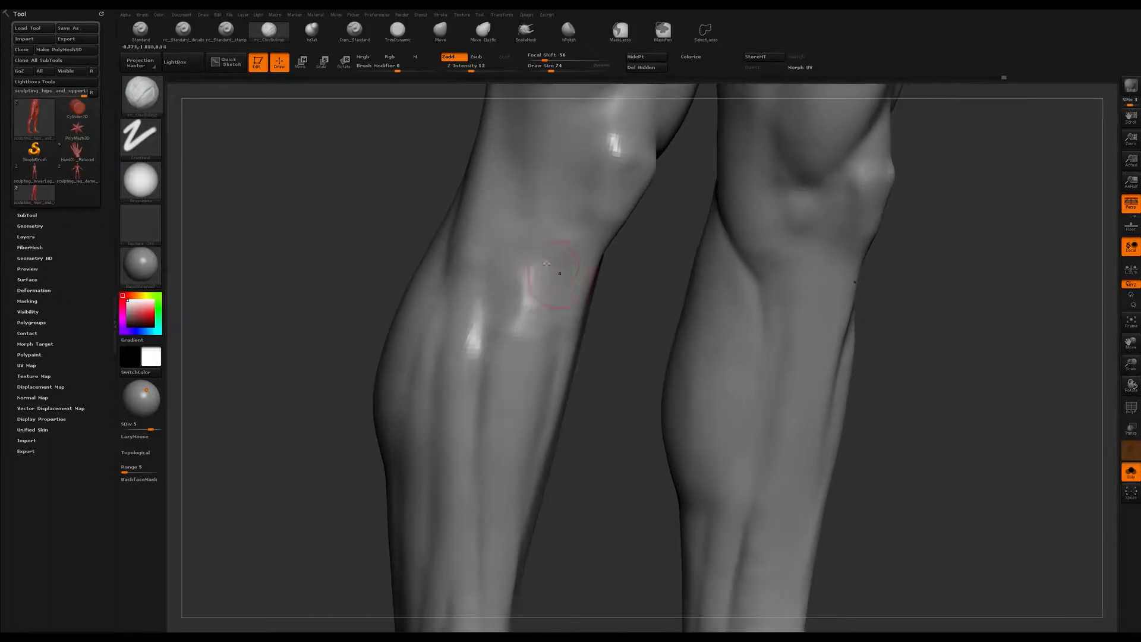
right_drag(577, 228, 564, 250)
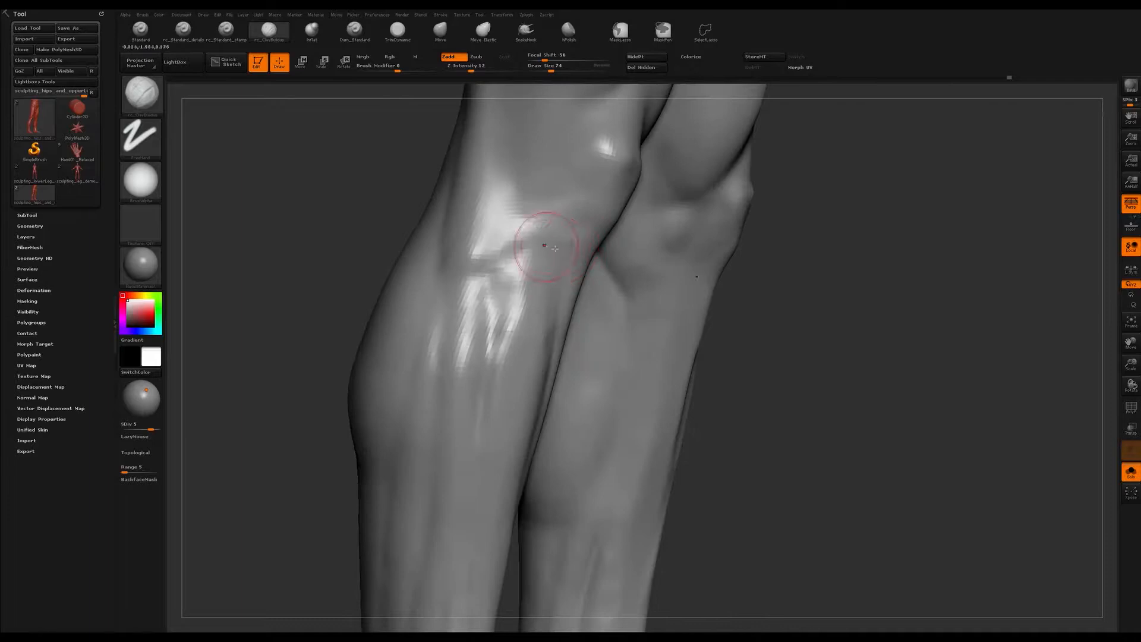
Enlarge the brush slightly and blend the upper shin muscles below the knee, smoothing the surface between them.
key(s)
drag(548, 242, 554, 241)
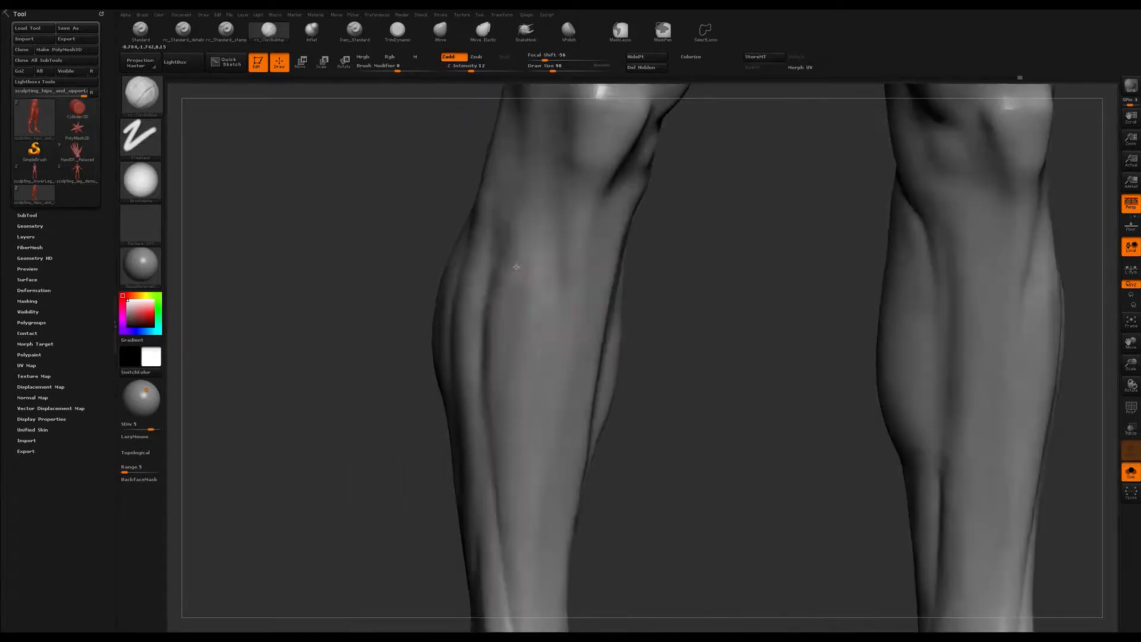
mouse_move(516, 267)
right_down()
mouse_move(537, 296)
mouse_move(535, 230)
right_up()
mouse_move(534, 230)
shift+mouse_down()
mouse_move(519, 295)
mouse_move(526, 203)
shift+mouse_up()
mouse_move(496, 268)
ctrl+right_down()
mouse_move(531, 324)
mouse_move(507, 316)
mouse_move(489, 333)
mouse_move(512, 324)
ctrl+right_up()
Smooth the outer shin muscles at a draw size of 136 and switch to the hPolish brush.
key(s)
drag(469, 257, 475, 257)
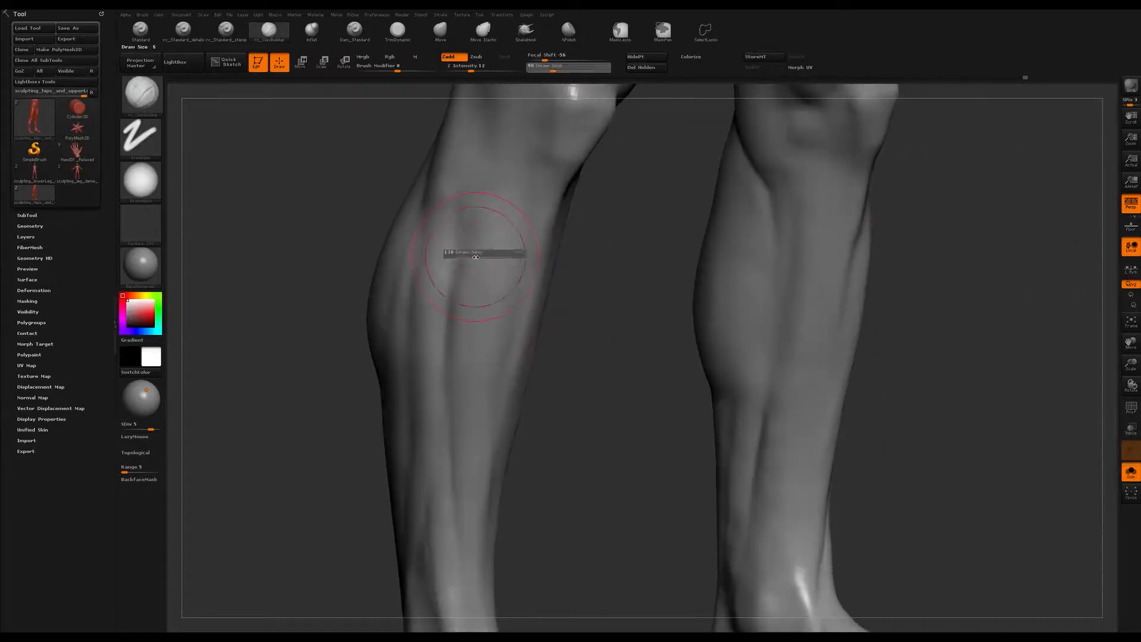
mouse_move(485, 282)
right_down()
mouse_move(513, 303)
mouse_move(500, 304)
mouse_move(515, 236)
right_up()
shift+drag(517, 234, 520, 142)
mouse_move(500, 261)
right_down()
mouse_move(504, 249)
mouse_move(481, 281)
right_up()
key(b)
key(h)
key(p)
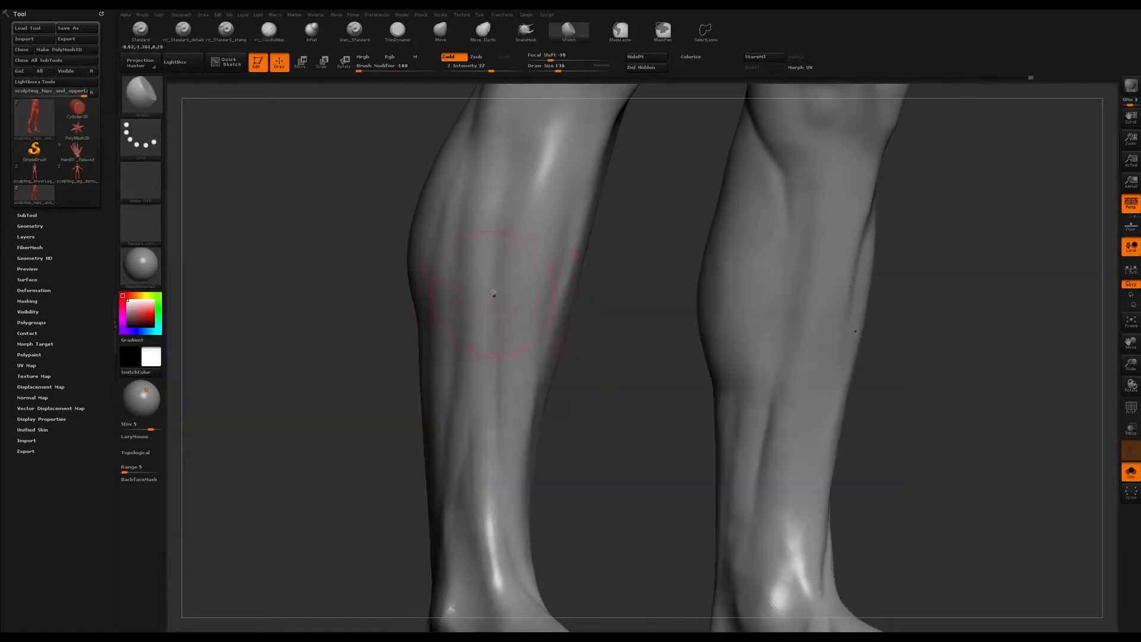
Try to polish the outer shin muscles from below the knee down the mid-leg at subdivision level 5.
right_drag(500, 240, 523, 155)
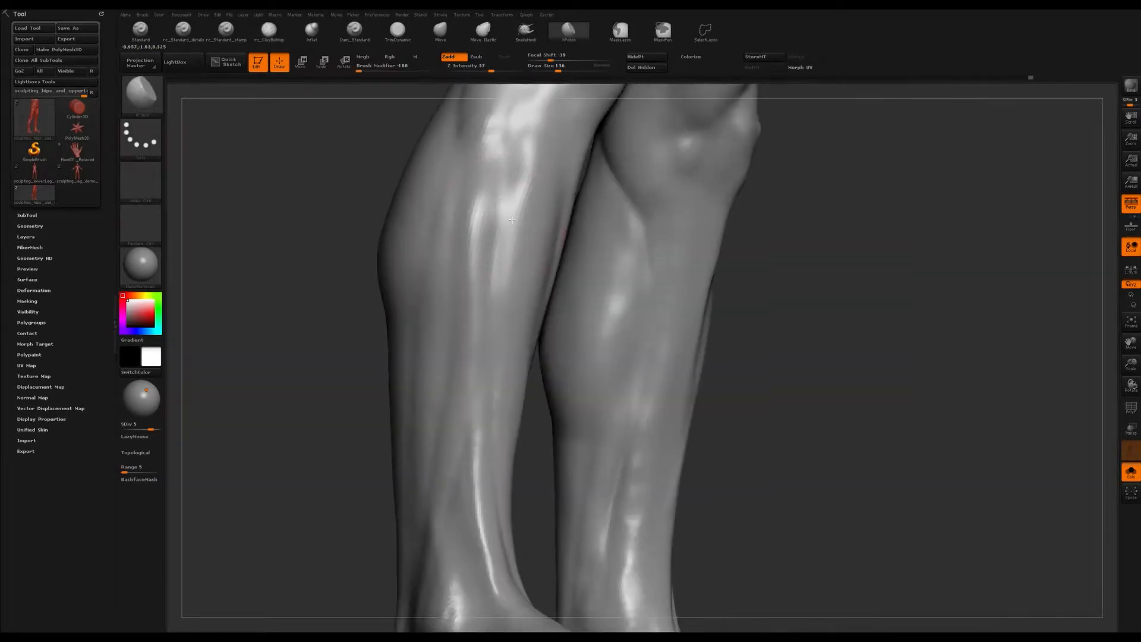
drag(528, 145, 524, 222)
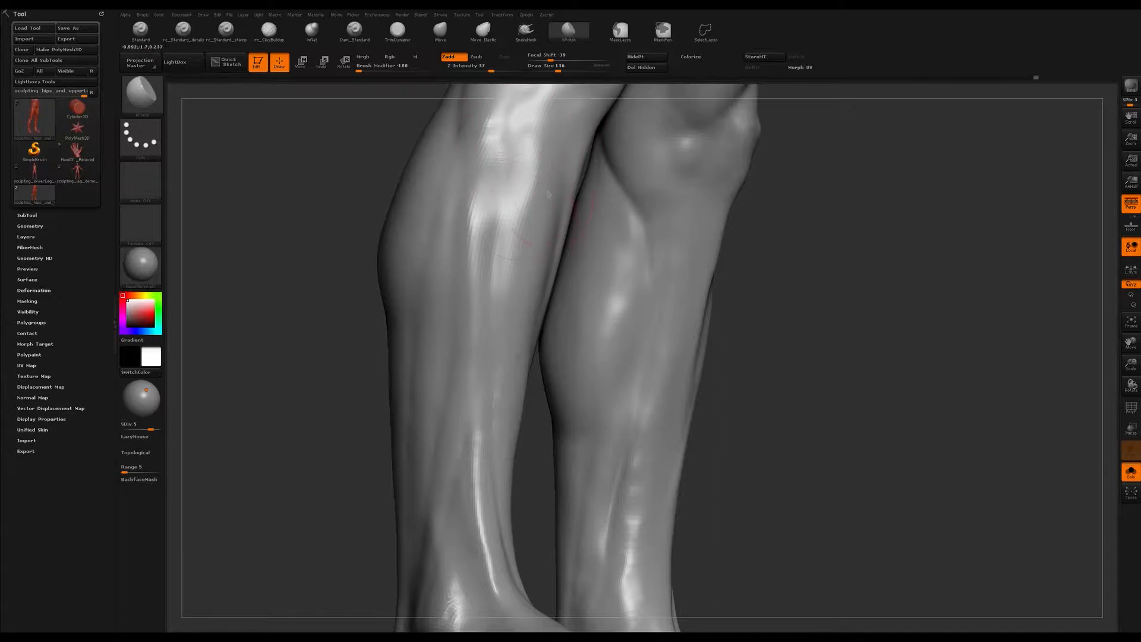
right_drag(548, 194, 532, 166)
right_drag(498, 258, 471, 242)
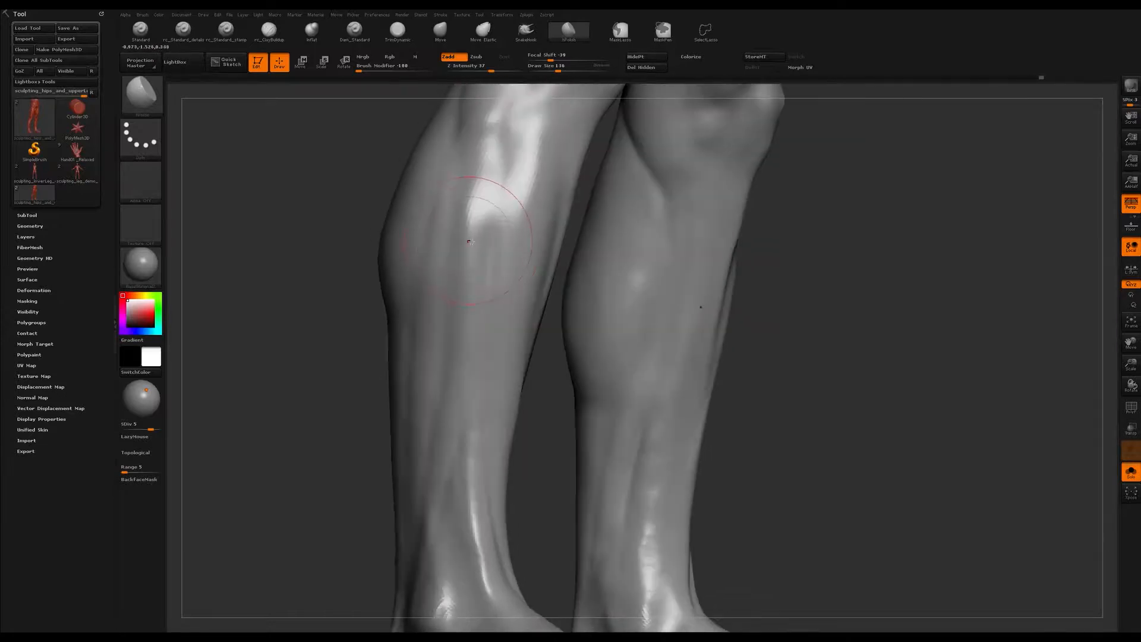
right_drag(475, 290, 471, 254)
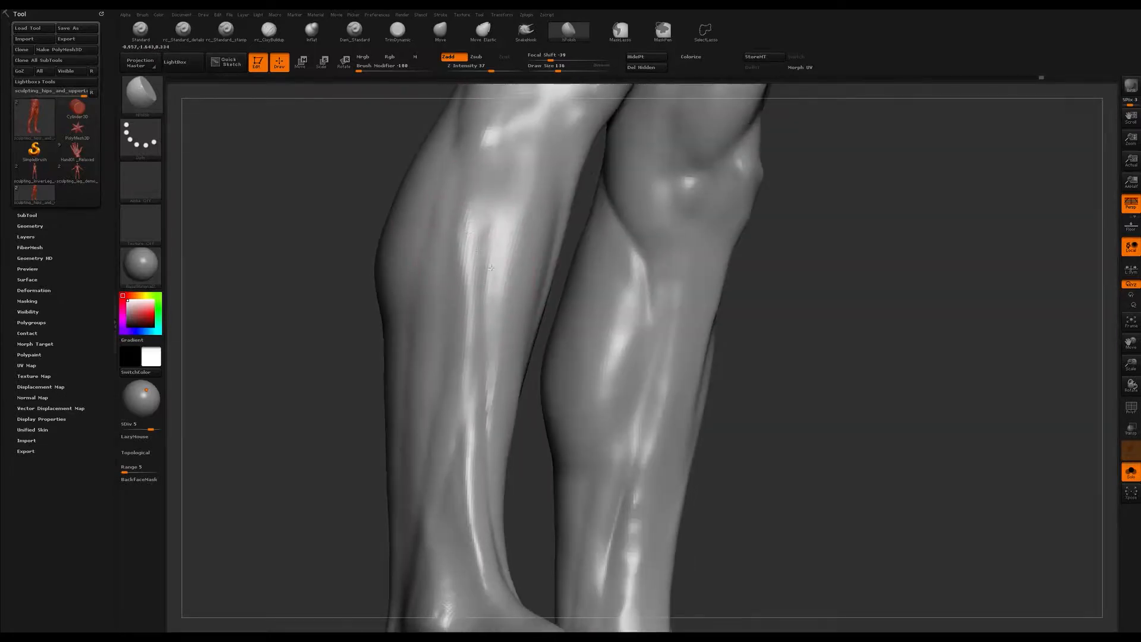
mouse_move(484, 315)
right_down()
mouse_move(490, 246)
mouse_move(492, 274)
mouse_move(492, 243)
mouse_move(529, 217)
right_up()
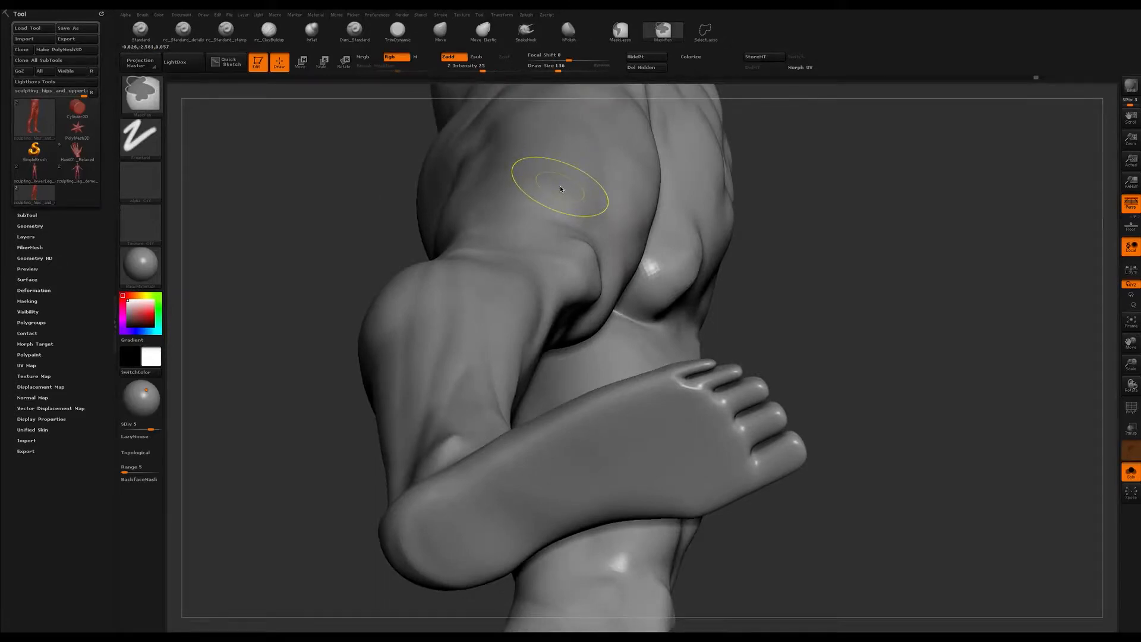
Undo the recent polishing strokes, discard the newer undo history and subdivide the mesh to level 6.
mouse_move(522, 247)
right_down()
mouse_move(496, 242)
mouse_move(477, 266)
mouse_move(406, 255)
mouse_move(457, 264)
mouse_move(466, 281)
right_up()
click(466, 281)
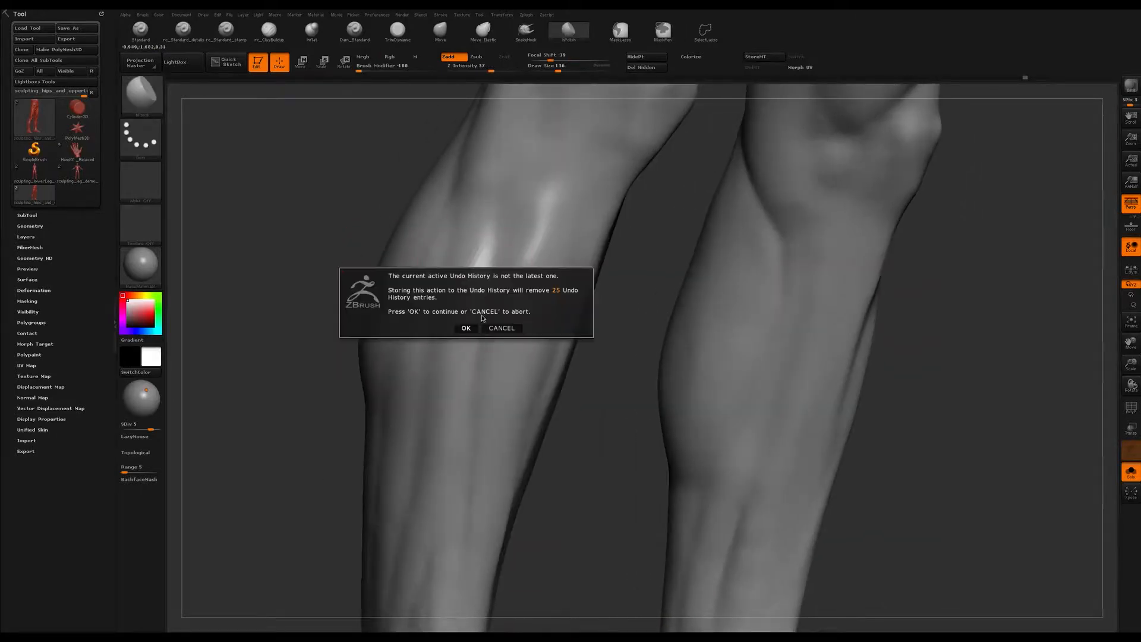
click(466, 328)
key(d)
Reduce the brush size and polish the outer shin muscle bands from below the knee to mid-shin with hPolish.
key(s)
drag(516, 265, 513, 265)
mouse_move(486, 270)
right_down()
mouse_move(502, 279)
mouse_move(515, 254)
right_up()
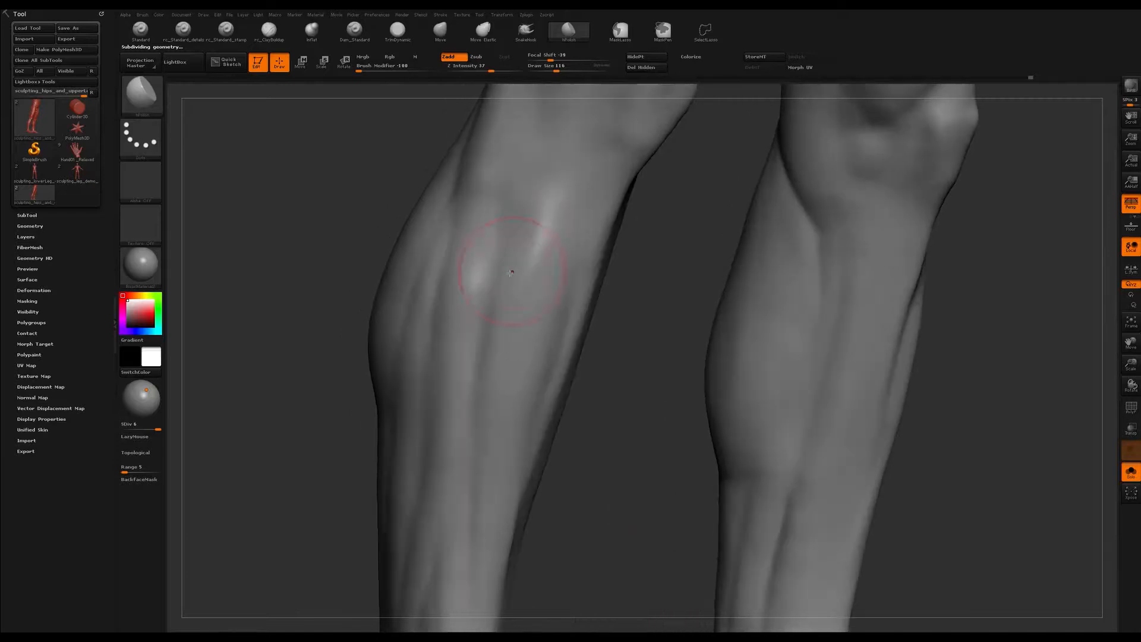
right_drag(559, 196, 517, 267)
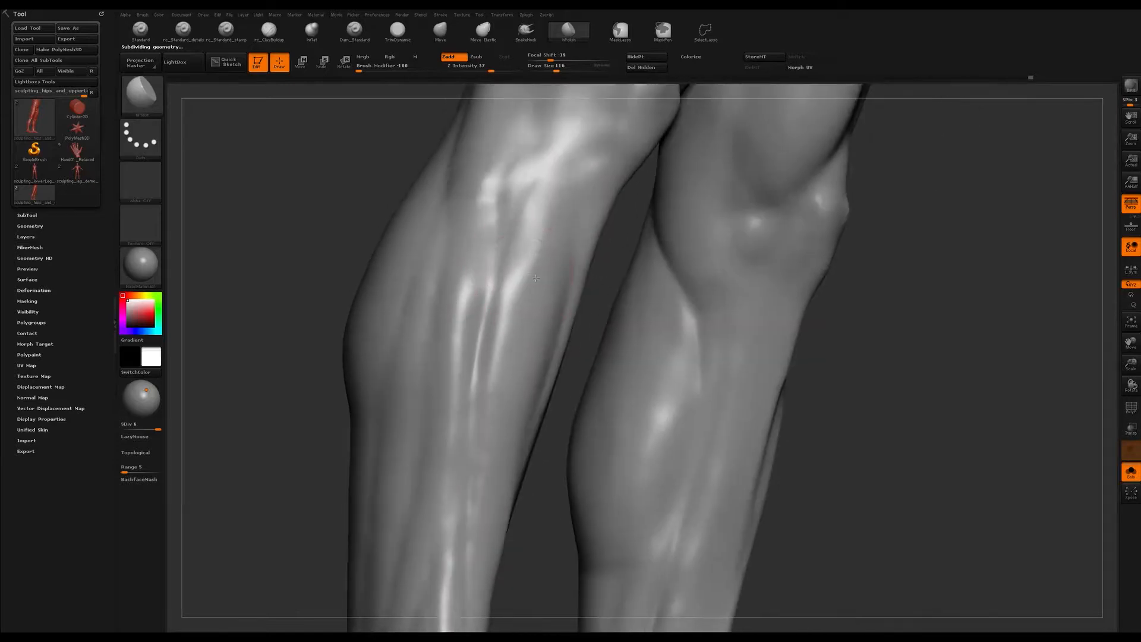
mouse_move(533, 193)
right_down()
mouse_move(526, 204)
mouse_move(547, 189)
right_up()
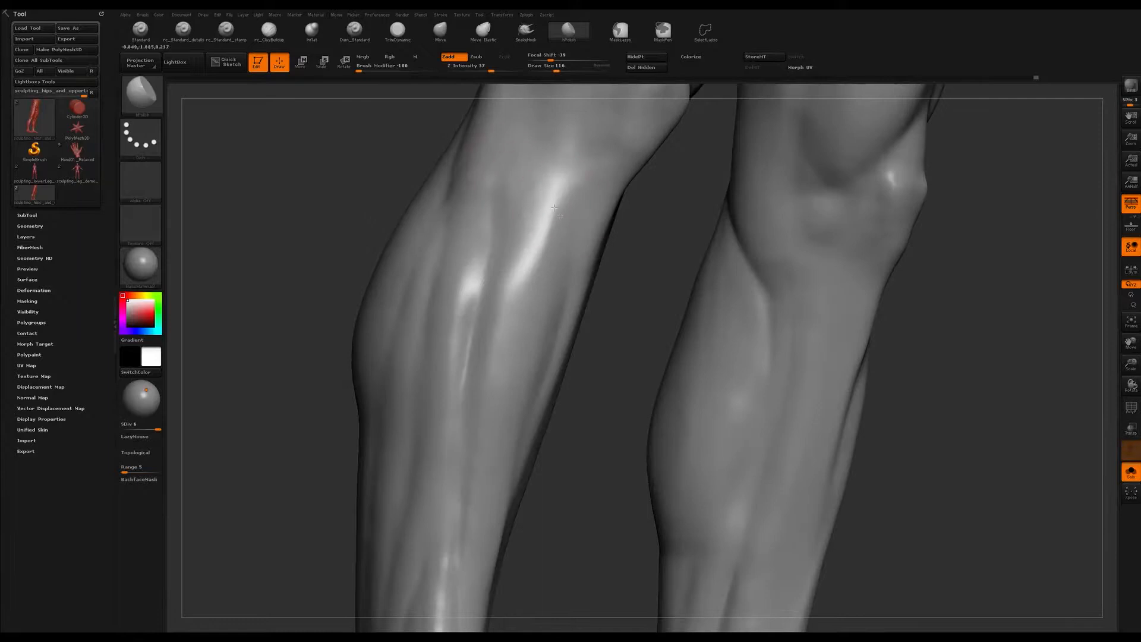
right_drag(569, 234, 553, 183)
mouse_move(504, 248)
right_down()
mouse_move(522, 203)
mouse_move(512, 254)
mouse_move(469, 257)
mouse_move(480, 256)
mouse_move(474, 306)
right_up()
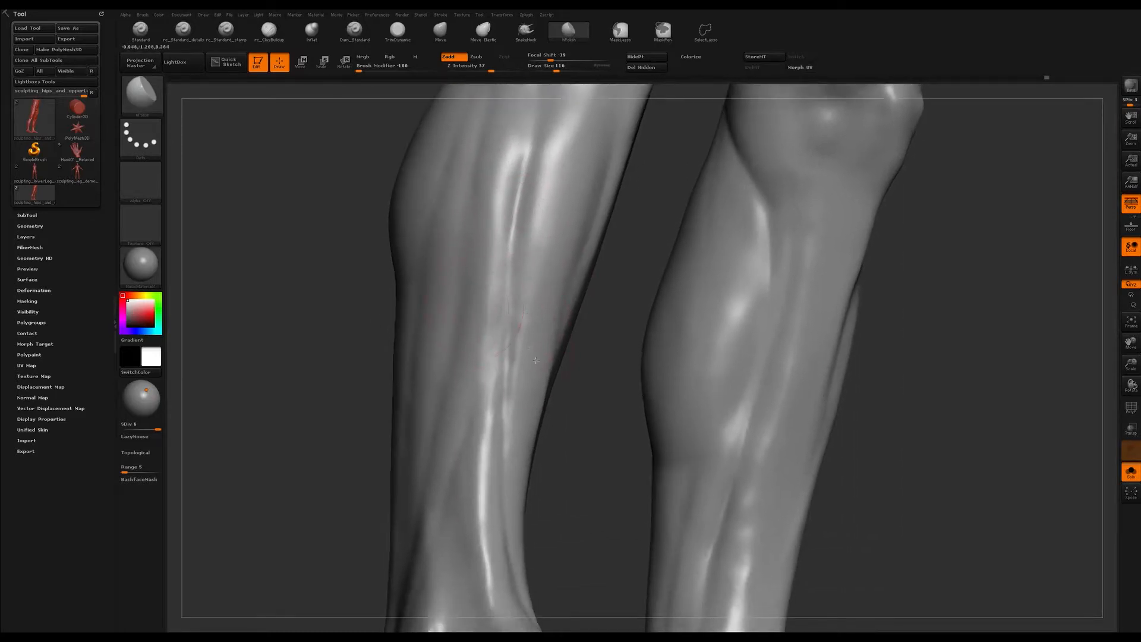
Polish the long shin muscle and its ridge along the front of the lower leg.
mouse_move(517, 365)
right_down()
mouse_move(484, 305)
mouse_move(485, 273)
mouse_move(504, 288)
right_up()
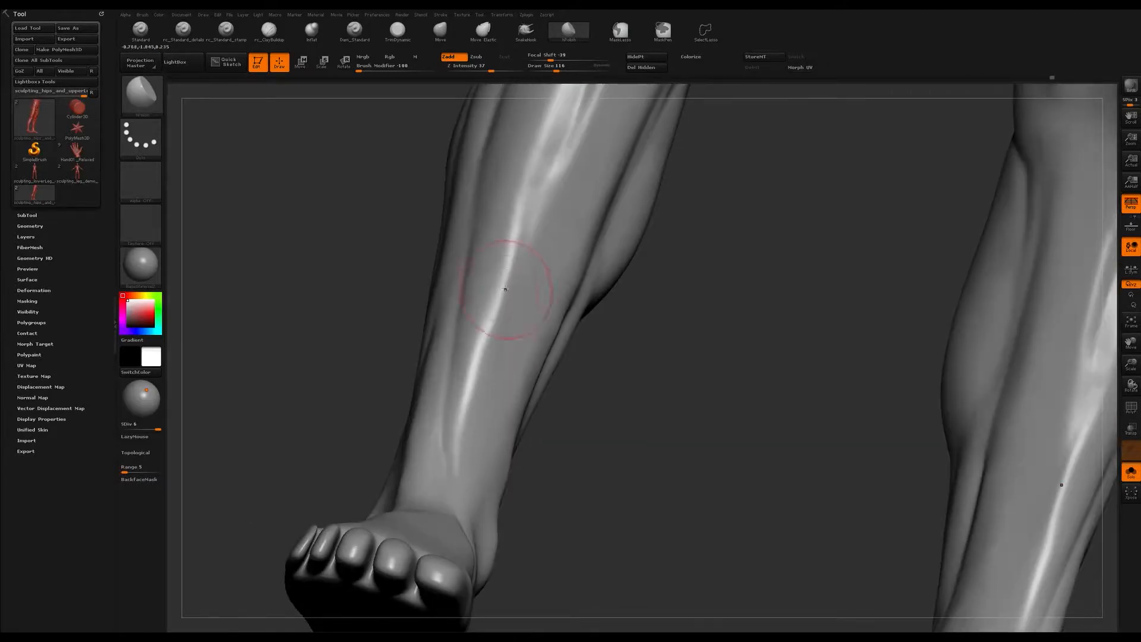
right_drag(500, 285, 493, 313)
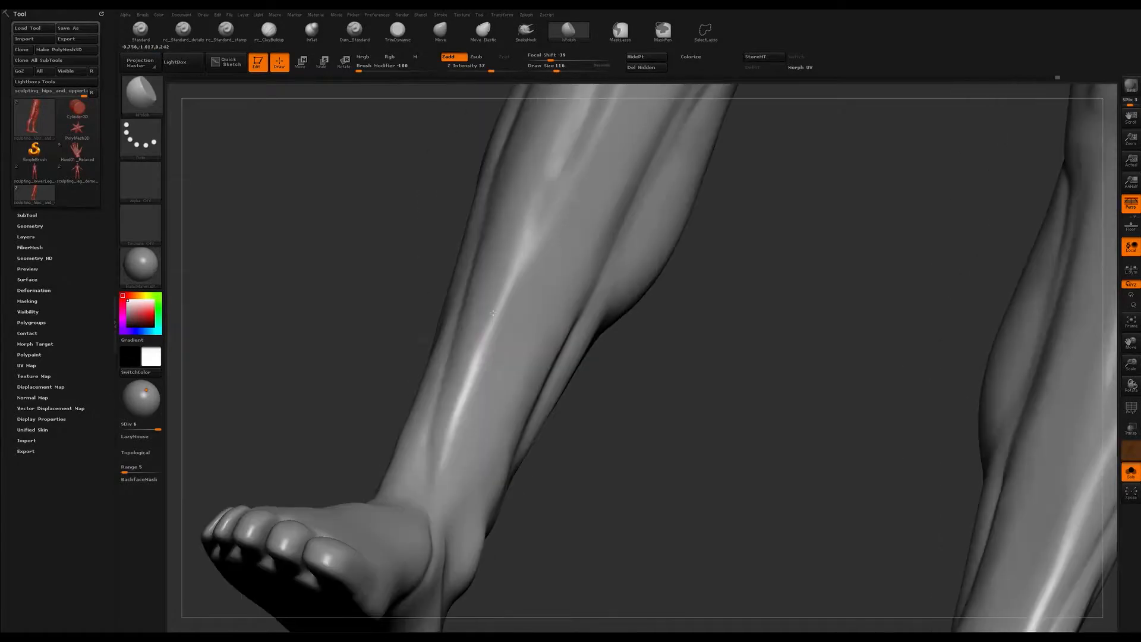
mouse_move(516, 375)
right_down()
mouse_move(445, 413)
mouse_move(455, 362)
mouse_move(442, 372)
right_up()
drag(442, 366, 465, 363)
right_drag(494, 377, 568, 282)
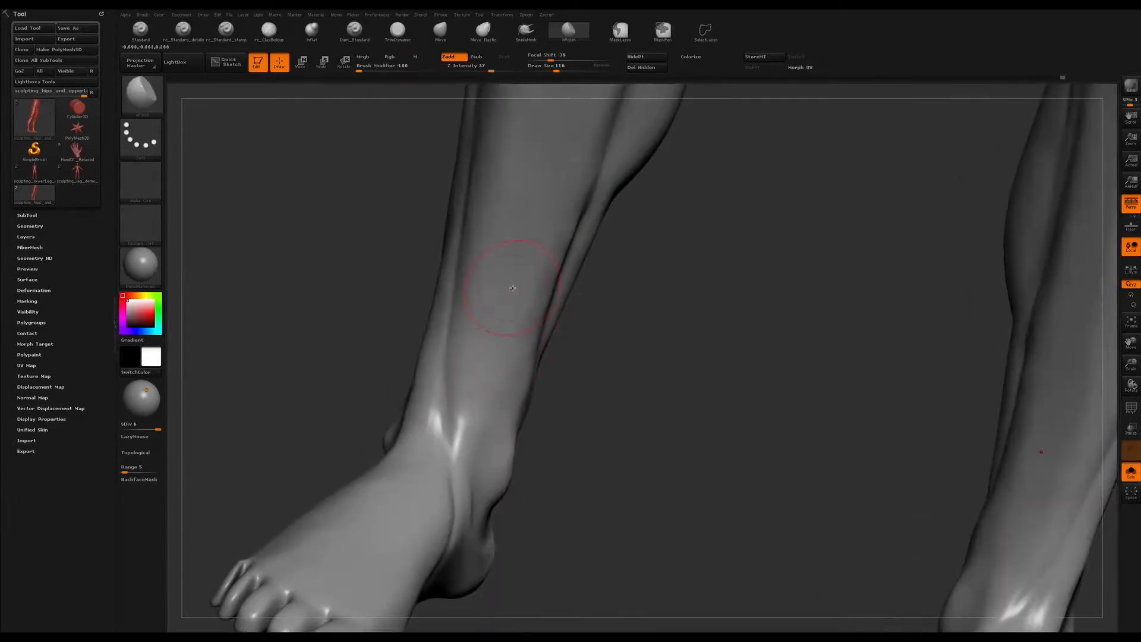
Refine the planes around the shin tendon where it runs down to the front of the ankle.
right_drag(487, 349, 464, 259)
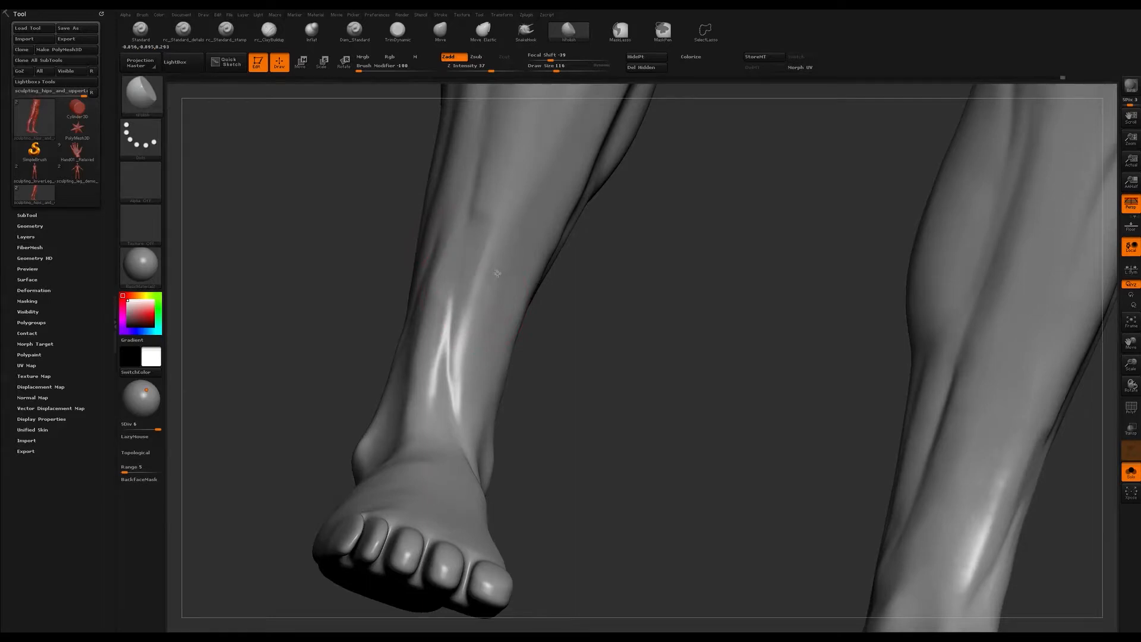
mouse_move(496, 272)
right_down()
mouse_move(493, 224)
mouse_move(502, 334)
mouse_move(491, 269)
mouse_move(546, 287)
right_up()
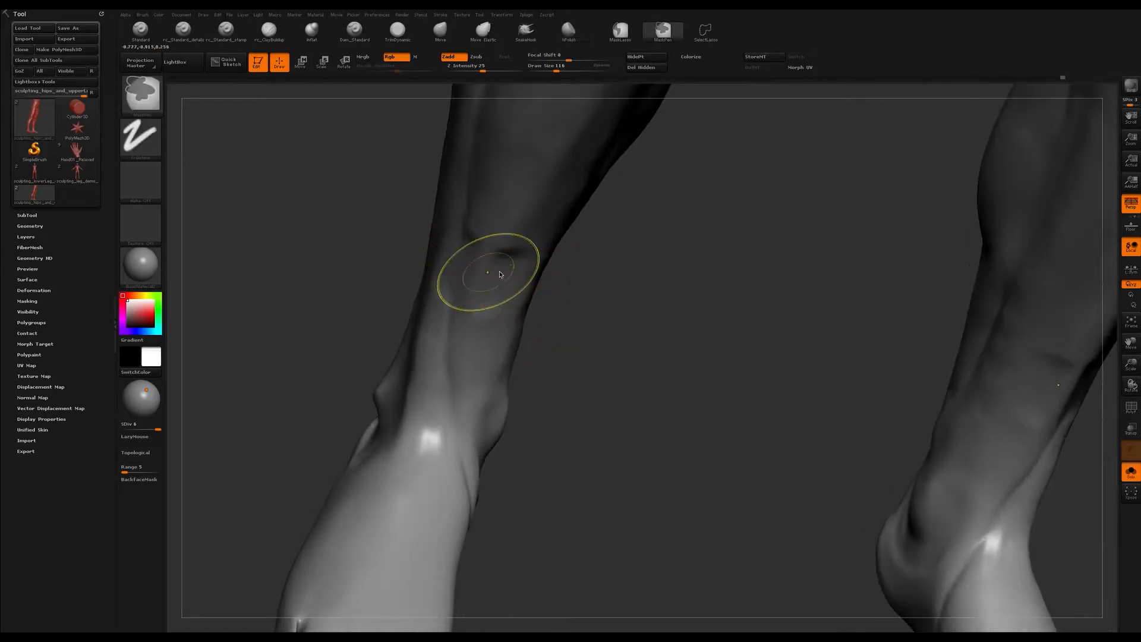
mouse_move(476, 272)
right_down()
mouse_move(493, 215)
mouse_move(462, 274)
mouse_move(482, 279)
right_up()
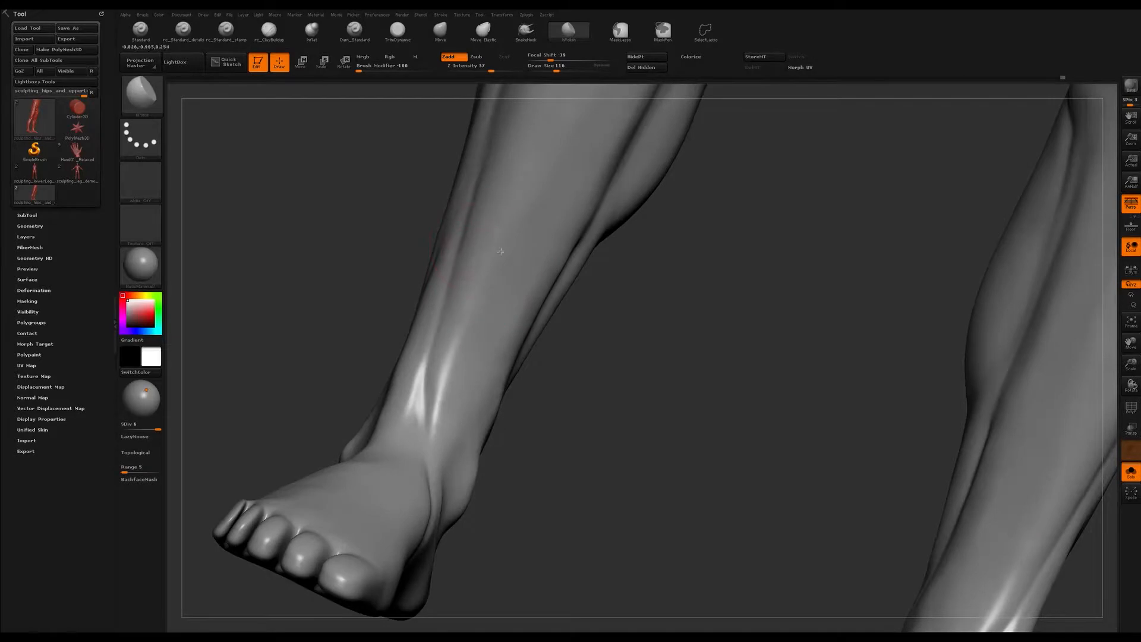
right_drag(502, 219, 500, 255)
Polish the surface around the ankle bone and the lower leg just above it.
mouse_move(500, 362)
right_down()
mouse_move(471, 365)
mouse_move(441, 420)
mouse_move(390, 447)
right_up()
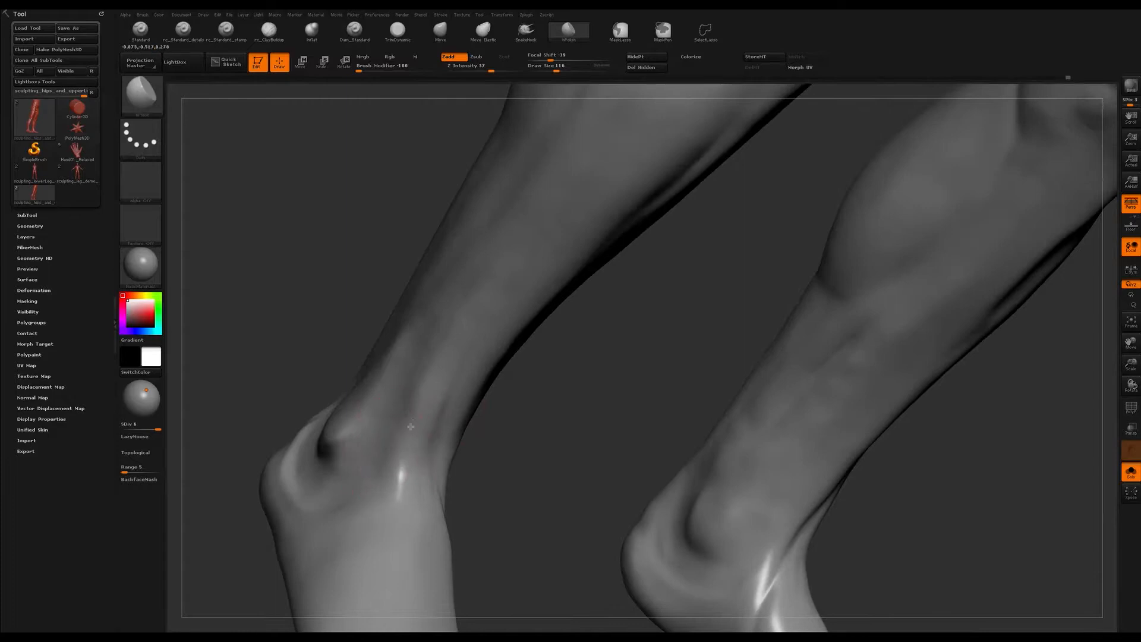
right_drag(419, 382, 386, 445)
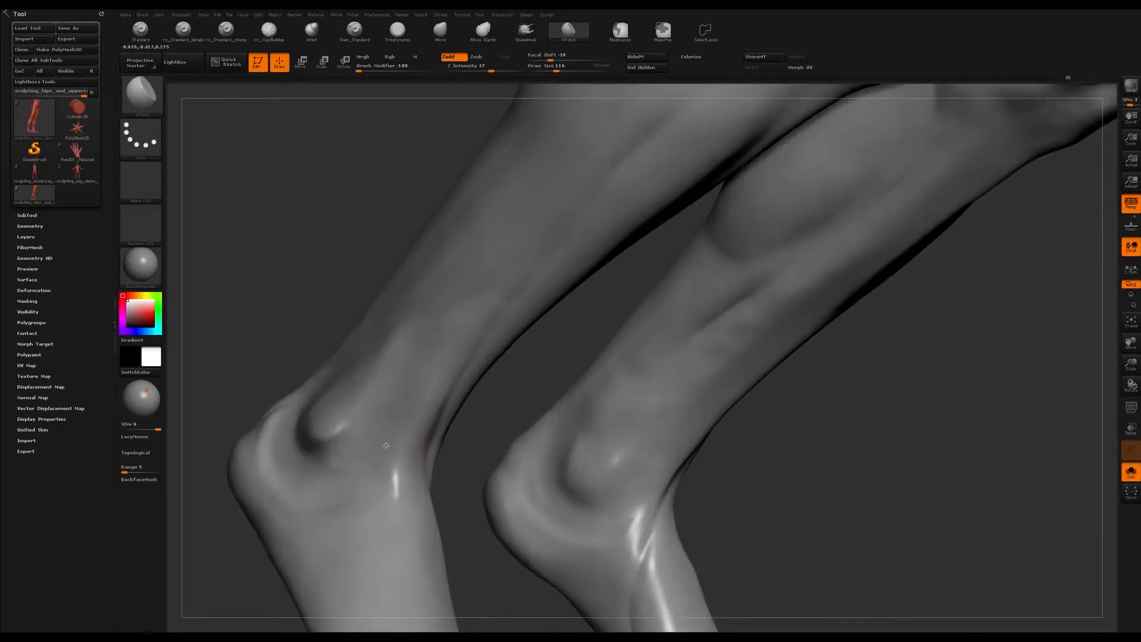
right_drag(460, 357, 415, 436)
right_drag(428, 375, 425, 455)
Smooth and polish the front of the shin just below the knee.
shift+drag(426, 456, 424, 309)
right_drag(444, 236, 420, 237)
alt+right_drag(465, 309, 505, 389)
alt+right_drag(707, 323, 573, 331)
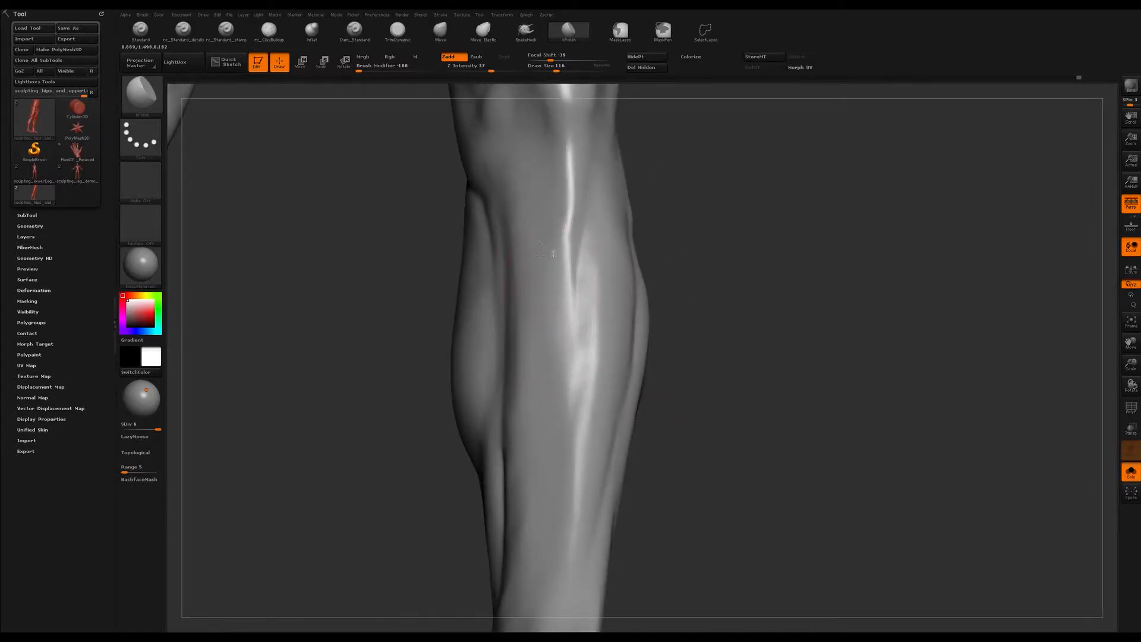
mouse_move(569, 209)
right_down()
mouse_move(544, 291)
mouse_move(580, 297)
mouse_move(583, 255)
mouse_move(567, 258)
right_up()
Build up the shin muscle beside the tibia just below the knee with the ClayBuildup brush.
click(269, 31)
right_drag(611, 163, 591, 178)
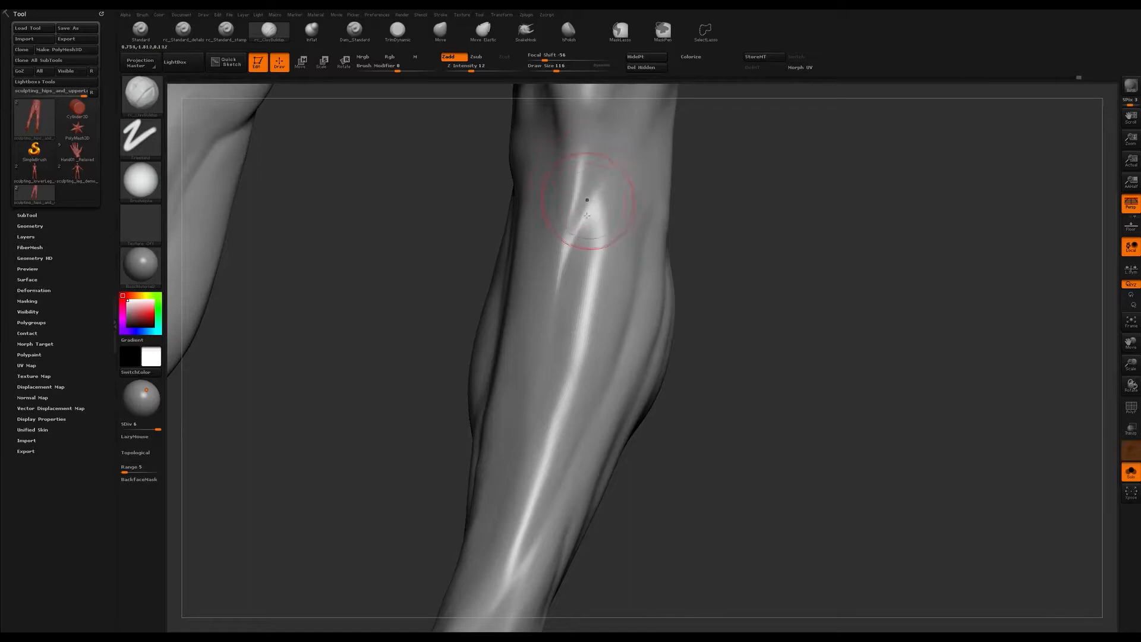
right_drag(566, 285, 572, 267)
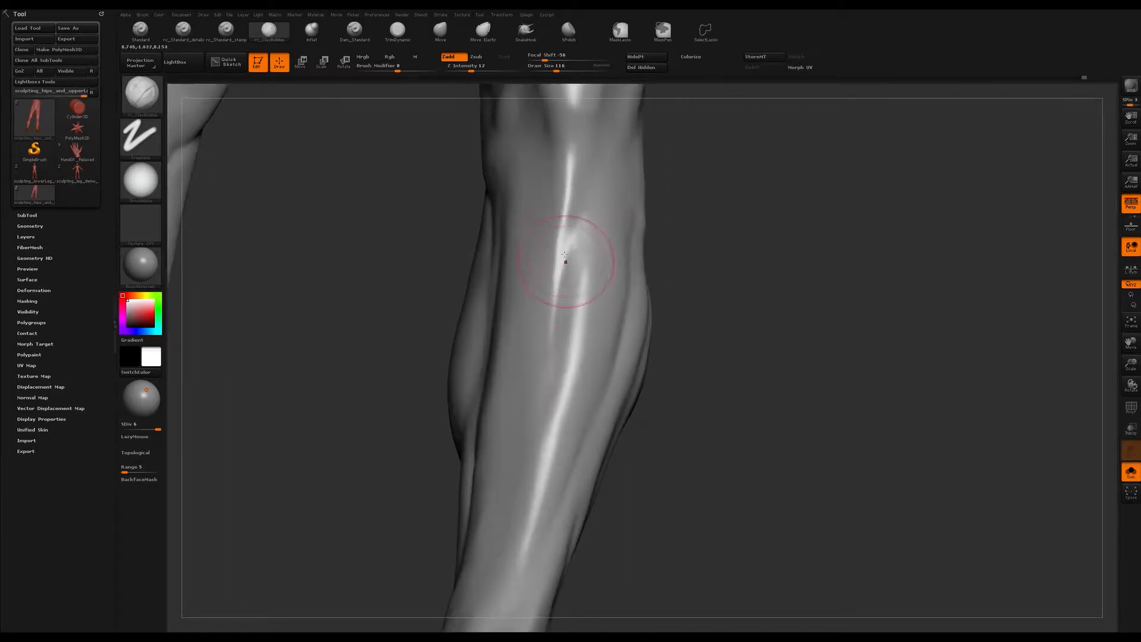
mouse_move(538, 390)
right_down()
mouse_move(552, 334)
mouse_move(550, 366)
mouse_move(237, 407)
right_up()
Adjust the light direction and refine the upper shin muscle where it starts below the knee.
drag(147, 391, 148, 388)
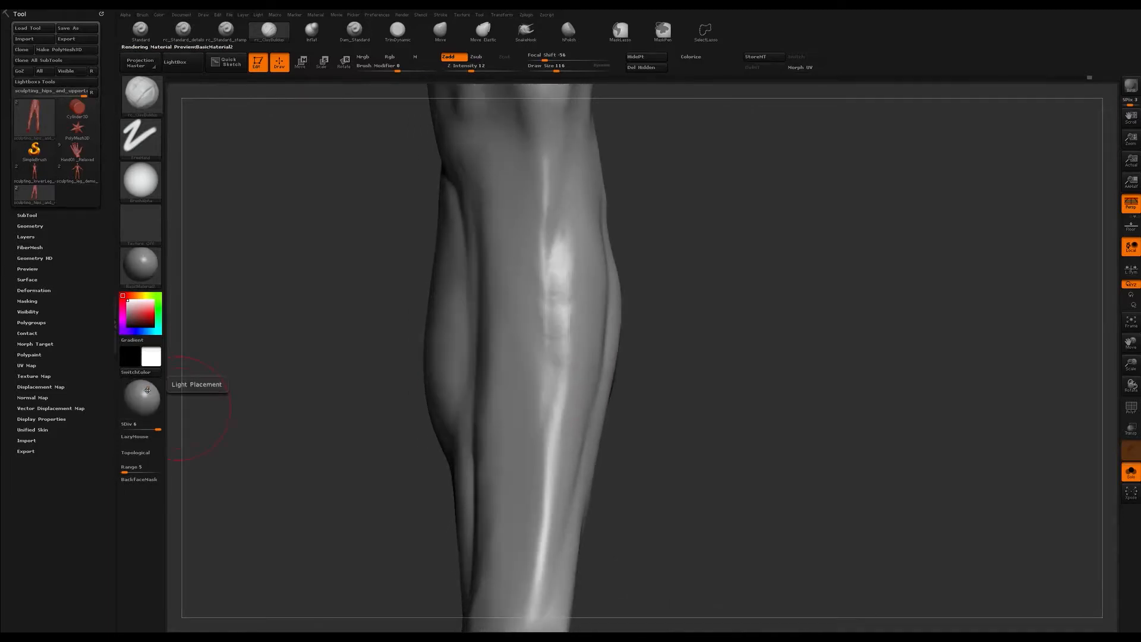
mouse_move(291, 346)
right_down()
mouse_move(479, 351)
mouse_move(555, 433)
mouse_move(529, 400)
right_up()
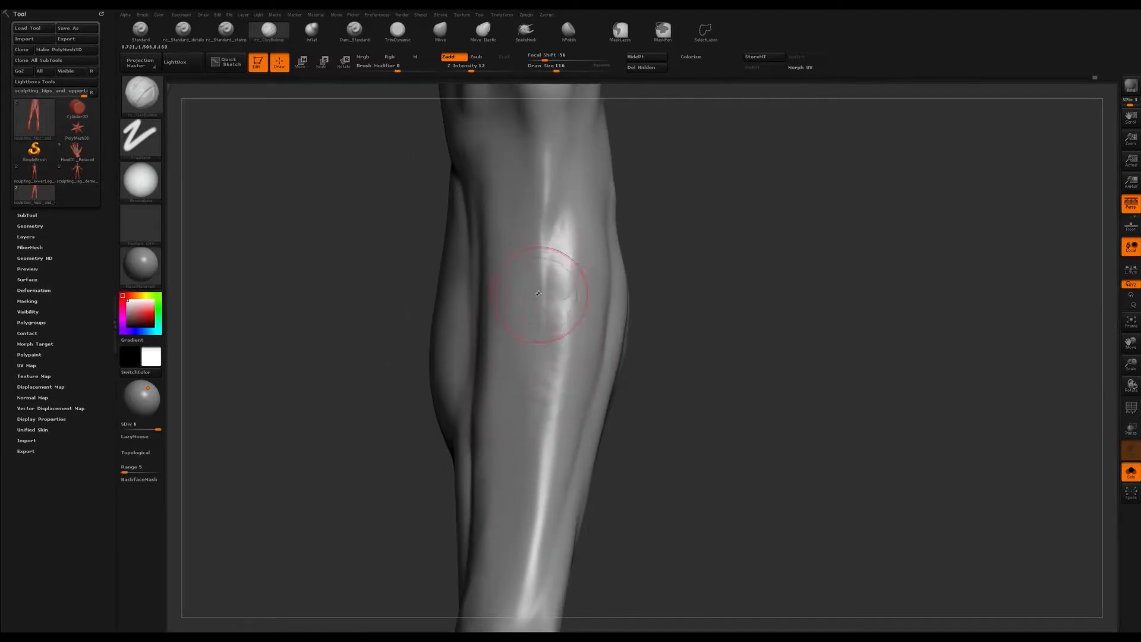
mouse_move(573, 232)
right_down()
mouse_move(550, 209)
mouse_move(586, 293)
mouse_move(559, 211)
right_up()
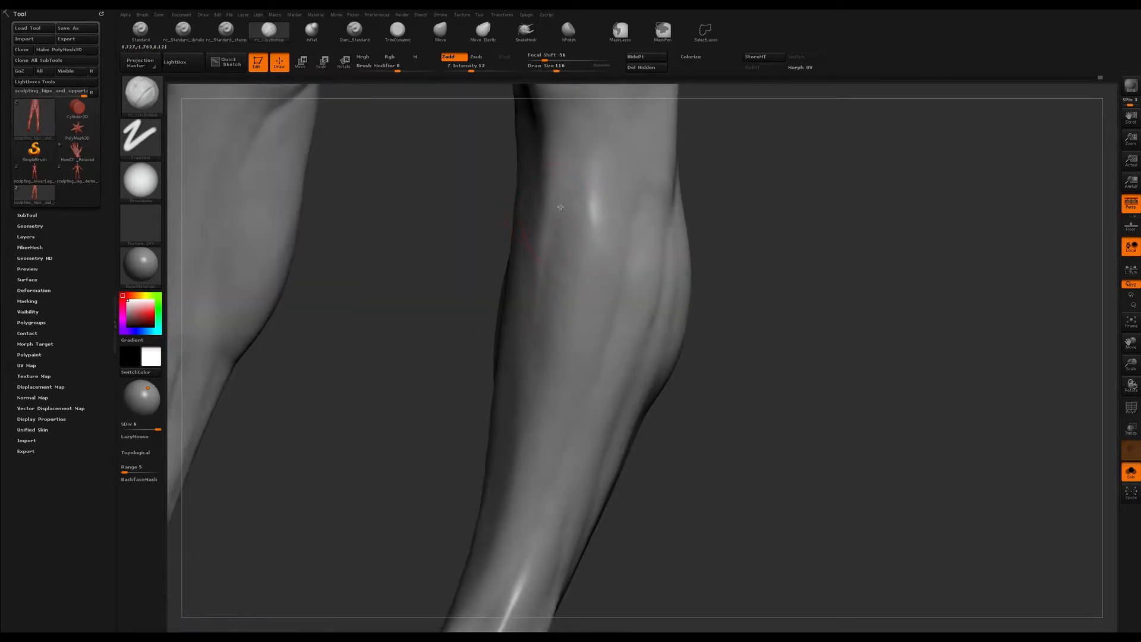
right_drag(584, 166, 599, 208)
Vary the brush size while sculpting and blending the outer leg muscles between the upper shin and calf.
key(s)
mouse_move(599, 209)
mouse_down()
mouse_move(626, 220)
mouse_move(634, 186)
mouse_up()
right_drag(641, 242, 626, 226)
key(s)
mouse_move(626, 225)
mouse_down()
mouse_move(641, 241)
mouse_move(636, 261)
mouse_up()
right_drag(627, 275, 616, 270)
mouse_move(617, 271)
mouse_down()
mouse_move(626, 288)
mouse_move(612, 312)
mouse_up()
right_drag(594, 223, 601, 201)
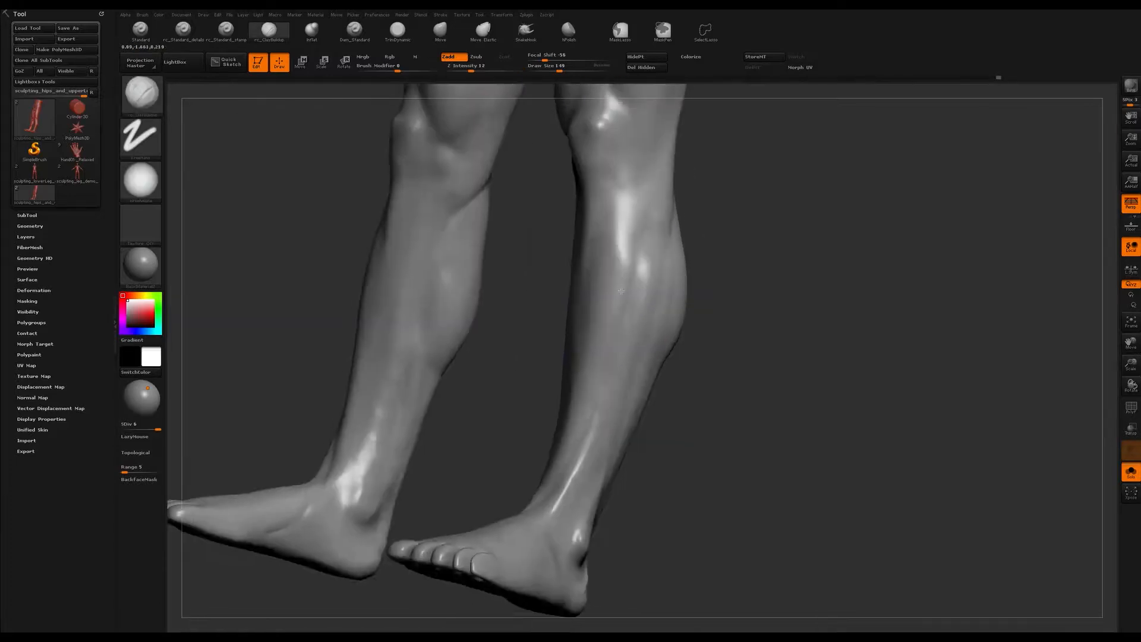
Enlarge the brush to shape and smooth the inner calf against the tibia.
right_drag(595, 297, 609, 311)
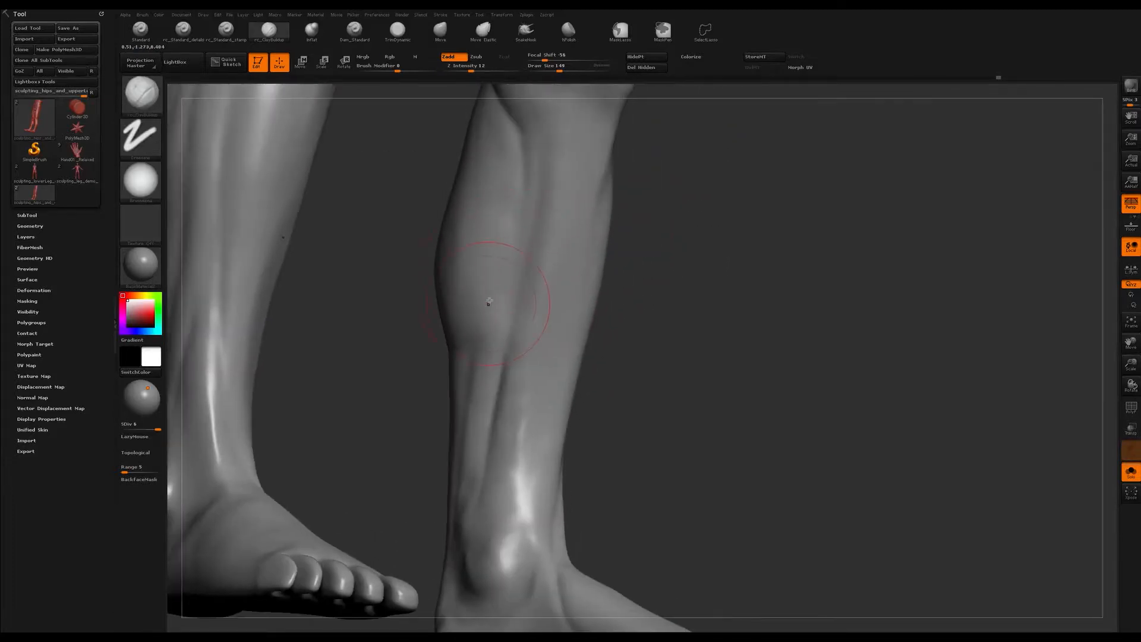
key(s)
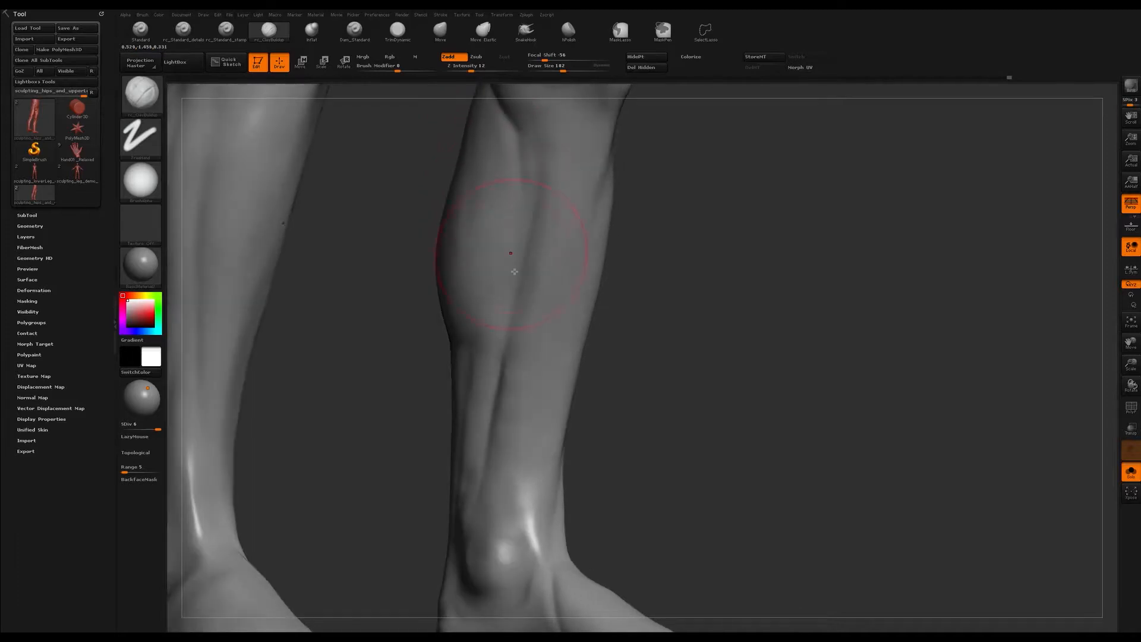
key(s)
key(shift)
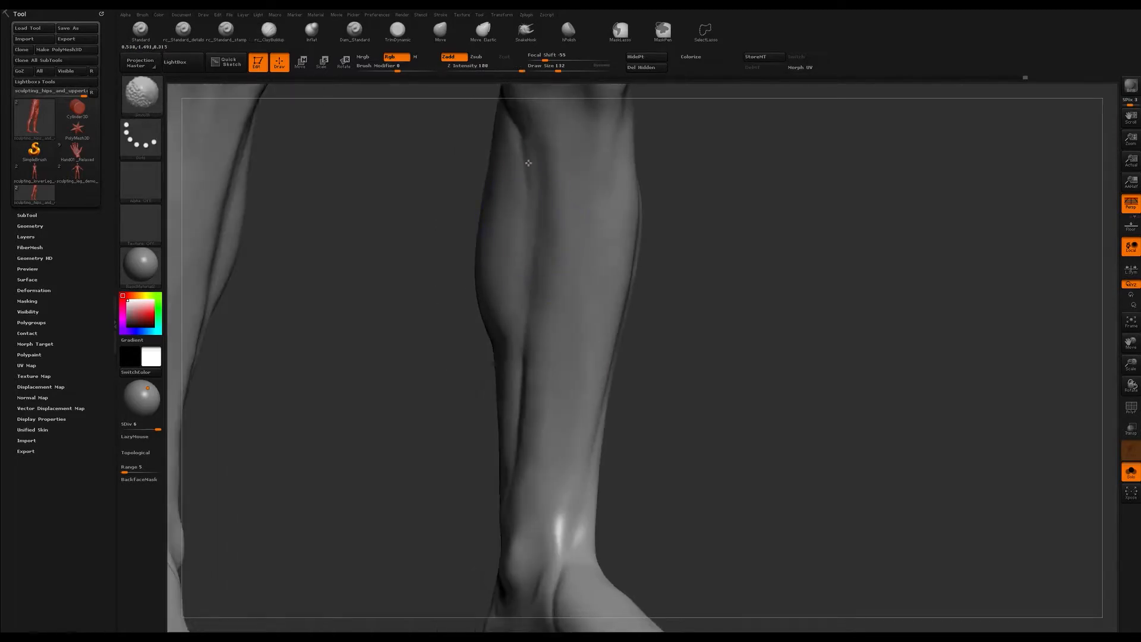
Reduce the brush size, then sculpt and smooth the inner side of the leg where the knee meets the calf.
key(s)
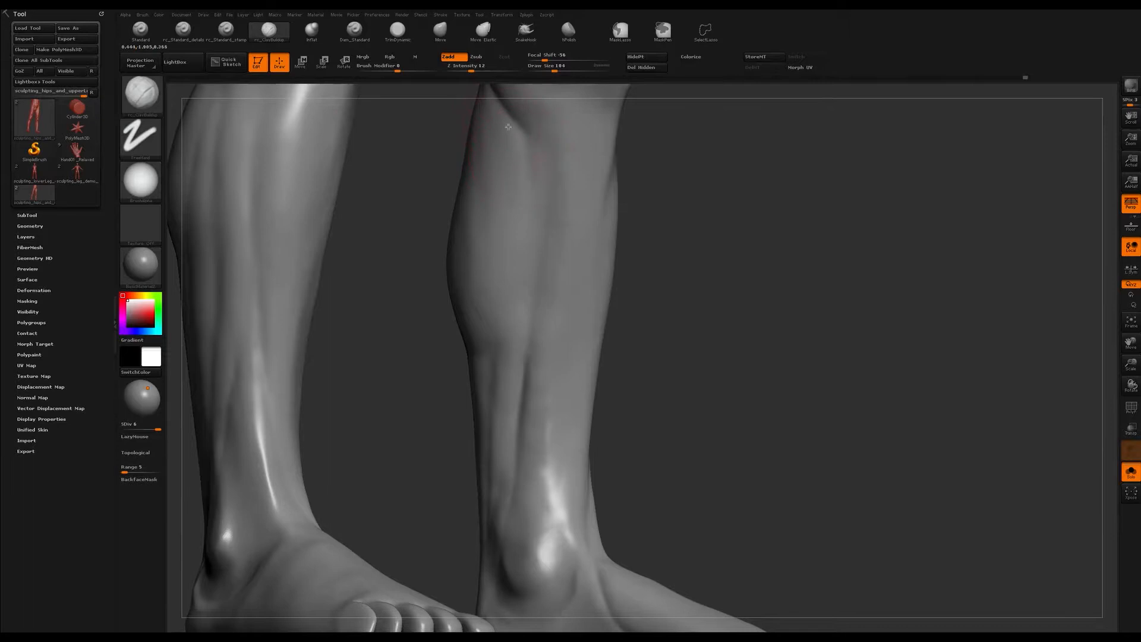
alt+right_drag(514, 141, 569, 320)
mouse_move(547, 237)
right_down()
mouse_move(556, 217)
mouse_move(523, 181)
right_up()
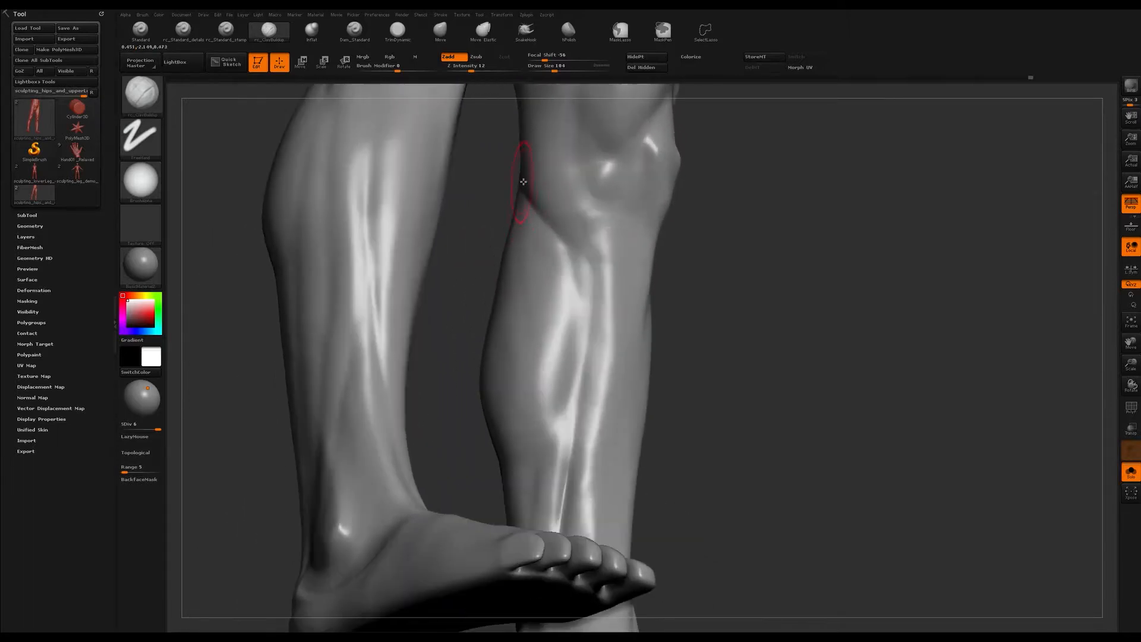
mouse_move(559, 256)
mouse_down()
mouse_move(580, 271)
mouse_move(593, 316)
mouse_move(563, 267)
mouse_up()
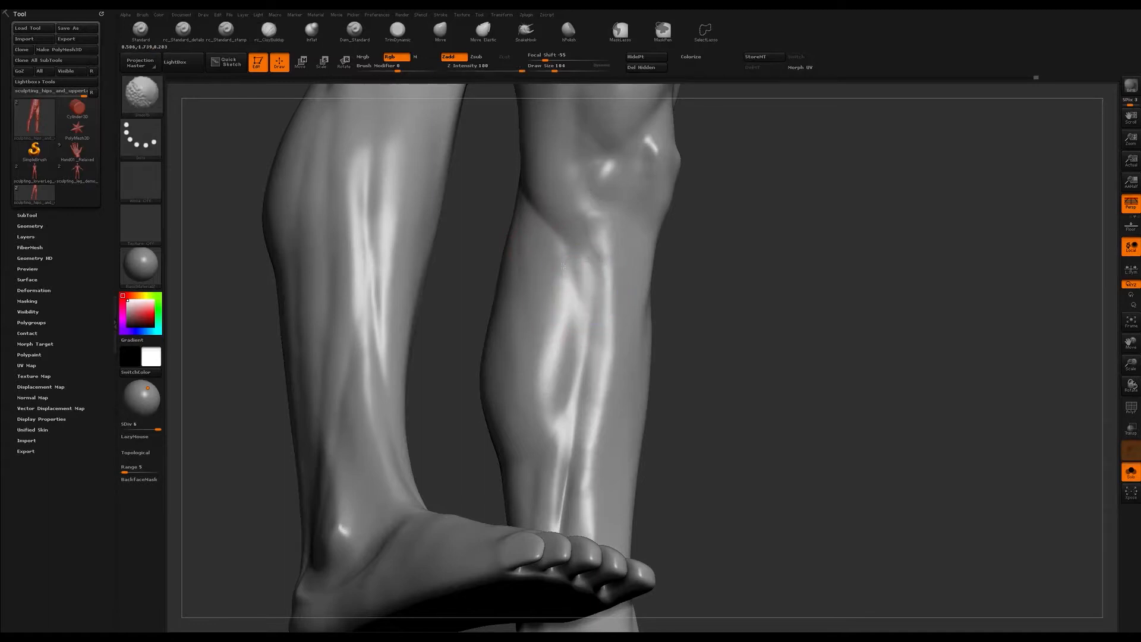
right_drag(600, 251, 569, 198)
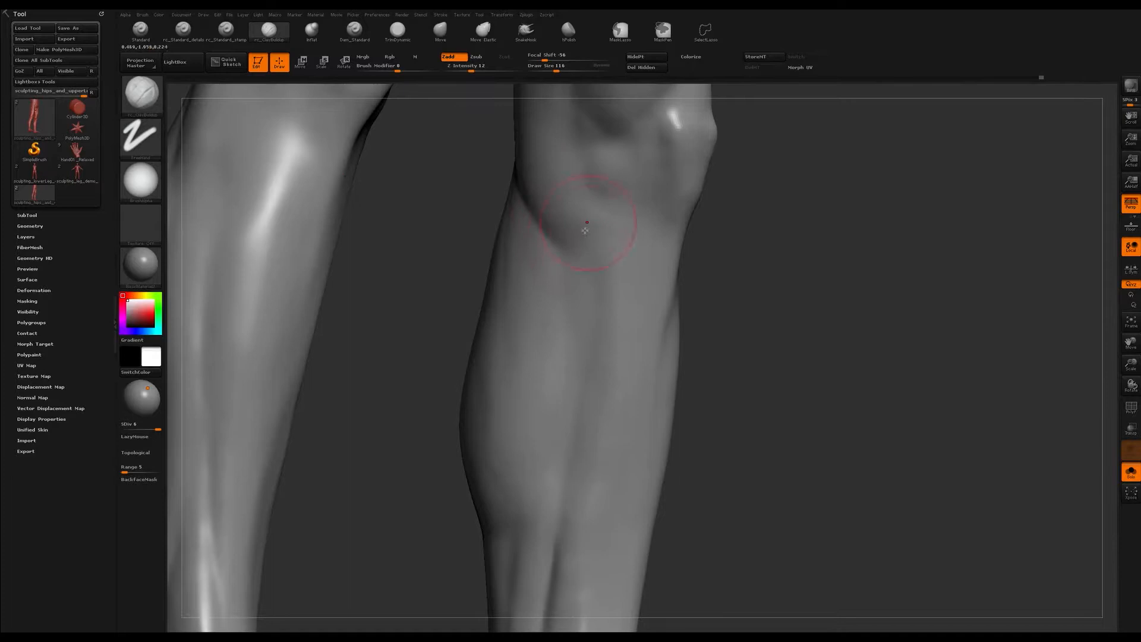
Sculpt and smooth the forms around the kneecap and the upper tibia just below it.
right_drag(611, 245, 591, 204)
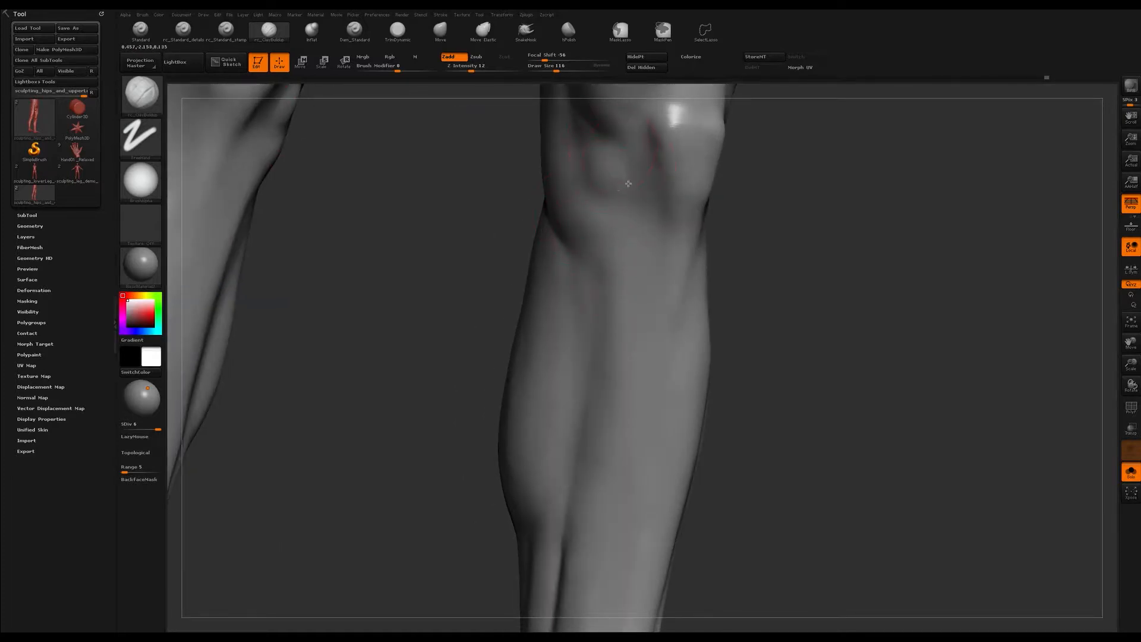
right_drag(606, 165, 580, 199)
right_drag(607, 236, 602, 196)
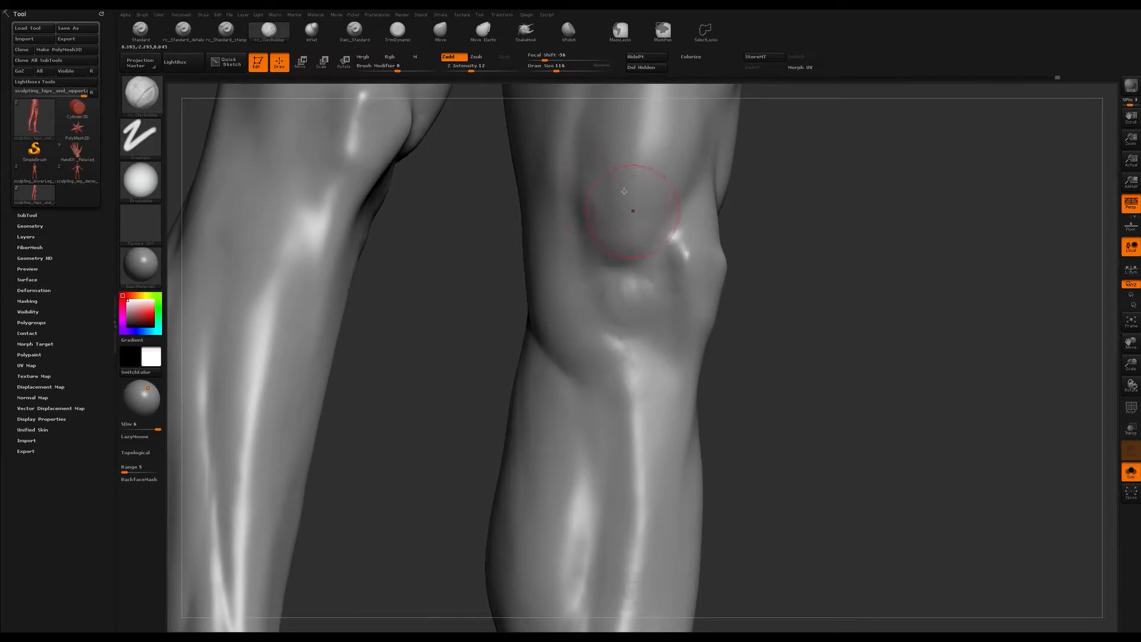
shift+drag(575, 295, 624, 339)
mouse_move(624, 356)
right_down()
mouse_move(621, 345)
mouse_move(611, 417)
mouse_move(633, 355)
mouse_move(642, 390)
mouse_move(651, 333)
mouse_move(636, 359)
mouse_move(624, 305)
mouse_move(615, 368)
mouse_move(615, 350)
right_up()
Enlarge the brush to a draw size of 116 and refine the lower shin where it runs into the ankle.
mouse_move(675, 294)
ctrl+right_down()
mouse_move(637, 331)
mouse_move(605, 398)
ctrl+right_up()
ctrl+right_drag(593, 340, 592, 395)
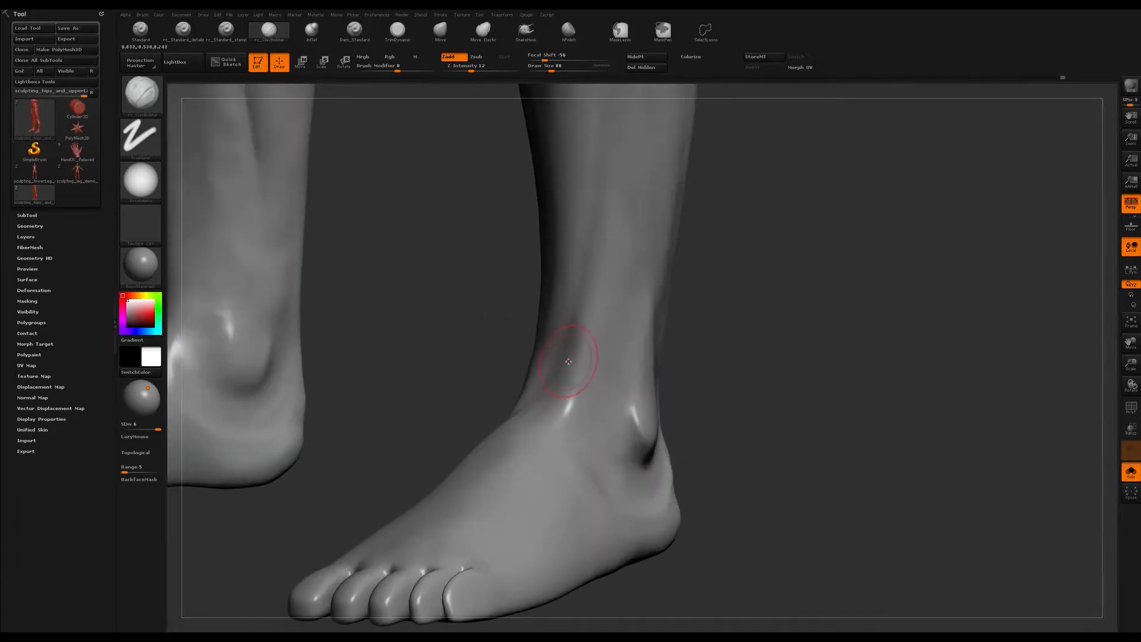
key(s)
drag(576, 352, 581, 352)
right_drag(603, 308, 587, 308)
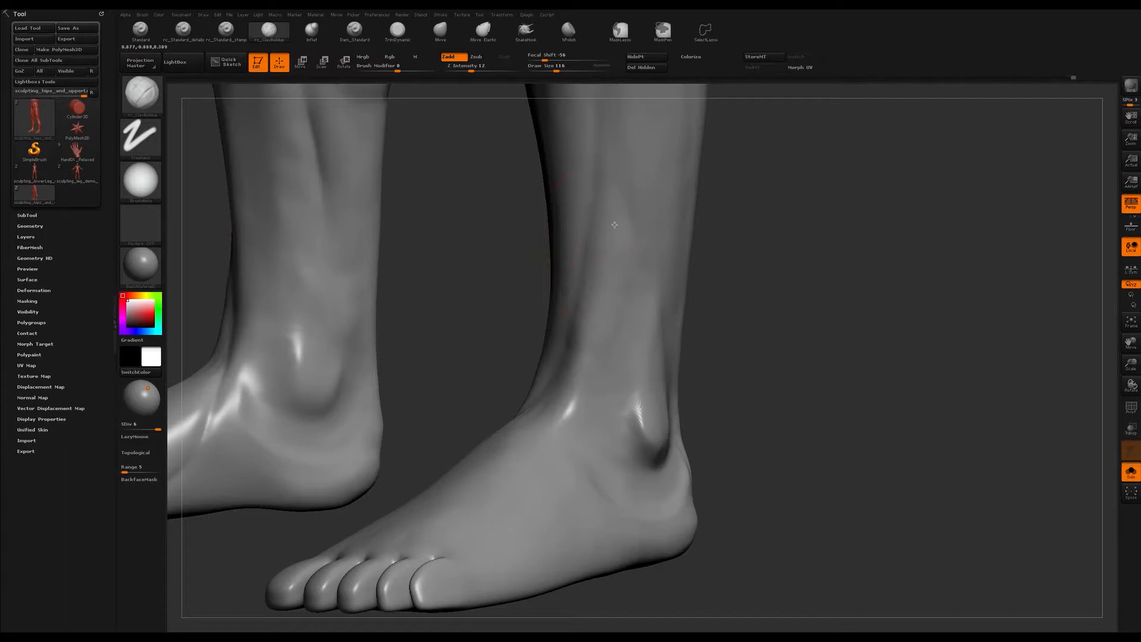
right_drag(609, 169, 604, 266)
right_drag(639, 196, 614, 270)
key(shift)
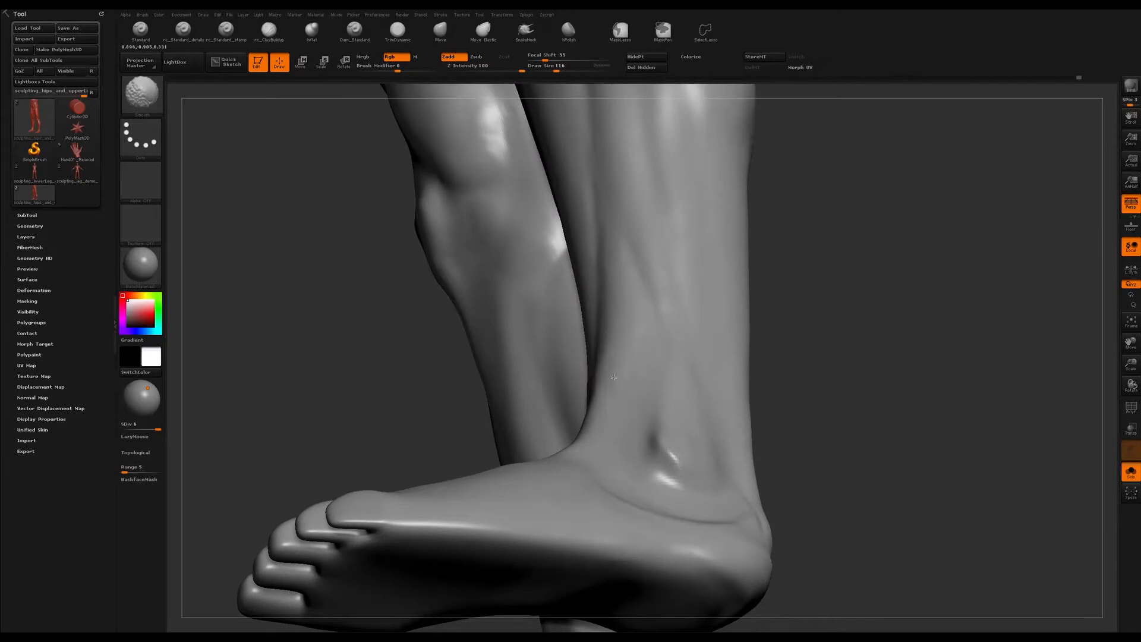
Build up and smooth the inner side of the lower shin above the ankle with a larger brush.
right_drag(608, 368, 590, 331)
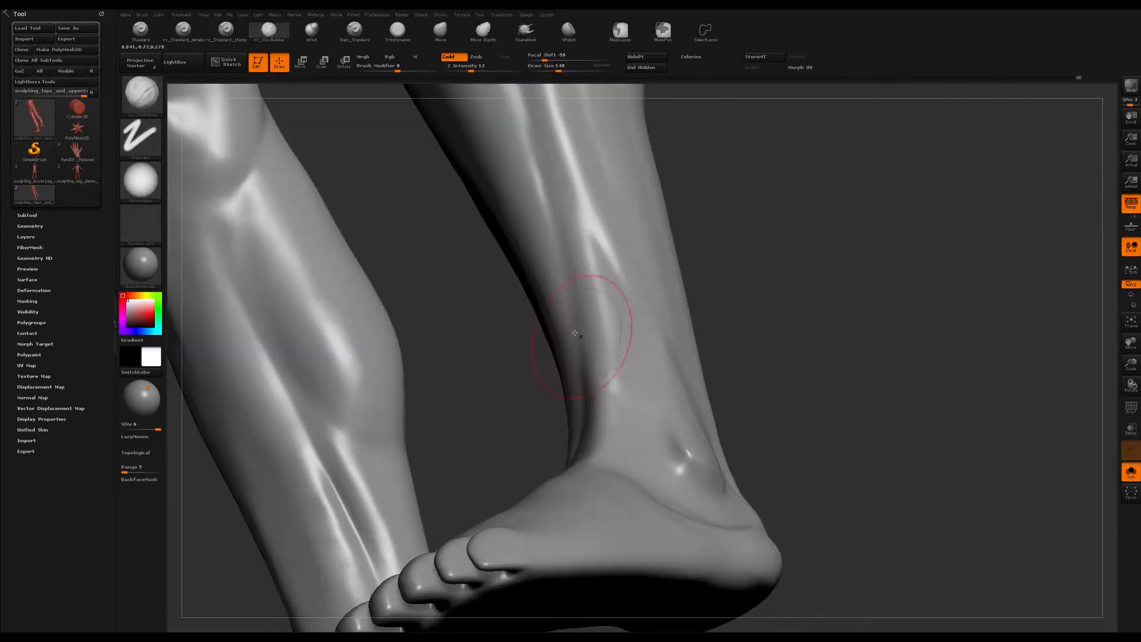
mouse_move(557, 305)
mouse_down()
mouse_move(573, 280)
mouse_move(557, 262)
mouse_move(555, 222)
mouse_up()
drag(552, 221, 552, 203)
shift+drag(568, 257, 612, 315)
mouse_move(662, 359)
ctrl+right_down()
mouse_move(634, 311)
mouse_move(637, 458)
mouse_move(649, 326)
mouse_move(641, 359)
mouse_move(629, 326)
mouse_move(640, 341)
ctrl+right_up()
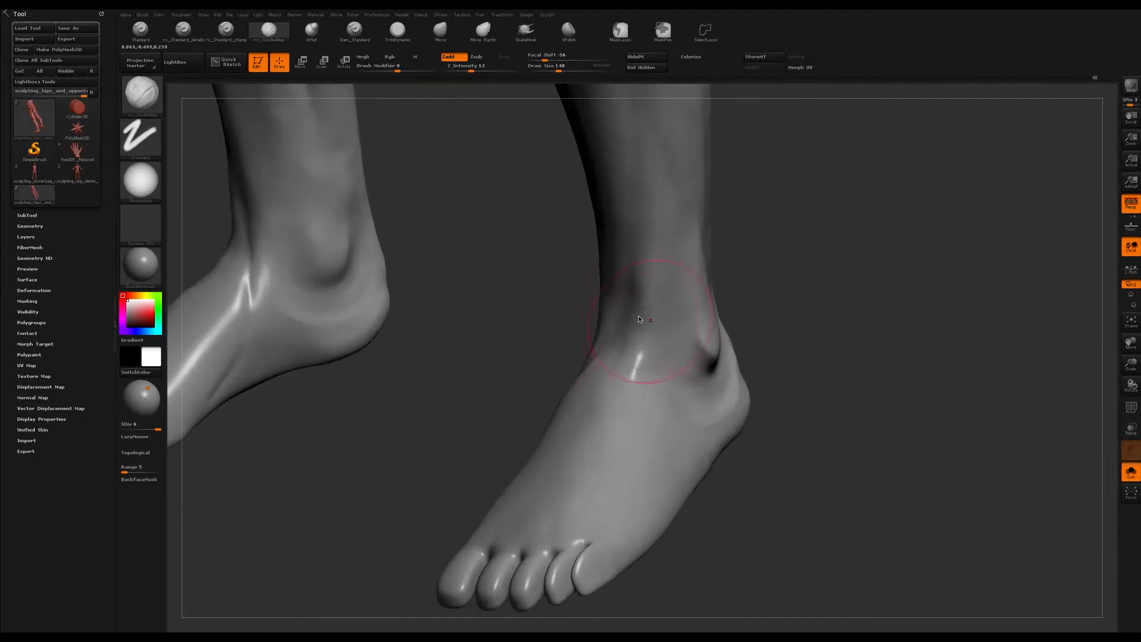
Shape and smooth the front of the ankle where the lower shin meets the top of the foot.
right_drag(660, 294, 662, 341)
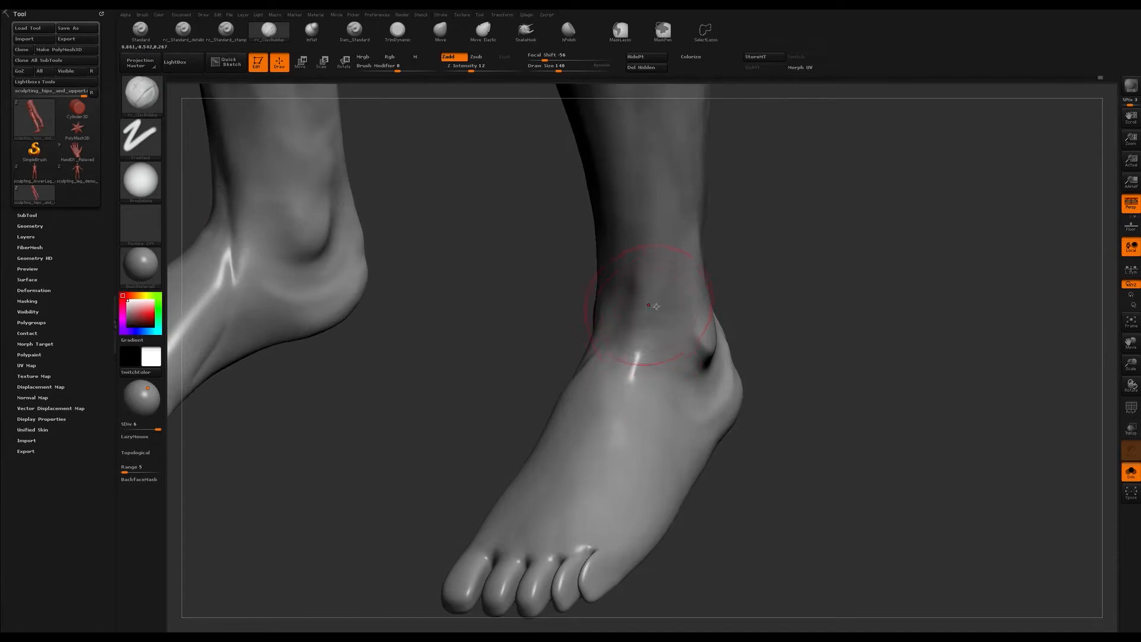
mouse_move(663, 297)
right_down()
mouse_move(644, 319)
mouse_move(663, 321)
mouse_move(630, 284)
mouse_move(621, 294)
right_up()
drag(658, 149, 649, 221)
mouse_move(649, 221)
right_down()
mouse_move(634, 209)
mouse_move(644, 226)
mouse_move(623, 362)
right_up()
shift+drag(583, 446, 602, 348)
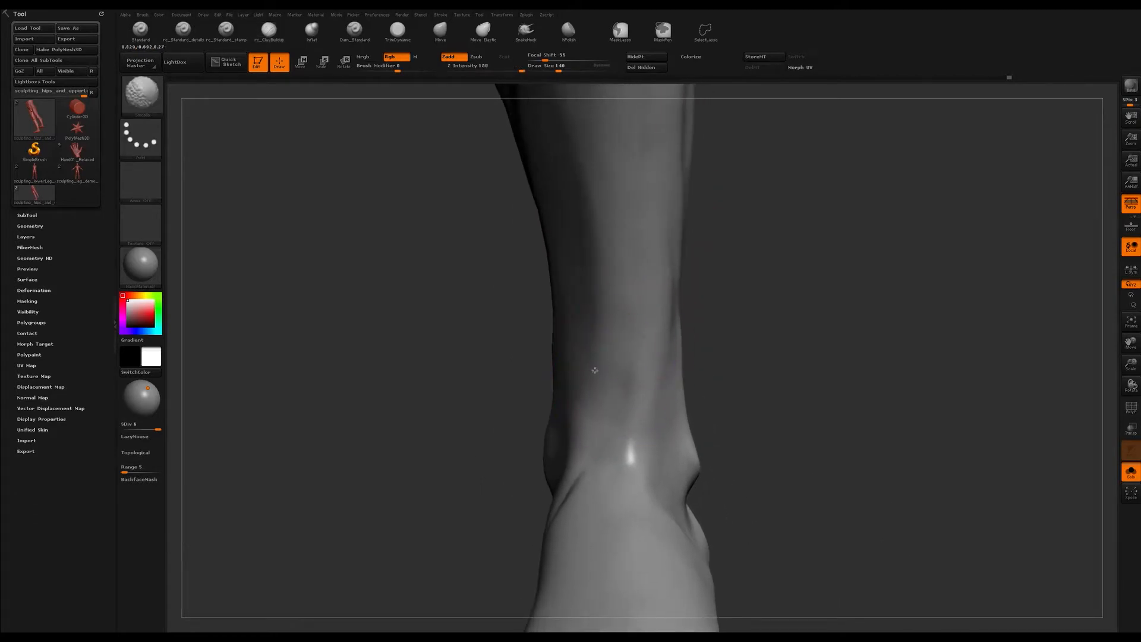
right_drag(653, 364, 612, 430)
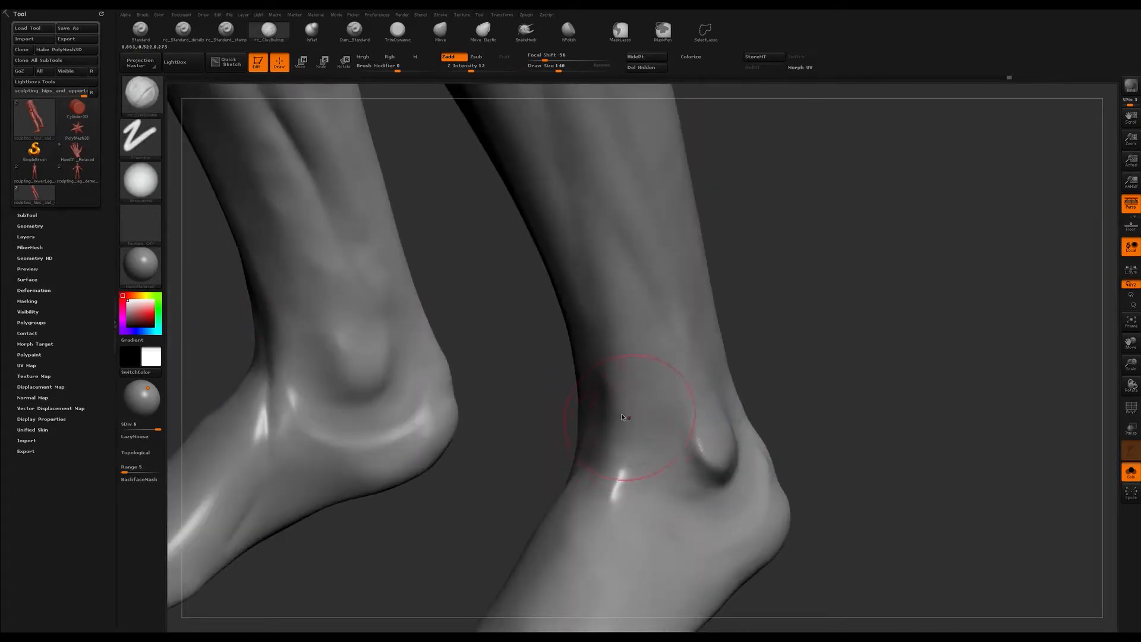
Reduce the brush size, then define the inner ankle bone and smooth the surface above it.
key(s)
drag(646, 364, 633, 363)
right_drag(713, 459, 701, 443)
key(s)
drag(700, 446, 711, 447)
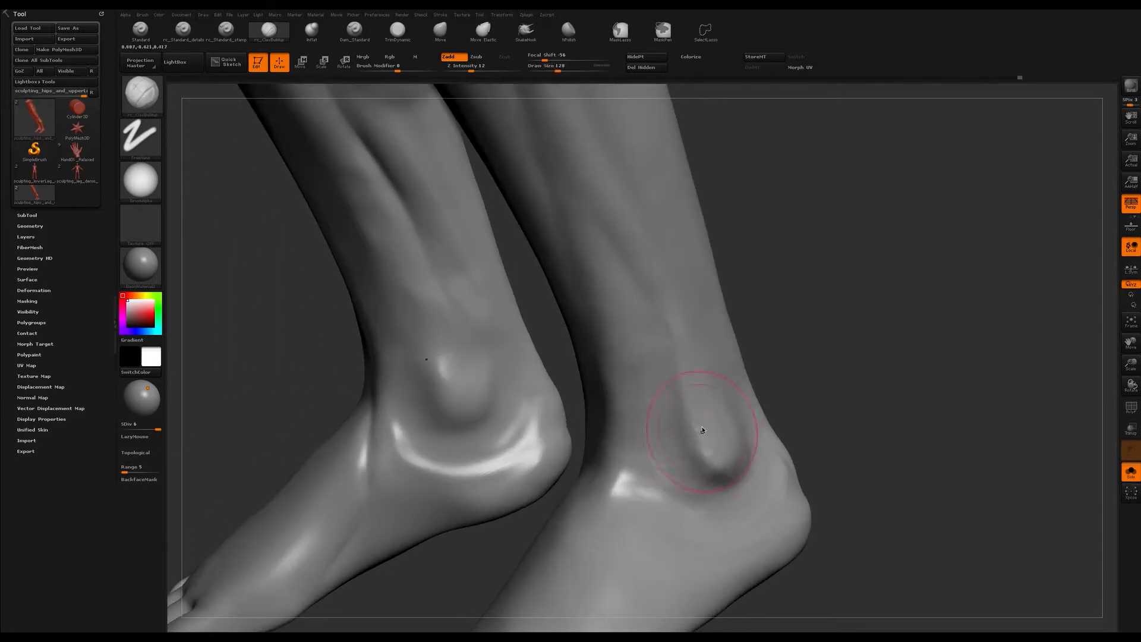
mouse_move(713, 466)
mouse_down()
mouse_move(713, 436)
mouse_move(719, 485)
mouse_up()
shift+drag(666, 416, 637, 349)
Lower the mesh to subdivision level 5 and smooth the outer lower leg between calf and ankle.
mouse_move(799, 555)
alt+mouse_down()
mouse_move(710, 341)
mouse_move(656, 319)
mouse_move(667, 364)
mouse_move(655, 382)
mouse_move(667, 385)
alt+mouse_up()
mouse_move(674, 339)
alt+mouse_down()
mouse_move(664, 360)
mouse_move(658, 342)
alt+mouse_up()
key(shift+d)
key(s)
mouse_move(649, 290)
shift+mouse_down()
mouse_move(664, 363)
mouse_move(677, 357)
shift+mouse_up()
alt+right_drag(682, 380, 677, 314)
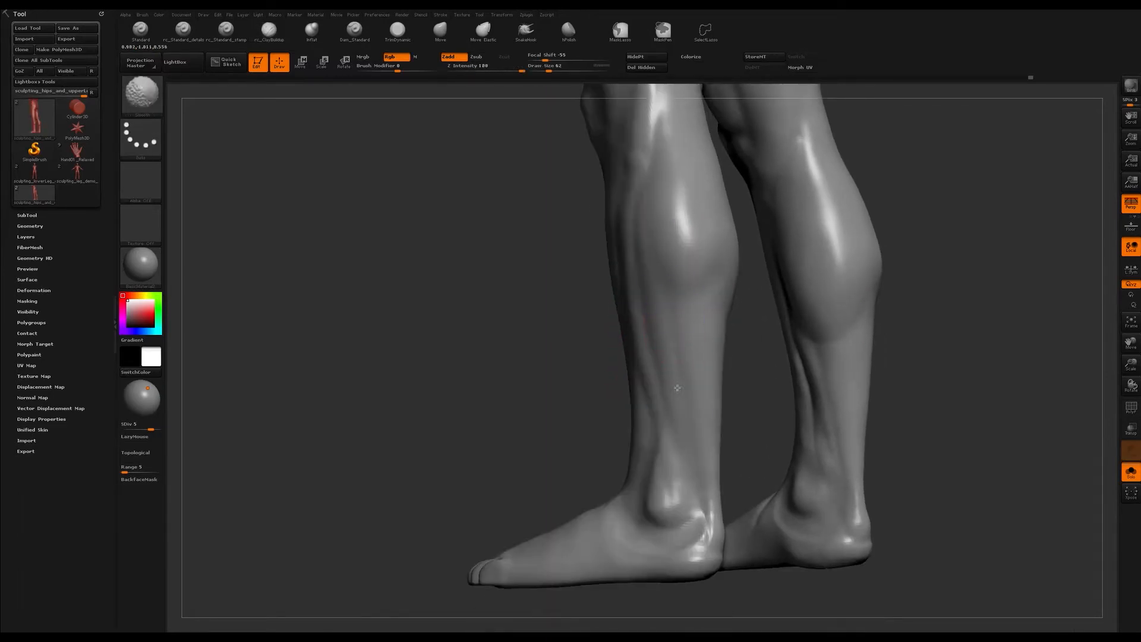
shift+drag(677, 388, 675, 361)
Vary the brush size while refining the outer leg muscles below the calf.
mouse_move(670, 359)
right_down()
mouse_move(680, 359)
mouse_move(673, 338)
right_up()
key(s)
drag(673, 334, 677, 334)
key(s)
mouse_move(689, 294)
mouse_down()
mouse_move(707, 294)
mouse_move(649, 301)
mouse_up()
right_drag(650, 300, 657, 265)
key(s)
drag(660, 285, 634, 286)
Adjust the brush size and sculpt the outer shin from the calf's lower edge down to the ankle.
mouse_move(623, 296)
right_down()
mouse_move(647, 311)
mouse_move(634, 321)
mouse_move(621, 306)
mouse_move(476, 384)
mouse_move(519, 359)
mouse_move(483, 359)
right_up()
right_drag(645, 316, 614, 326)
key(s)
drag(614, 325, 618, 326)
mouse_move(634, 314)
right_down()
mouse_move(591, 279)
mouse_move(579, 316)
right_up()
key(s)
drag(575, 331, 580, 333)
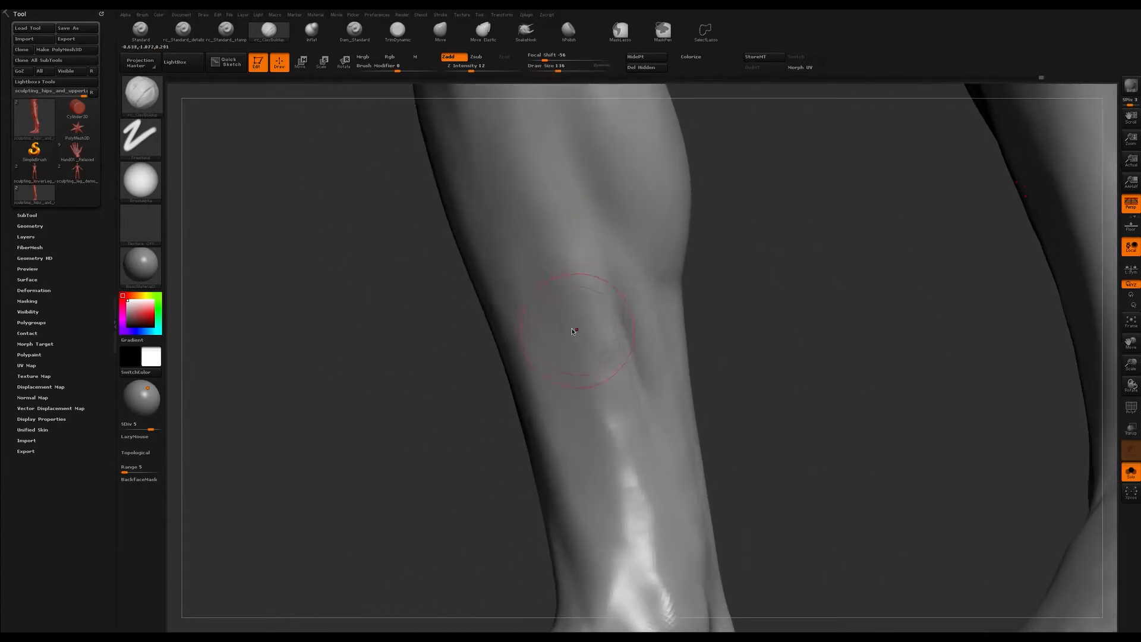
drag(613, 441, 630, 506)
right_drag(643, 392, 615, 252)
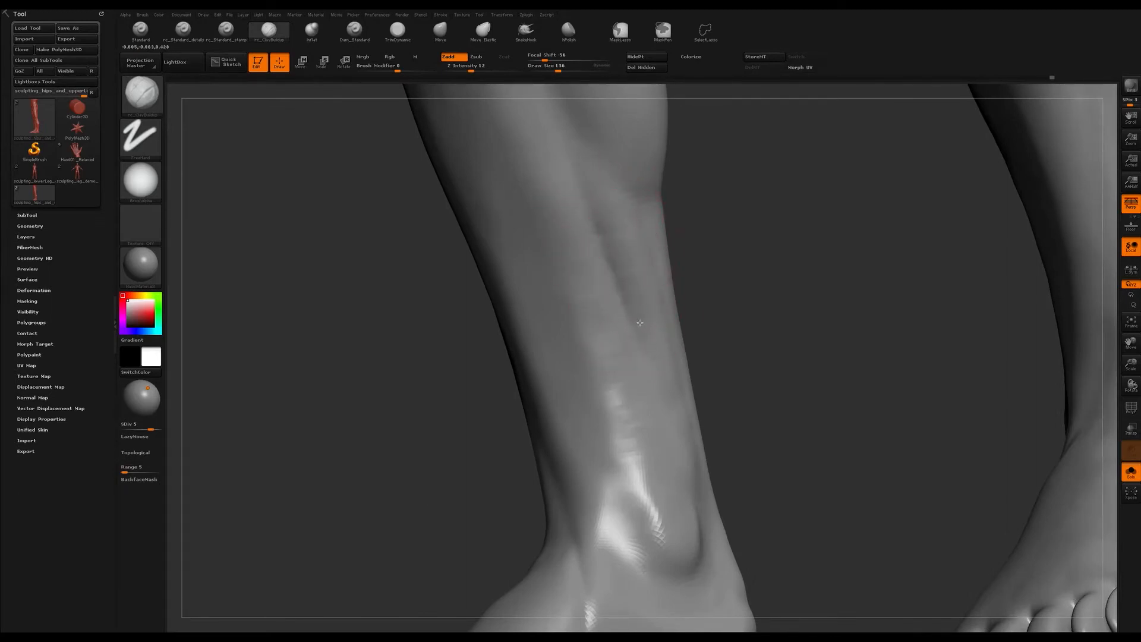
Refine the outer ankle bone and the groove between it and the Achilles tendon, masking and clearing the mask along the way.
right_drag(654, 345, 643, 349)
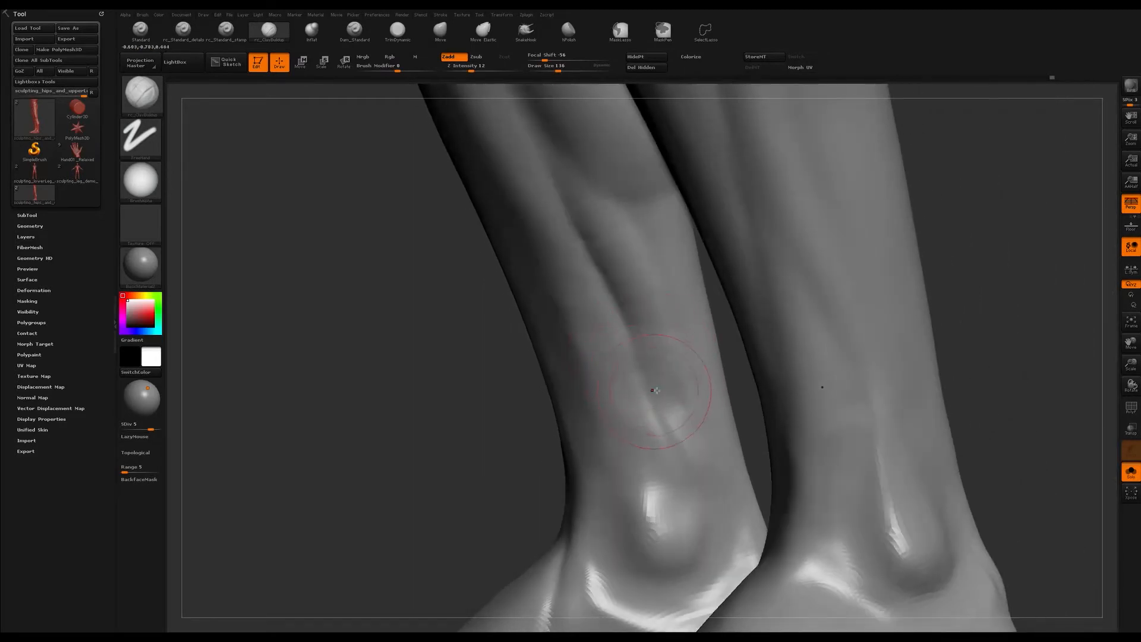
mouse_move(689, 427)
right_down()
mouse_move(683, 346)
mouse_move(657, 318)
mouse_move(704, 382)
mouse_move(675, 331)
mouse_move(659, 345)
mouse_move(683, 433)
right_up()
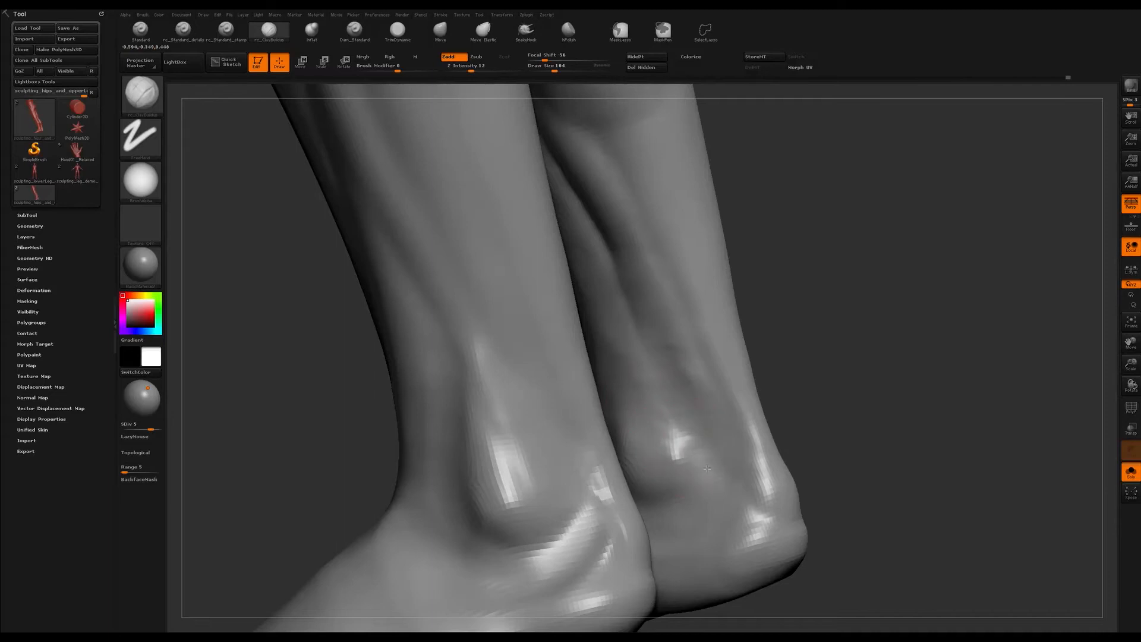
right_drag(667, 339, 650, 284)
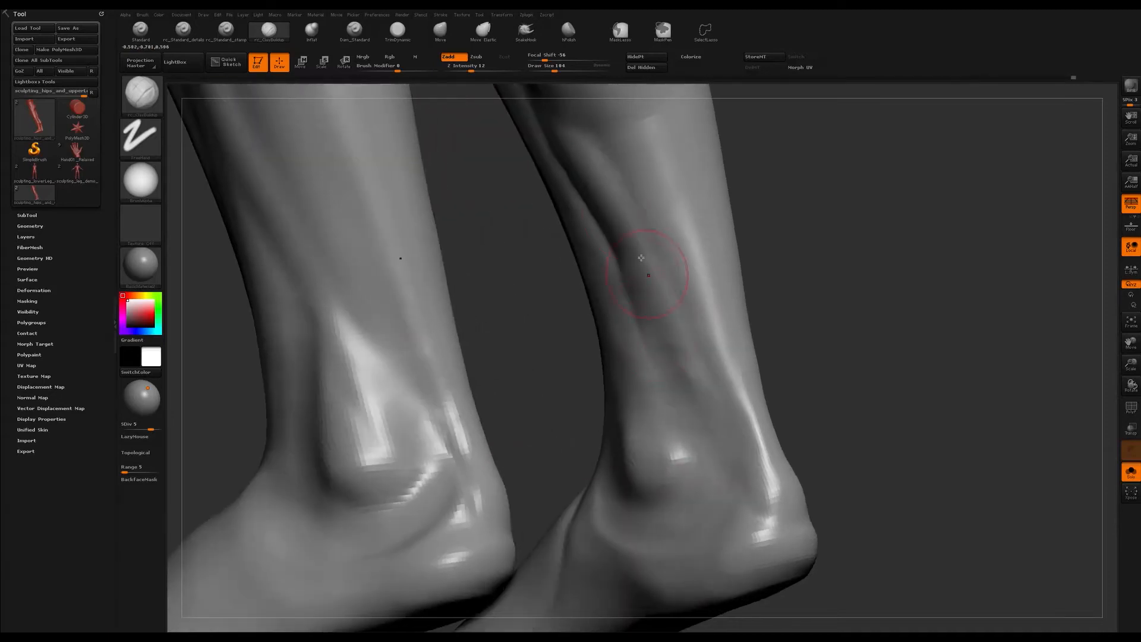
key(ctrl)
ctrl+drag(642, 267, 705, 375)
ctrl+drag(838, 207, 854, 272)
right_drag(742, 213, 716, 210)
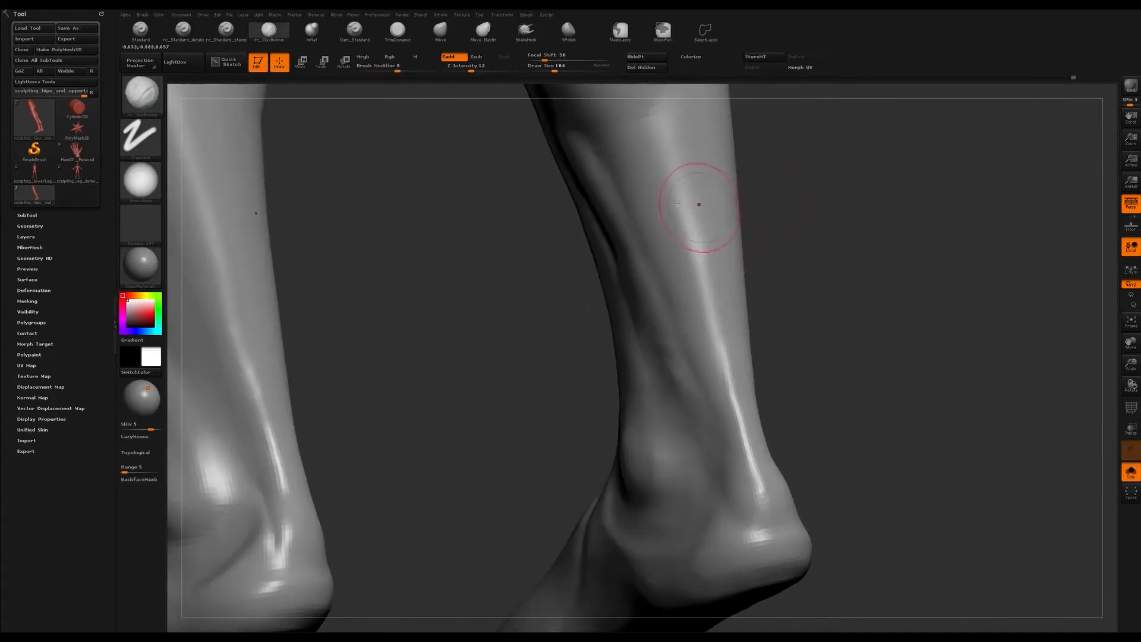
right_drag(683, 321, 704, 305)
mouse_move(618, 309)
right_down()
mouse_move(652, 288)
mouse_move(619, 289)
right_up()
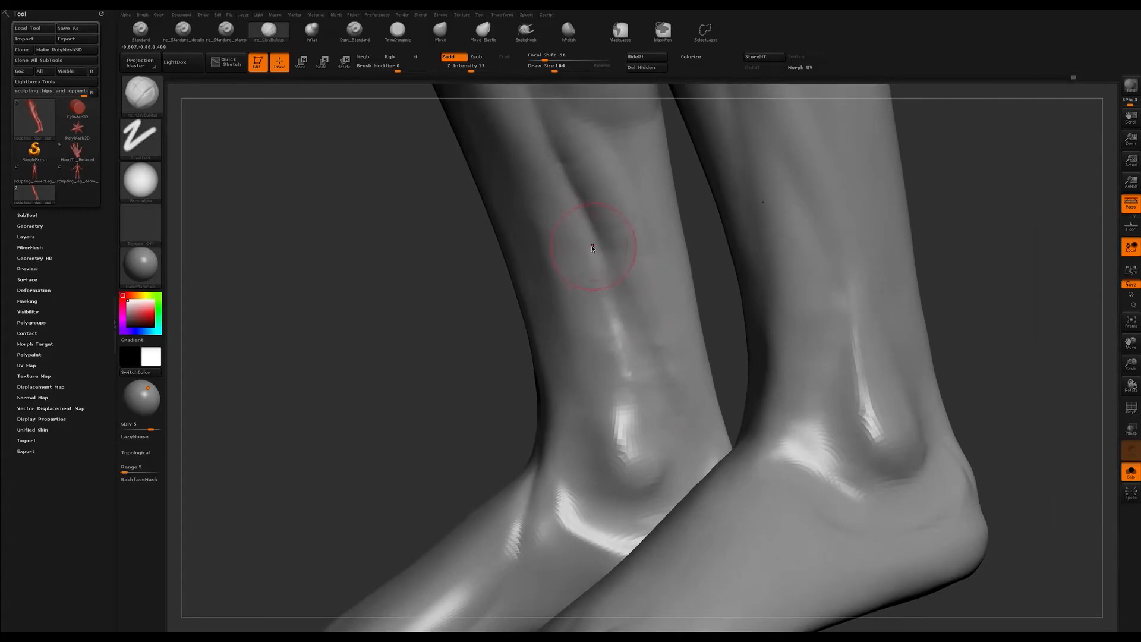
Sculpt and smooth the tendons on the outer lower leg just above the ankle bone.
right_drag(628, 337, 616, 270)
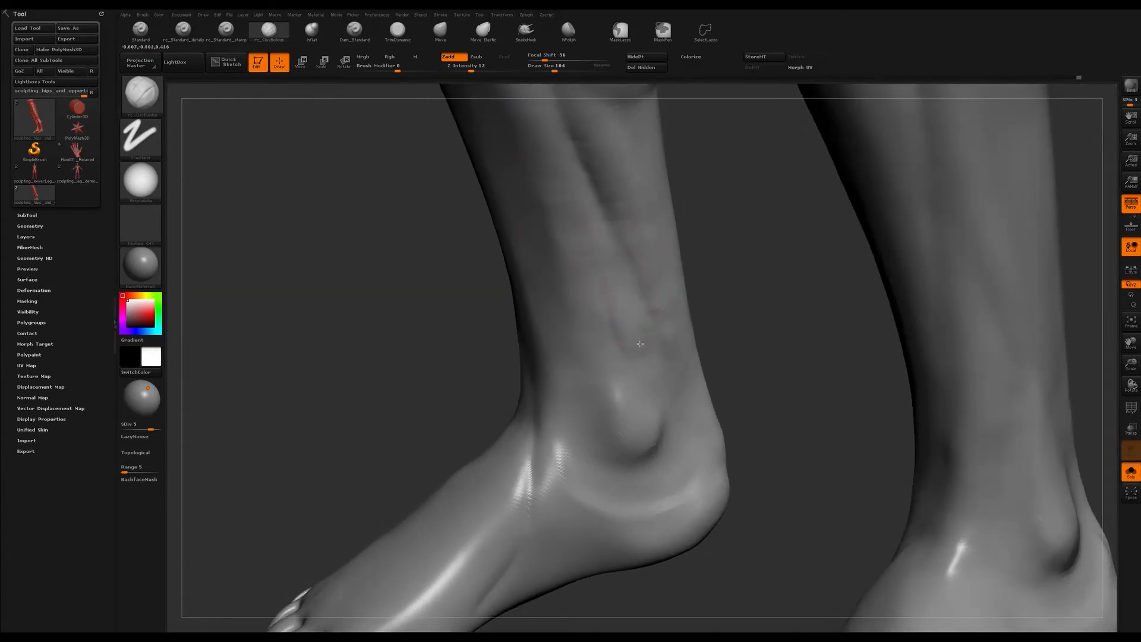
right_drag(600, 451, 621, 330)
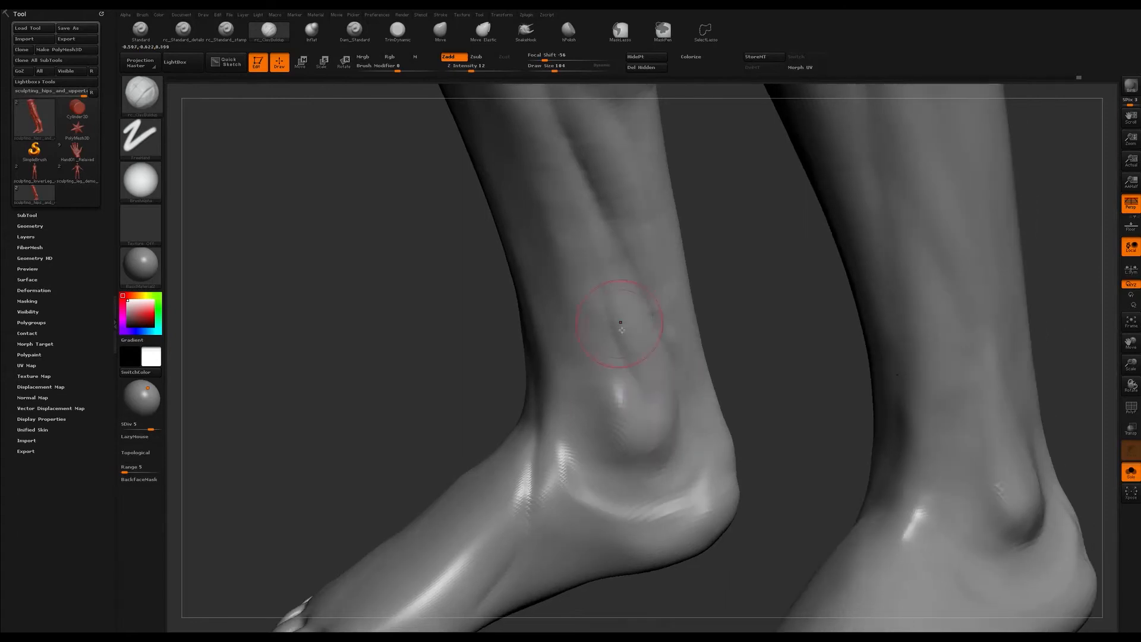
key(shift)
right_drag(594, 229, 596, 220)
shift+drag(632, 314, 632, 290)
Enlarge the brush and blend the outer leg muscles from beneath the calf toward the ankle.
key(s)
drag(597, 240, 603, 240)
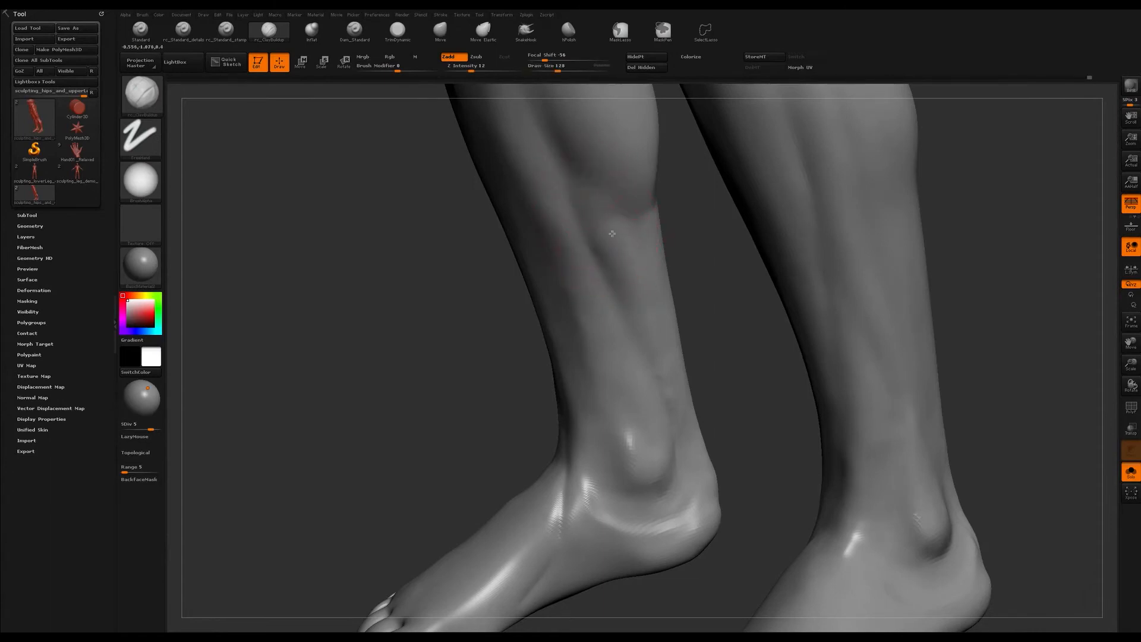
mouse_move(576, 206)
right_down()
mouse_move(611, 230)
mouse_move(612, 218)
mouse_move(594, 240)
right_up()
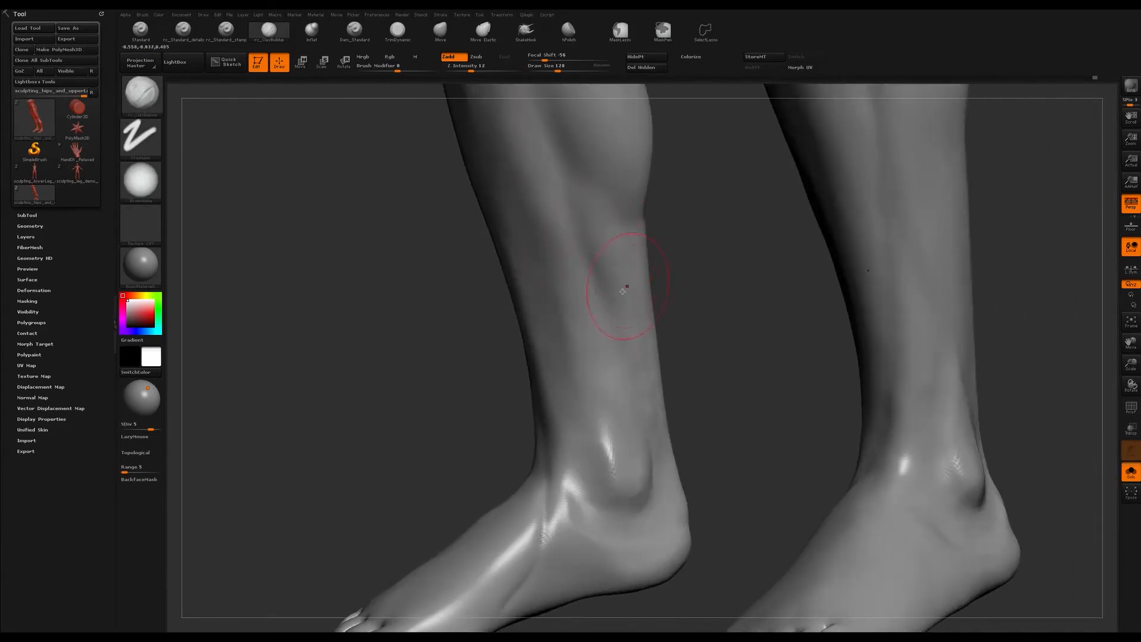
right_drag(639, 325, 609, 309)
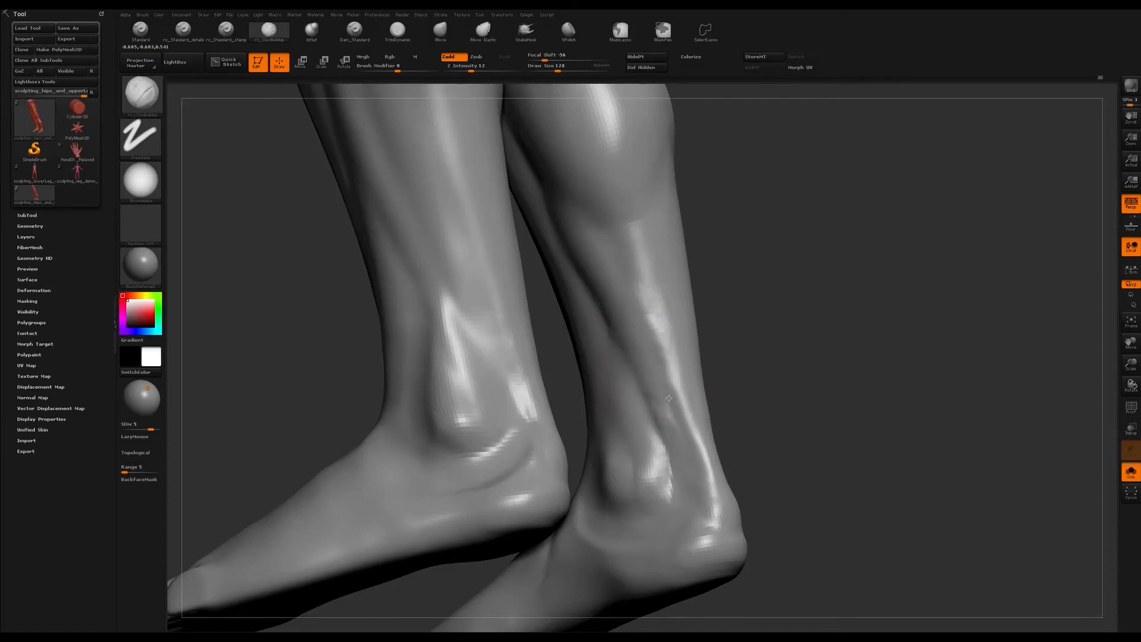
key(shift)
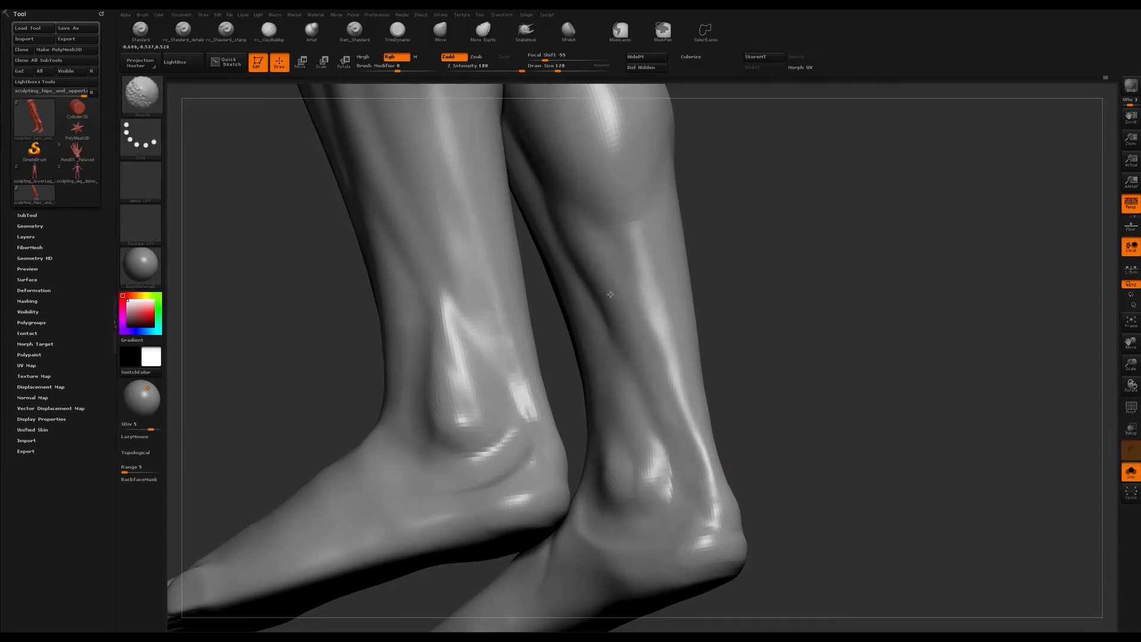
shift+drag(630, 340, 624, 301)
Soften the groove below the calf and smooth the front of the outer lower leg.
right_drag(624, 300, 692, 296)
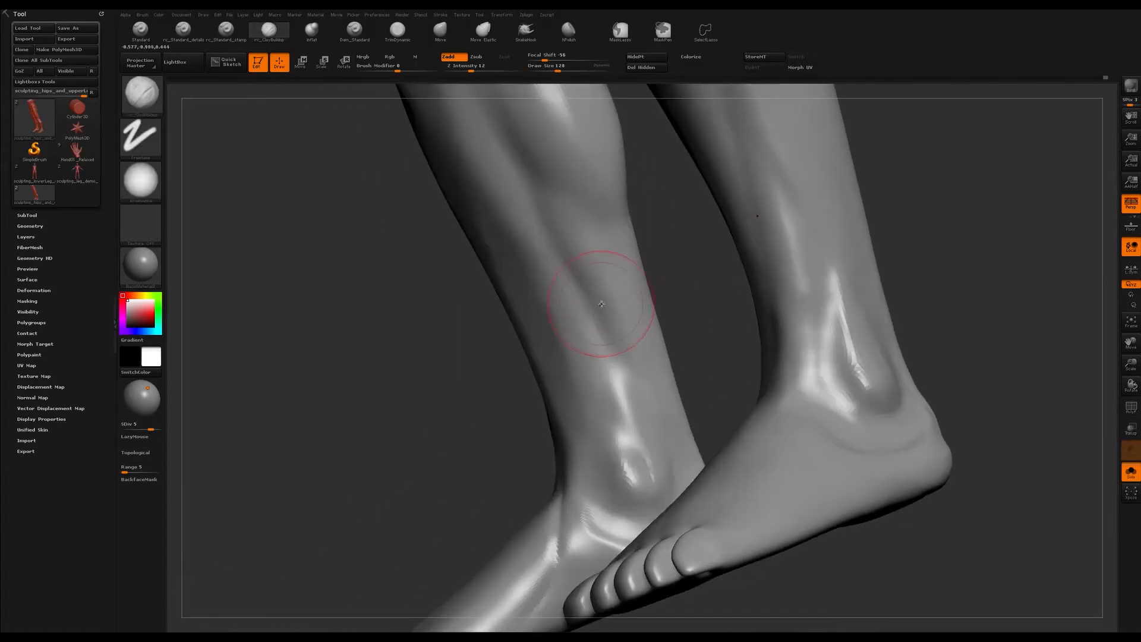
right_drag(592, 311, 604, 302)
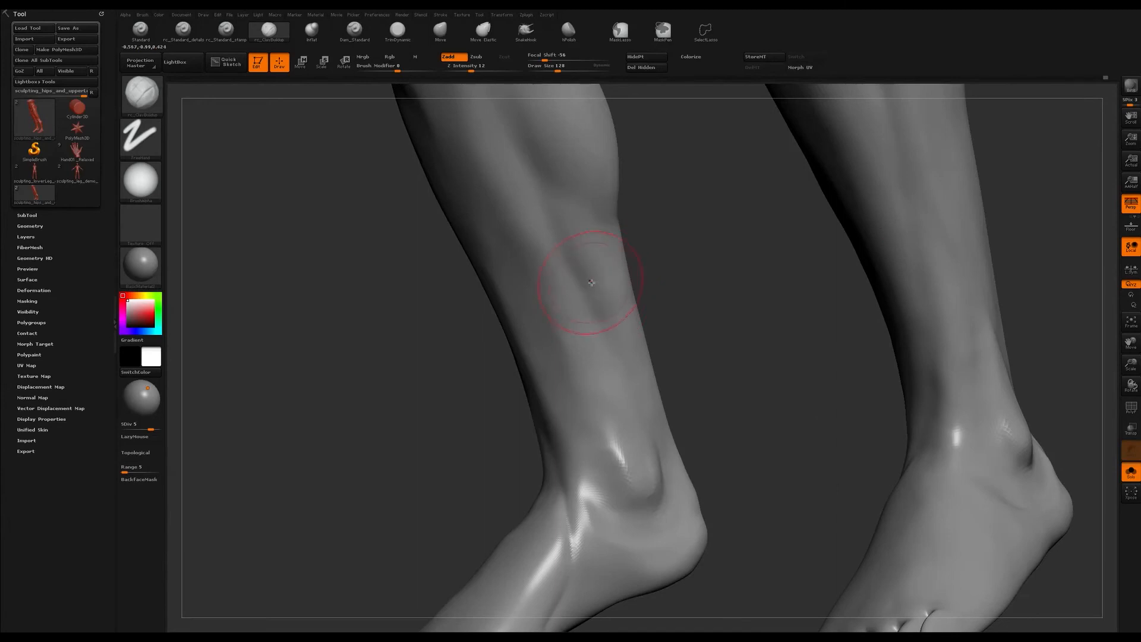
right_drag(555, 229, 581, 225)
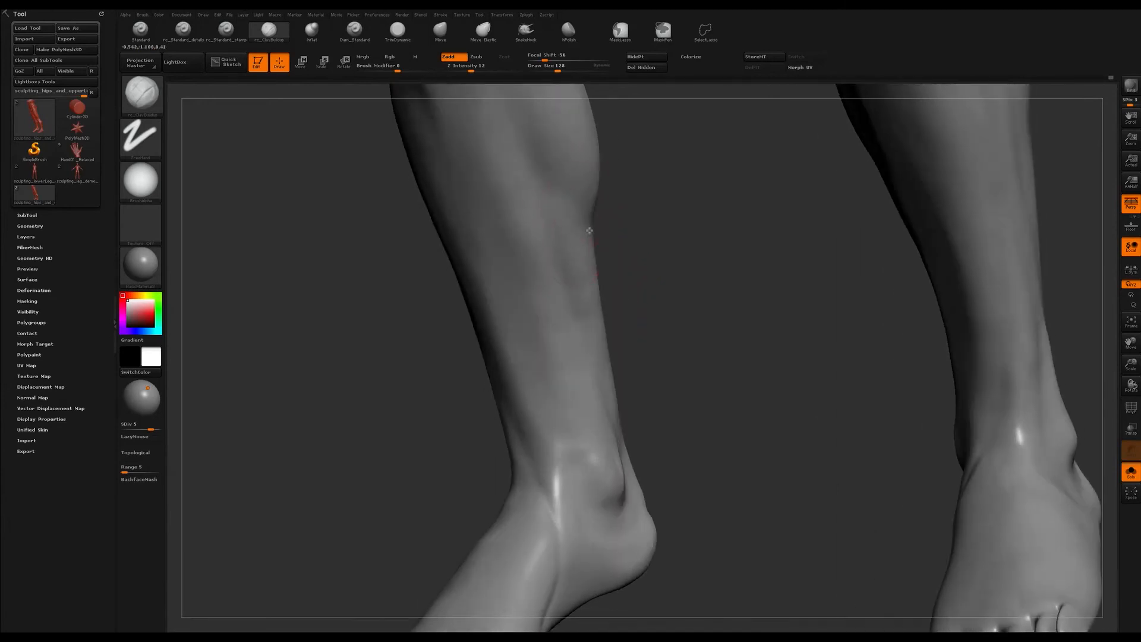
shift+drag(596, 351, 545, 333)
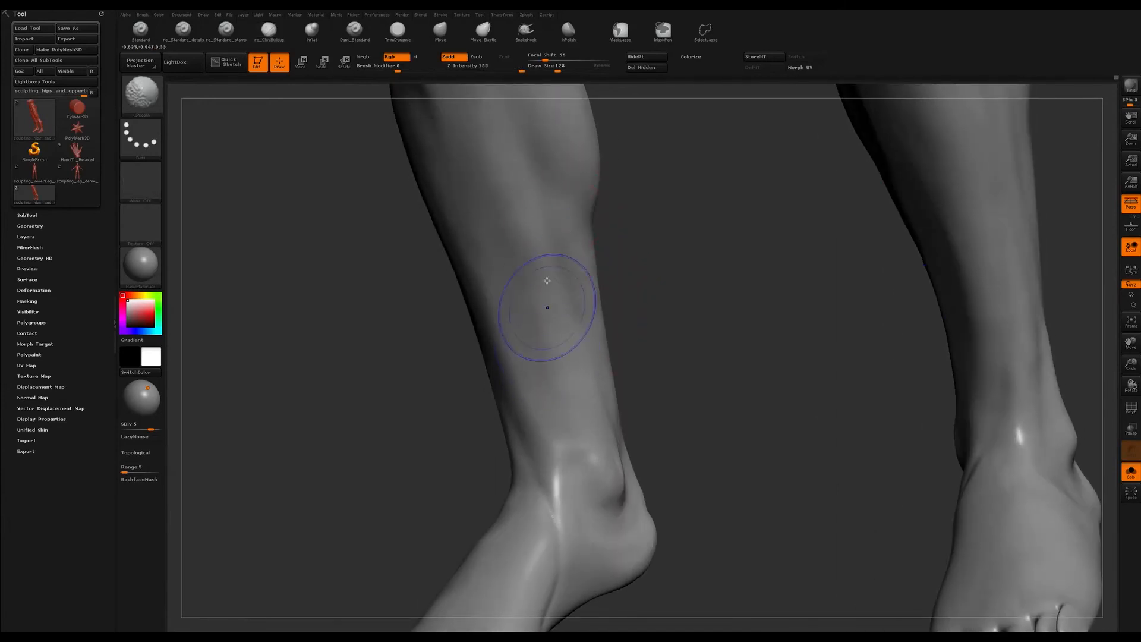
Frame both legs from the front and record a turntable movie of the model.
mouse_move(524, 137)
ctrl+right_down()
mouse_move(551, 238)
mouse_move(606, 266)
ctrl+right_up()
alt+right_drag(804, 222, 829, 270)
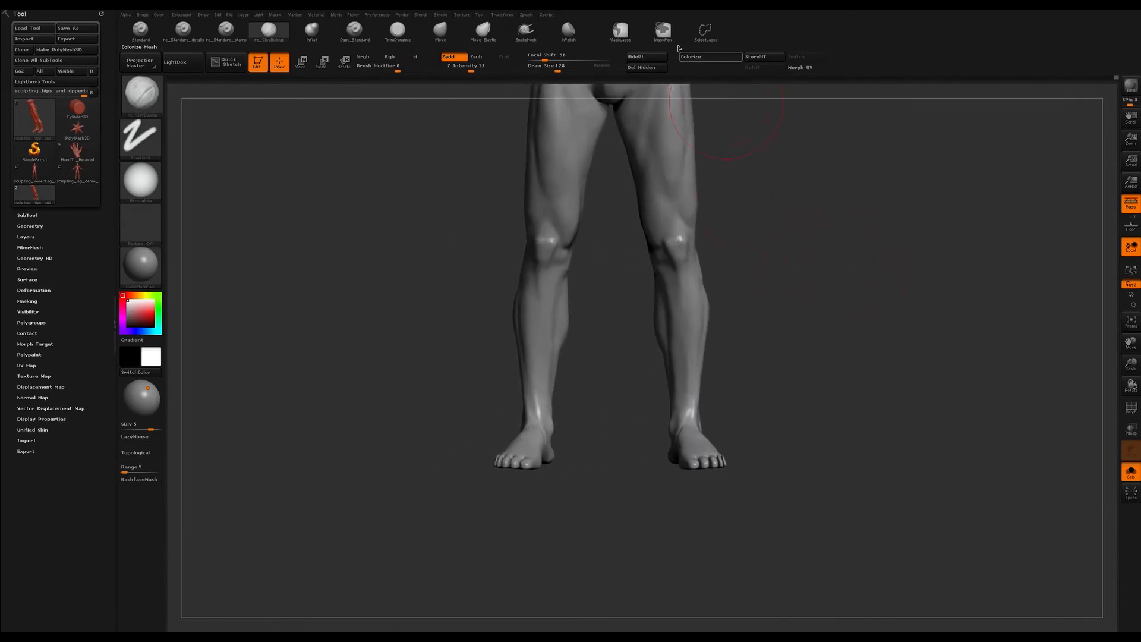
click(337, 15)
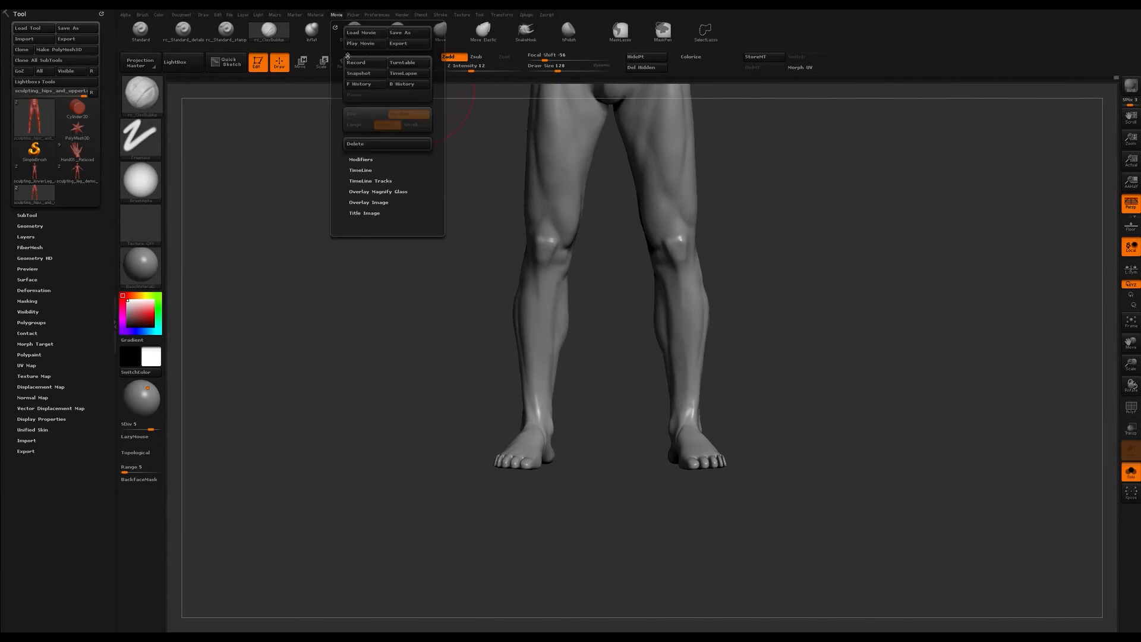
click(408, 63)
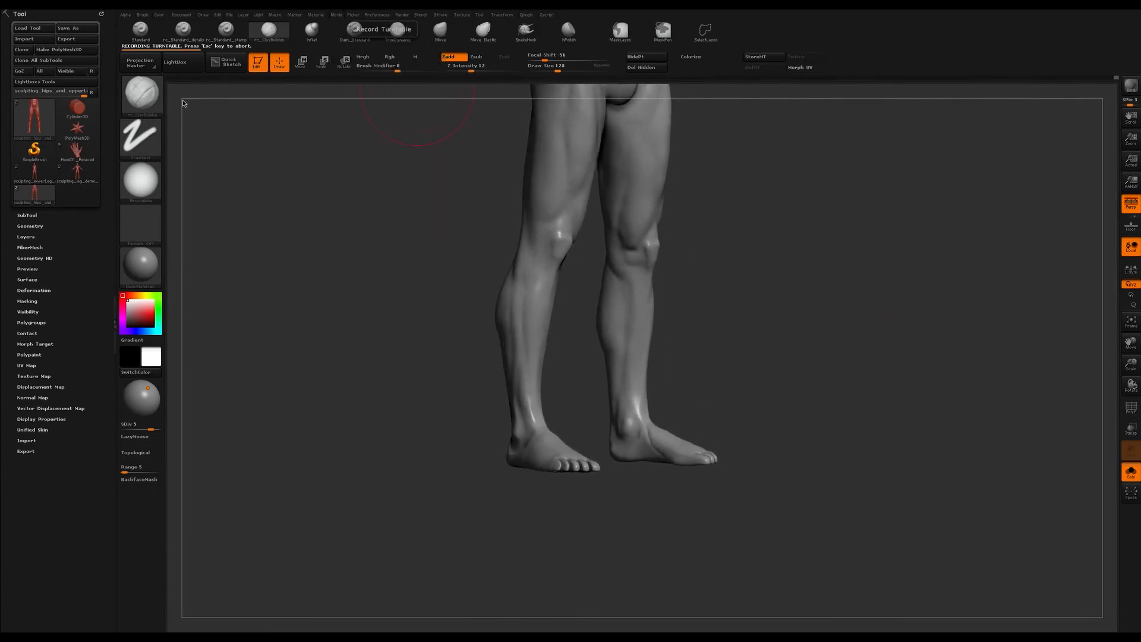